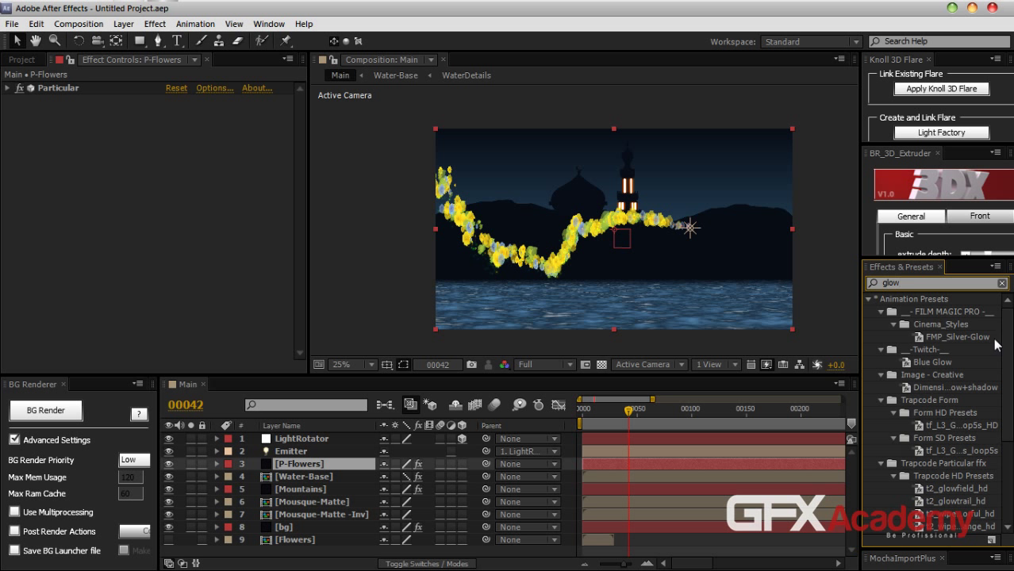
# Apply the Stylize Glow effect to the P-Flowers layer
pyautogui.moveTo(910, 503); pyautogui.dragTo(319, 468)
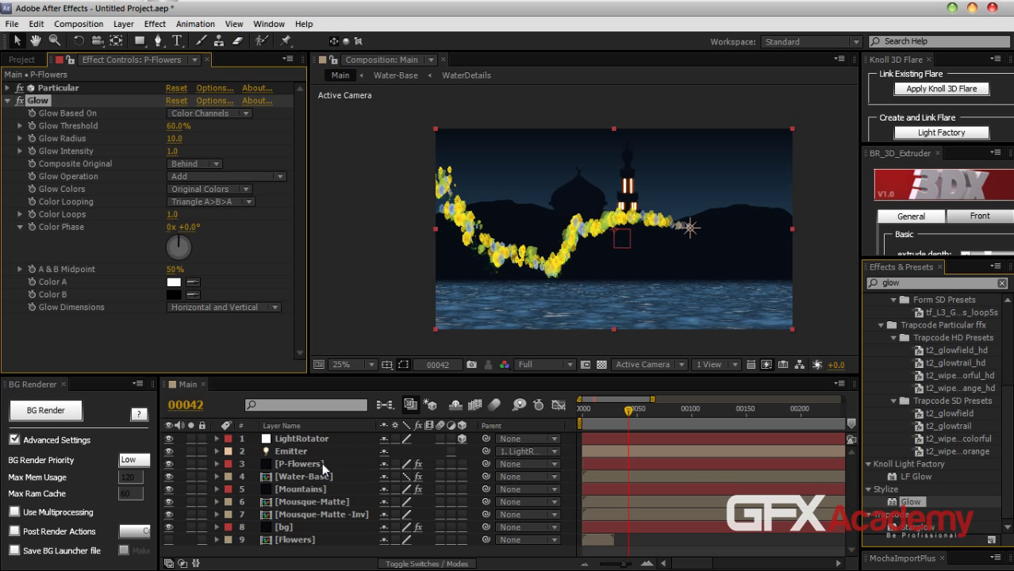
pyautogui.click(318, 468)
pyautogui.press('.')
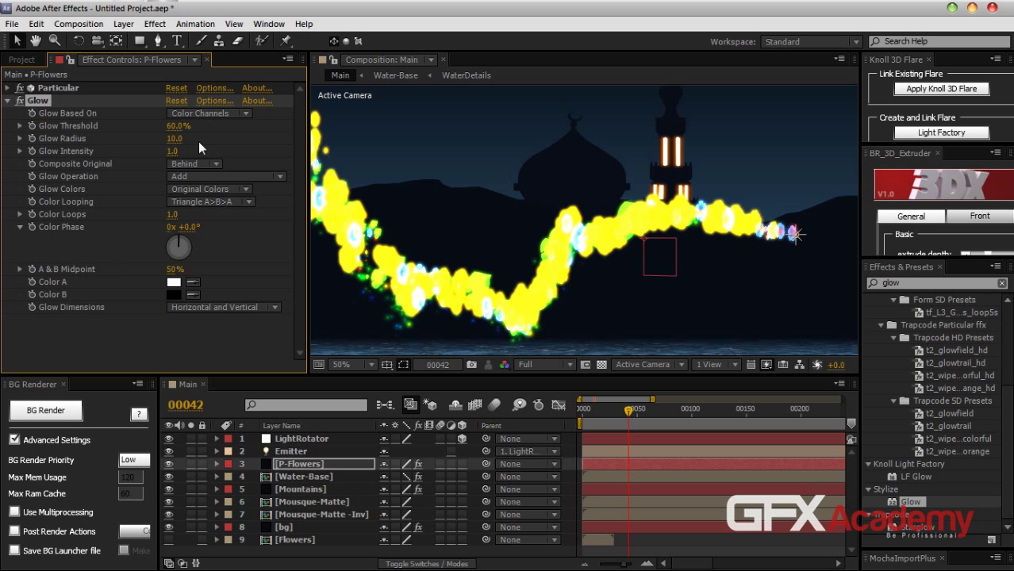
# Switch the project colour depth to 8 bpc and return to the effect settings of P-Flowers
pyautogui.click(30, 62)
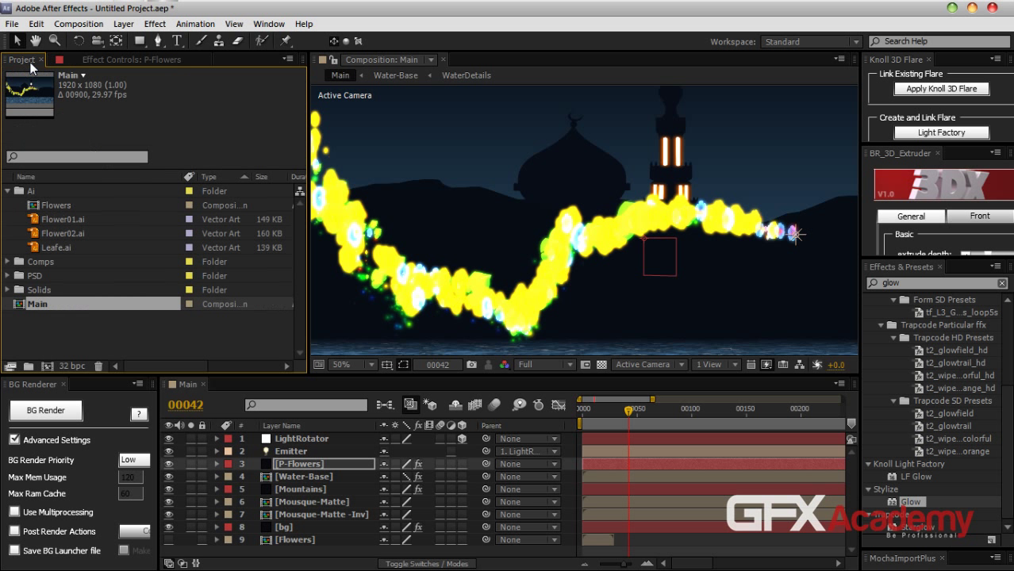
pyautogui.keyDown('alt'); pyautogui.click(76, 370); pyautogui.keyUp('alt')
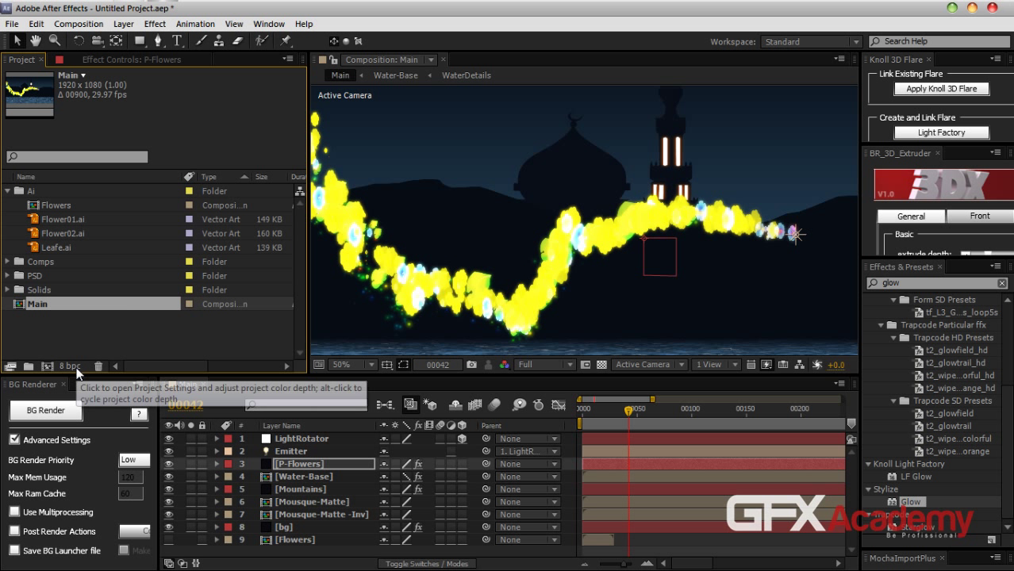
pyautogui.click(146, 61)
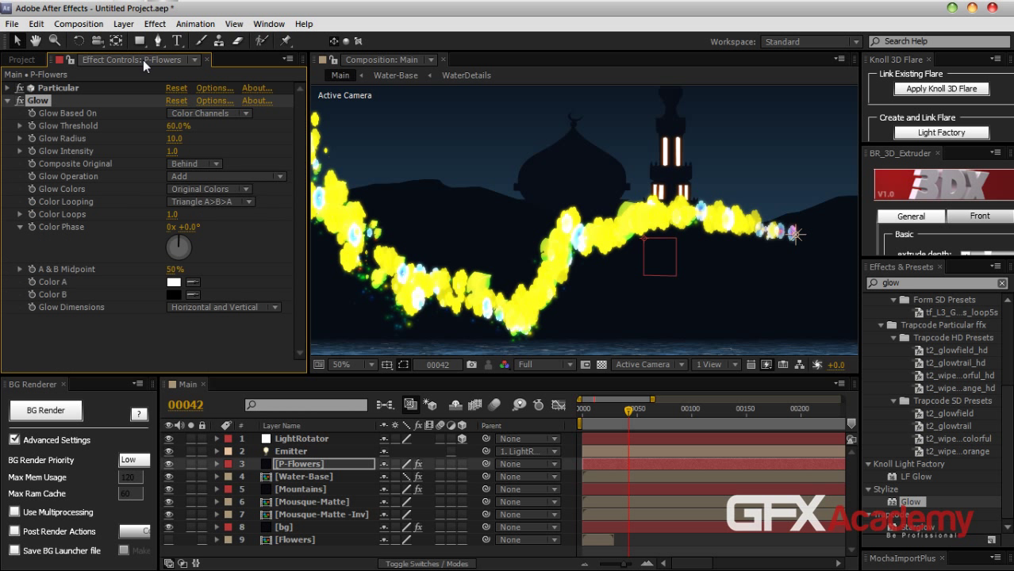
# Raise the Glow threshold on P-Flowers to 93.3% and inspect the flowers up close
pyautogui.moveTo(173, 127); pyautogui.dragTo(341, 137)
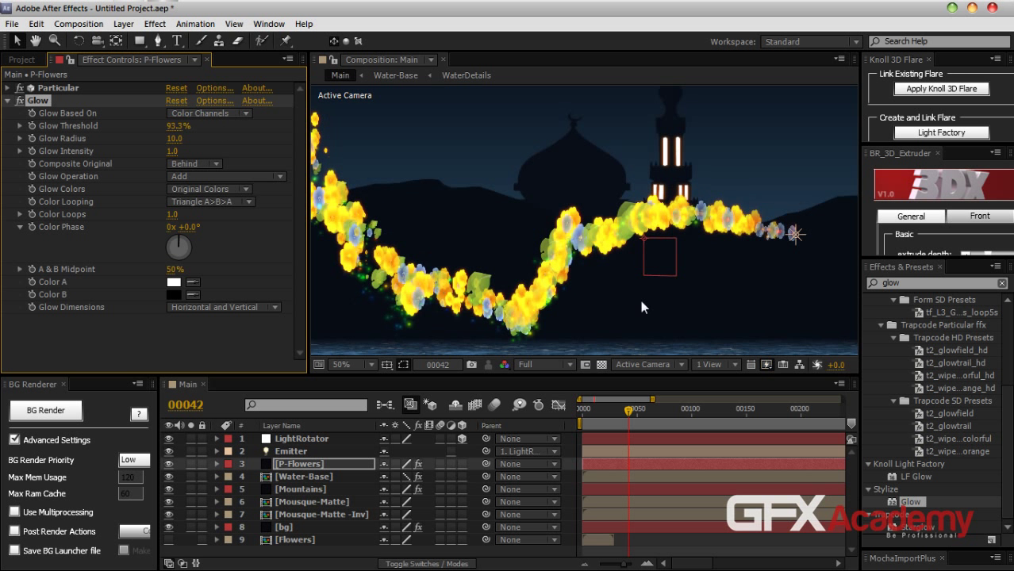
pyautogui.press('.')
pyautogui.moveTo(490, 298); pyautogui.dragTo(726, 222)
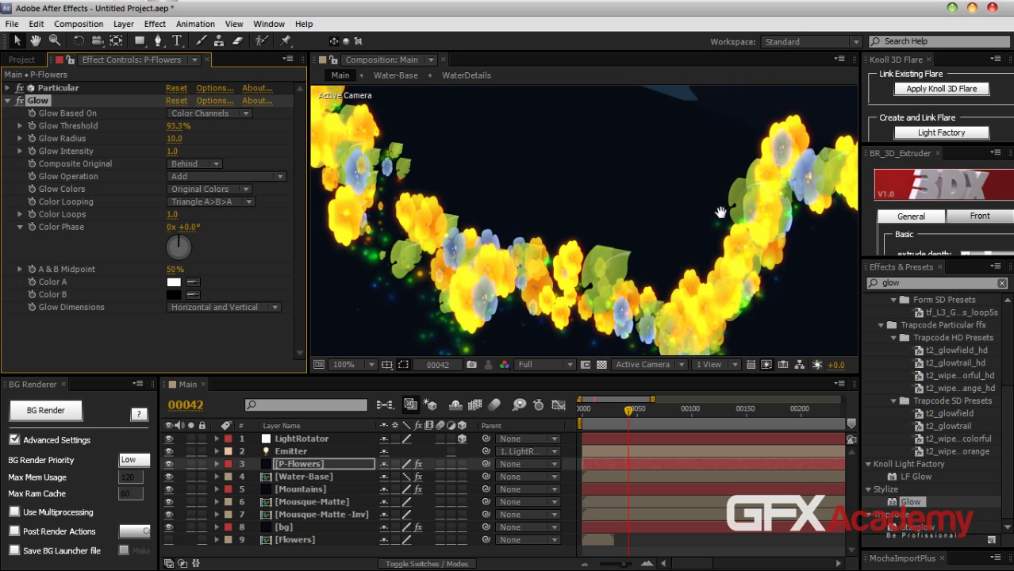
# Set the Glow radius to 100 and check the flower trail at frame 61
pyautogui.moveTo(174, 147); pyautogui.dragTo(238, 139)
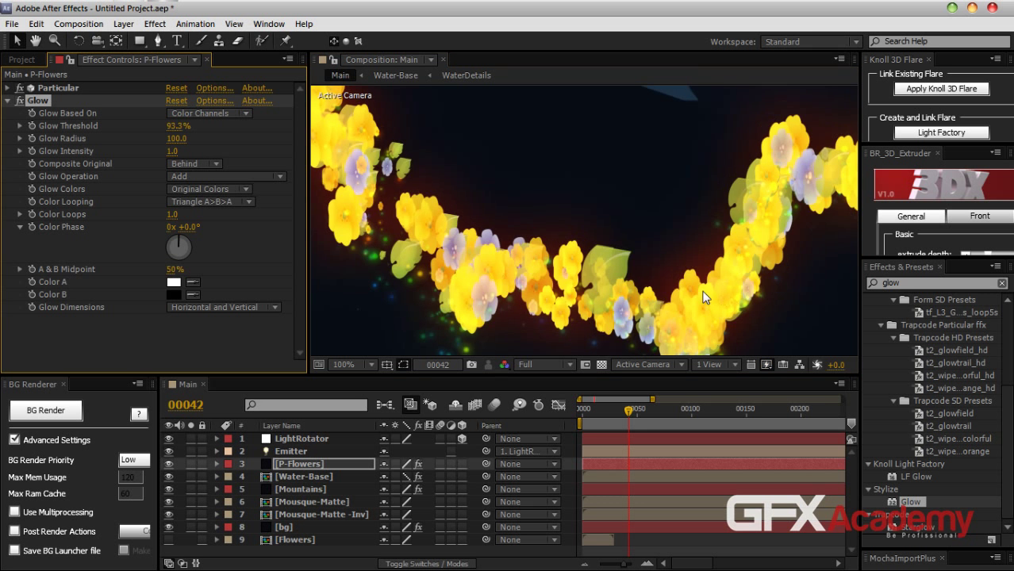
pyautogui.scroll(-2, 592, 279)
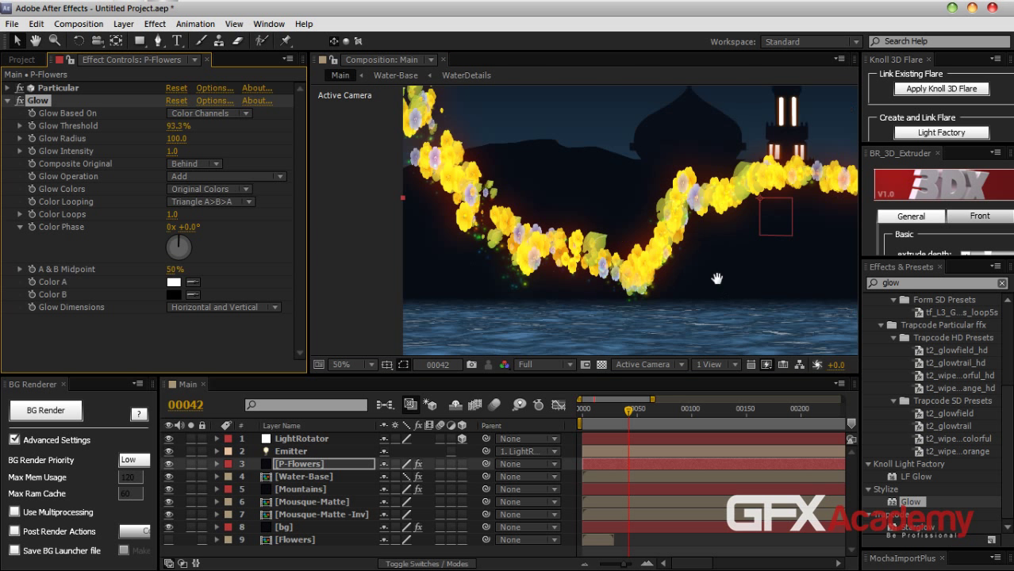
pyautogui.hscroll(5, 592, 278)
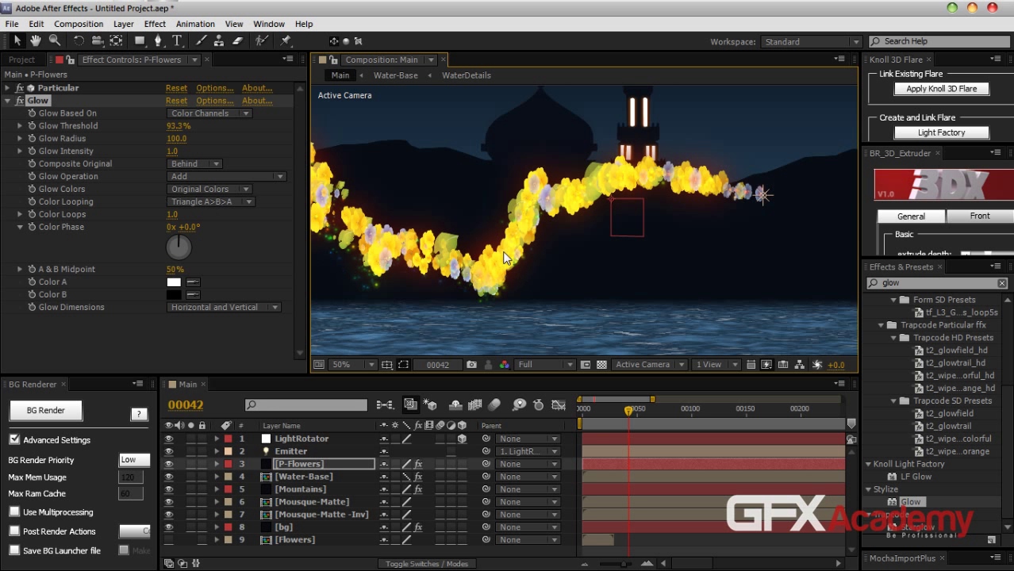
pyautogui.moveTo(627, 418); pyautogui.dragTo(649, 413)
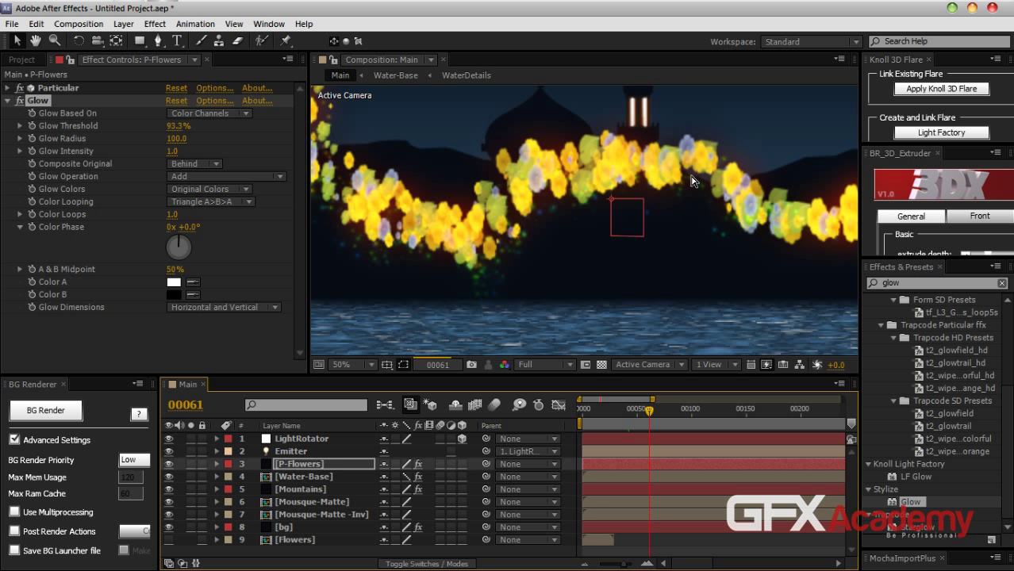
# Try a Glow threshold of 0% on the P-Flowers layer
pyautogui.moveTo(172, 126); pyautogui.dragTo(62, 139)
pyautogui.click(180, 130)
pyautogui.write('0')
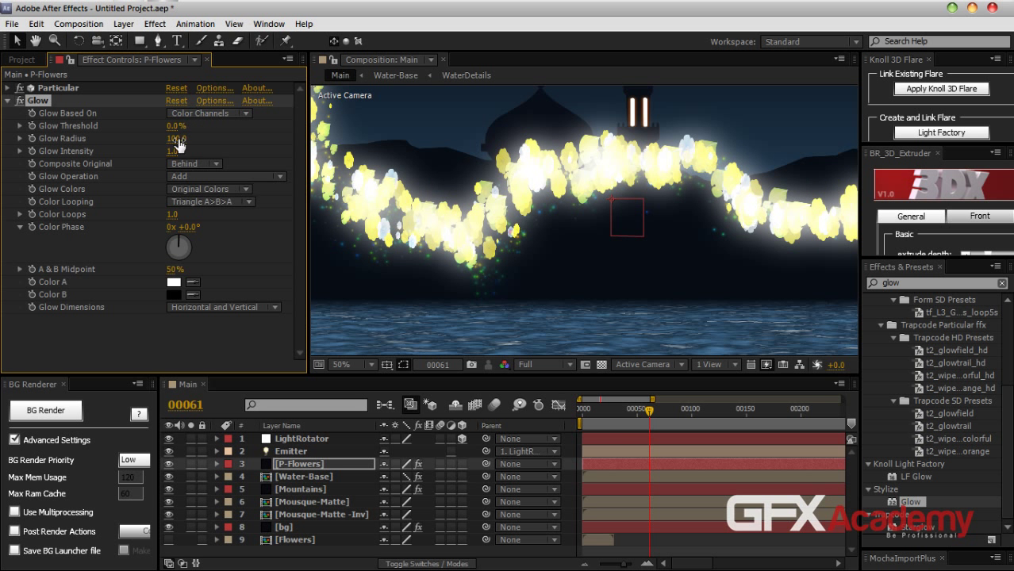
# Set the Glow threshold to 92.9% and the radius to 9, then collapse the Glow settings
pyautogui.moveTo(176, 138); pyautogui.dragTo(357, 137)
pyautogui.press('.')
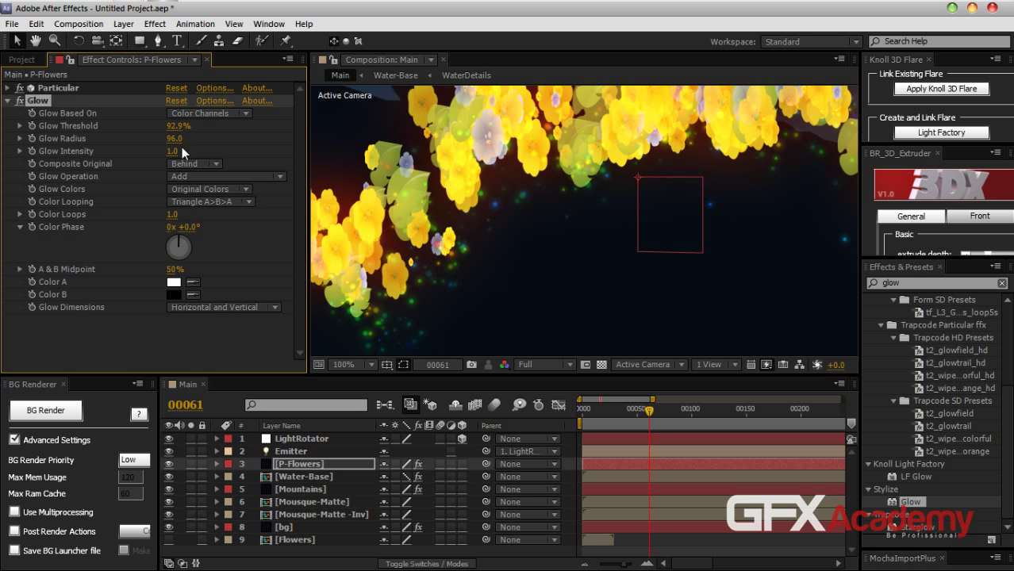
pyautogui.moveTo(174, 139); pyautogui.dragTo(82, 139)
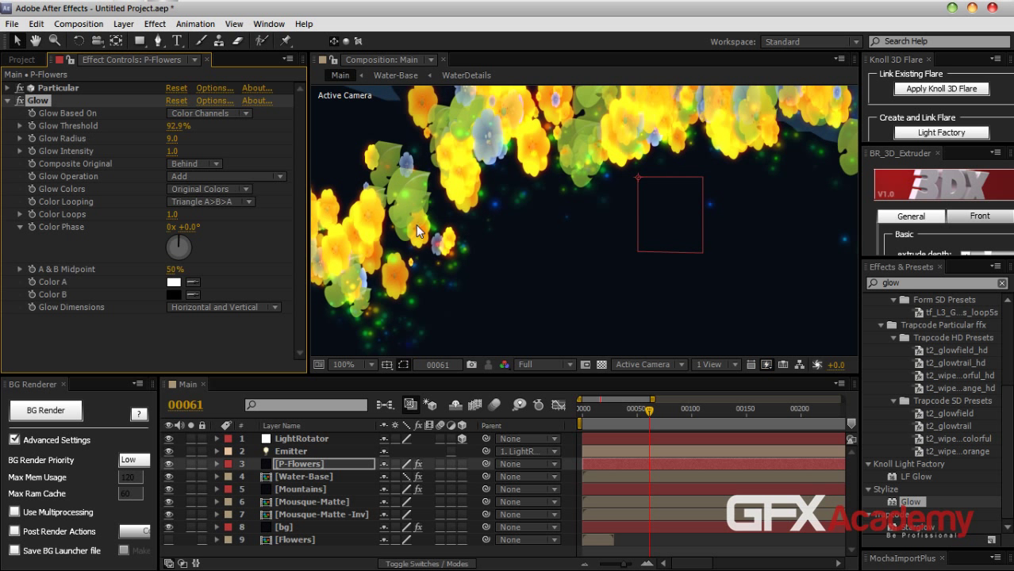
pyautogui.moveTo(446, 213); pyautogui.dragTo(619, 292)
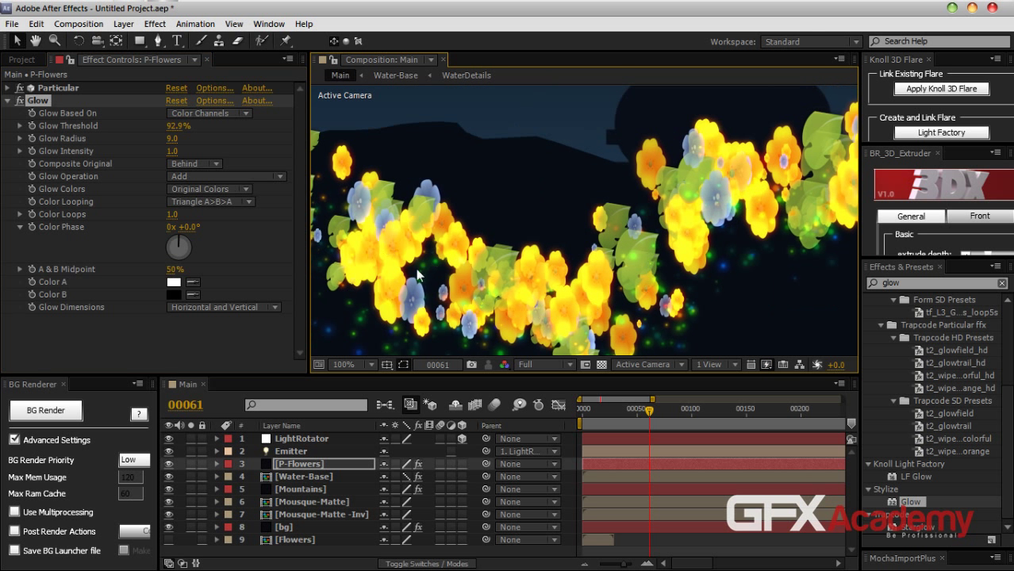
pyautogui.scroll(-2, 695, 244)
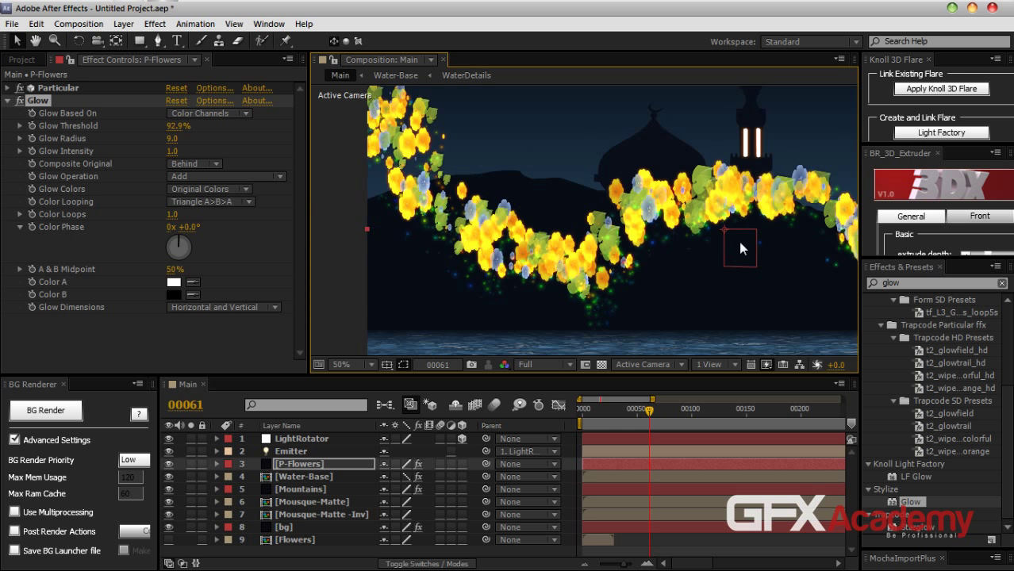
pyautogui.moveTo(660, 240); pyautogui.dragTo(528, 246)
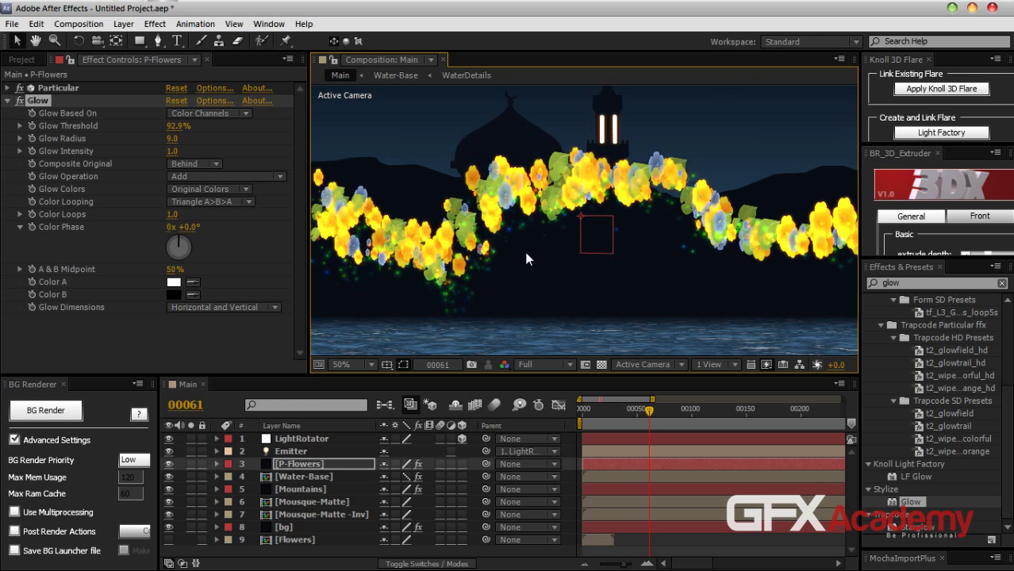
pyautogui.click(8, 101)
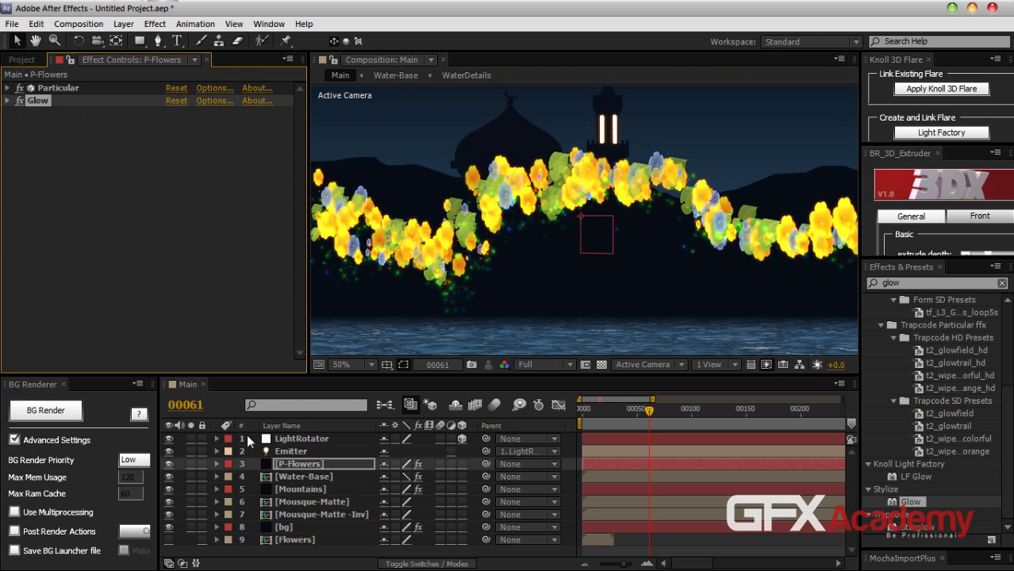
# Scrub the composition to frame 46 to review the glowing flower trail in the full frame
pyautogui.scroll(-1, 545, 243)
pyautogui.scroll(-1, 666, 251)
pyautogui.click(597, 408)
pyautogui.moveTo(597, 407); pyautogui.dragTo(633, 411)
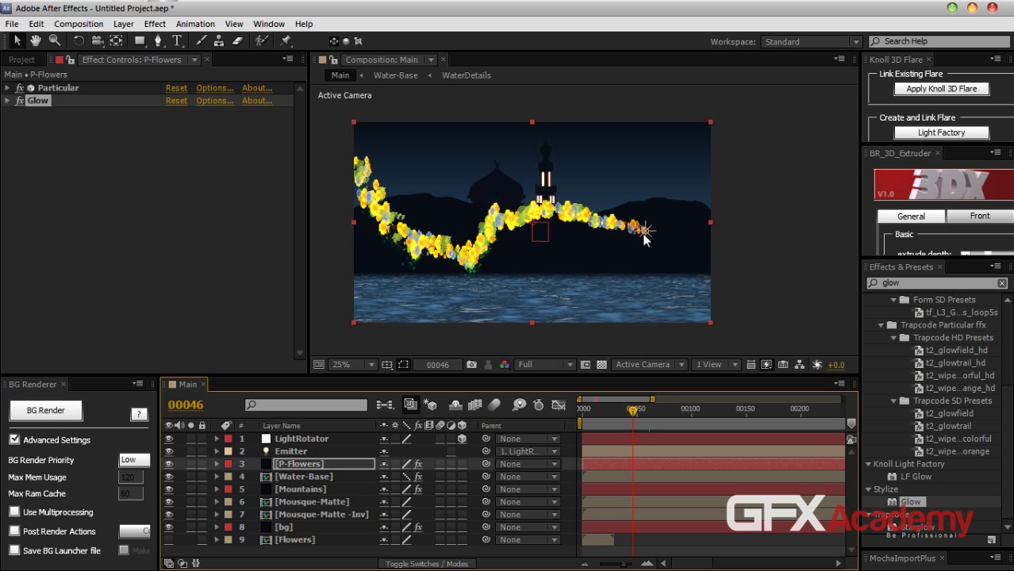
# Create a black 1920 x 1080 solid layer named Optical in the Main composition
pyautogui.moveTo(311, 377); pyautogui.dragTo(310, 362)
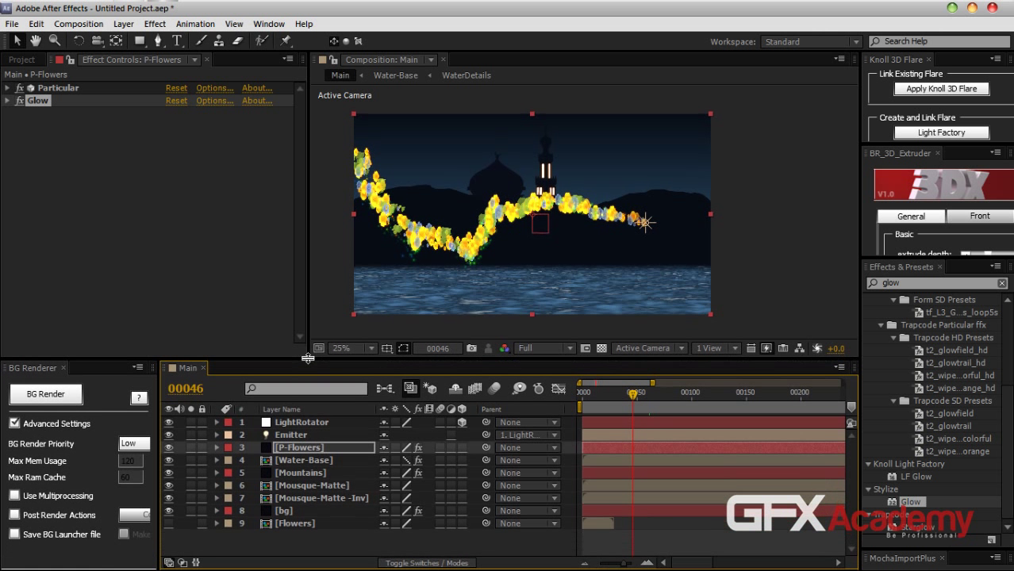
pyautogui.click(280, 541)
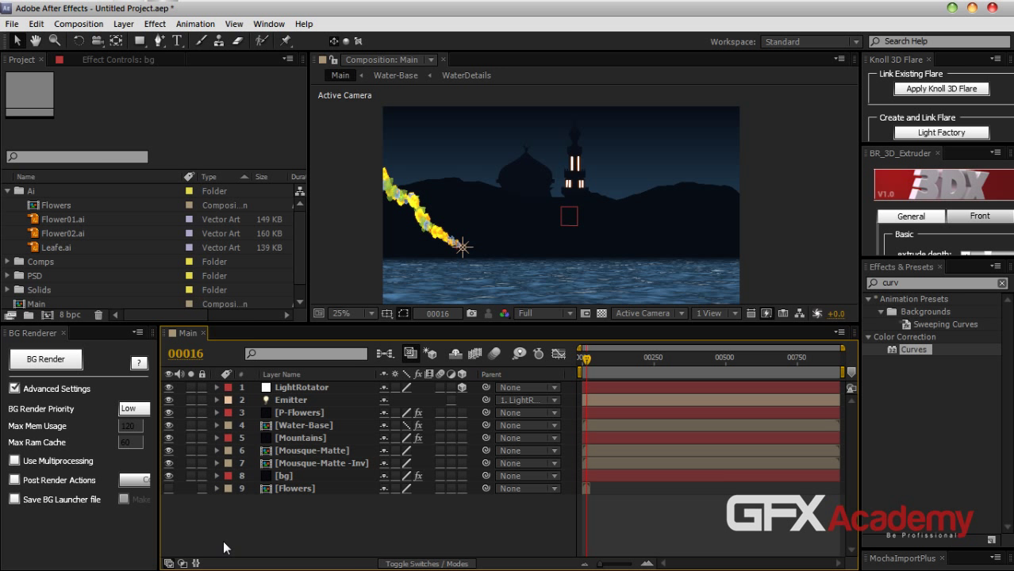
pyautogui.click(123, 24)
pyautogui.moveTo(139, 38)
pyautogui.click(397, 58)
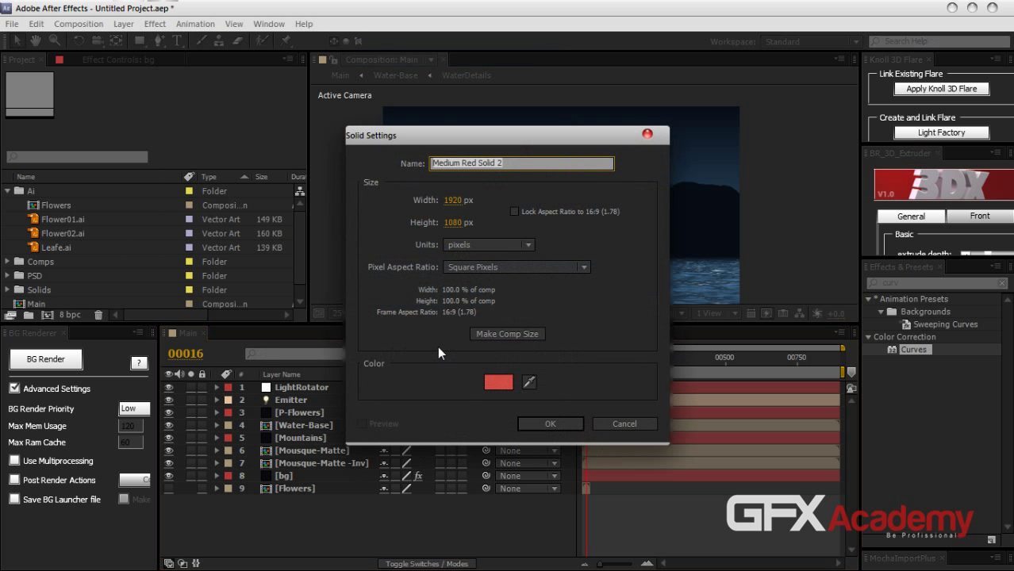
pyautogui.write('Optical')
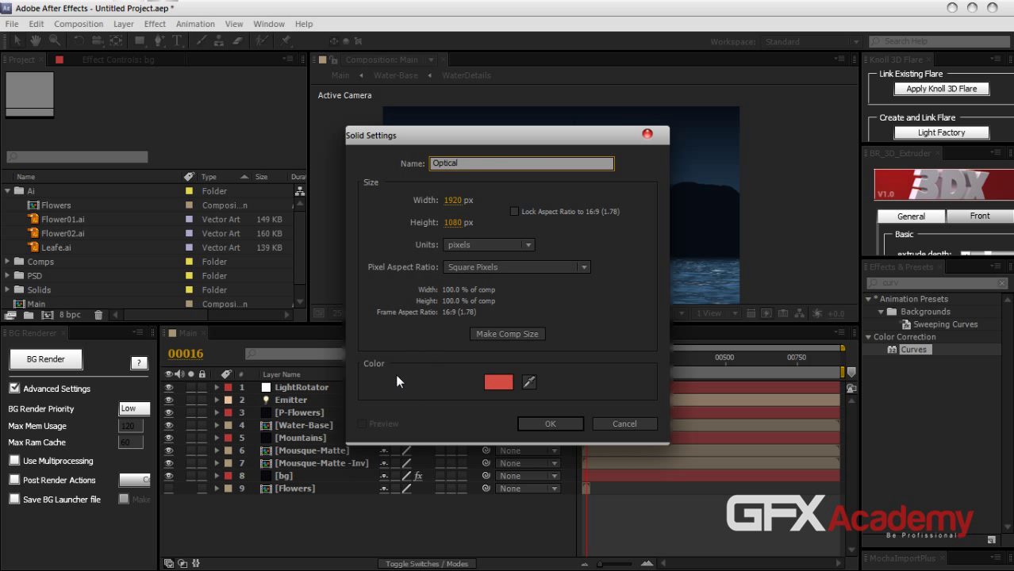
pyautogui.click(499, 383)
pyautogui.moveTo(95, 413); pyautogui.dragTo(54, 502)
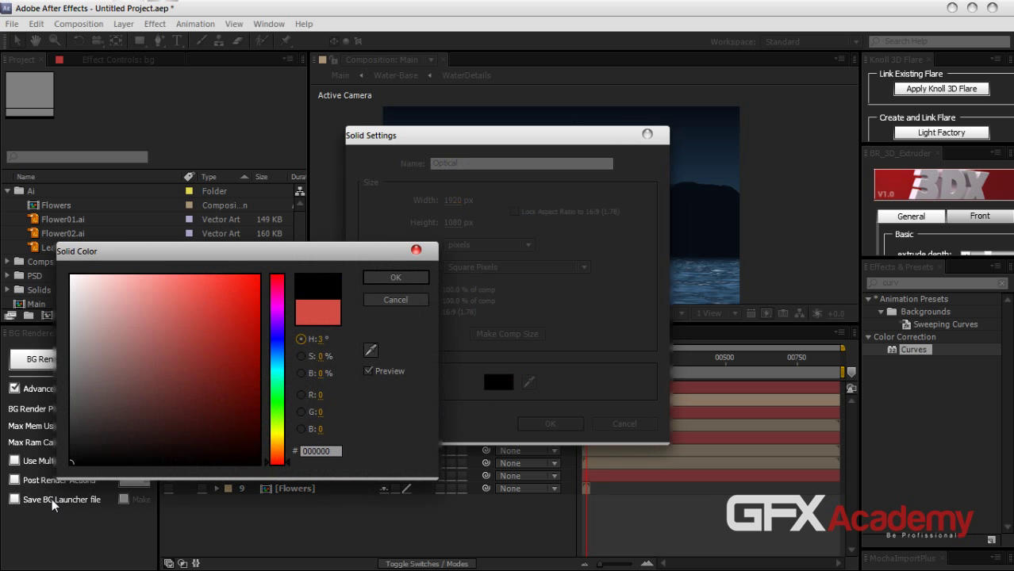
pyautogui.click(406, 278)
pyautogui.click(547, 423)
# Apply the Video Copilot Optical Flares effect to the Optical layer and open its options full screen
pyautogui.write('optical')
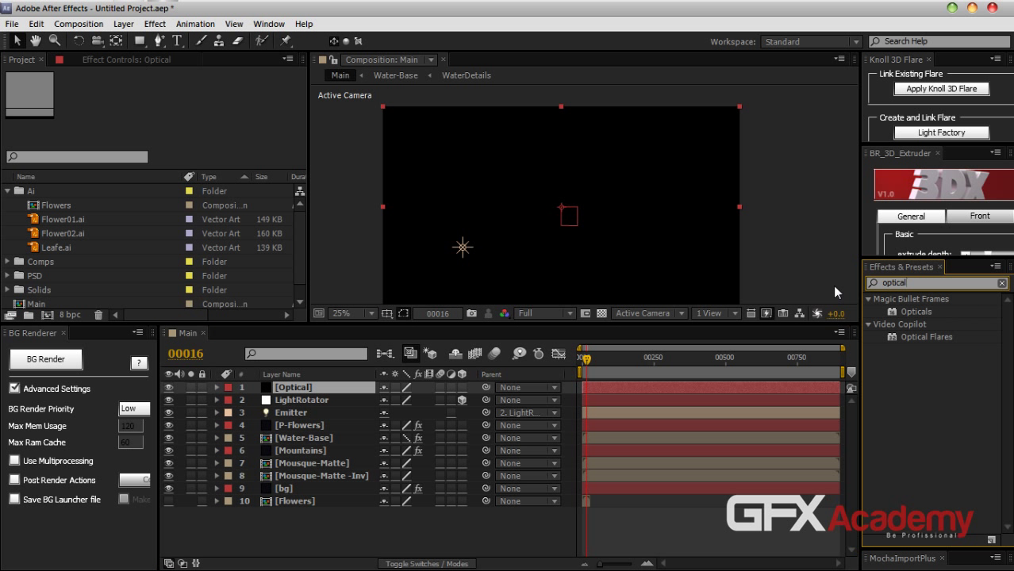
pyautogui.moveTo(917, 336); pyautogui.dragTo(316, 390)
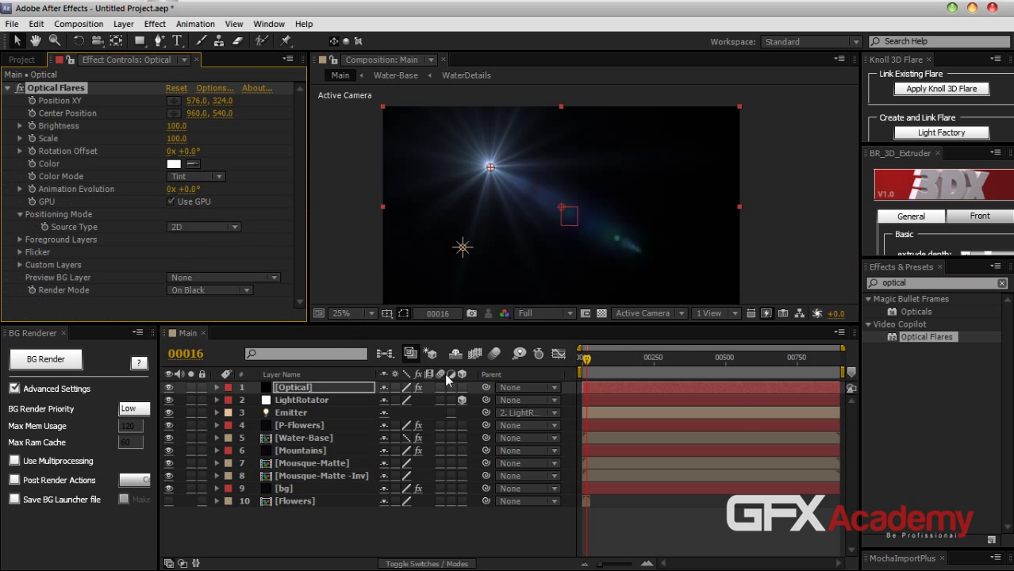
pyautogui.click(216, 89)
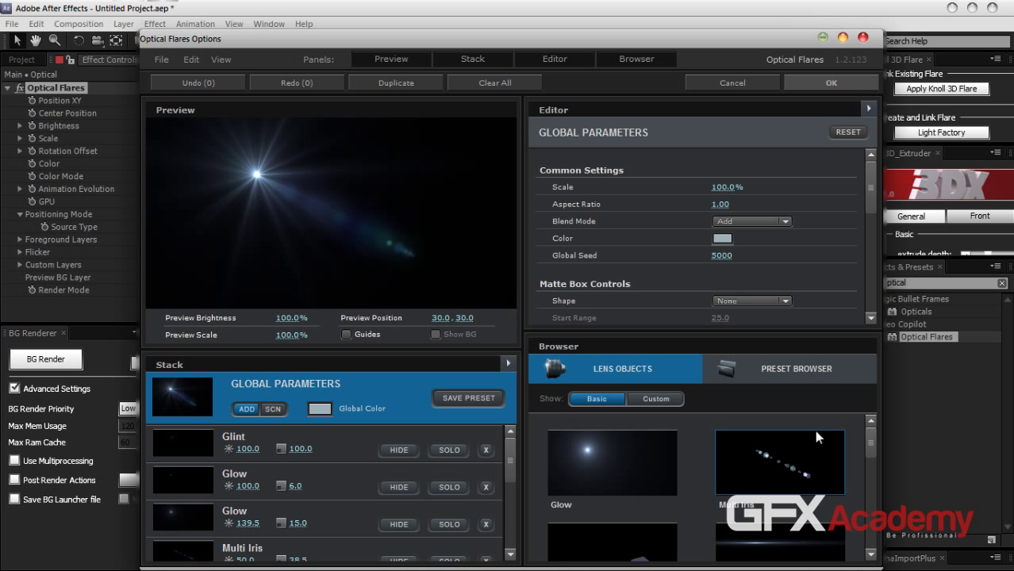
pyautogui.click(842, 38)
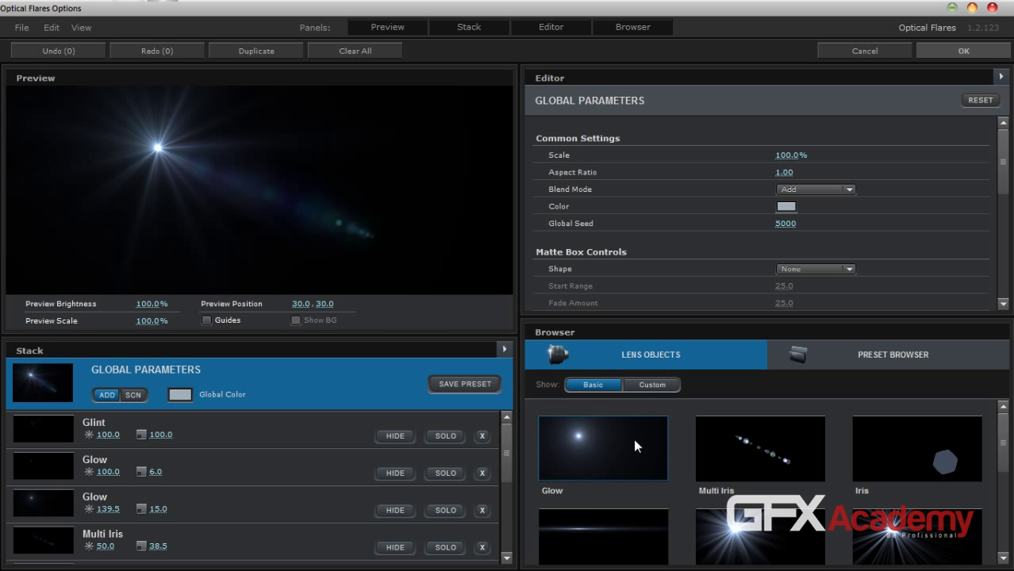
# Add a Streak object to the flare and enlarge the stack area to show more elements
pyautogui.click(597, 528)
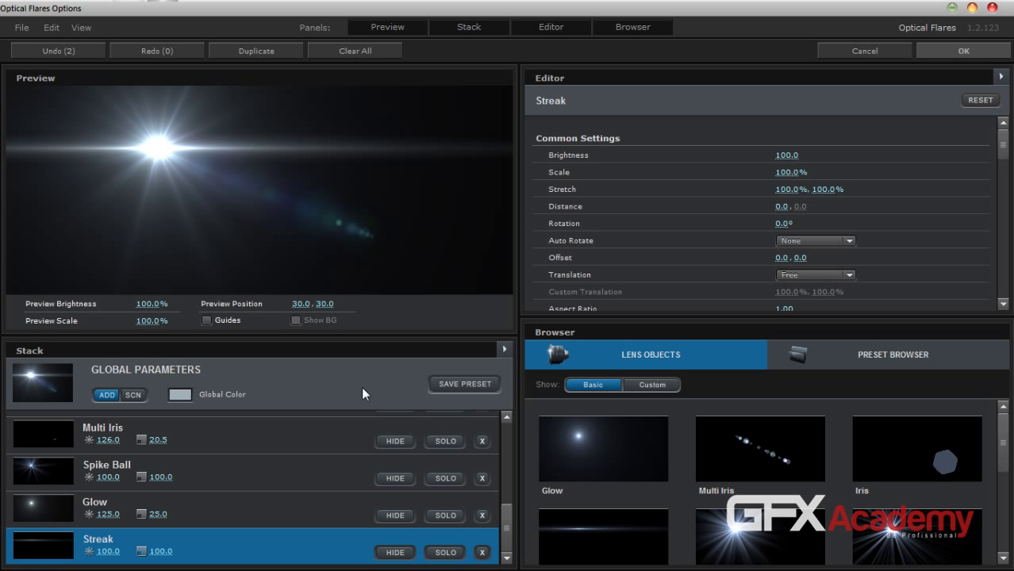
pyautogui.moveTo(400, 334); pyautogui.dragTo(399, 202)
pyautogui.click(49, 298)
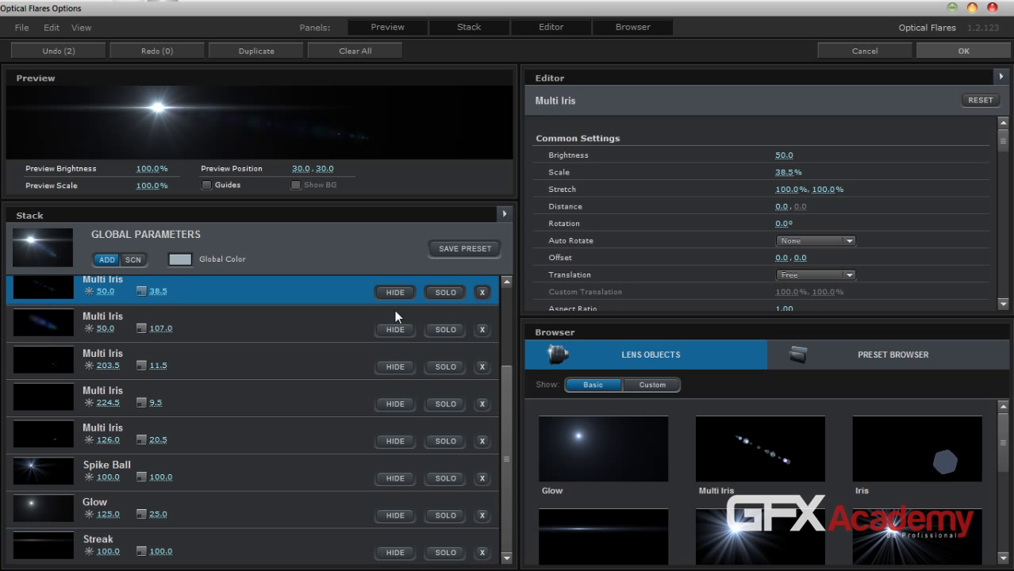
pyautogui.moveTo(505, 378); pyautogui.dragTo(506, 295)
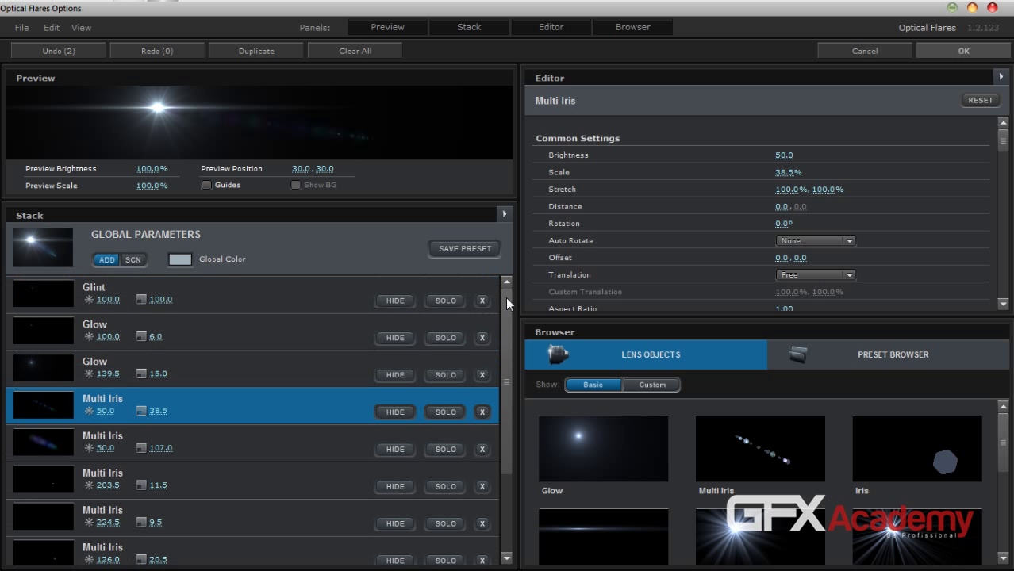
# Remove the Glint, all Multi Iris elements and the Spike Ball from the flare stack
pyautogui.click(57, 298)
pyautogui.click(482, 301)
pyautogui.click(481, 374)
pyautogui.click(482, 375)
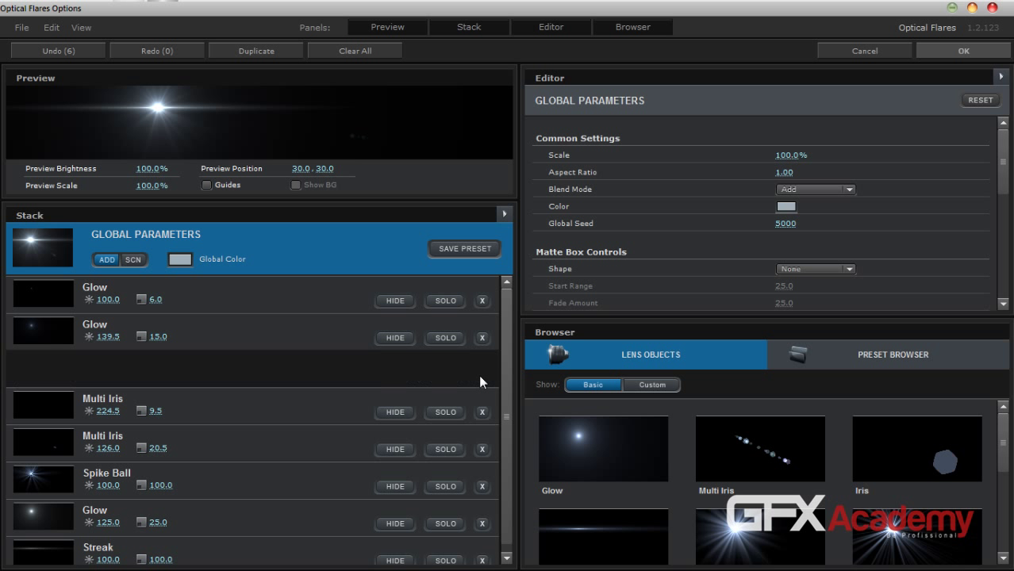
pyautogui.click(482, 374)
pyautogui.click(482, 374)
pyautogui.click(480, 383)
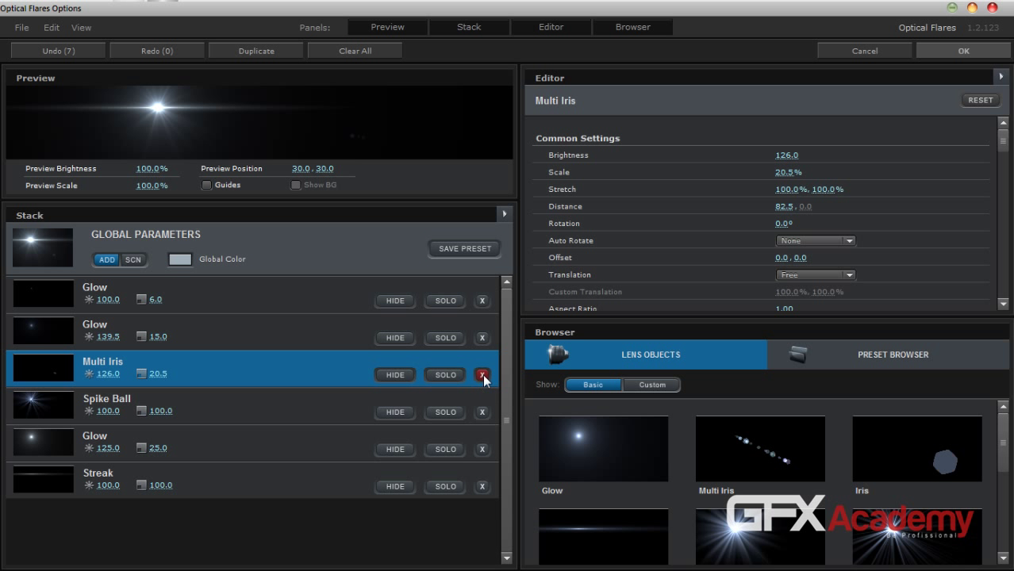
pyautogui.click(482, 376)
pyautogui.click(482, 374)
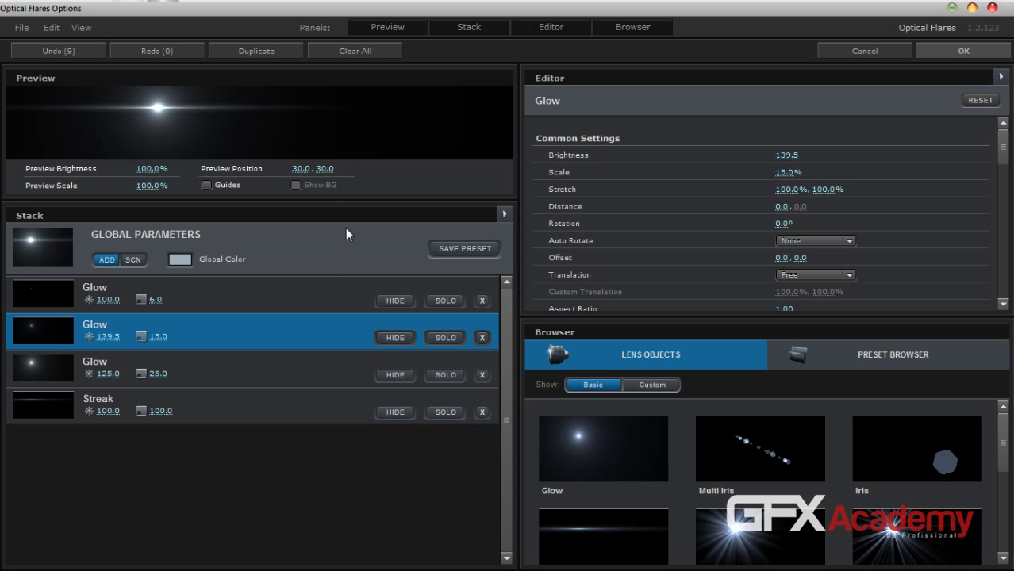
# Enlarge the preview, move the flare near its centre, and set the scale of the Glow just above Streak to 4.5
pyautogui.moveTo(347, 200); pyautogui.dragTo(325, 327)
pyautogui.moveTo(157, 148); pyautogui.dragTo(243, 188)
pyautogui.moveTo(153, 504); pyautogui.dragTo(124, 505)
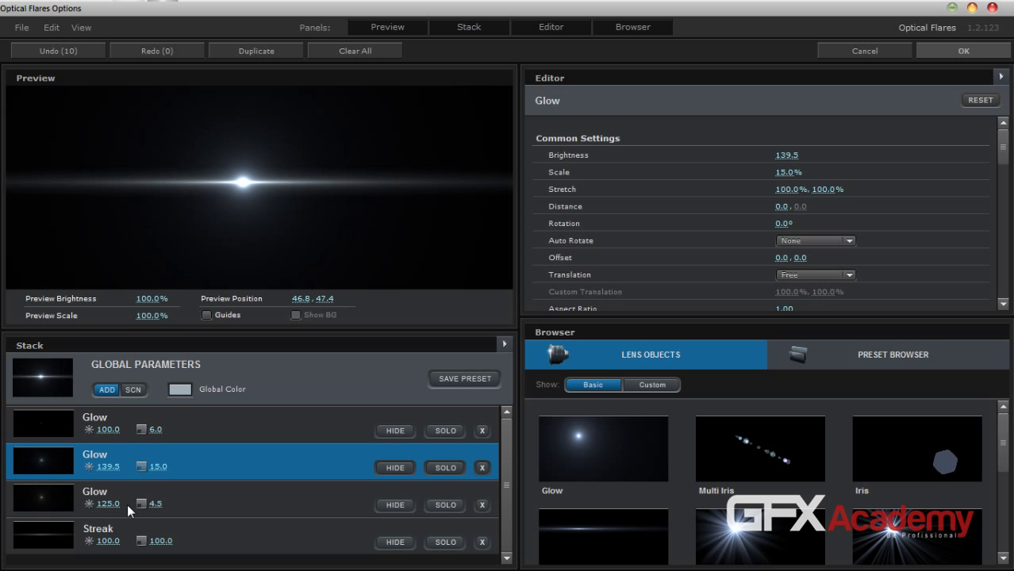
# Set the Streak's brightness to 120.5 and scale to 35, and add a Caustic object with brightness 81.5 and scale 40.5
pyautogui.moveTo(112, 544)
pyautogui.mouseDown()
pyautogui.moveTo(31, 546)
pyautogui.moveTo(158, 544)
pyautogui.moveTo(73, 550)
pyautogui.mouseUp()
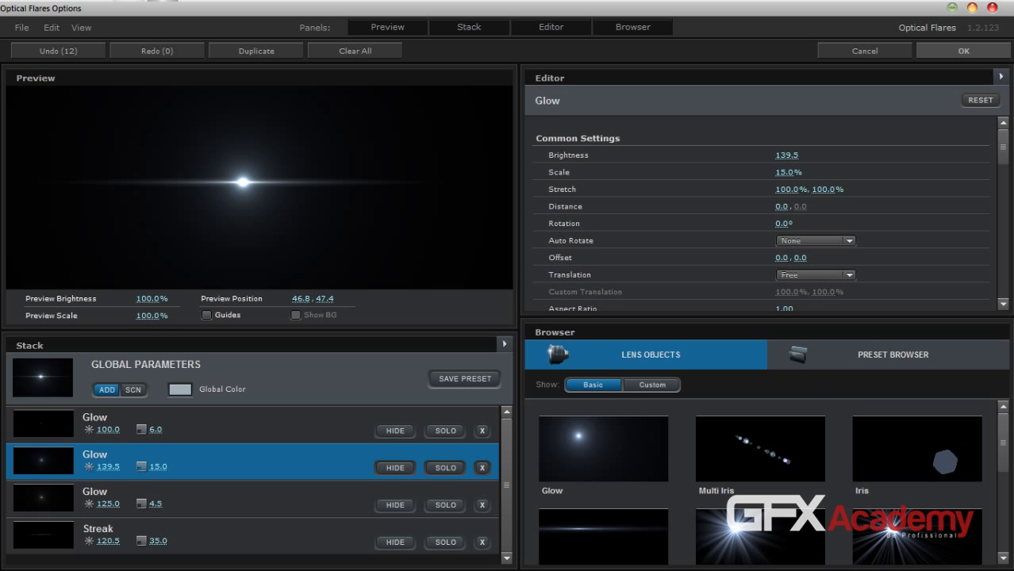
pyautogui.moveTo(1003, 454); pyautogui.dragTo(990, 542)
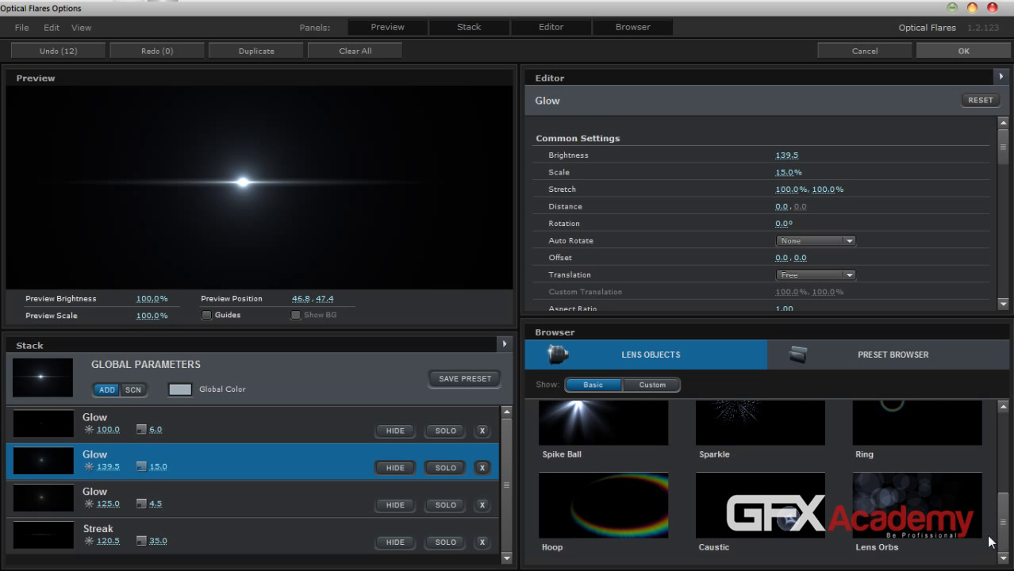
pyautogui.click(789, 530)
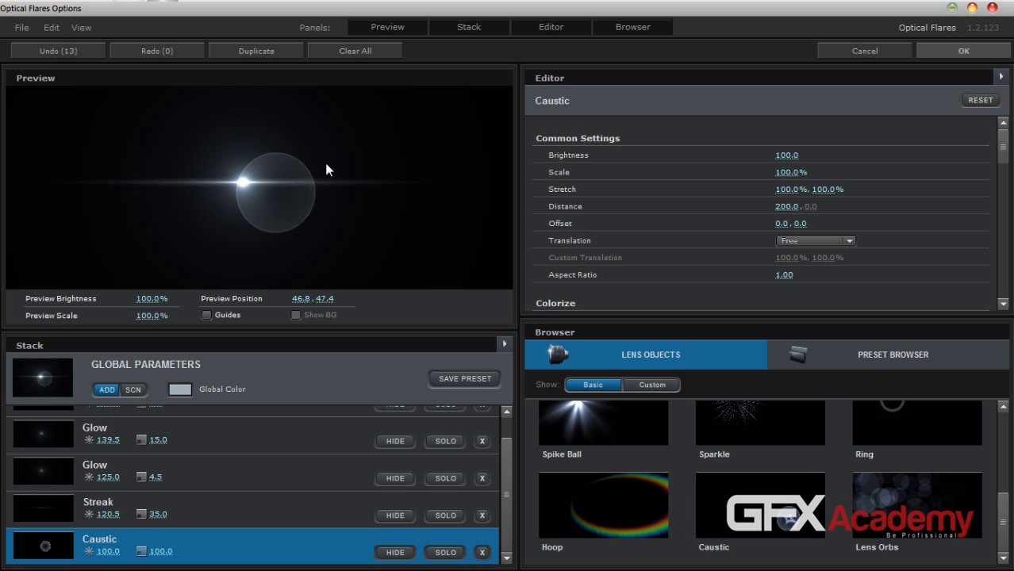
pyautogui.moveTo(282, 196); pyautogui.dragTo(259, 187)
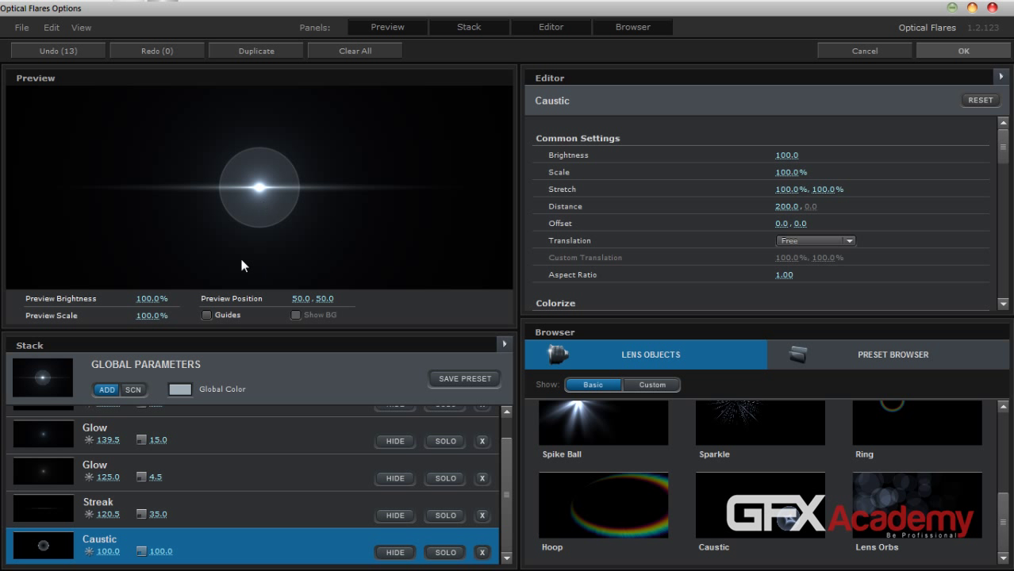
pyautogui.moveTo(161, 551); pyautogui.dragTo(72, 553)
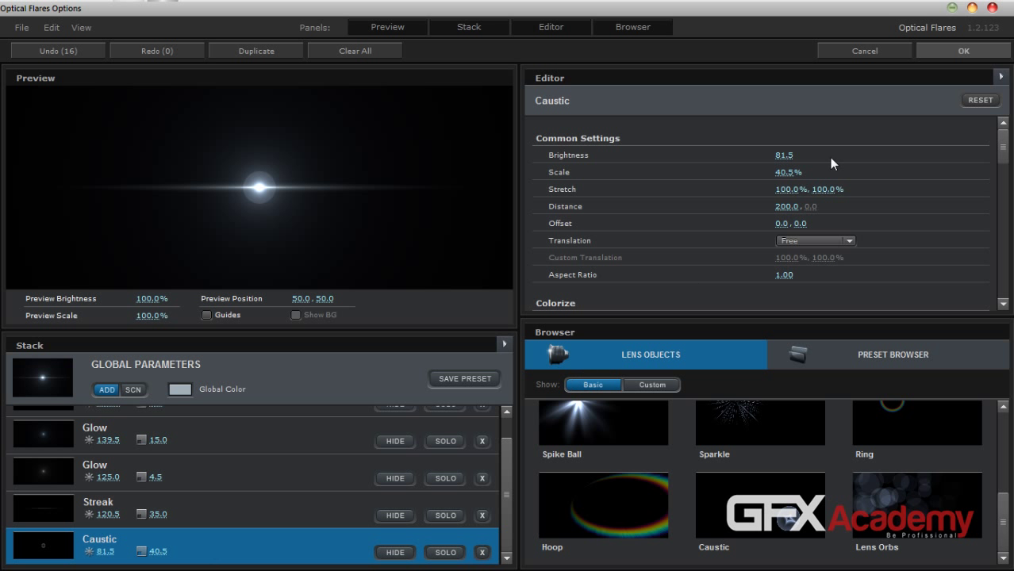
pyautogui.click(943, 51)
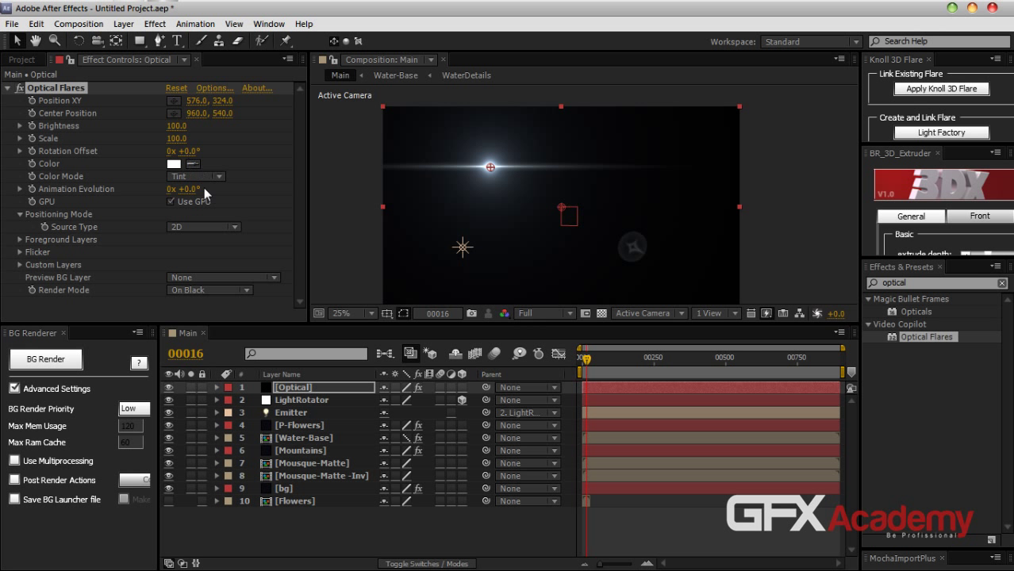
# Set the flare's render mode to On Transparent and the Optical layer's blending mode to Add
pyautogui.click(238, 292)
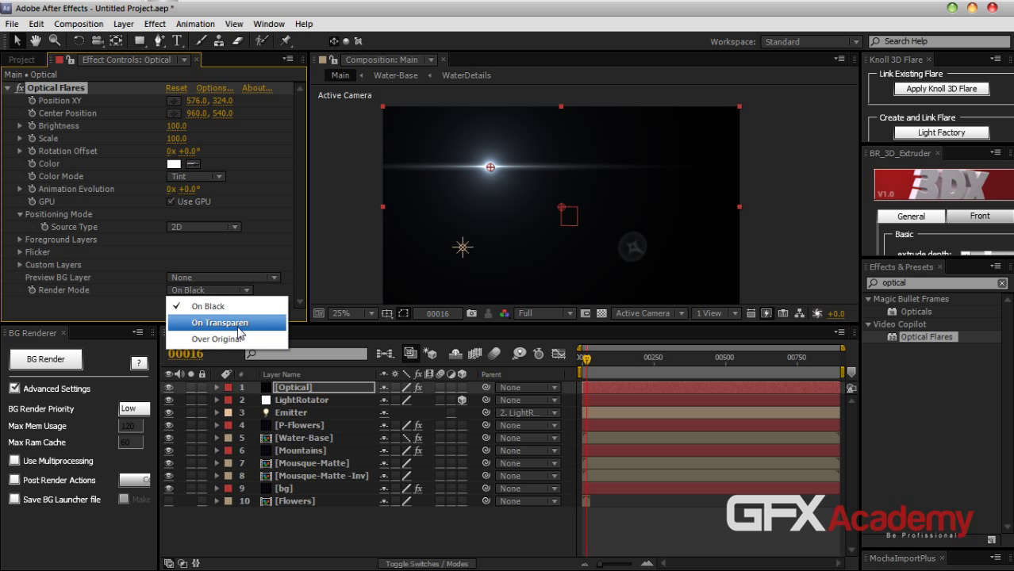
pyautogui.click(220, 323)
pyautogui.press('F4')
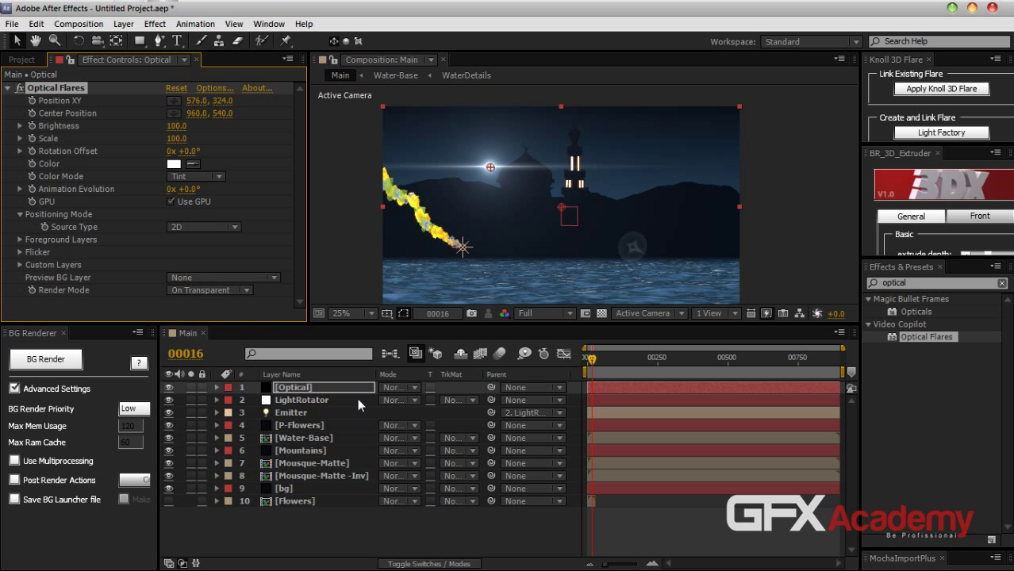
pyautogui.click(390, 387)
pyautogui.click(442, 279)
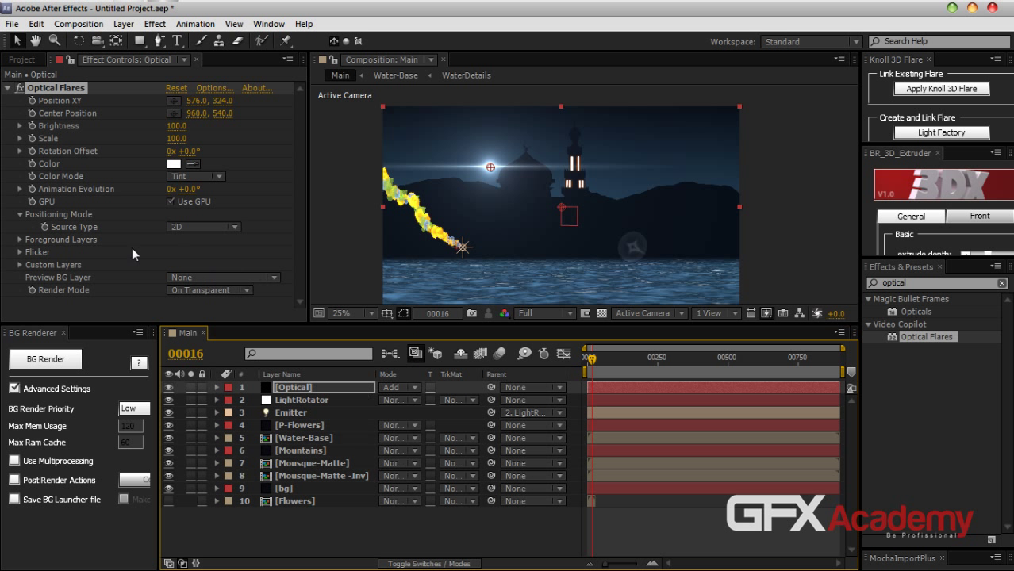
# Set the flare's source type to Track Lights, check it at frame 32, and collapse the Optical layer's properties
pyautogui.click(183, 225)
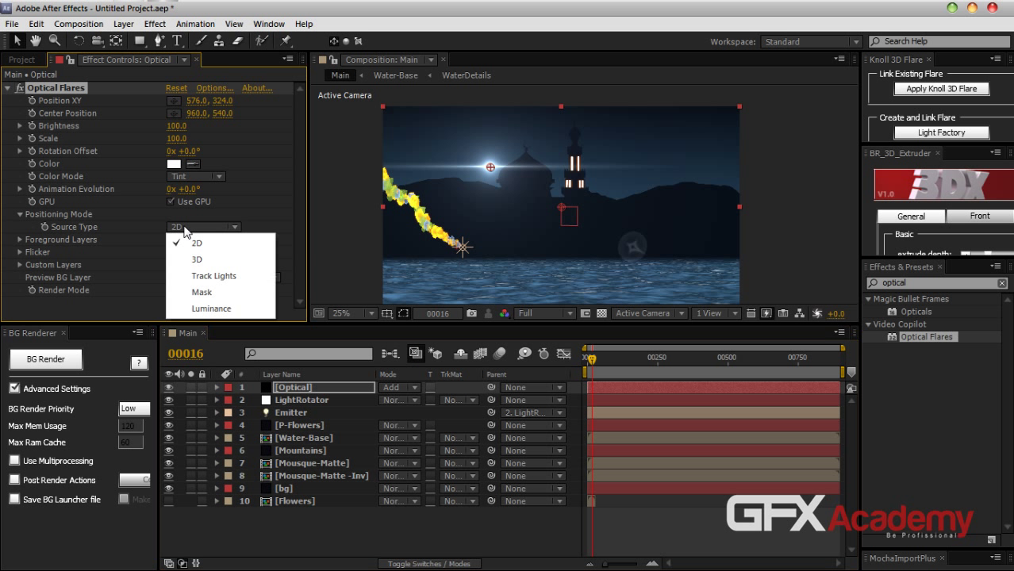
pyautogui.click(213, 273)
pyautogui.click(652, 454)
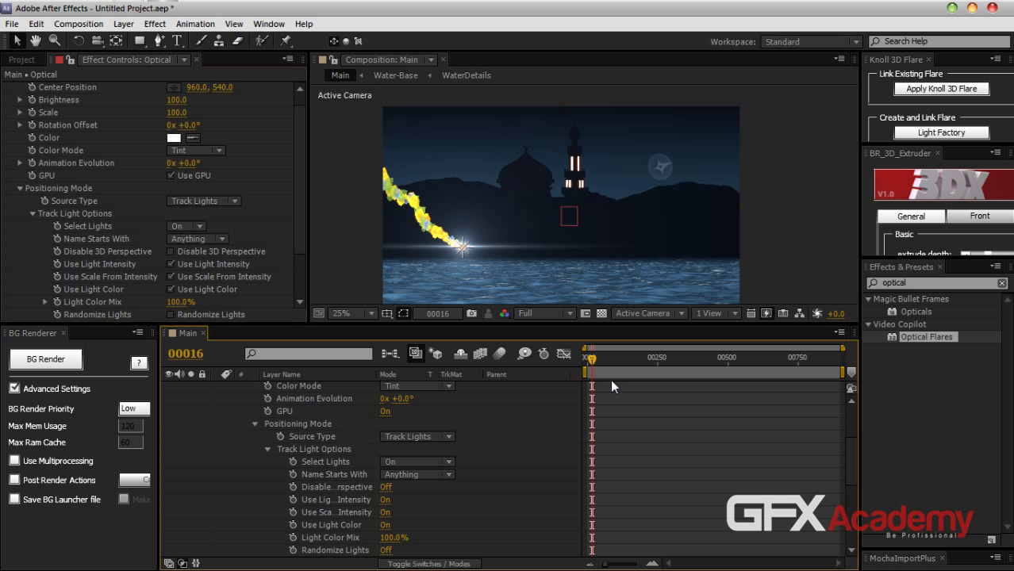
pyautogui.moveTo(592, 362)
pyautogui.mouseDown()
pyautogui.moveTo(582, 367)
pyautogui.moveTo(613, 362)
pyautogui.moveTo(589, 364)
pyautogui.moveTo(596, 358)
pyautogui.mouseUp()
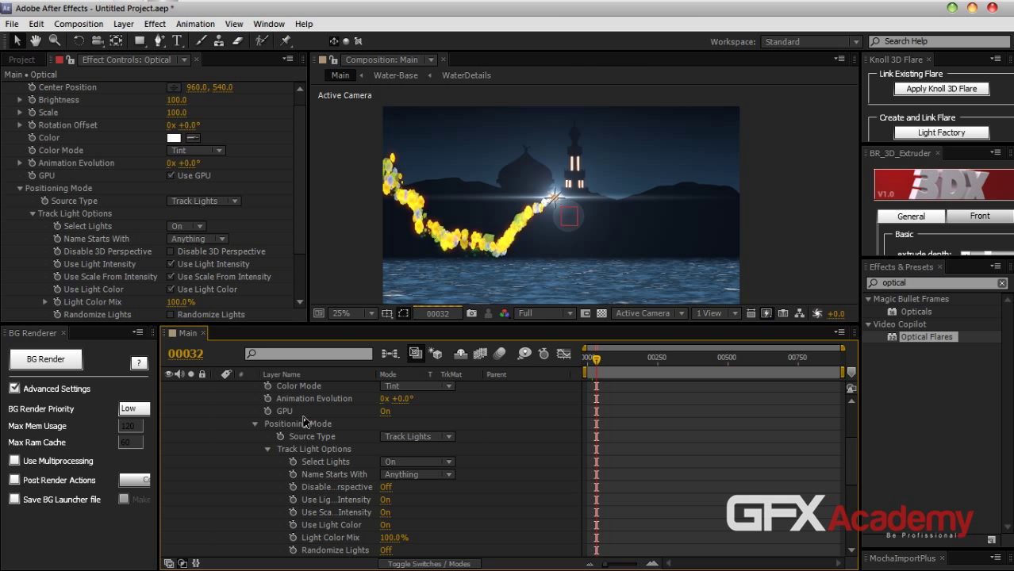
pyautogui.scroll(3, 539, 447)
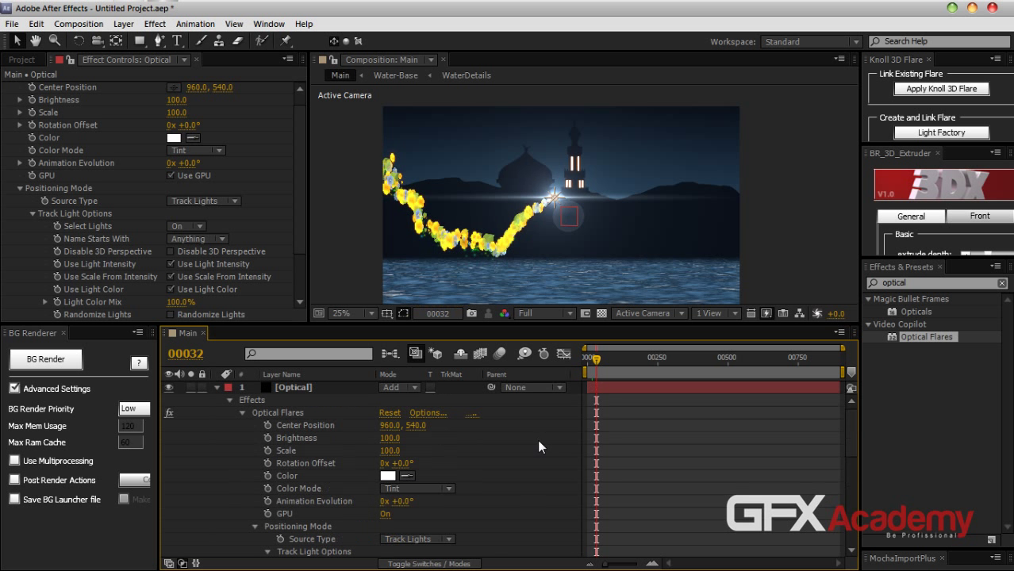
pyautogui.click(216, 387)
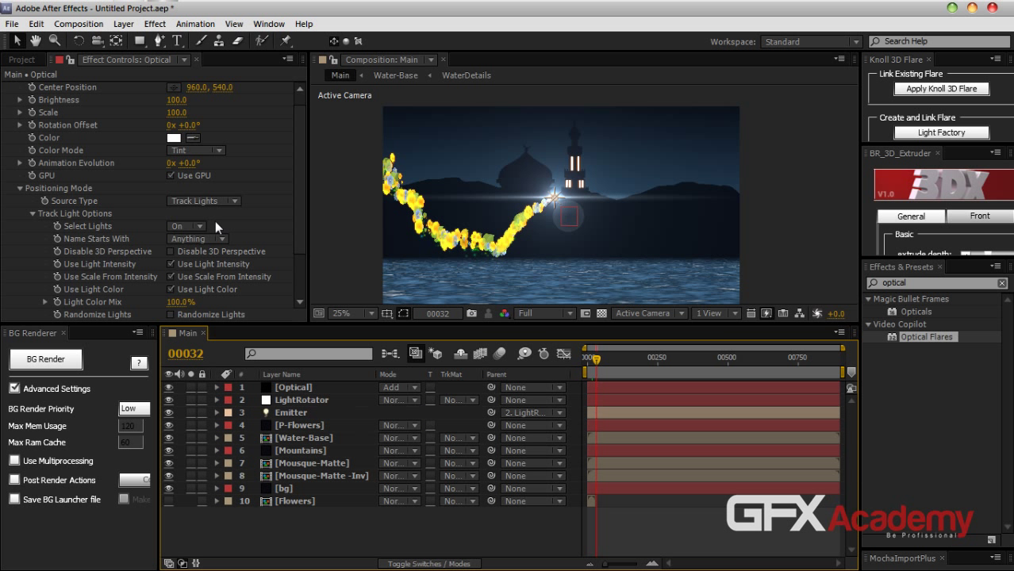
# Tint the flare by sampling its colour from the blue water in the composition
pyautogui.scroll(1, 545, 284)
pyautogui.moveTo(603, 292); pyautogui.dragTo(526, 117)
pyautogui.click(197, 137)
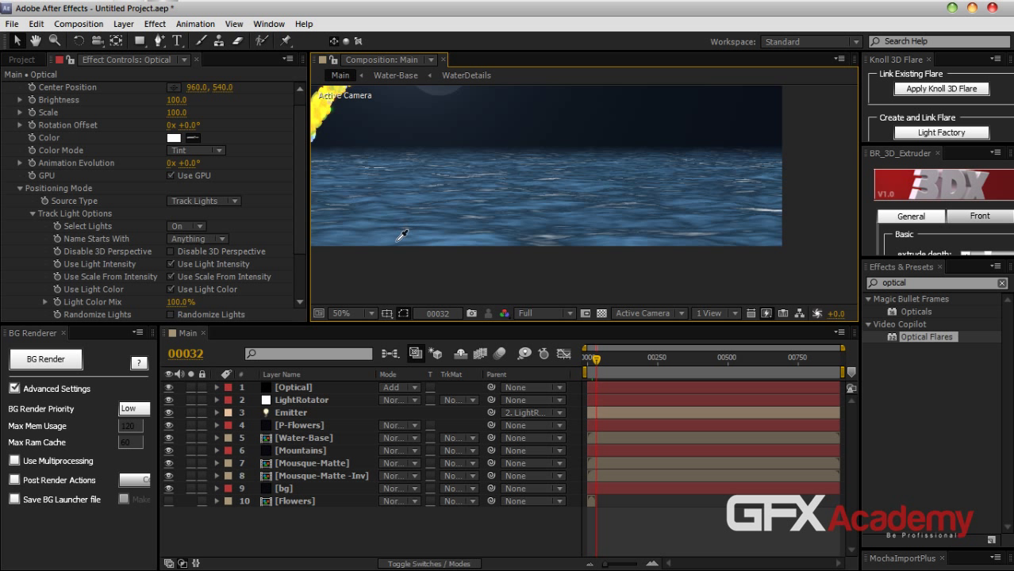
pyautogui.click(399, 238)
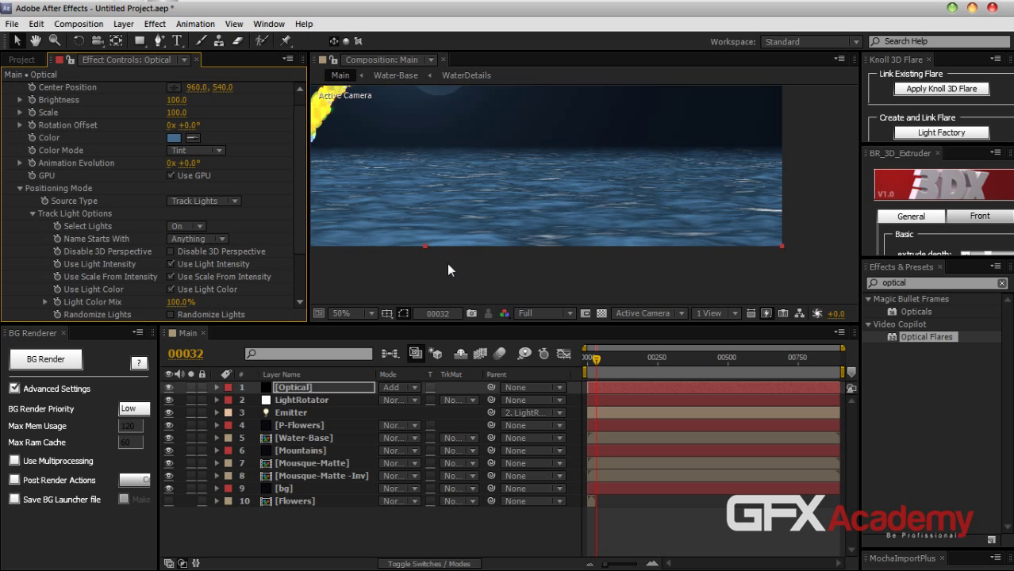
pyautogui.scroll(-1, 478, 191)
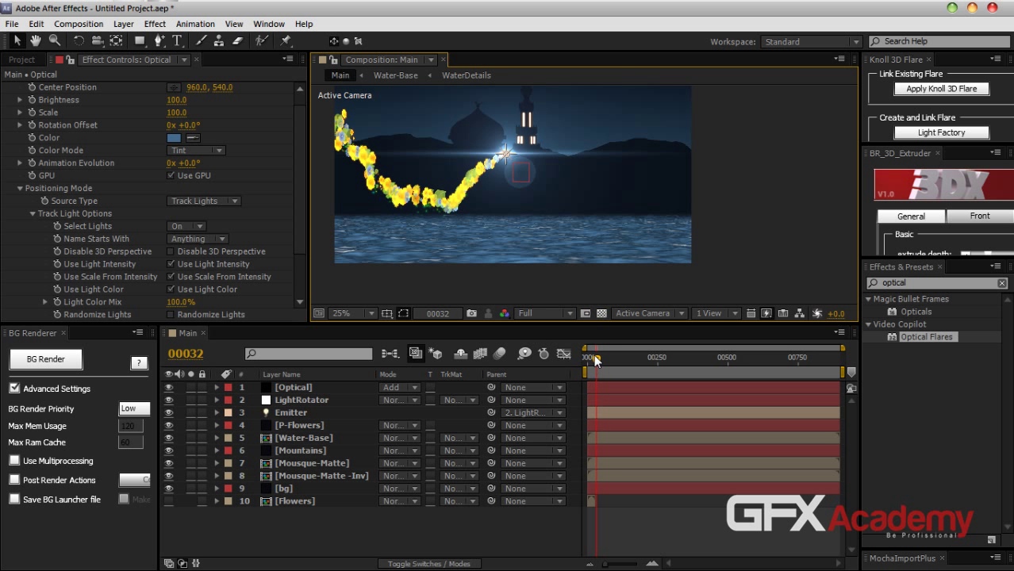
# Preview the flare's motion up to frame 48 and compare the scene with the Emitter light hidden and shown
pyautogui.moveTo(596, 359); pyautogui.dragTo(585, 358)
pyautogui.press('space')
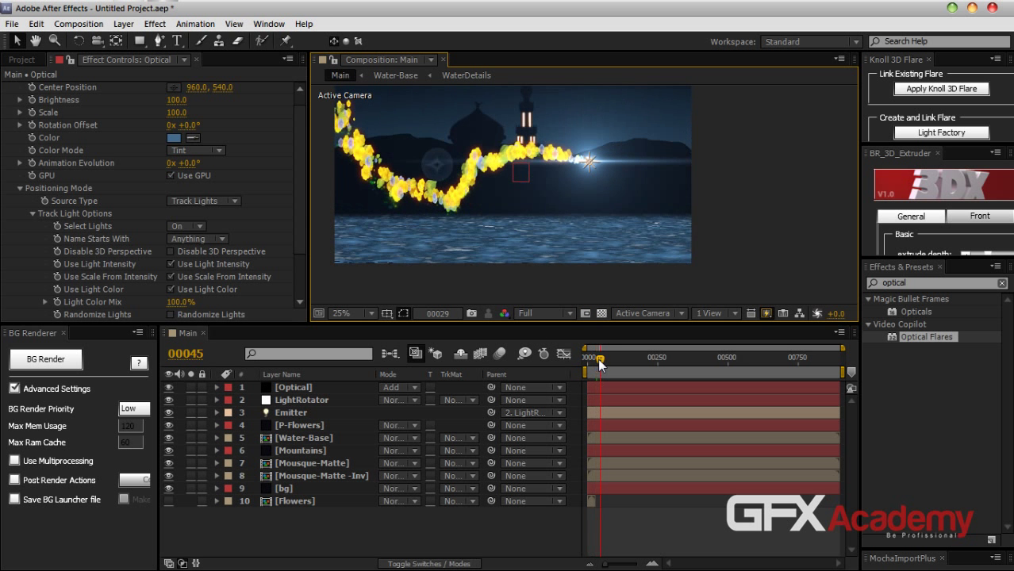
pyautogui.click(169, 413)
pyautogui.click(168, 412)
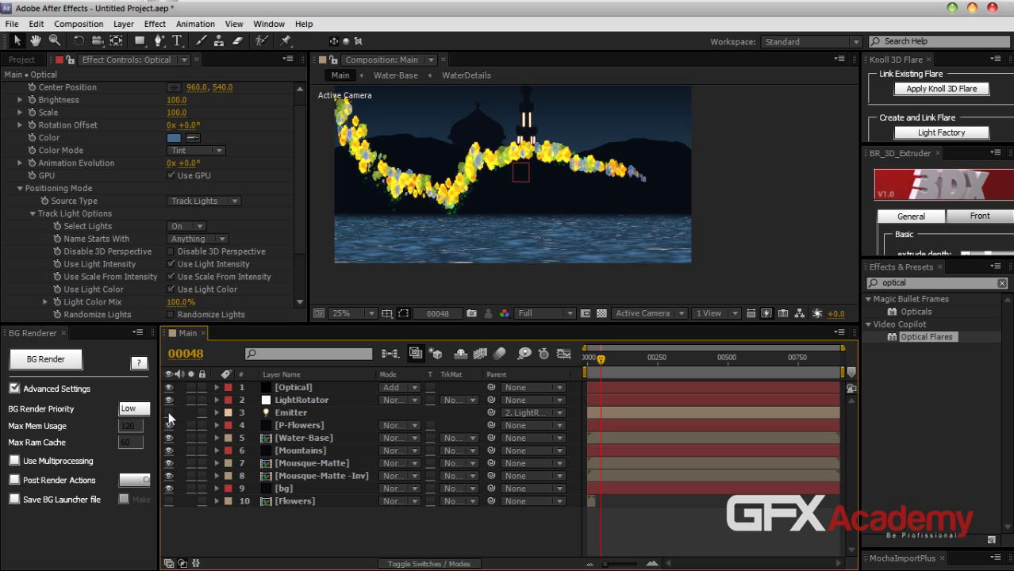
pyautogui.click(169, 413)
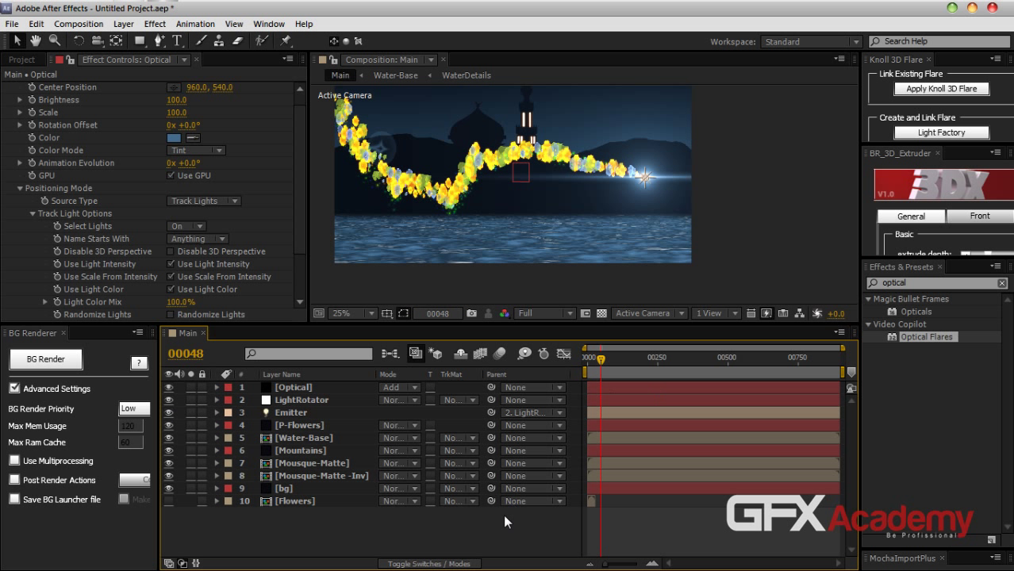
# Try the Optical flare at scale 70 with brightness values of 120 and 140
pyautogui.moveTo(299, 219); pyautogui.dragTo(298, 208)
pyautogui.click(176, 126)
pyautogui.write('70')
pyautogui.press('Return')
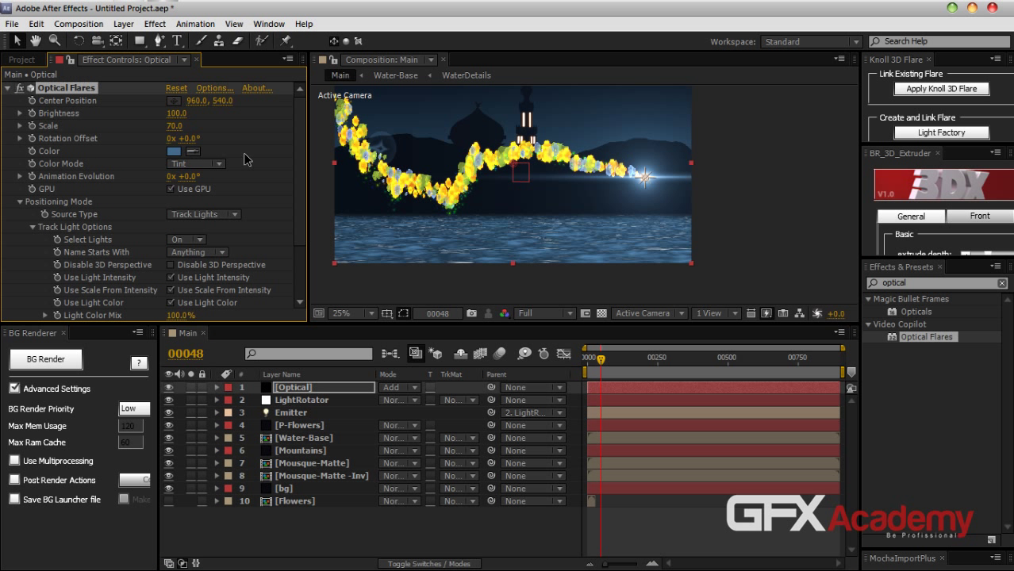
pyautogui.hotkey('shift', 'Tab')
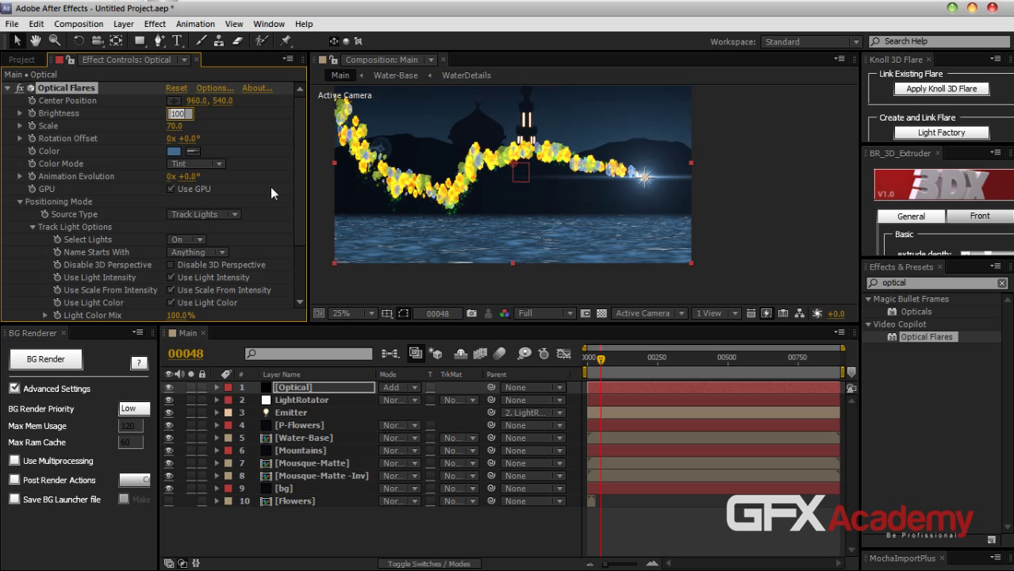
pyautogui.write('120')
pyautogui.press('Return')
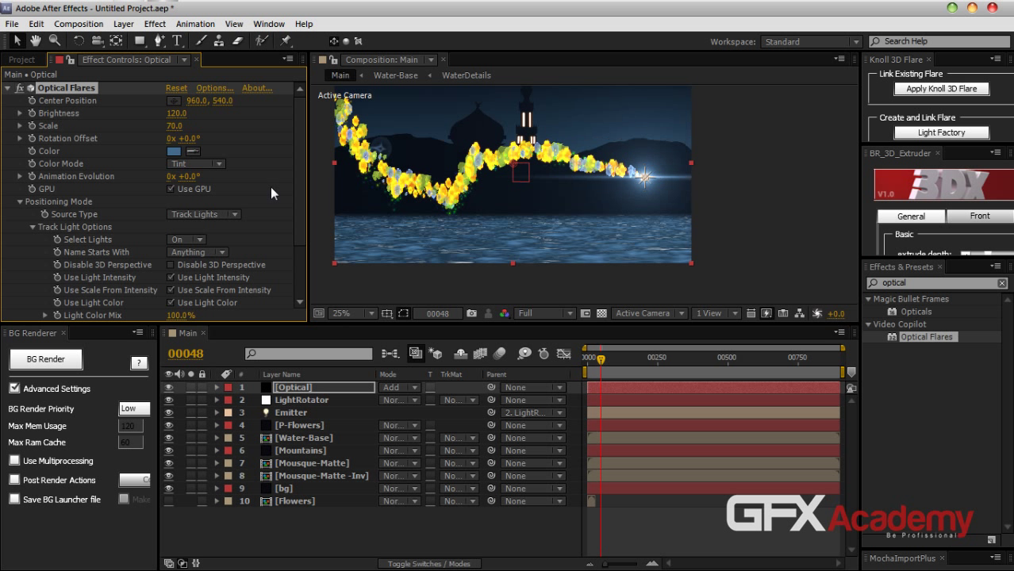
pyautogui.click(178, 113)
pyautogui.write('140')
pyautogui.press('Return')
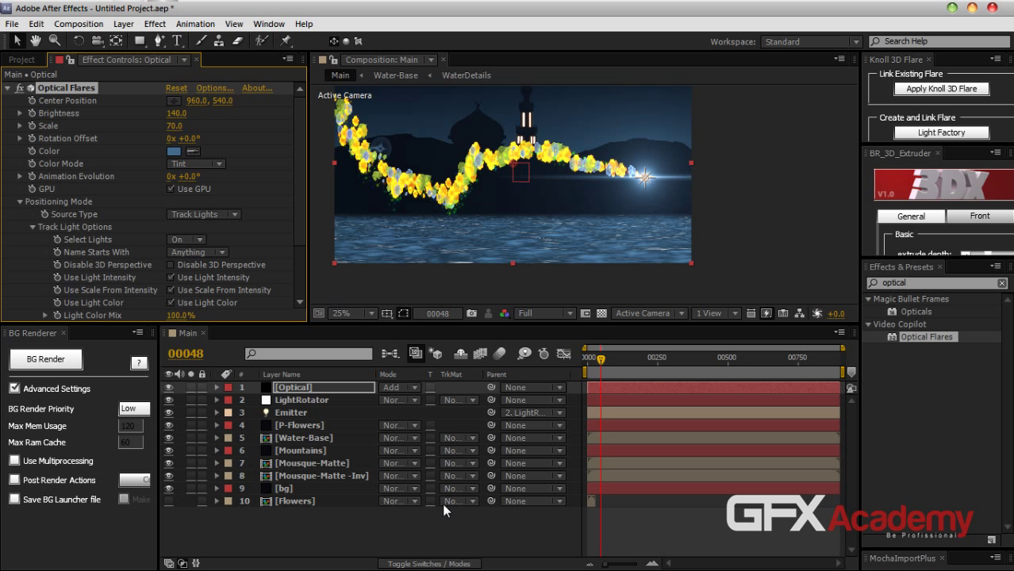
# Set the Optical flare's scale to 30 and brightness to 200, and check the result at frame 42
pyautogui.click(174, 127)
pyautogui.write('30')
pyautogui.press('Return')
pyautogui.click(174, 113)
pyautogui.write('200')
pyautogui.press('Return')
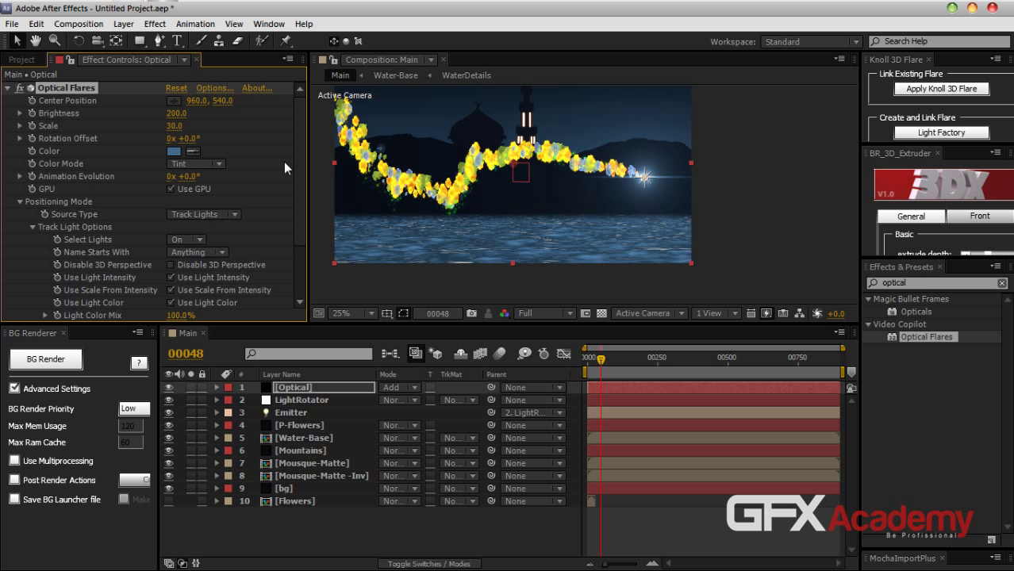
pyautogui.click(431, 492)
pyautogui.moveTo(600, 361)
pyautogui.mouseDown()
pyautogui.moveTo(587, 362)
pyautogui.moveTo(599, 364)
pyautogui.mouseUp()
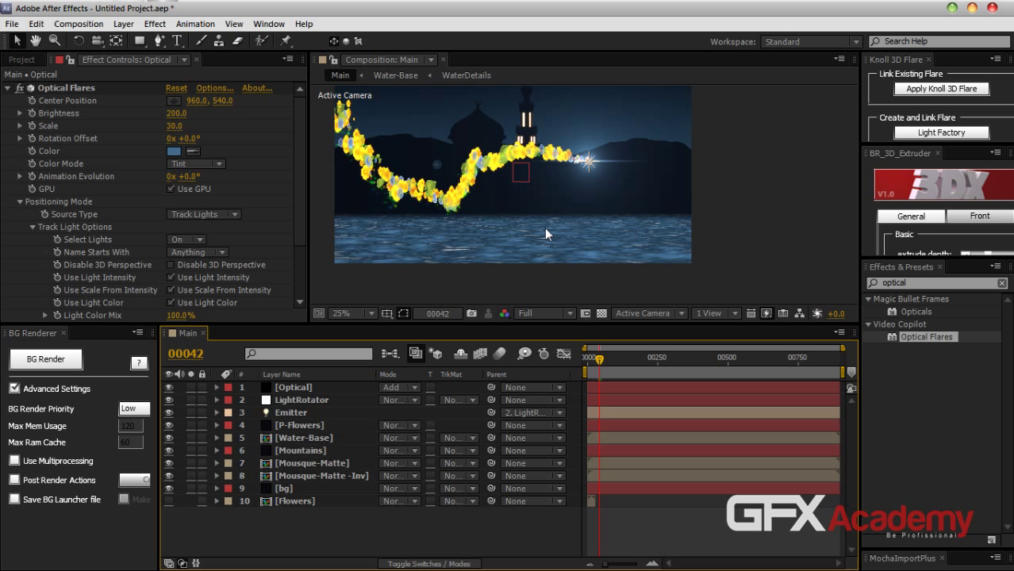
pyautogui.moveTo(593, 216); pyautogui.dragTo(594, 244)
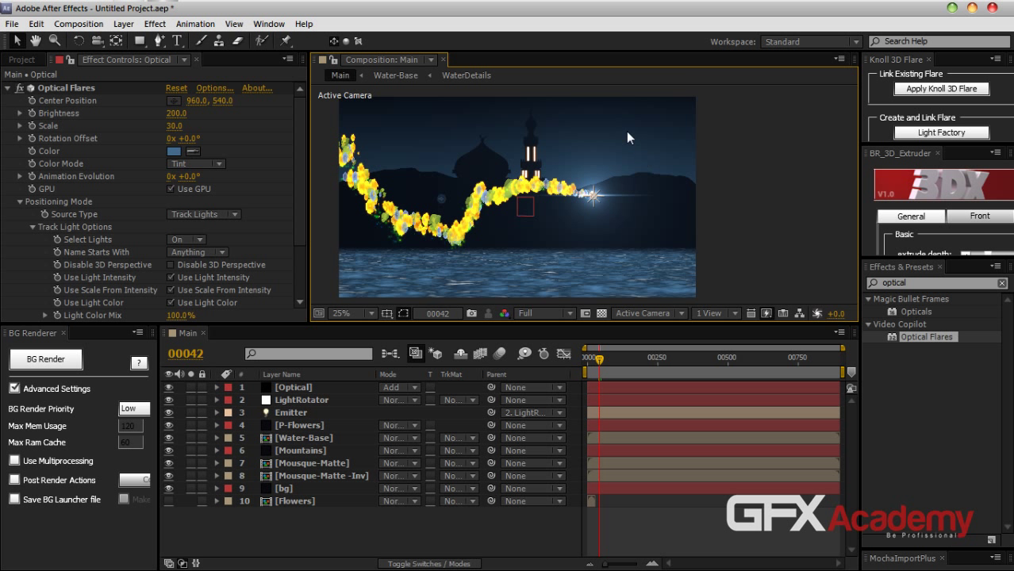
# Create a black 1920 x 1080 solid named BG-Lights and place it directly above the bg layer
pyautogui.click(8, 88)
pyautogui.click(123, 23)
pyautogui.moveTo(350, 50)
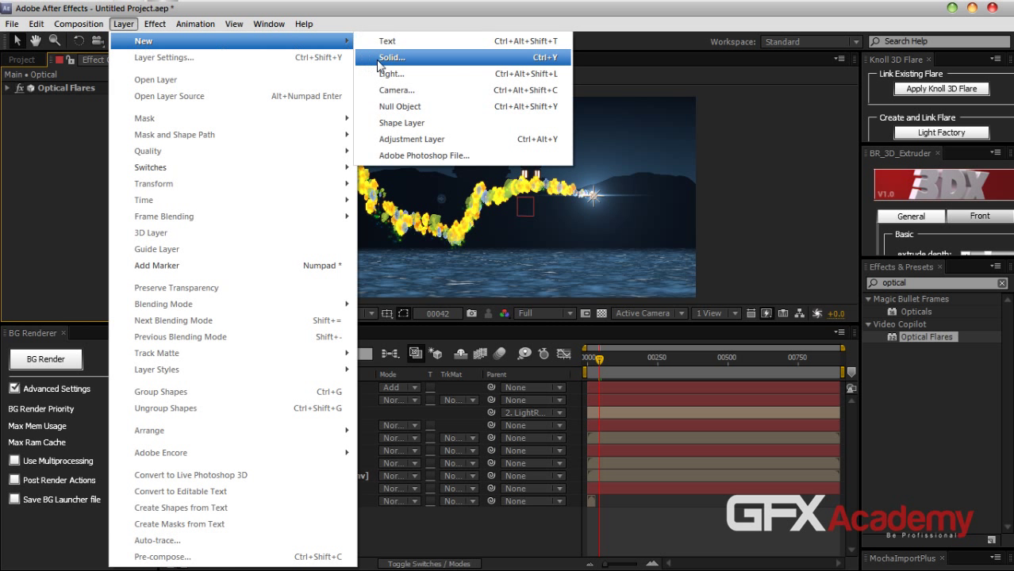
pyautogui.click(381, 58)
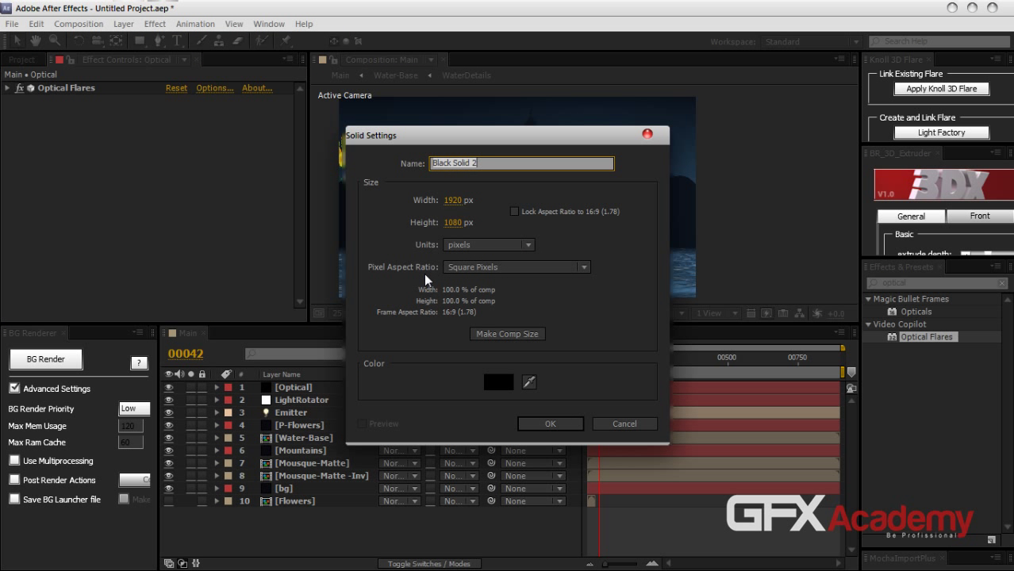
pyautogui.write('BG-Lights')
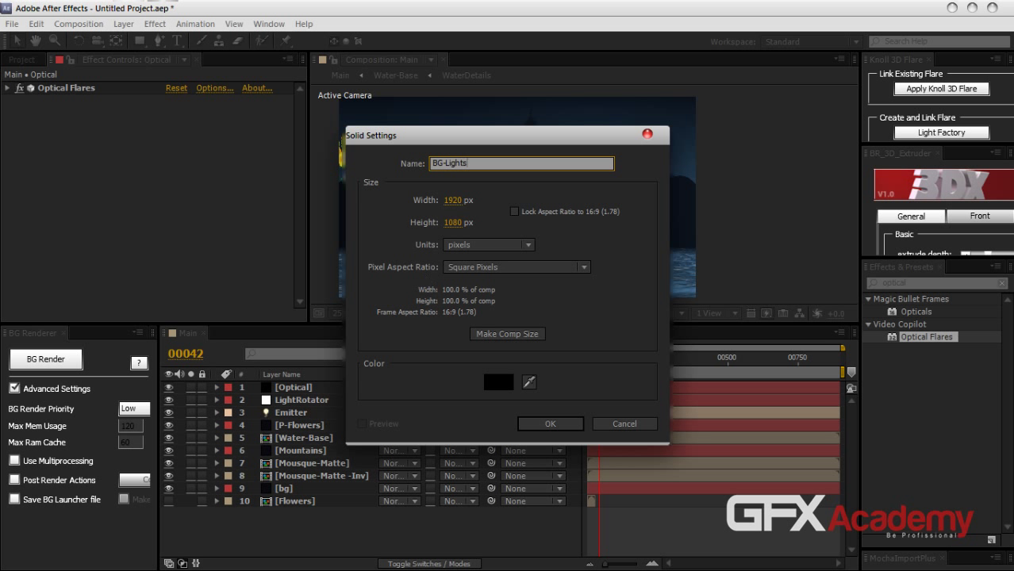
pyautogui.click(550, 424)
pyautogui.moveTo(294, 389); pyautogui.dragTo(306, 493)
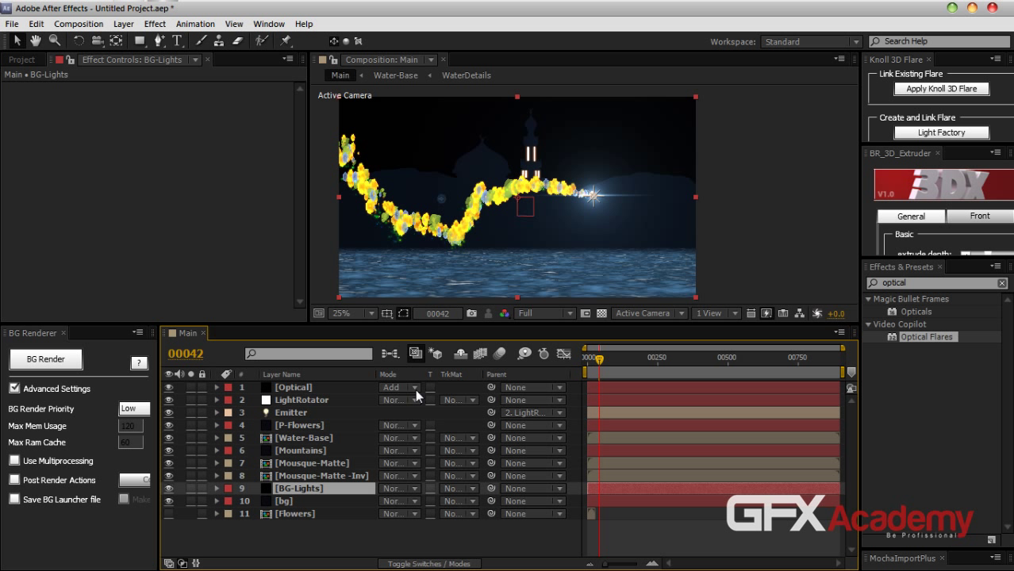
# Apply Optical Flares to the BG-Lights layer and set its render mode to On Transparent
pyautogui.moveTo(913, 336); pyautogui.dragTo(306, 486)
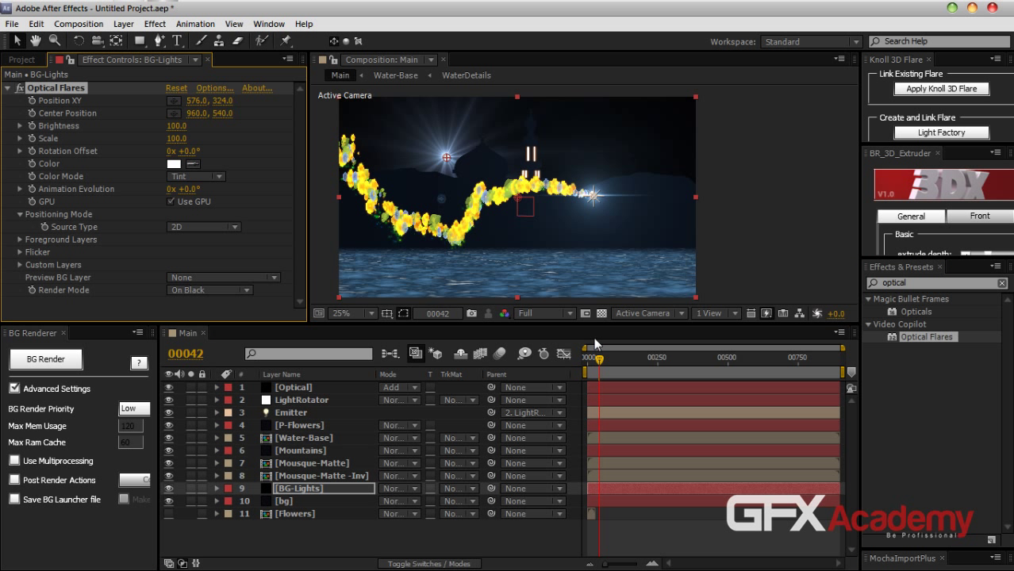
pyautogui.click(218, 291)
pyautogui.click(240, 323)
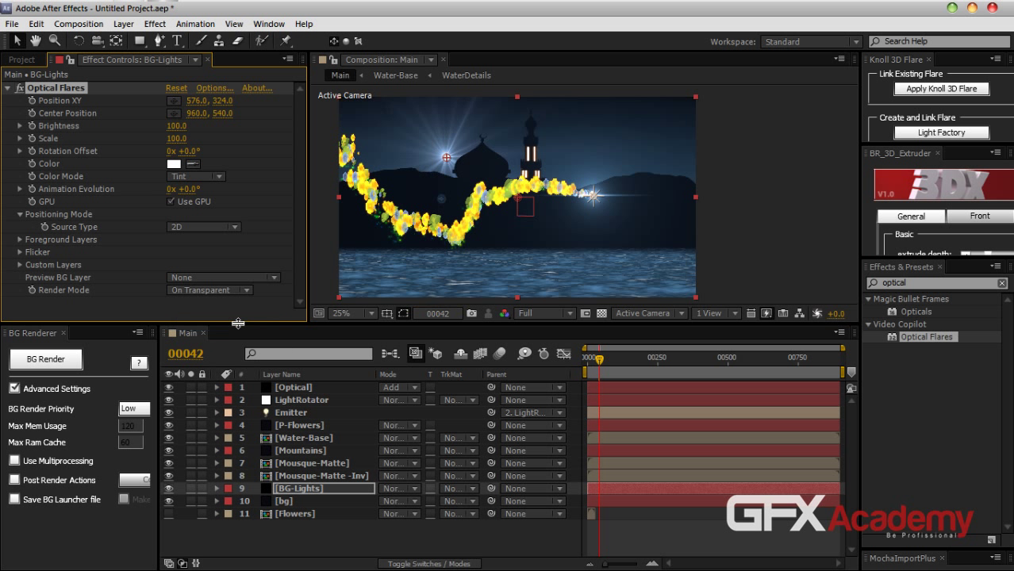
# Move the BG-Lights flare behind the base of the minaret, at position 1024, 536
pyautogui.moveTo(448, 159); pyautogui.dragTo(531, 204)
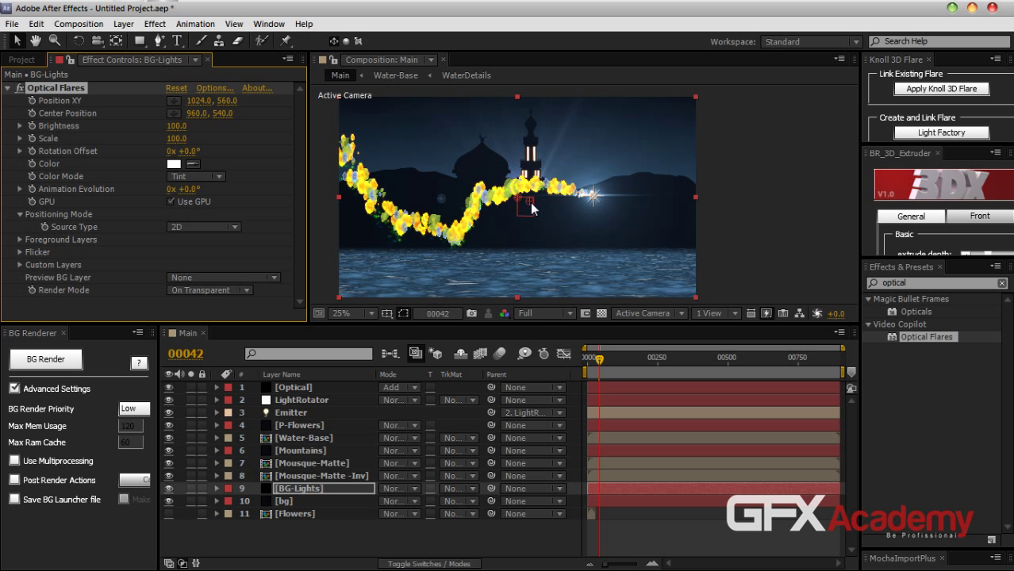
pyautogui.click(530, 197)
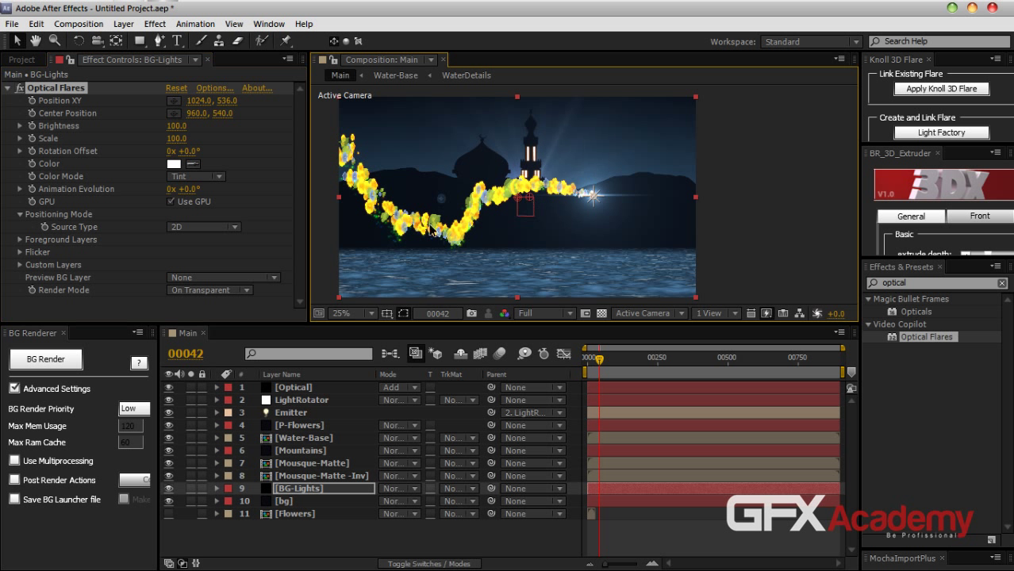
# In the BG-Lights flare's options, raise the Spike Ball's scale to 462 and its brightness to 169.5, and apply the changes
pyautogui.click(209, 87)
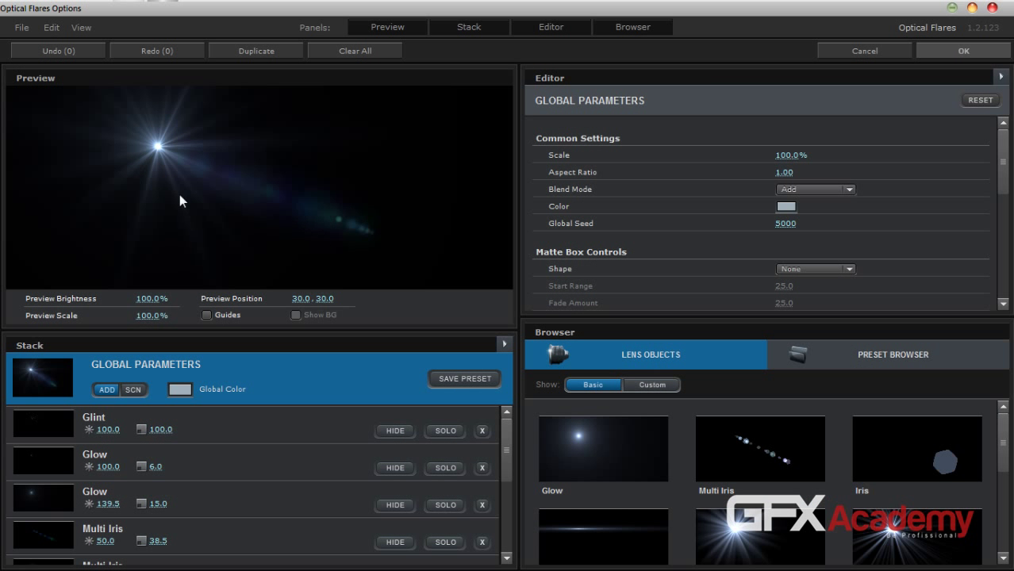
pyautogui.moveTo(157, 148); pyautogui.dragTo(248, 227)
pyautogui.scroll(-1, 506, 468)
pyautogui.scroll(-4, 506, 468)
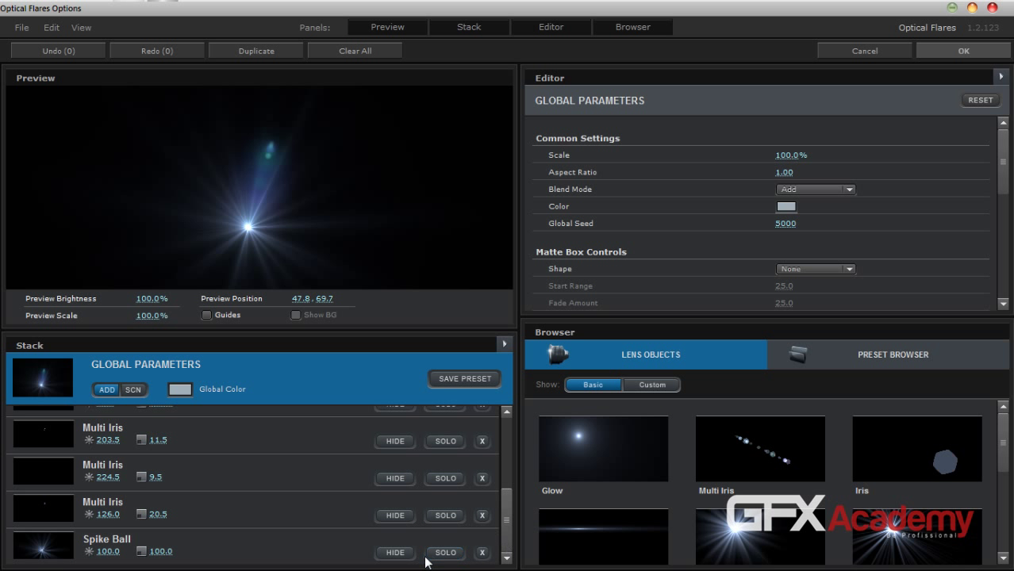
pyautogui.moveTo(163, 552); pyautogui.dragTo(663, 517)
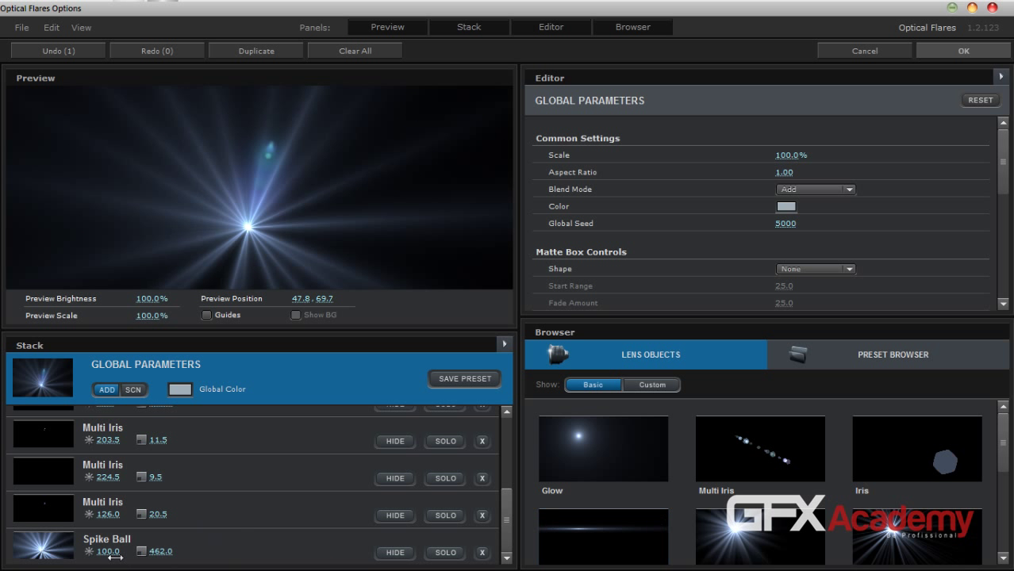
pyautogui.moveTo(108, 552); pyautogui.dragTo(816, 296)
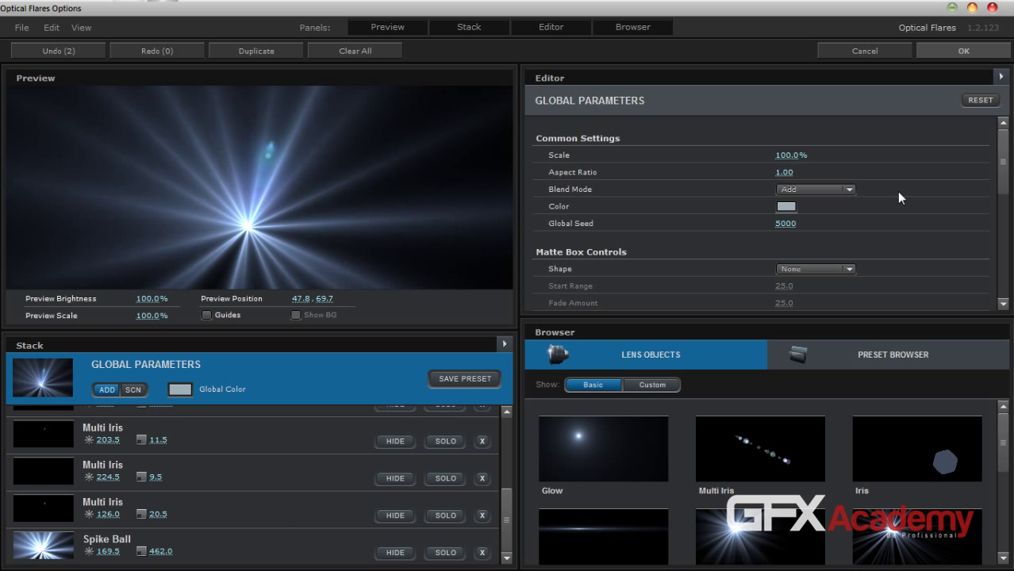
pyautogui.click(954, 52)
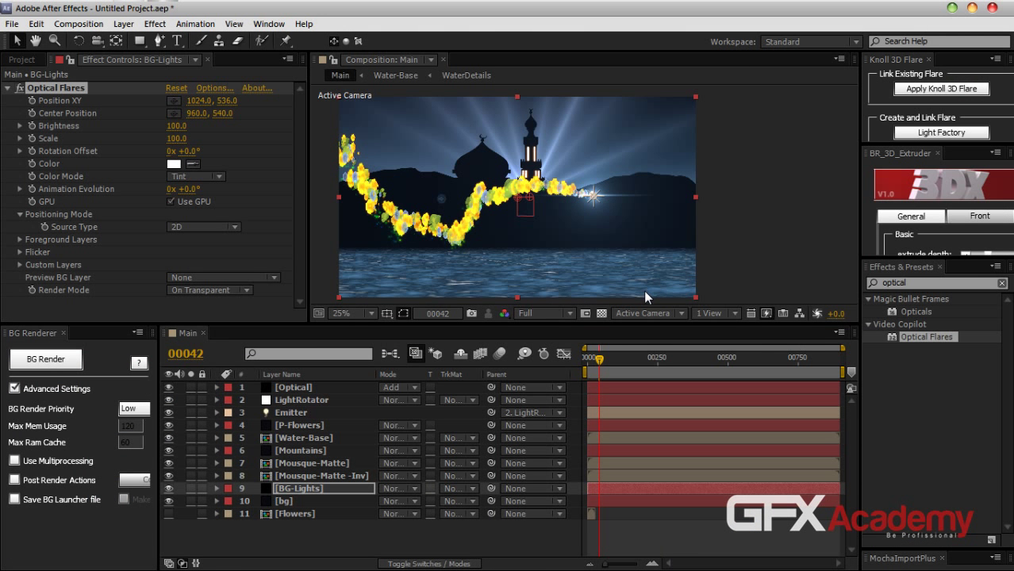
# Add a Shimmer and a Glint lens object to the BG-Lights flare in its options and apply the changes
pyautogui.click(232, 106)
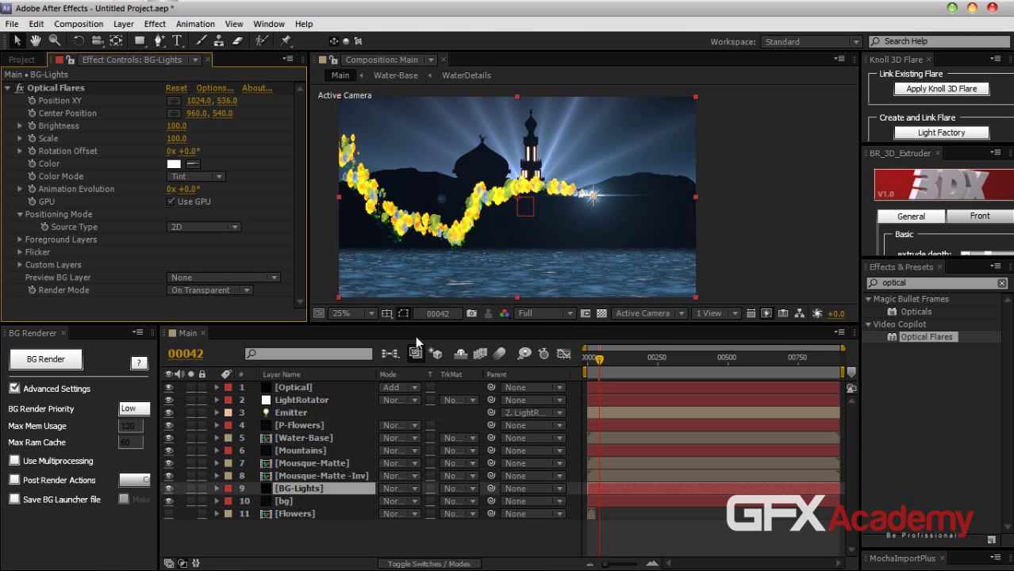
pyautogui.click(211, 88)
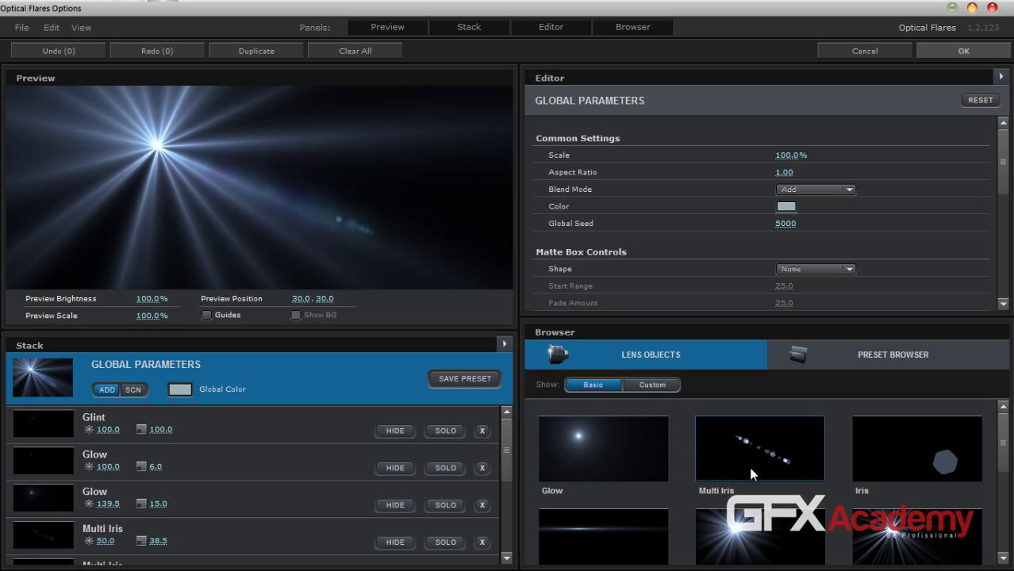
pyautogui.moveTo(841, 321); pyautogui.dragTo(841, 198)
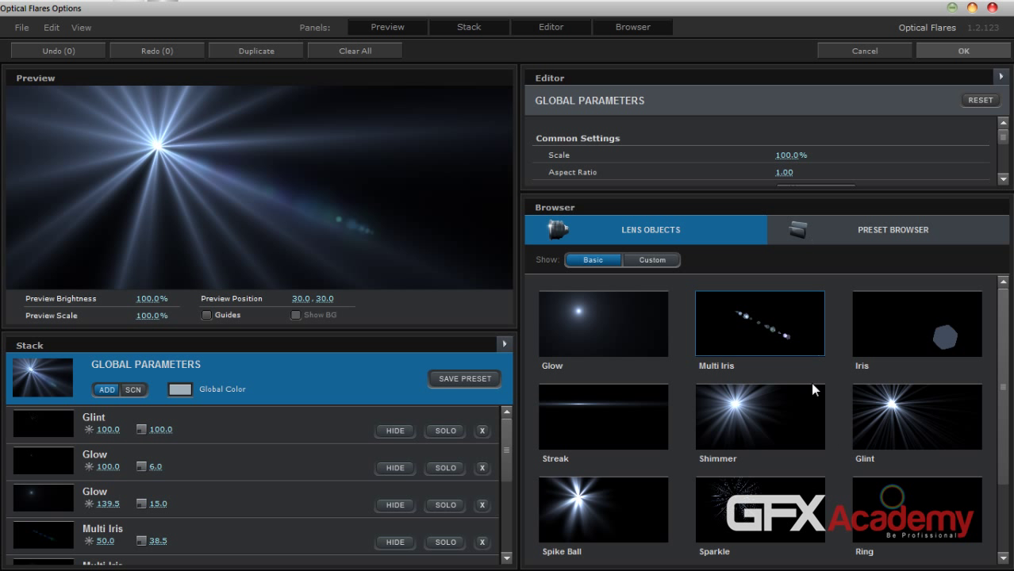
pyautogui.click(762, 433)
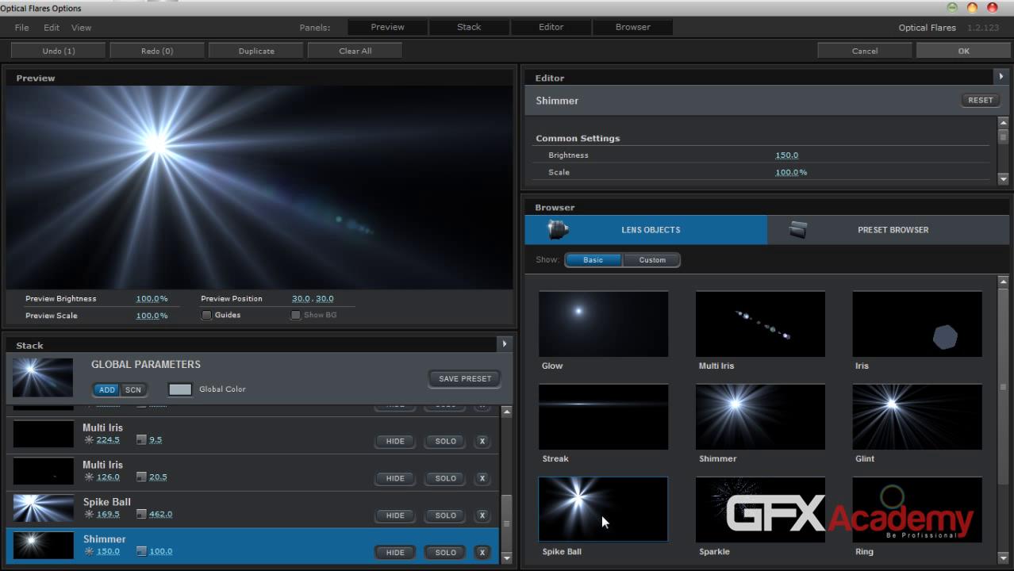
pyautogui.click(862, 432)
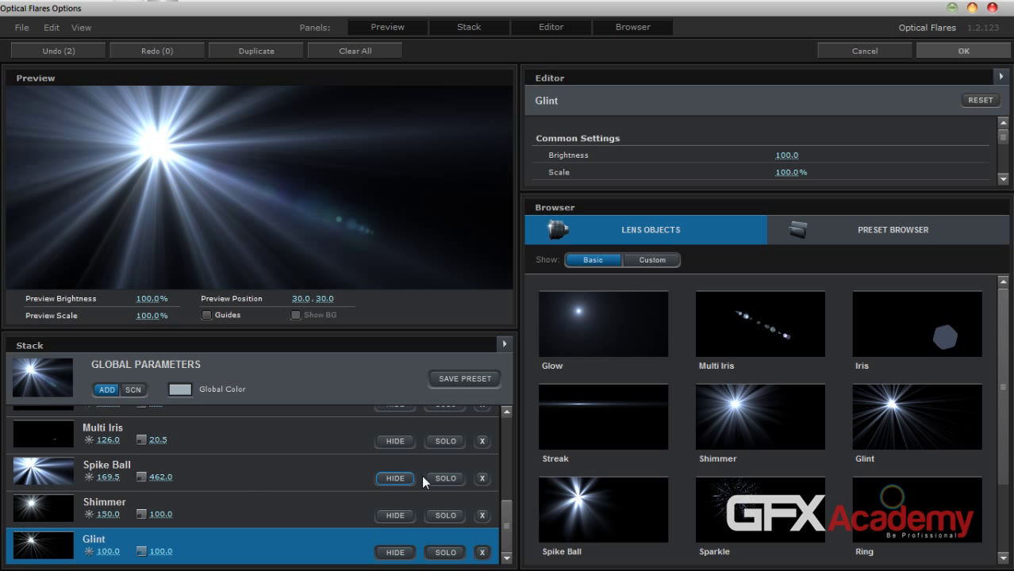
pyautogui.moveTo(508, 547); pyautogui.dragTo(504, 473)
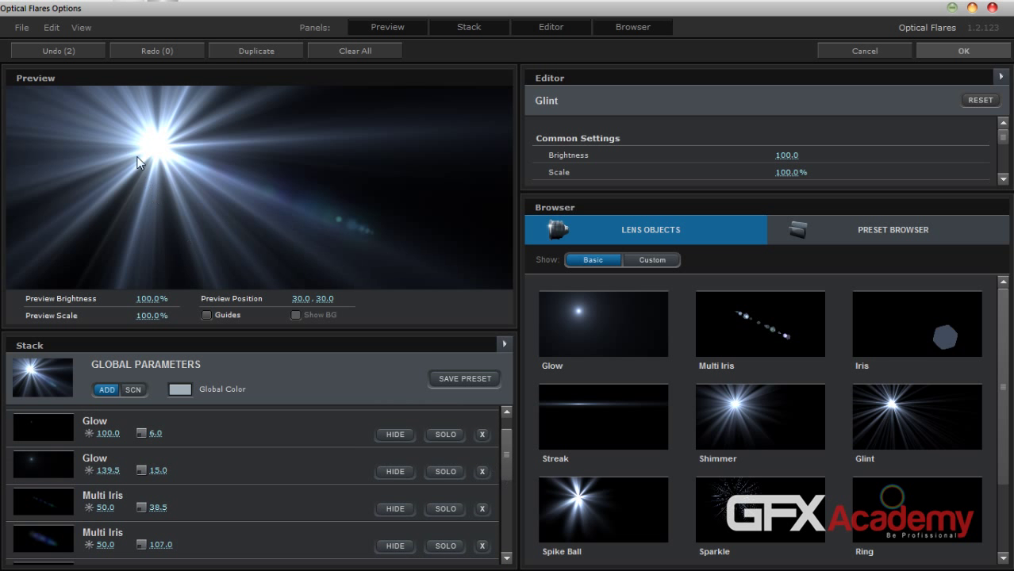
pyautogui.moveTo(138, 162); pyautogui.dragTo(230, 251)
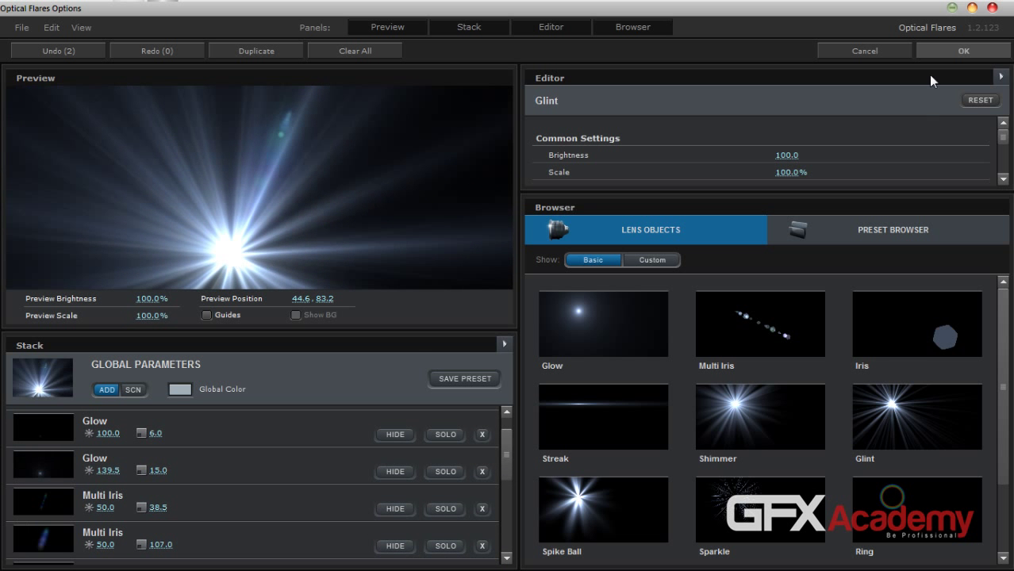
pyautogui.click(948, 50)
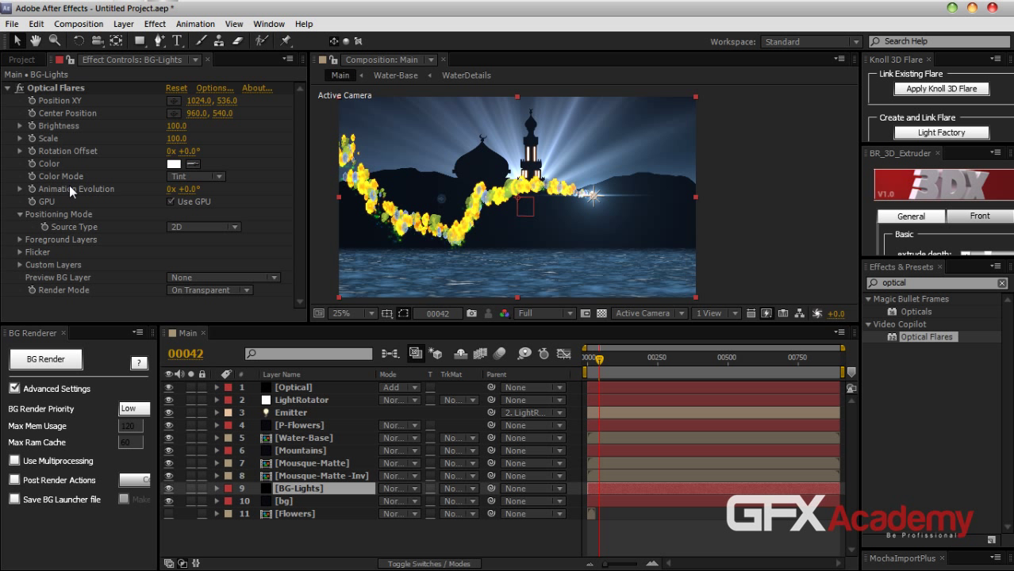
# At frame 0, lower the BG-Lights flare to position 1024, 618 and drive its Animation Evolution with the expression time*200
pyautogui.moveTo(588, 361); pyautogui.dragTo(564, 361)
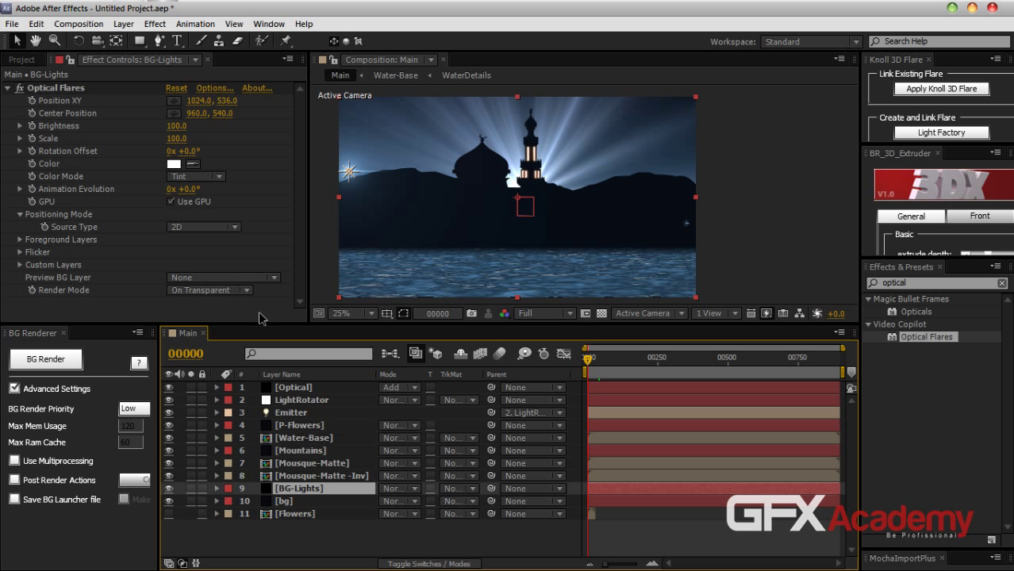
pyautogui.moveTo(229, 101); pyautogui.dragTo(295, 96)
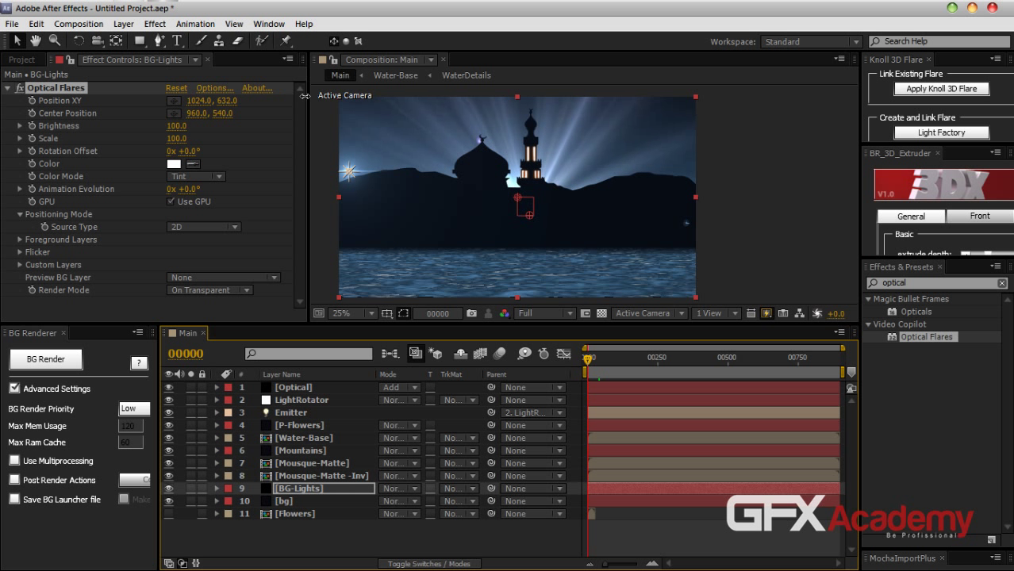
pyautogui.keyDown('alt'); pyautogui.click(30, 190); pyautogui.keyUp('alt')
pyautogui.write('time*200')
pyautogui.press('KP_Enter')
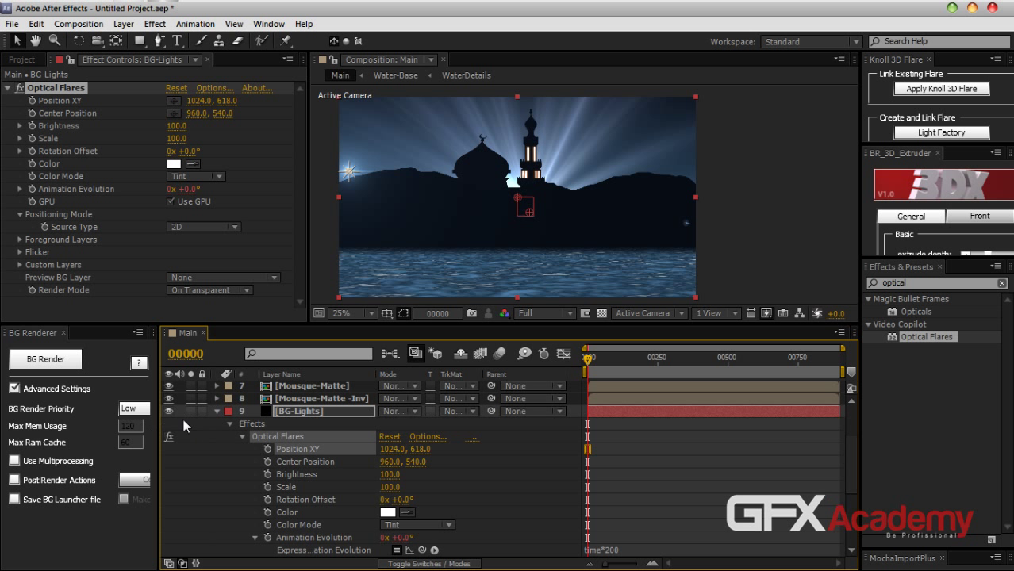
pyautogui.click(216, 411)
pyautogui.click(322, 489)
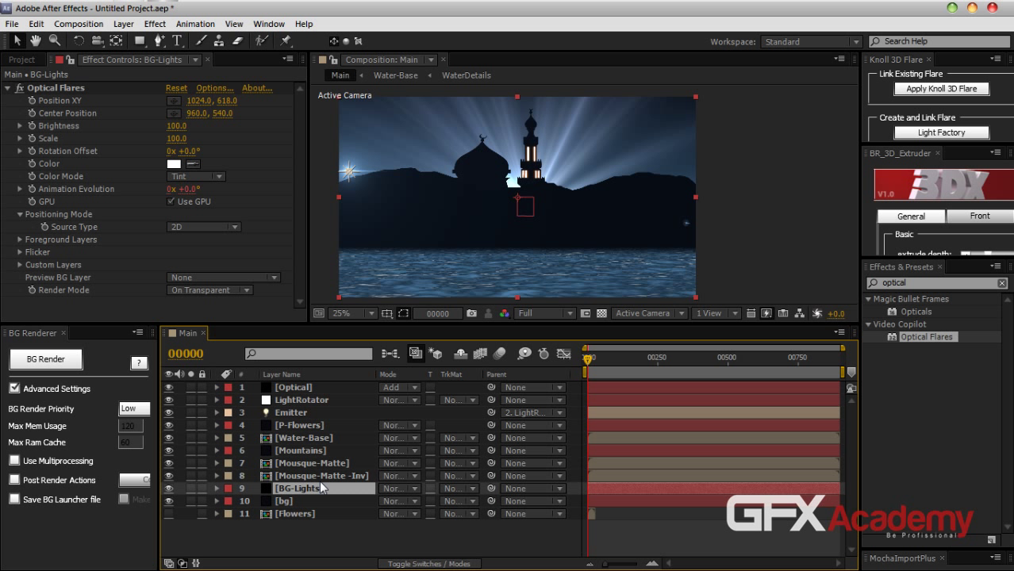
# Preview the composition from frame 0 to check the speed of the animated rays
pyautogui.press('space')
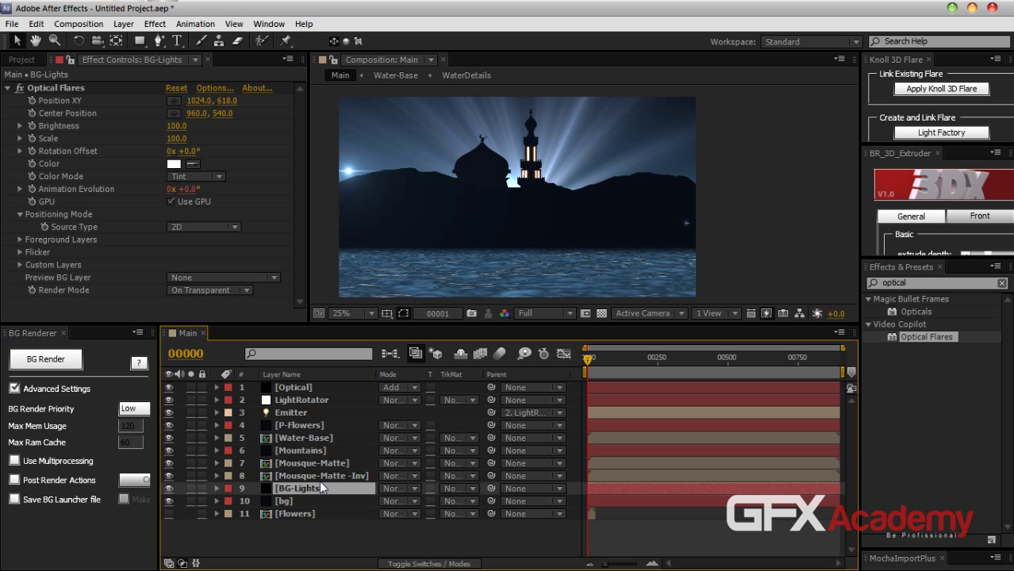
pyautogui.press('space')
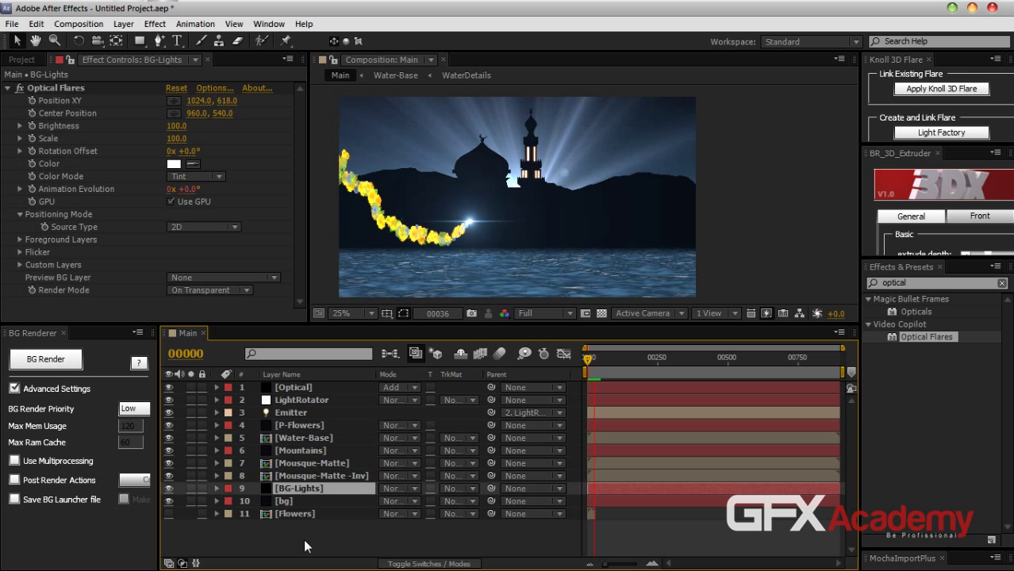
pyautogui.press('space')
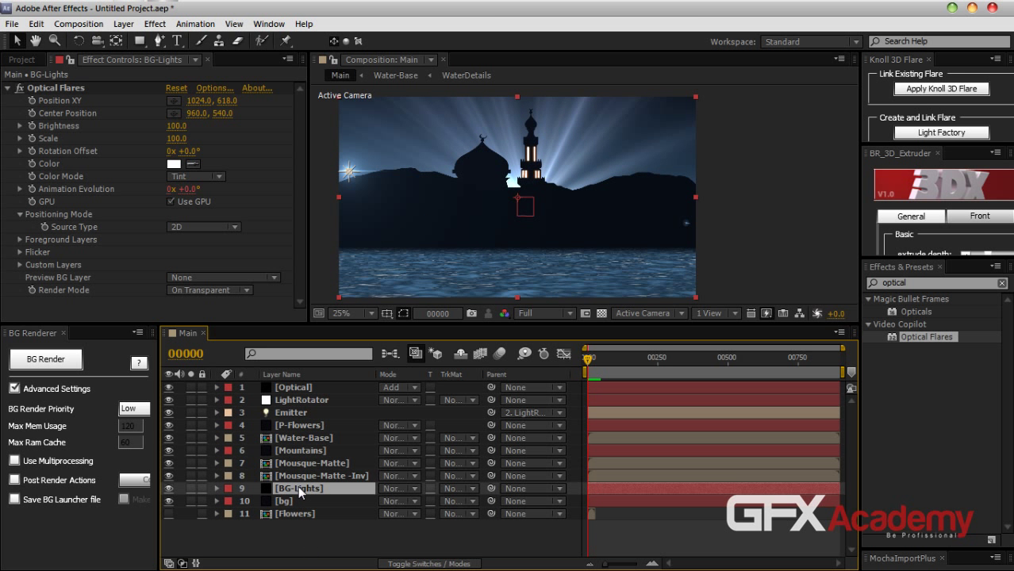
# Change the Animation Evolution expression of the BG-Lights flare to time*100
pyautogui.press('e')
pyautogui.press('e')
pyautogui.click(621, 525)
pyautogui.press('BackSpace')
pyautogui.press('BackSpace')
pyautogui.press('BackSpace')
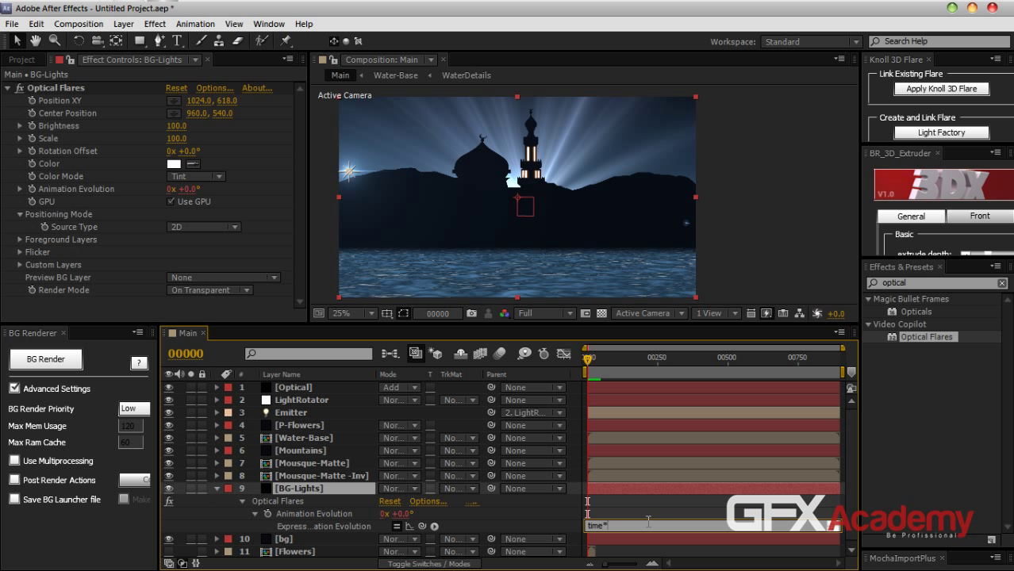
pyautogui.write('100')
pyautogui.press('KP_Enter')
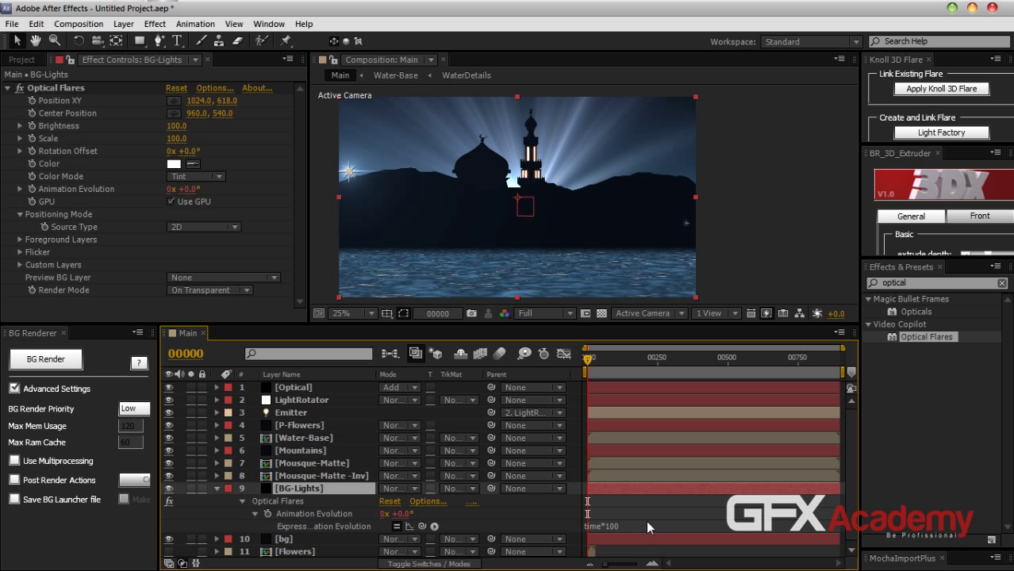
pyautogui.click(217, 489)
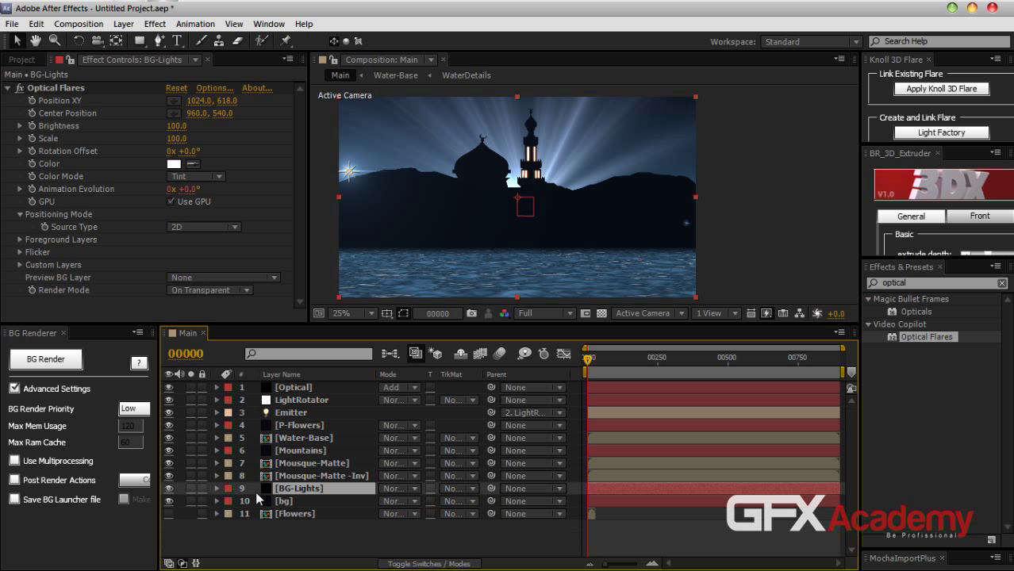
# Solo the bg, BG-Lights, Mousque-Matte -Inv, Mousque-Matte and Mountains layers
pyautogui.click(190, 502)
pyautogui.click(190, 489)
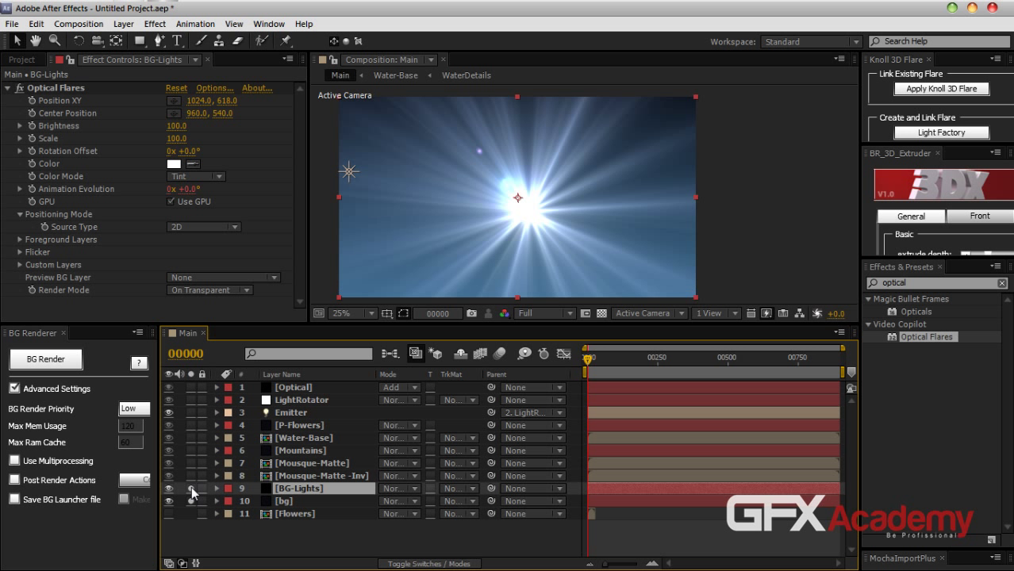
pyautogui.moveTo(193, 477); pyautogui.dragTo(192, 456)
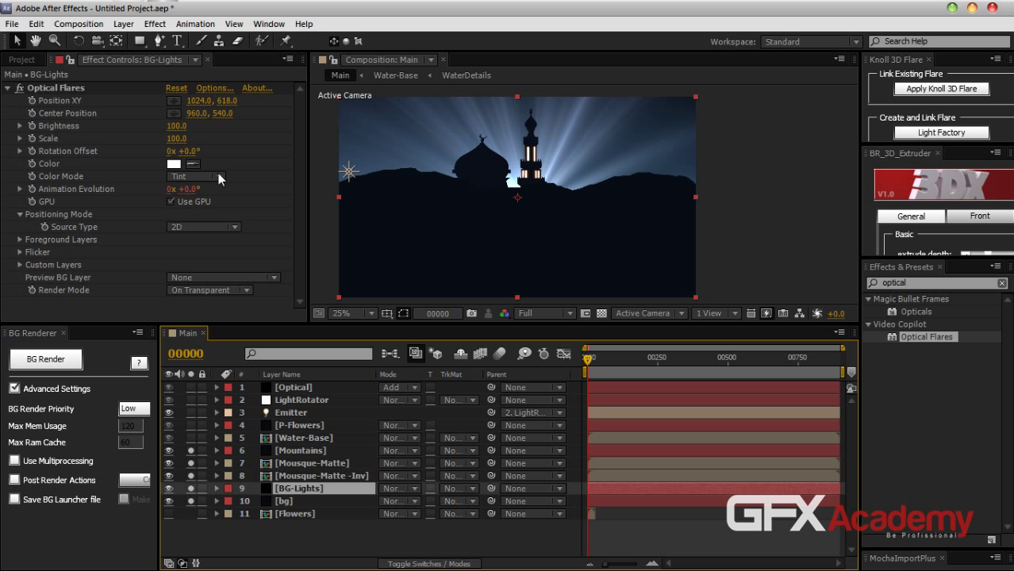
# Try out the BG-Lights flare's Rotation Offset and set it back to 0°
pyautogui.moveTo(191, 159); pyautogui.dragTo(188, 151)
pyautogui.click(187, 151)
pyautogui.write('0')
pyautogui.press('Return')
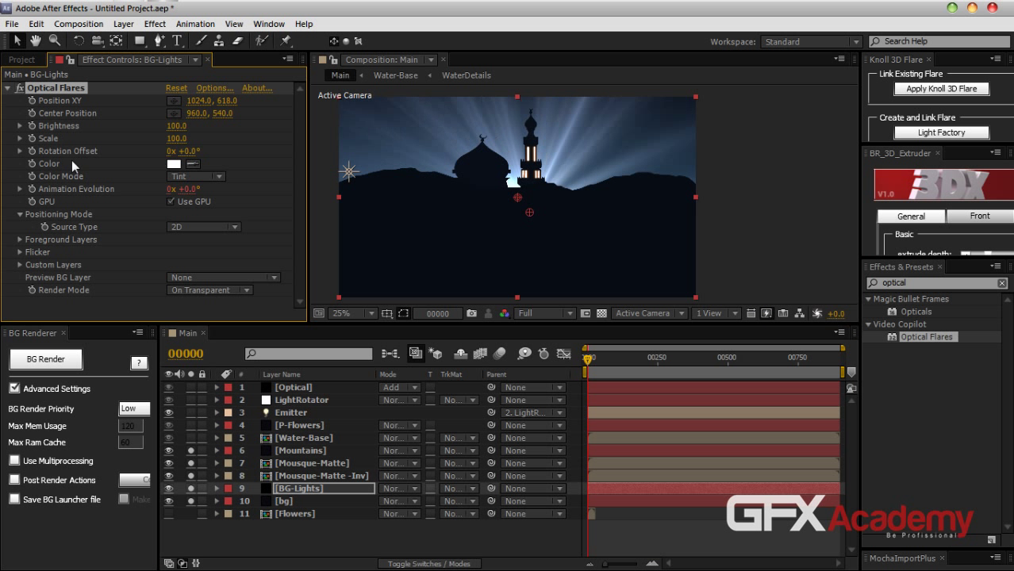
# Drive the BG-Lights flare's Rotation Offset with the expression time*5 and preview the rotating rays
pyautogui.keyDown('alt'); pyautogui.click(31, 152); pyautogui.keyUp('alt')
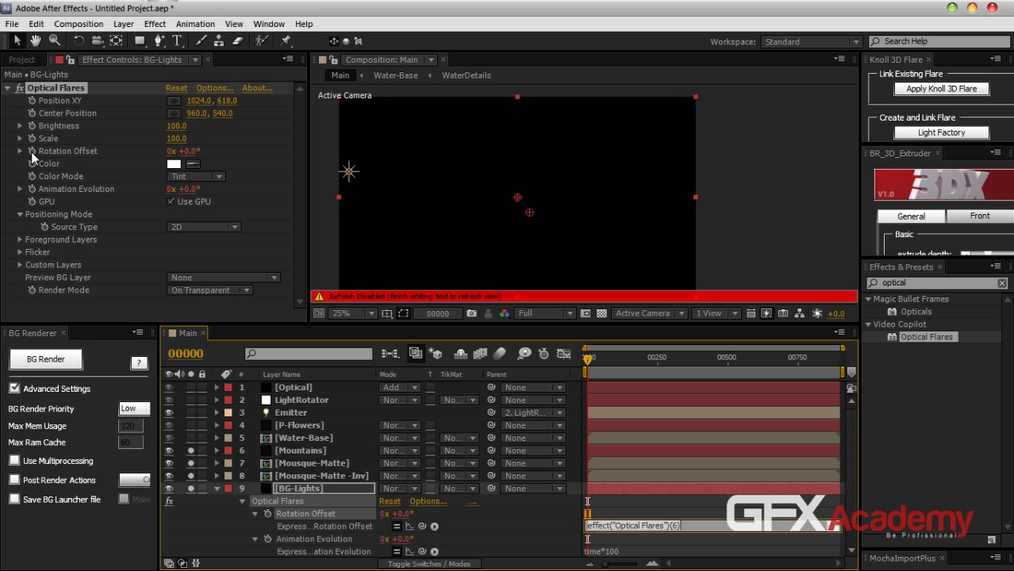
pyautogui.write('time*5')
pyautogui.press('KP_Enter')
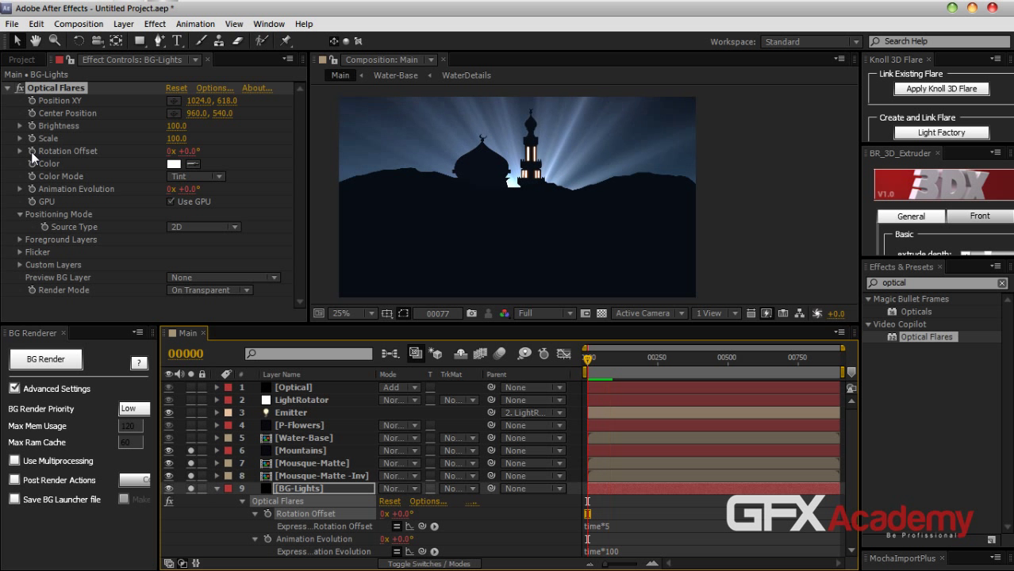
pyautogui.press('space')
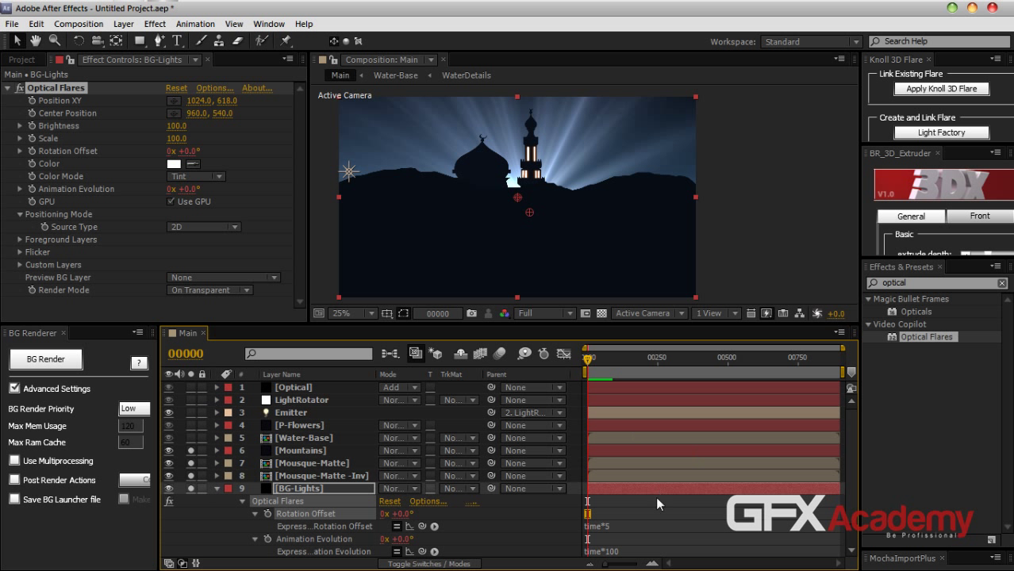
# Change the Rotation Offset expression of the BG-Lights flare to time*10 and collapse the layer's properties
pyautogui.click(640, 520)
pyautogui.write('time*10')
pyautogui.press('KP_Enter')
pyautogui.click(217, 489)
# Set the BG-Lights layer's blending mode to Add
pyautogui.moveTo(525, 188); pyautogui.dragTo(516, 194)
pyautogui.click(394, 488)
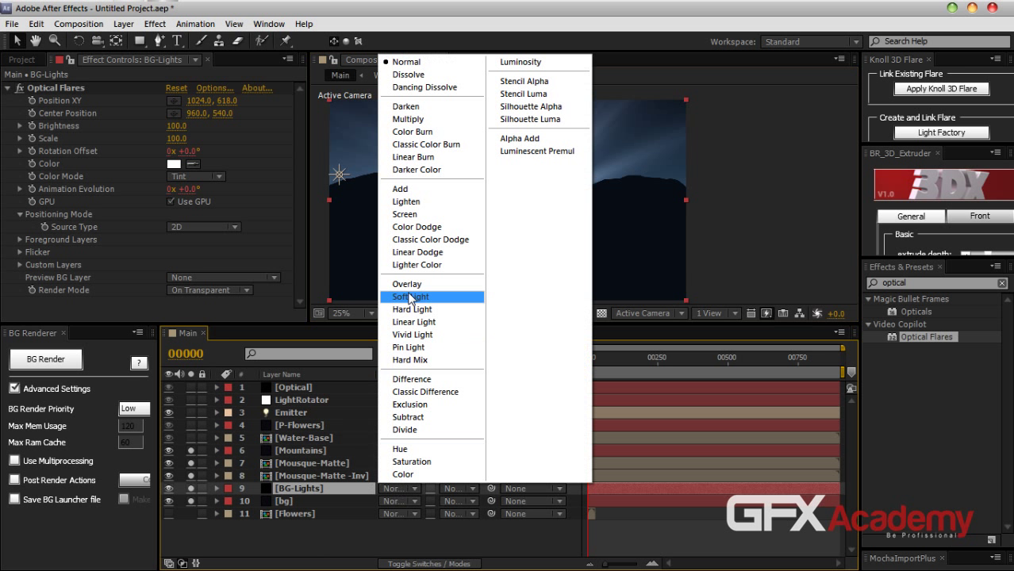
pyautogui.click(401, 189)
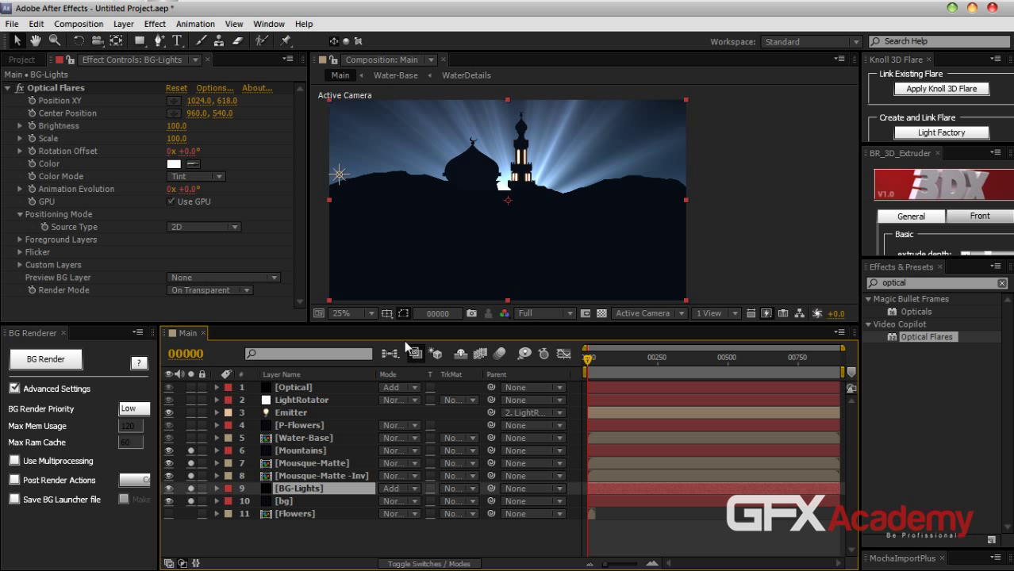
# Tint the BG-Lights flare with the dark blue sampled from the night sky, and set its brightness to 50 and scale to 150
pyautogui.click(193, 163)
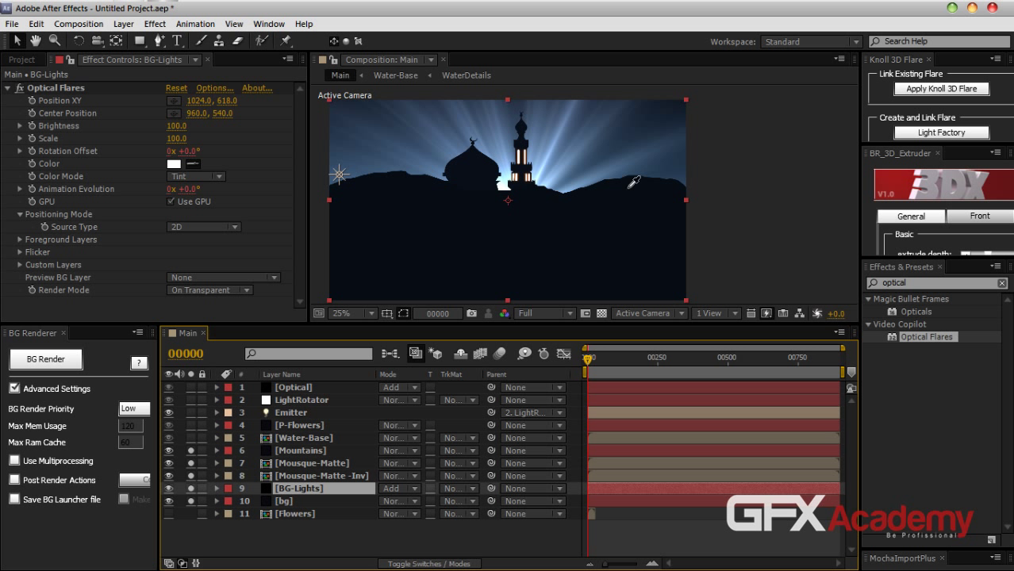
pyautogui.click(664, 168)
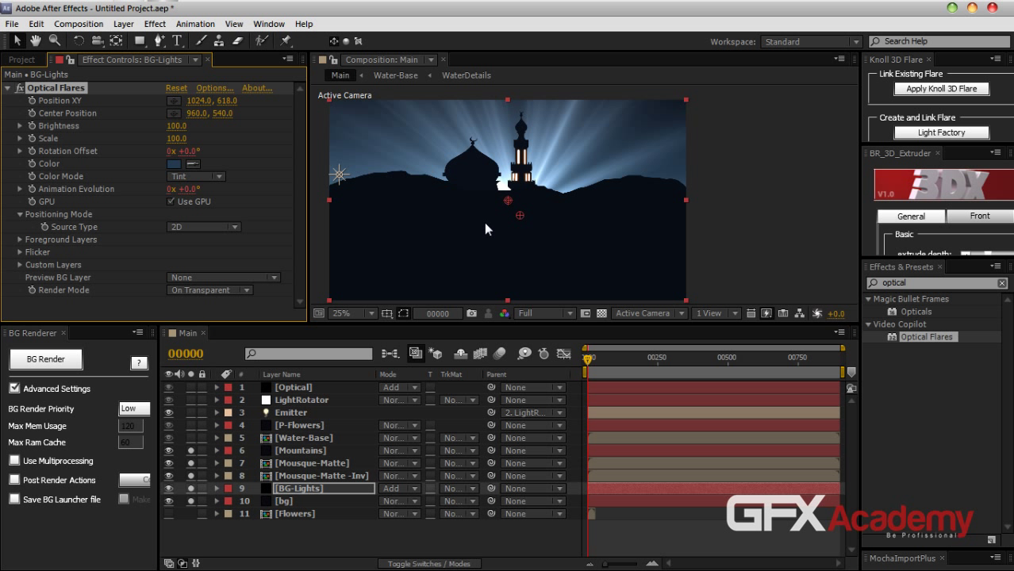
pyautogui.moveTo(475, 221); pyautogui.dragTo(462, 267)
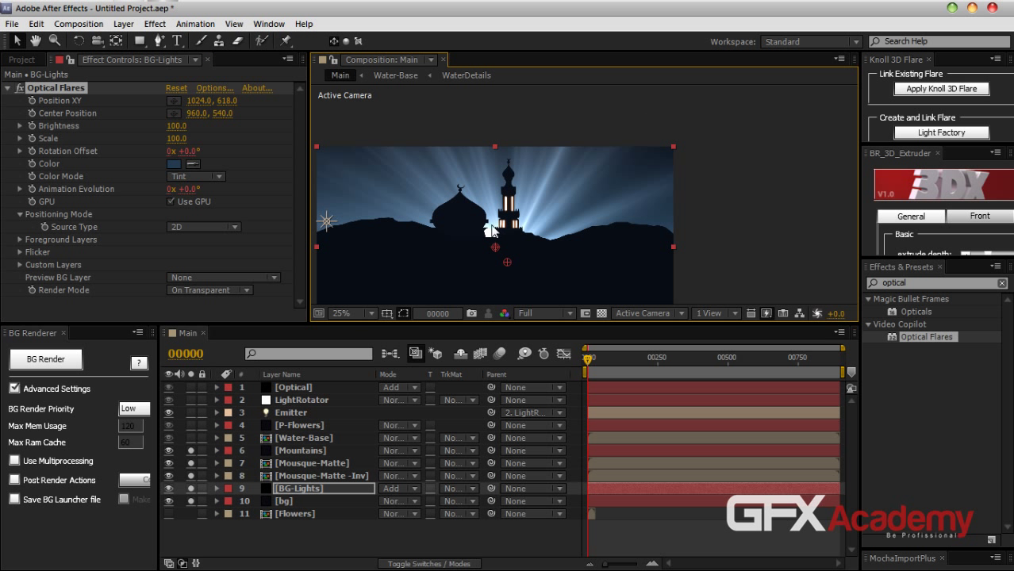
pyautogui.moveTo(180, 138); pyautogui.dragTo(166, 127)
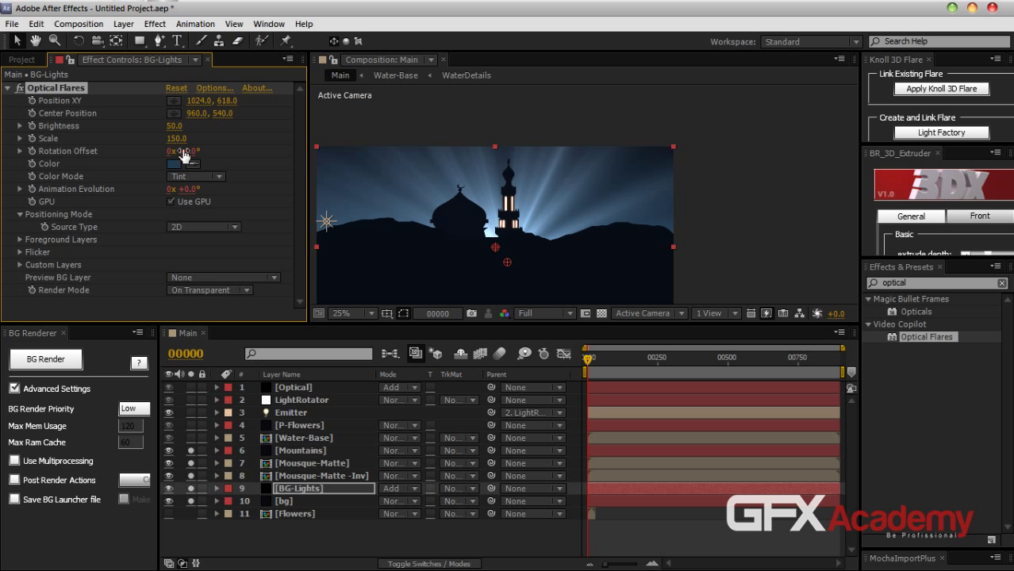
# Set the BG-Lights flare's scale to 220 and unsolo the Mountains, mosque matte, BG-Lights and bg layers
pyautogui.moveTo(176, 145)
pyautogui.mouseDown()
pyautogui.moveTo(194, 142)
pyautogui.moveTo(185, 140)
pyautogui.mouseUp()
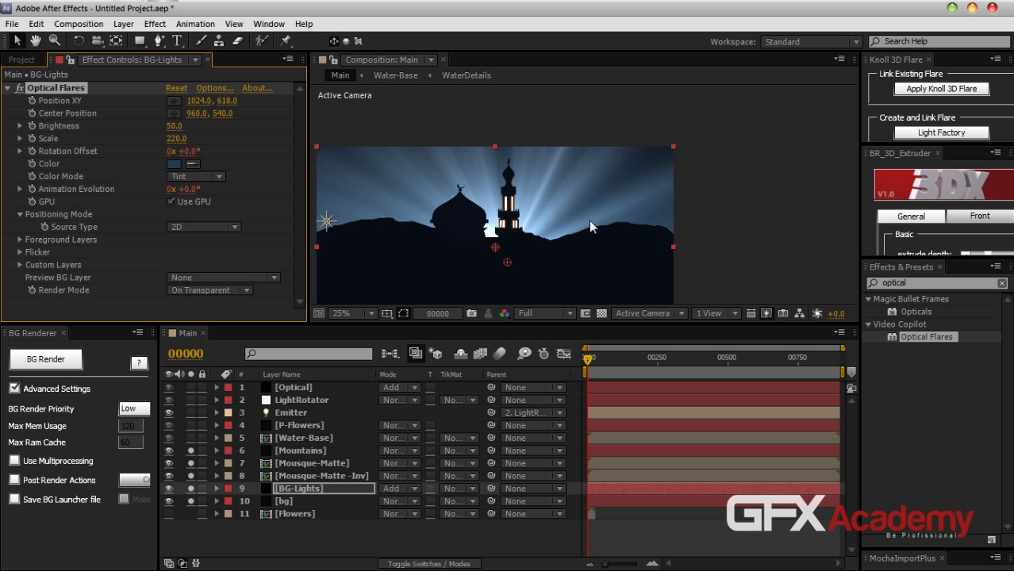
pyautogui.scroll(-1, 590, 224)
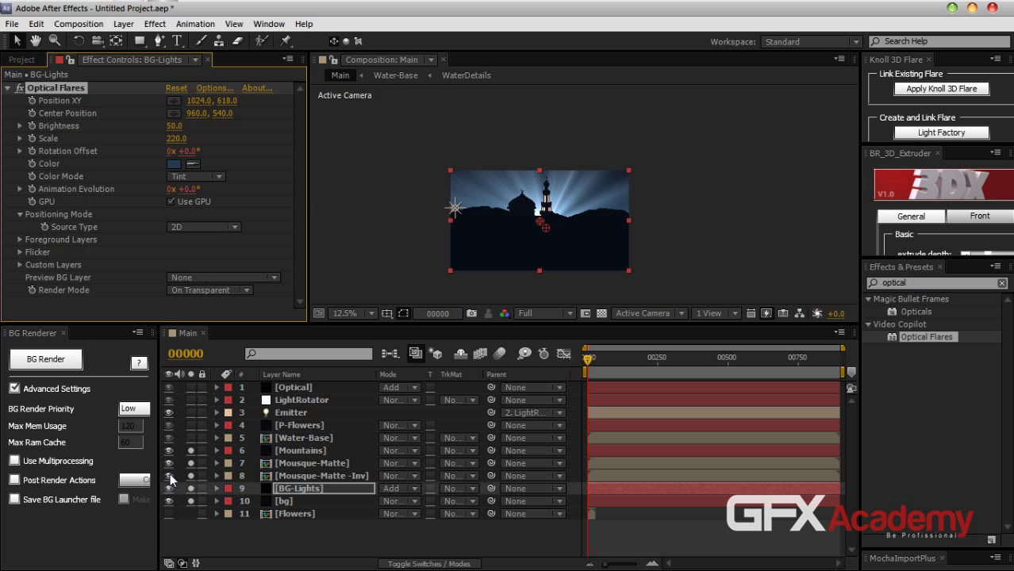
pyautogui.moveTo(190, 451); pyautogui.dragTo(192, 502)
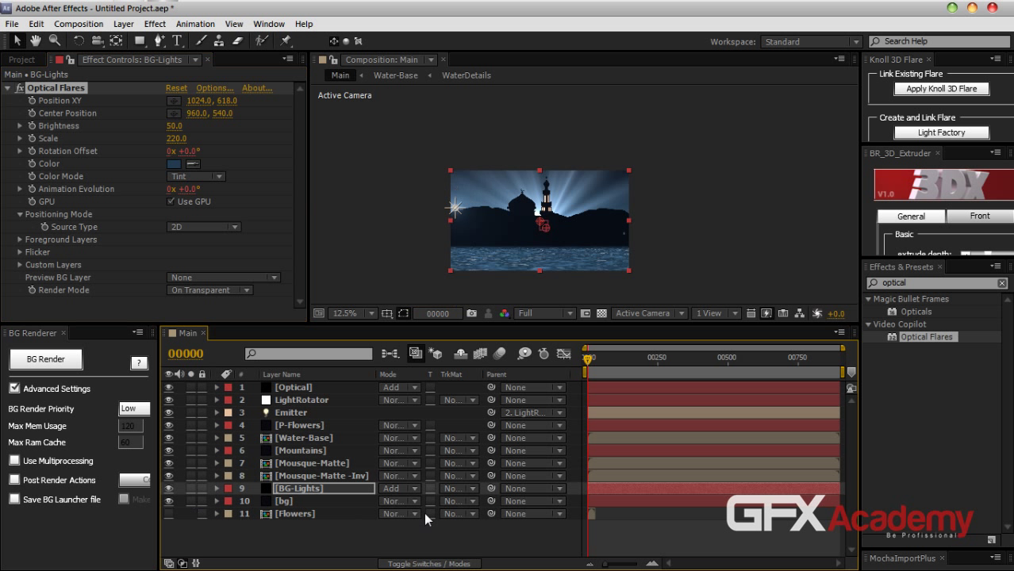
# Examine the complete scene at frame 56, with the flower trail in front of the mosque and background rays
pyautogui.click(461, 519)
pyautogui.moveTo(597, 355); pyautogui.dragTo(602, 359)
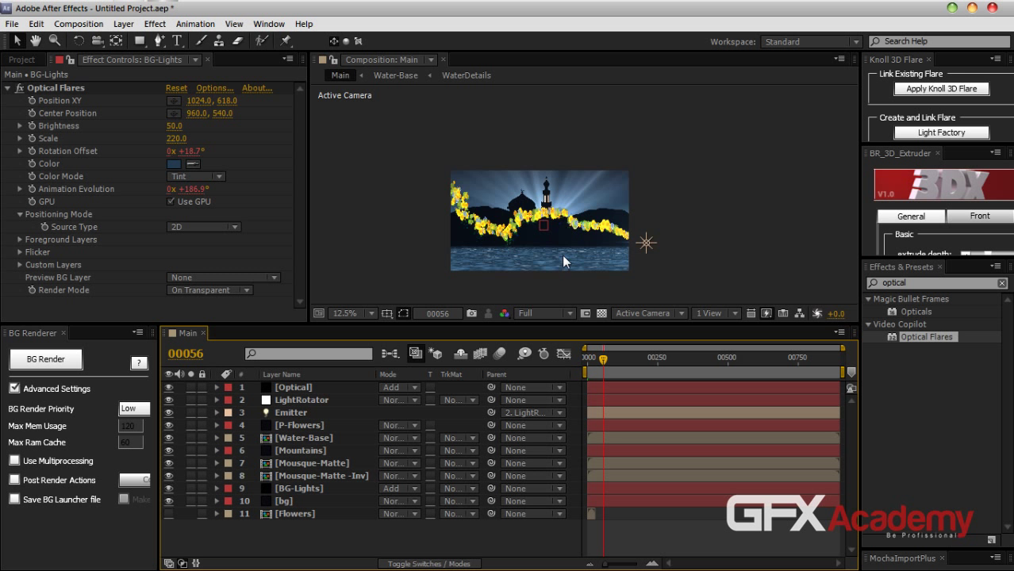
pyautogui.scroll(1, 562, 254)
pyautogui.moveTo(558, 262); pyautogui.dragTo(578, 215)
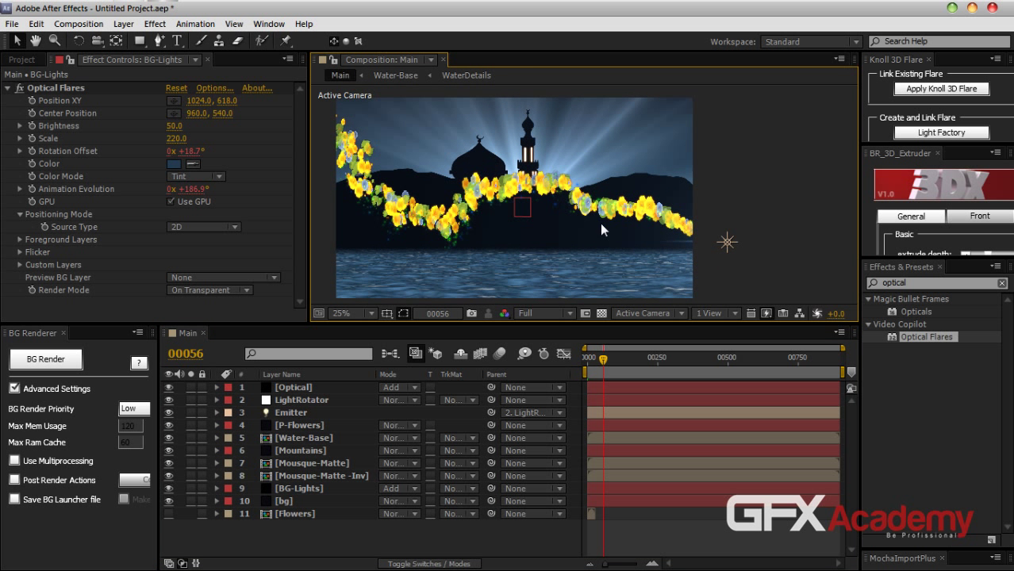
pyautogui.moveTo(600, 223); pyautogui.dragTo(586, 236)
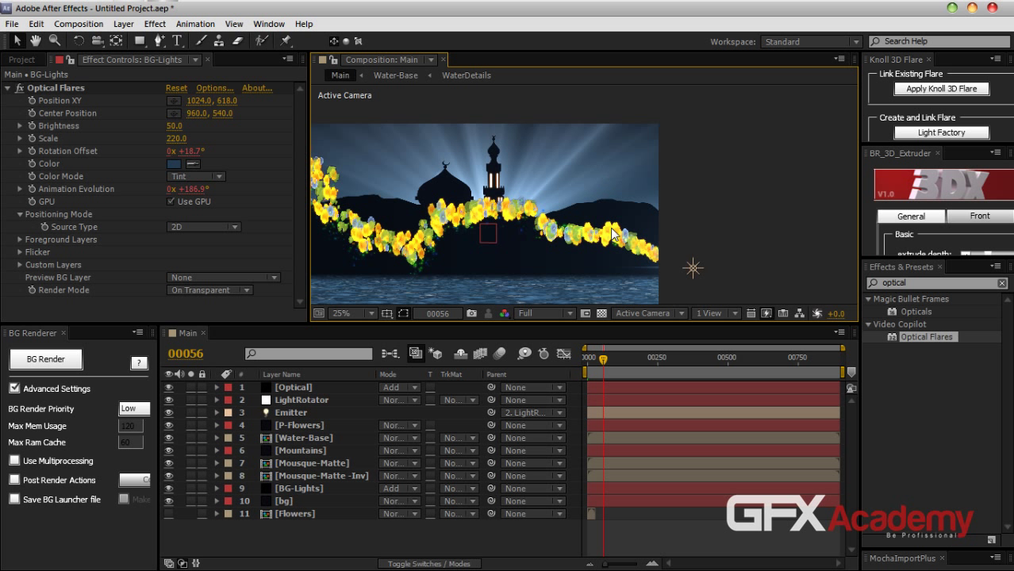
pyautogui.moveTo(483, 244); pyautogui.dragTo(513, 218)
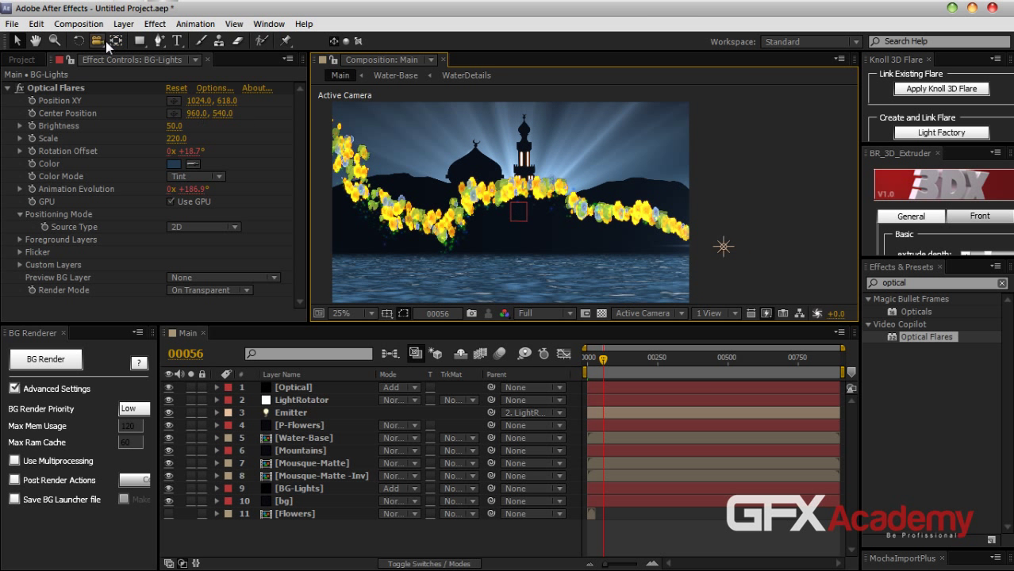
# Show the project's items and collapse the Ai folder
pyautogui.click(19, 59)
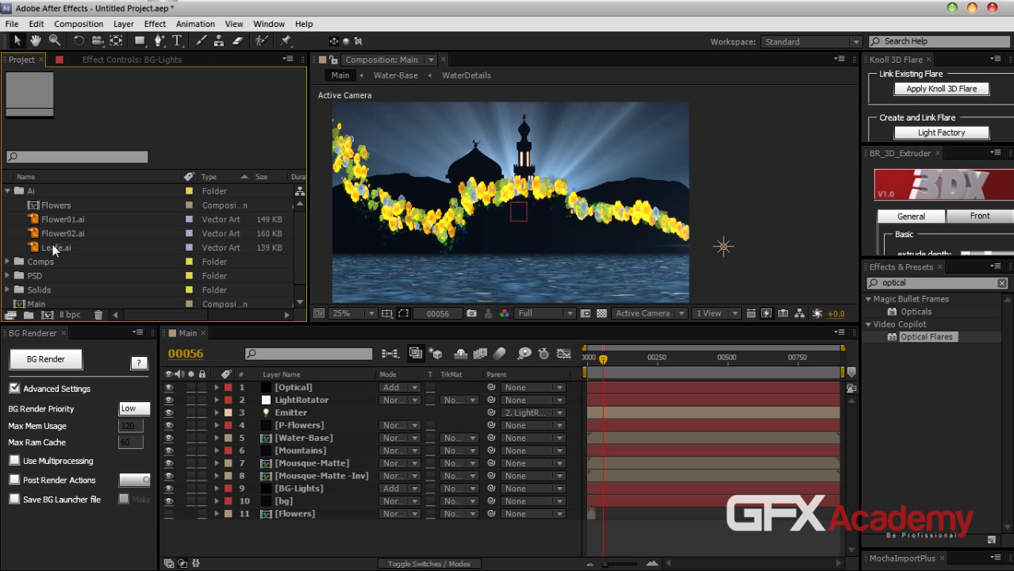
pyautogui.scroll(-1, 63, 254)
pyautogui.scroll(1, 31, 261)
pyautogui.click(7, 191)
pyautogui.doubleClick(93, 288)
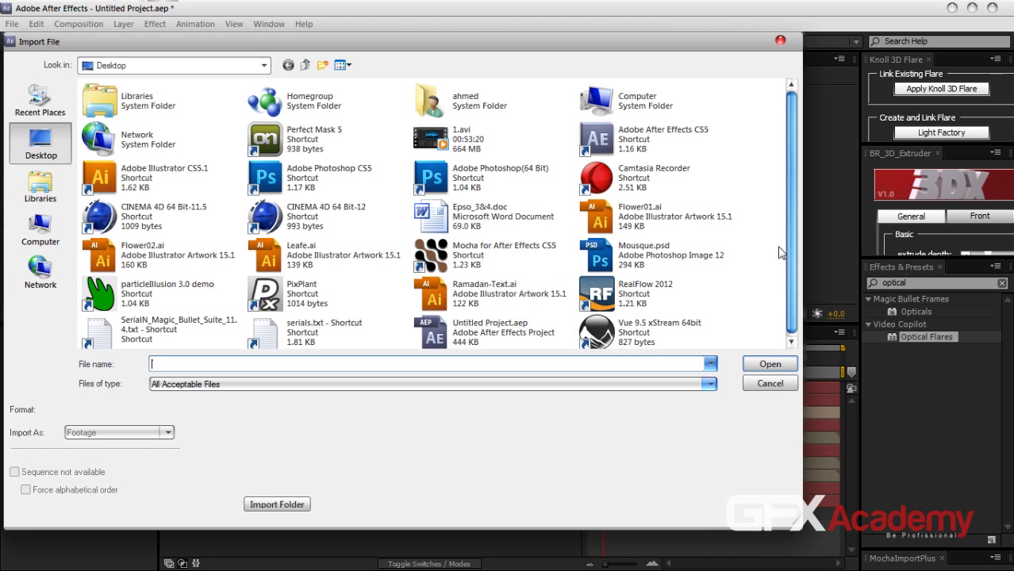
pyautogui.scroll(-1, 788, 251)
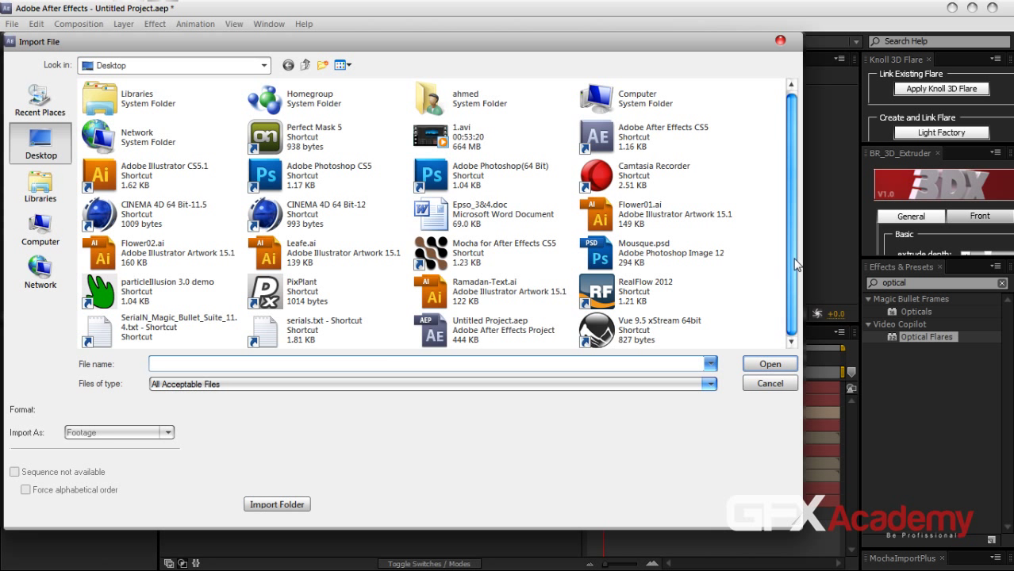
pyautogui.press('Escape')
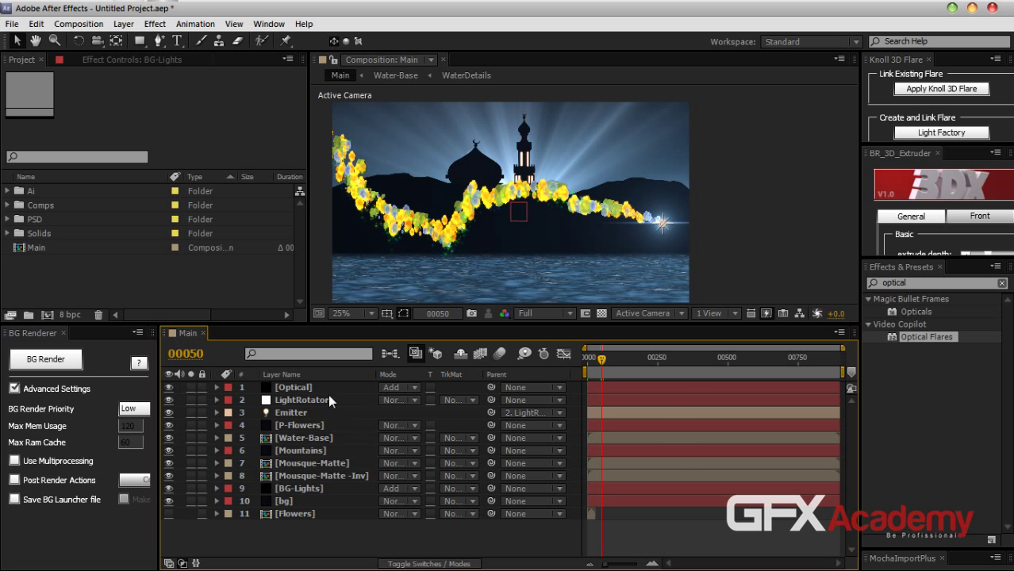
# Create a new composition with a width of 400 px and a height of 900 px
pyautogui.click(92, 28)
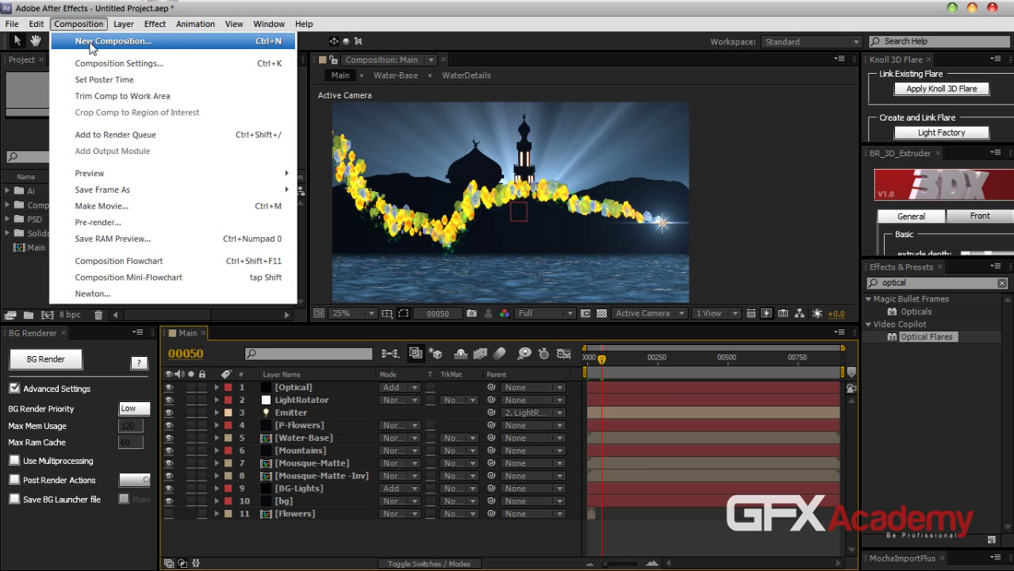
pyautogui.click(90, 39)
pyautogui.moveTo(461, 121); pyautogui.dragTo(231, 96)
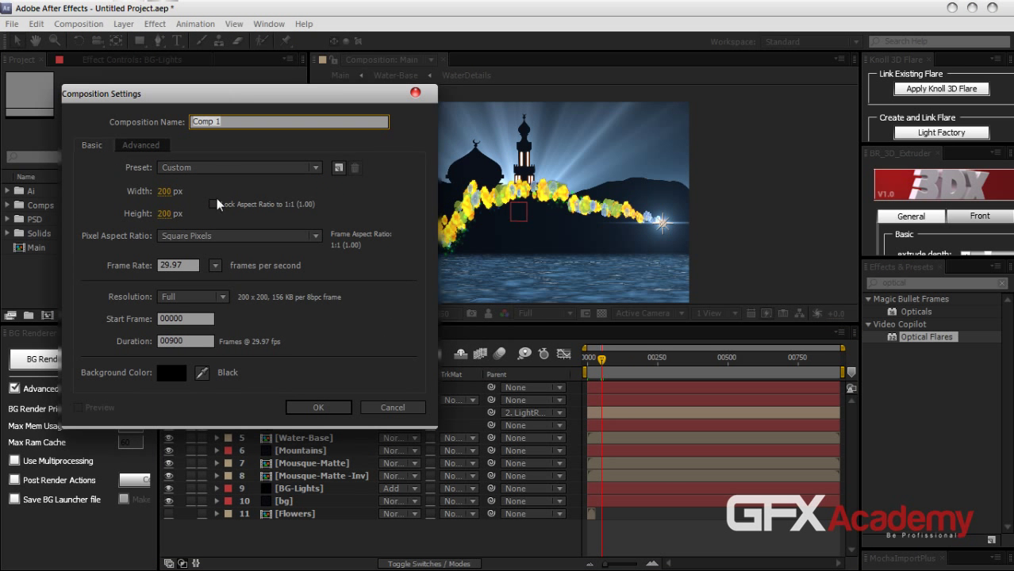
pyautogui.click(163, 195)
pyautogui.write('400')
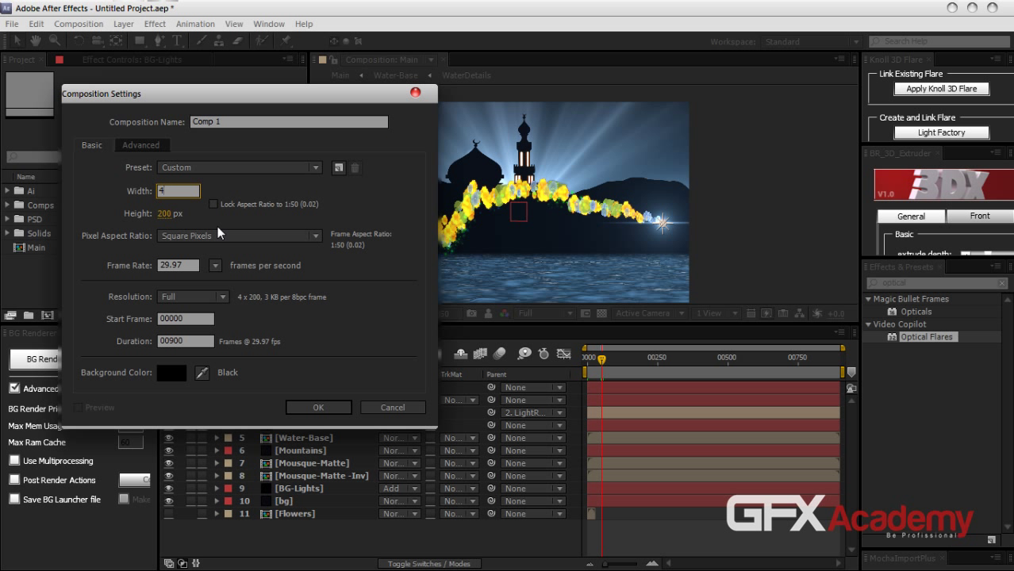
pyautogui.click(163, 216)
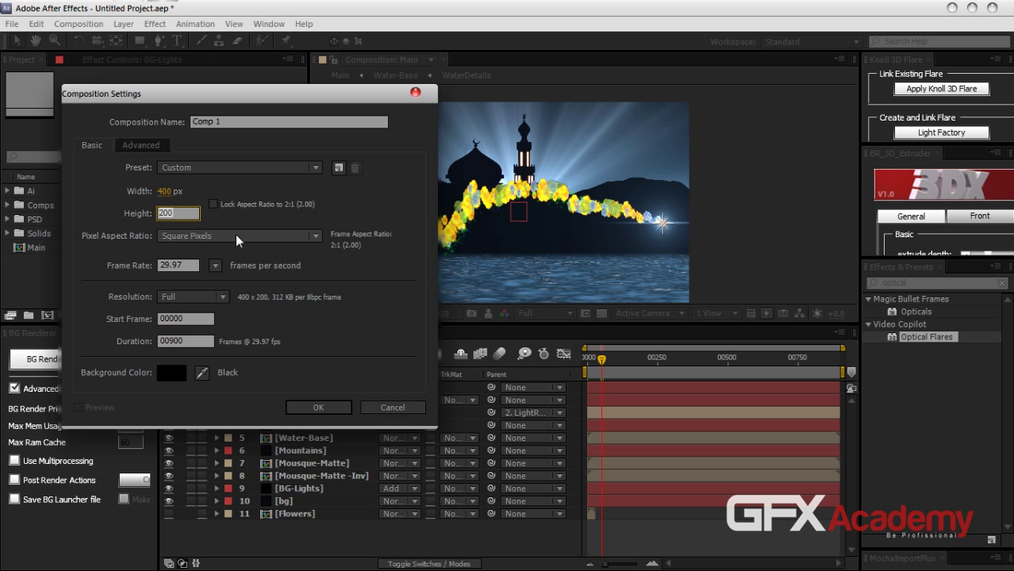
pyautogui.write('900')
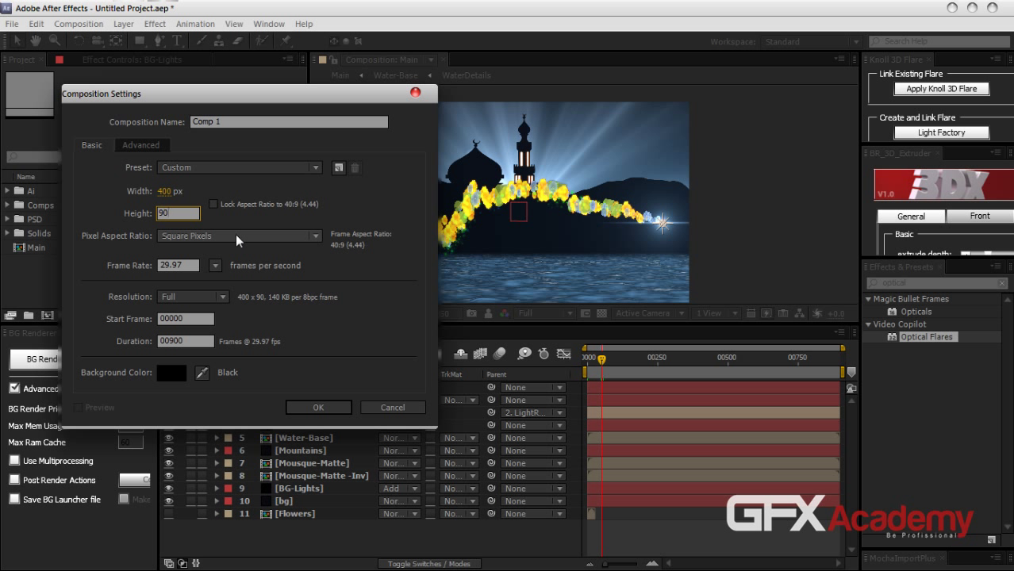
pyautogui.click(315, 407)
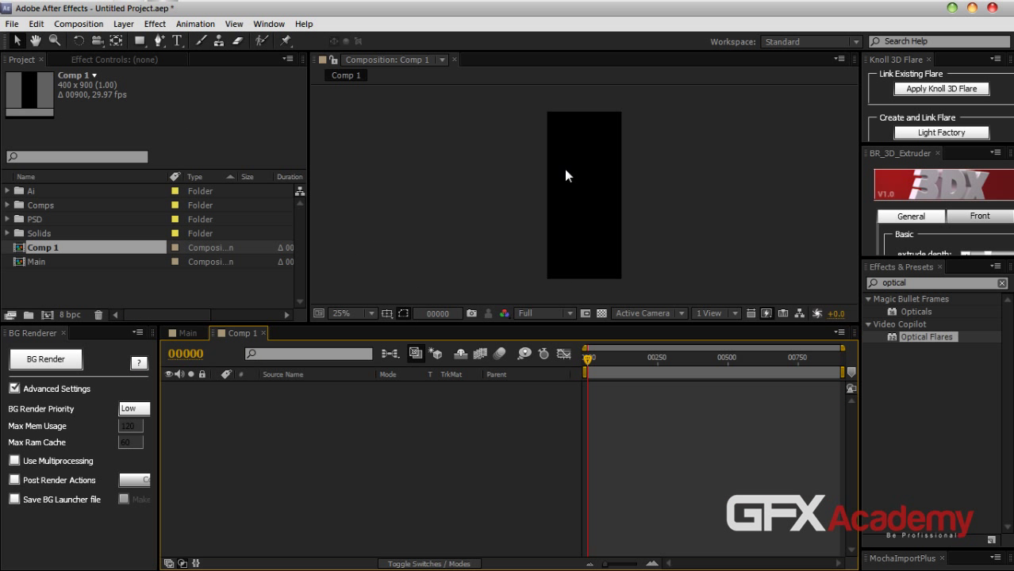
# Enlarge the composition viewer to make drawing room and activate the Pen tool
pyautogui.moveTo(489, 324); pyautogui.dragTo(489, 375)
pyautogui.moveTo(579, 256); pyautogui.dragTo(512, 242)
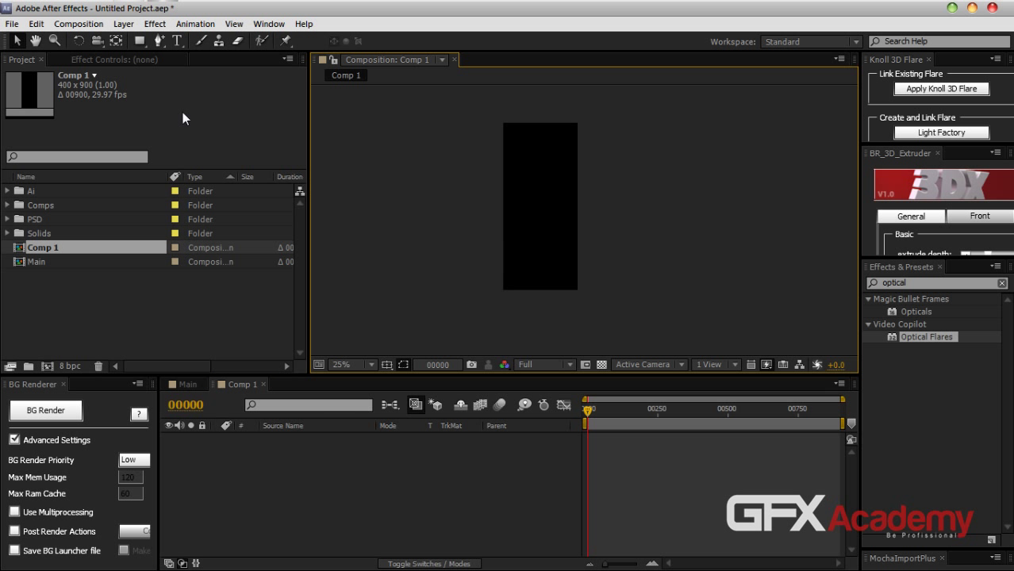
pyautogui.click(161, 42)
pyautogui.click(210, 40)
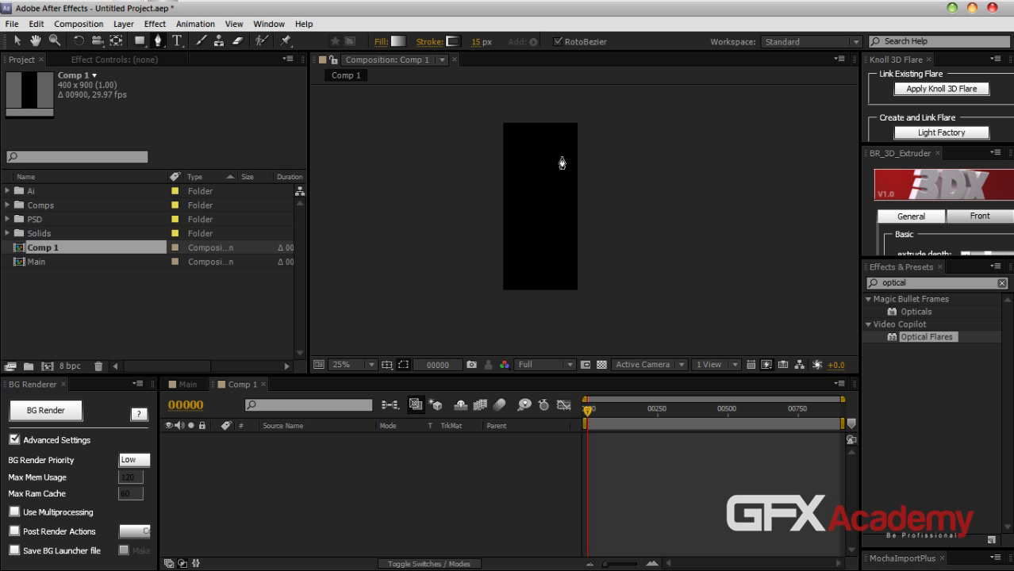
pyautogui.click(567, 135)
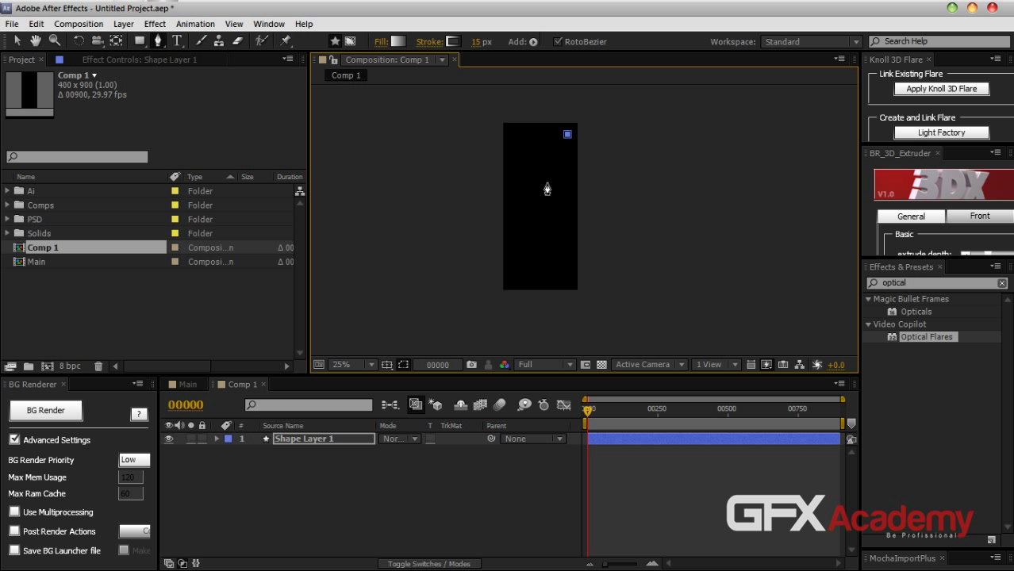
pyautogui.click(541, 207)
pyautogui.click(325, 440)
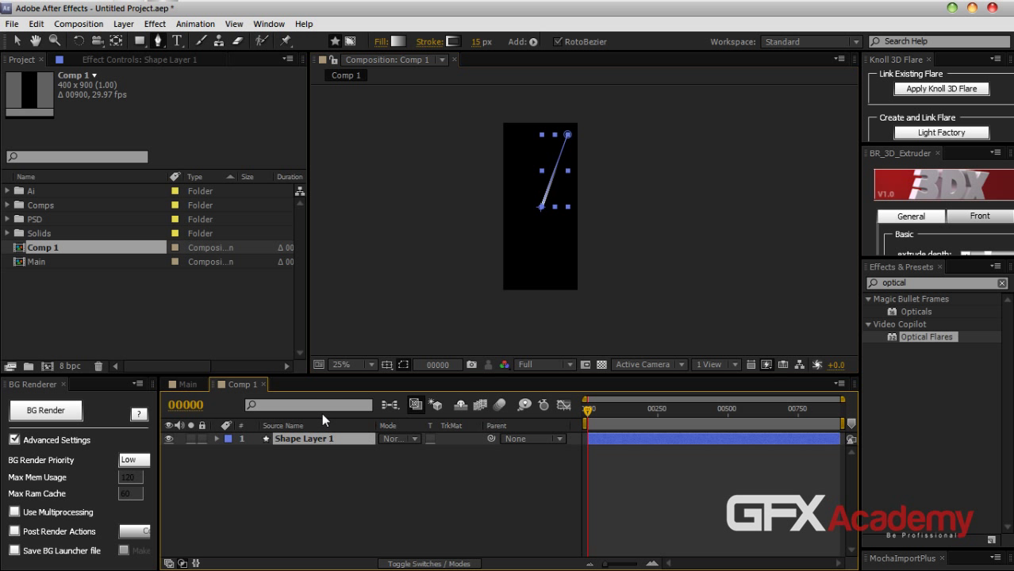
pyautogui.click(324, 415)
# Add a composition-sized solid layer in blue 2580E6
pyautogui.click(124, 24)
pyautogui.moveTo(283, 48)
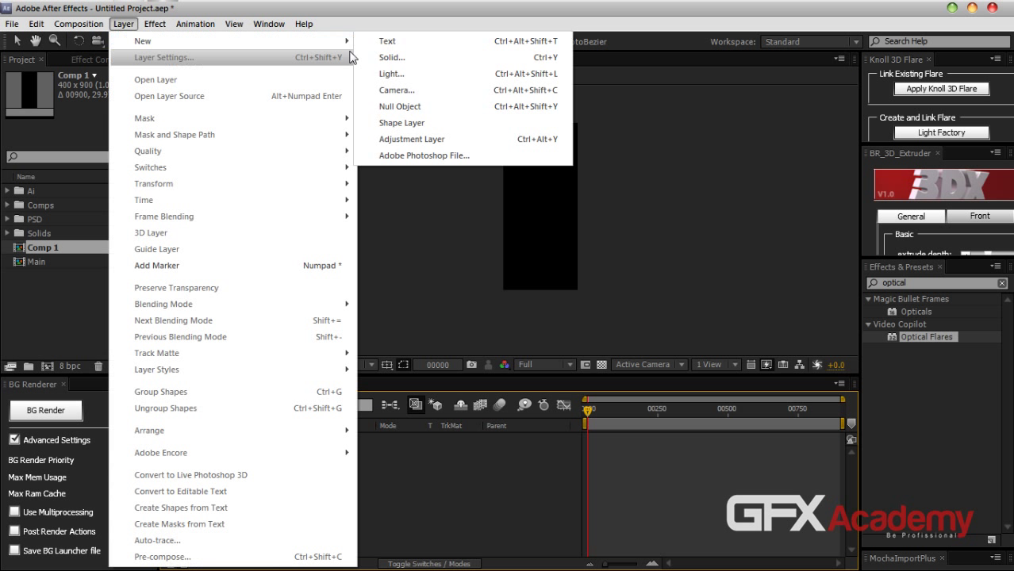
pyautogui.click(391, 57)
pyautogui.click(499, 382)
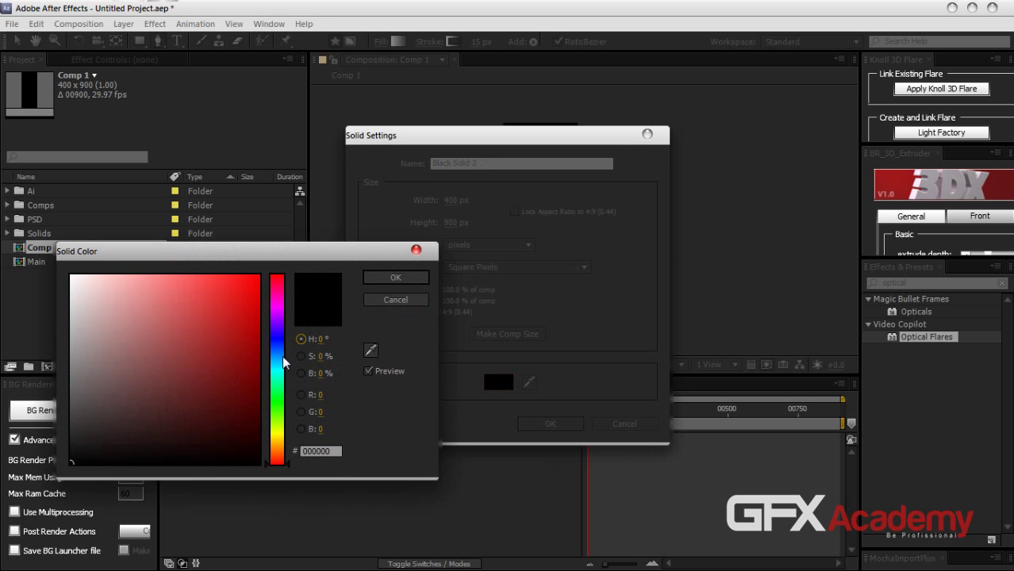
pyautogui.click(280, 354)
pyautogui.click(229, 294)
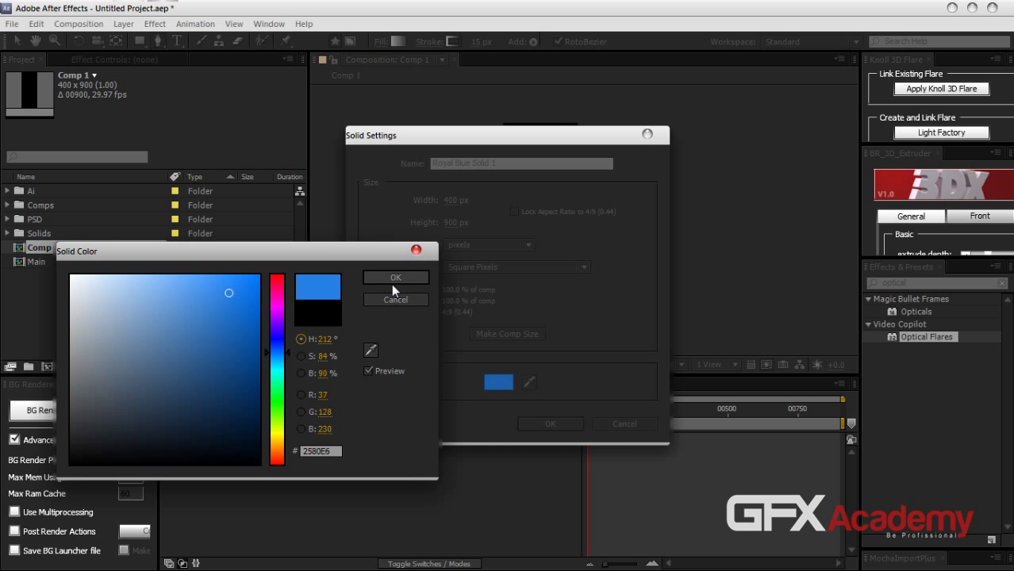
pyautogui.click(395, 278)
pyautogui.click(548, 423)
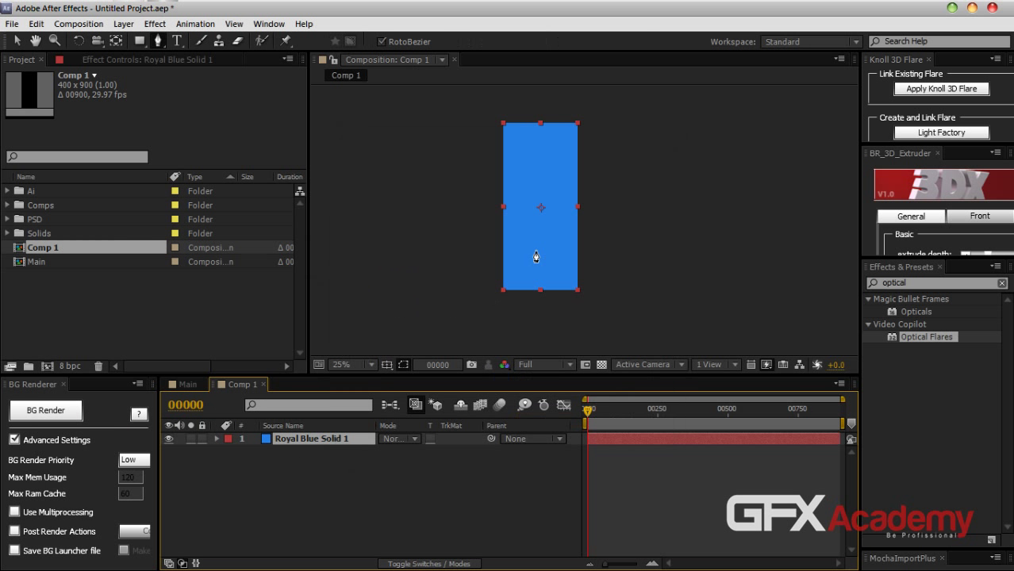
# Hide the blue solid and draw a four-point, open S-shaped mask path on it, running down the composition
pyautogui.click(169, 439)
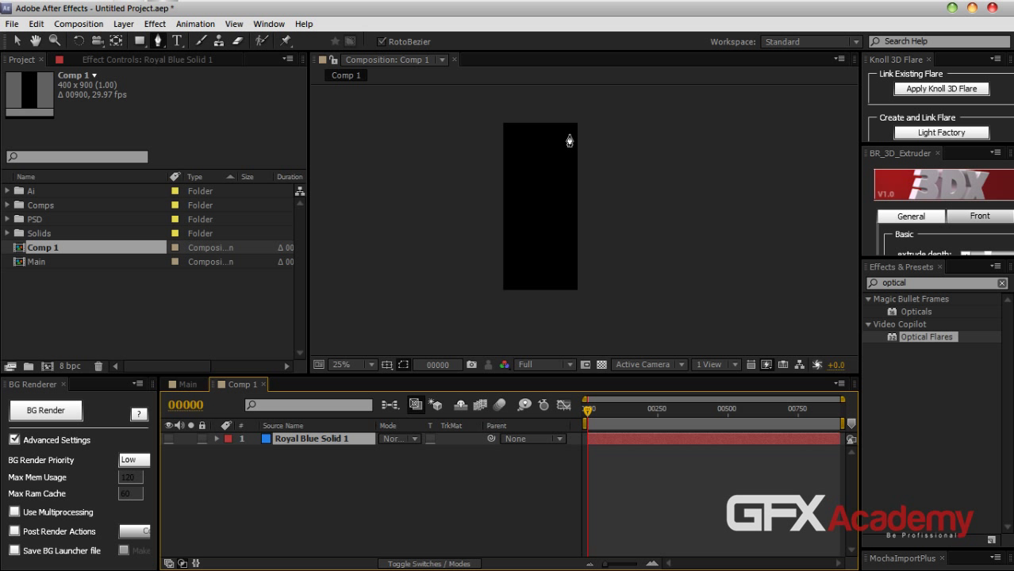
pyautogui.click(566, 133)
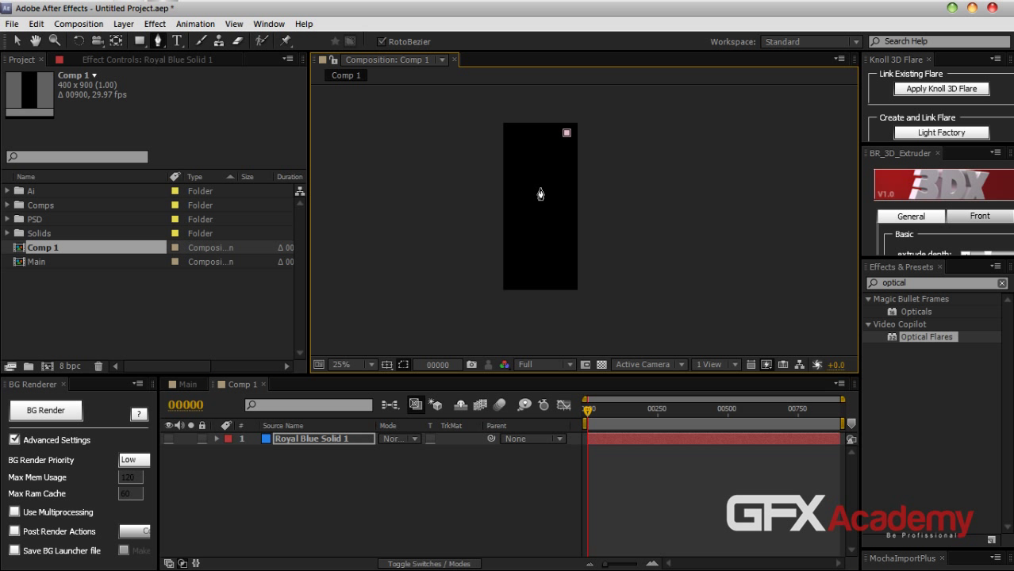
pyautogui.click(539, 190)
pyautogui.click(559, 242)
pyautogui.click(535, 283)
pyautogui.click(346, 470)
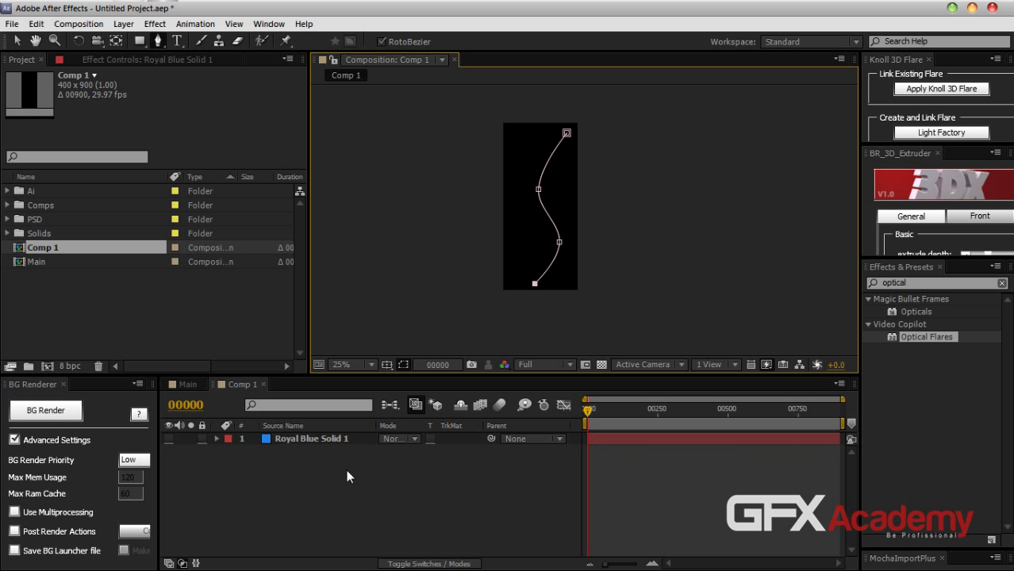
# Briefly show the blue solid to check the mask path over it, and hide it again
pyautogui.click(169, 438)
pyautogui.click(299, 440)
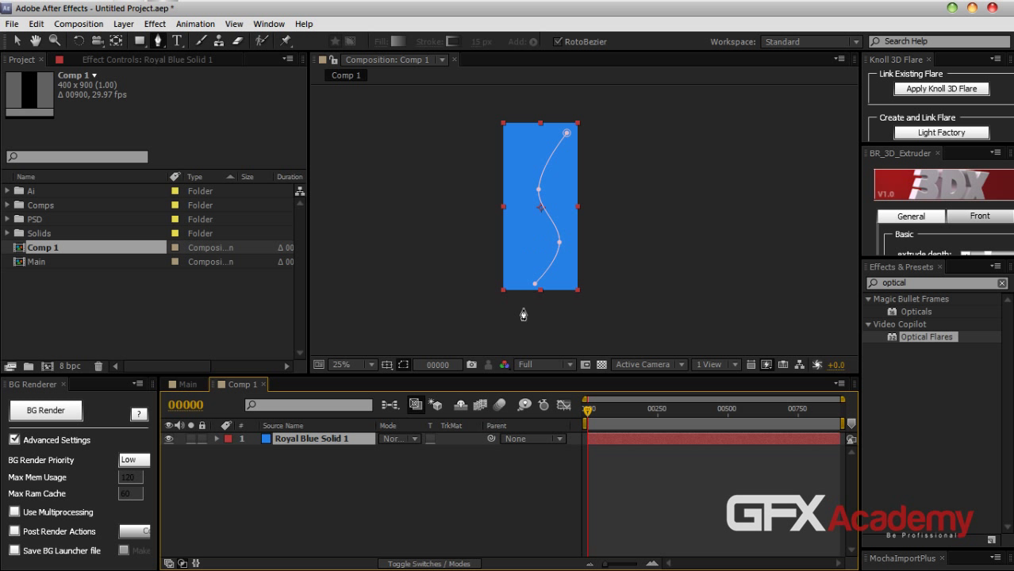
pyautogui.click(169, 438)
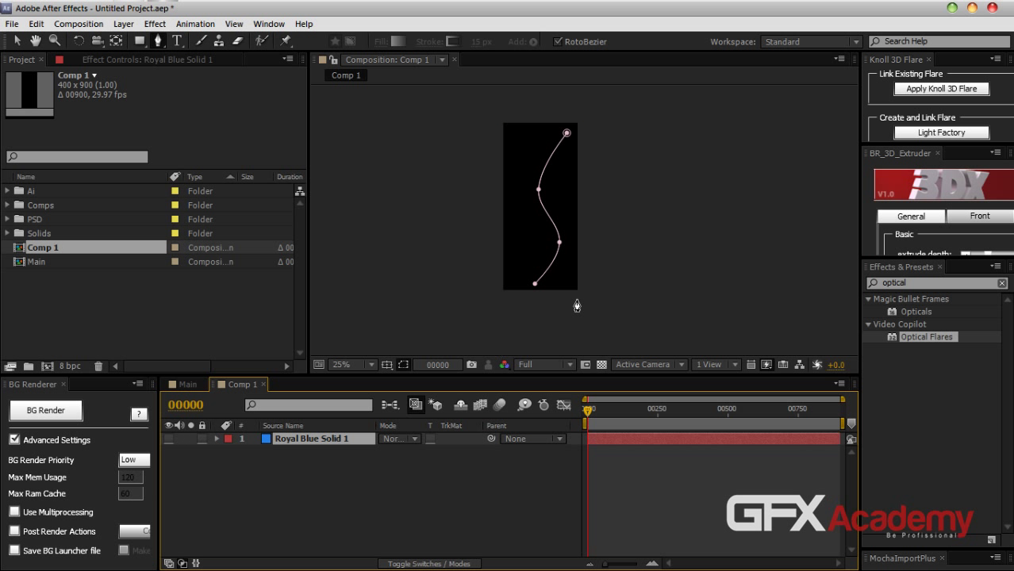
# Move the whole S-shaped mask path slightly to the right within the composition
pyautogui.click(17, 40)
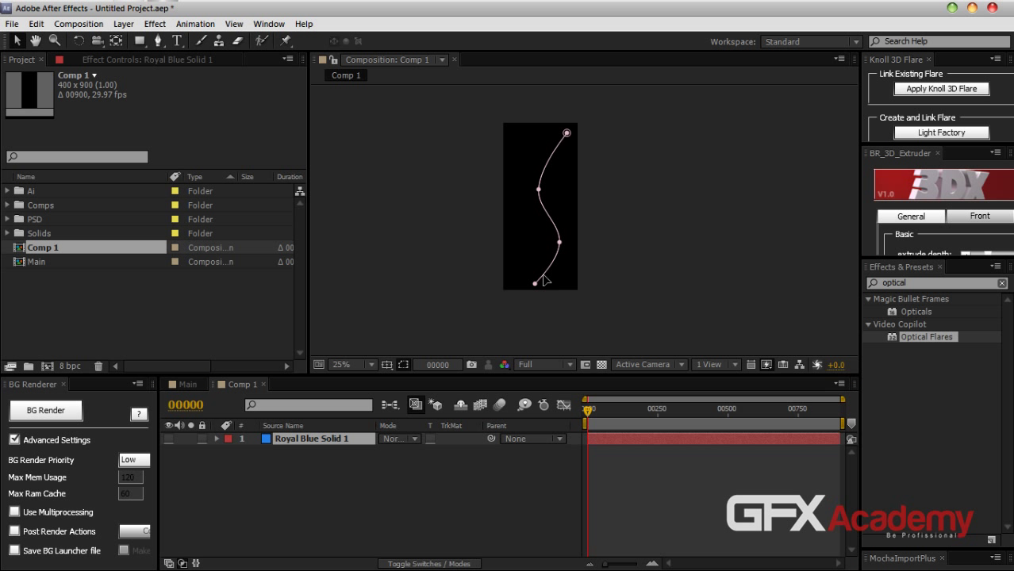
pyautogui.doubleClick(550, 271)
pyautogui.moveTo(561, 241); pyautogui.dragTo(569, 225)
# Reveal the blue solid's mask, duplicate Mask 1 and shift the copy slightly left, parallel to the original
pyautogui.click(245, 439)
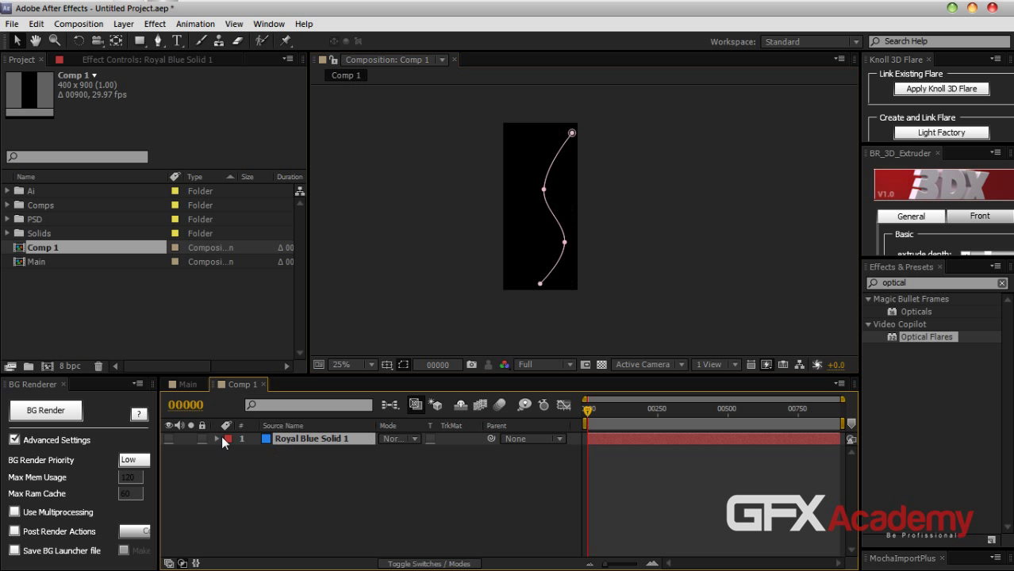
pyautogui.press('m')
pyautogui.click(282, 450)
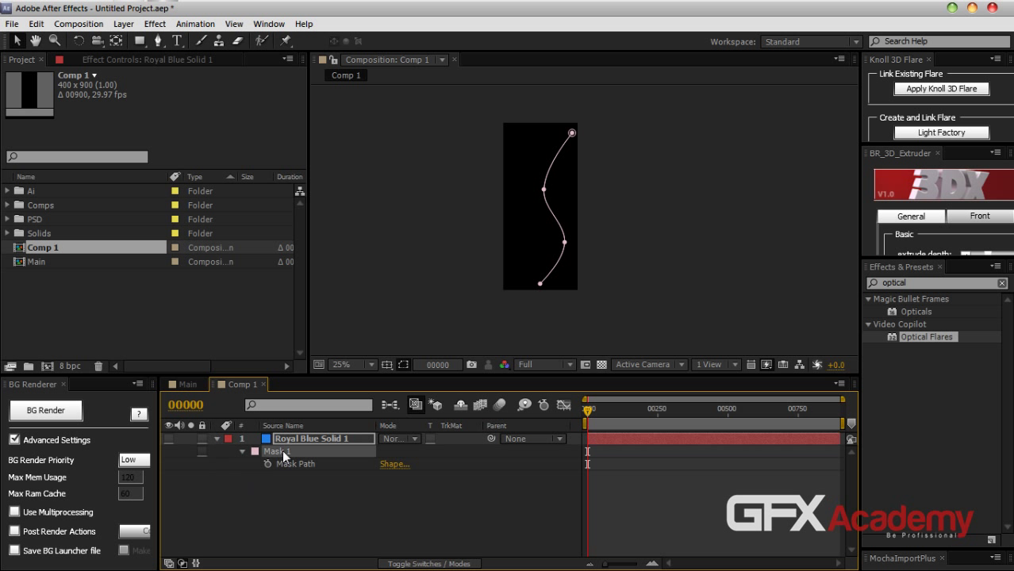
pyautogui.hotkey('ctrl', 'd')
pyautogui.doubleClick(558, 262)
pyautogui.moveTo(551, 253); pyautogui.dragTo(547, 253)
# Duplicate Mask 2 and shift the copy left by the same spacing to form a third parallel curve
pyautogui.click(285, 490)
pyautogui.hotkey('ctrl', 'd')
pyautogui.doubleClick(549, 259)
pyautogui.moveTo(547, 259); pyautogui.dragTo(537, 260)
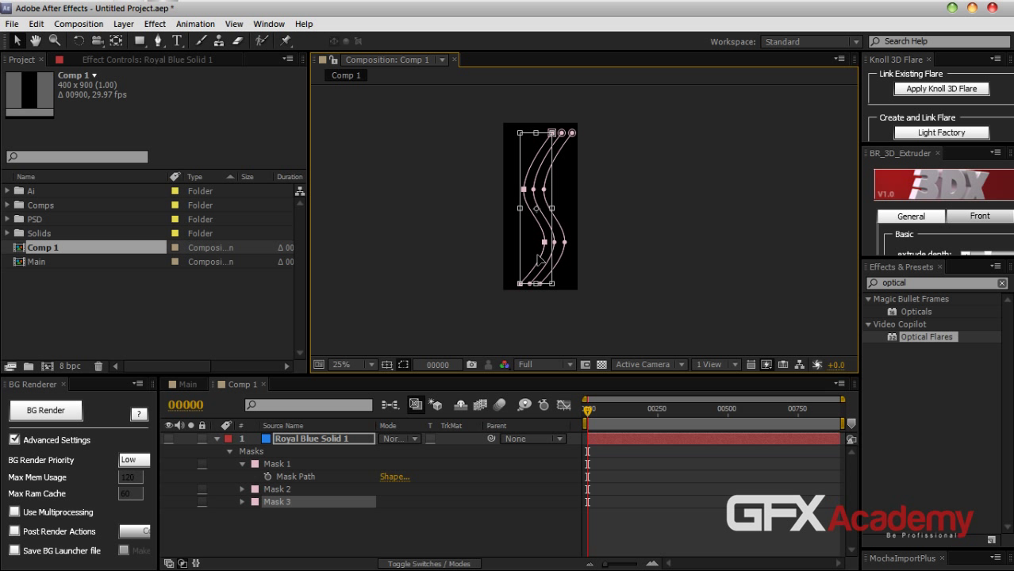
# Duplicate Mask 3, shift the copy left by the same spacing to form a fourth parallel curve, and collapse the layer's properties
pyautogui.click(271, 503)
pyautogui.hotkey('ctrl', 'd')
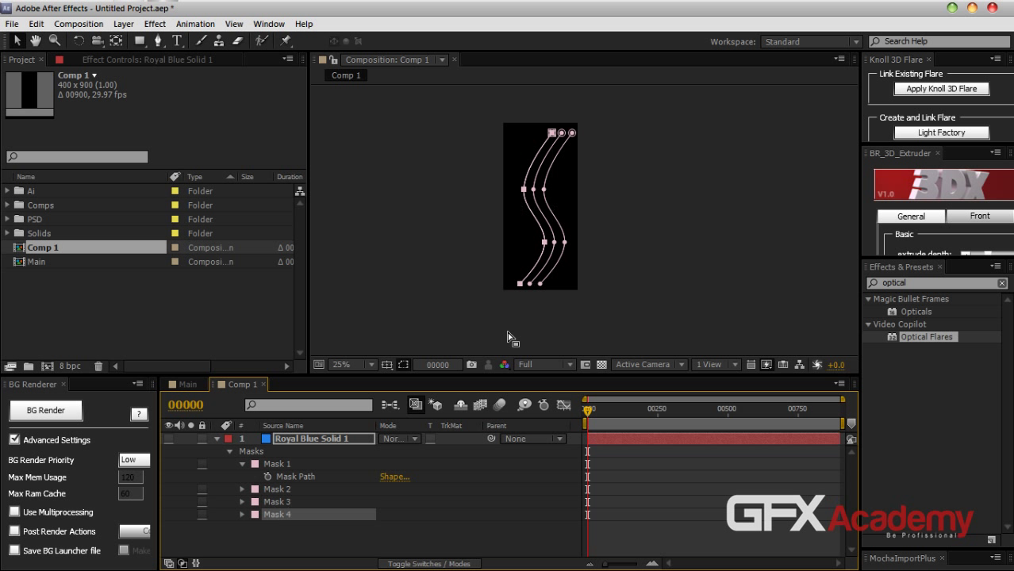
pyautogui.doubleClick(534, 268)
pyautogui.moveTo(531, 257); pyautogui.dragTo(520, 258)
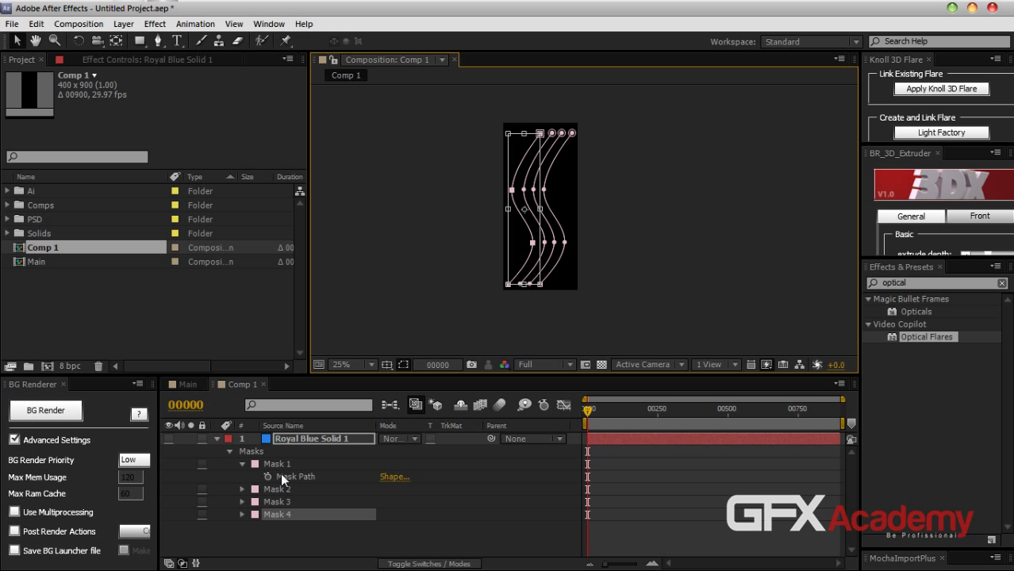
pyautogui.click(216, 439)
pyautogui.click(322, 493)
# Find the Stroke effect by searching for "strok" and apply it to Royal Blue Solid 1
pyautogui.click(345, 443)
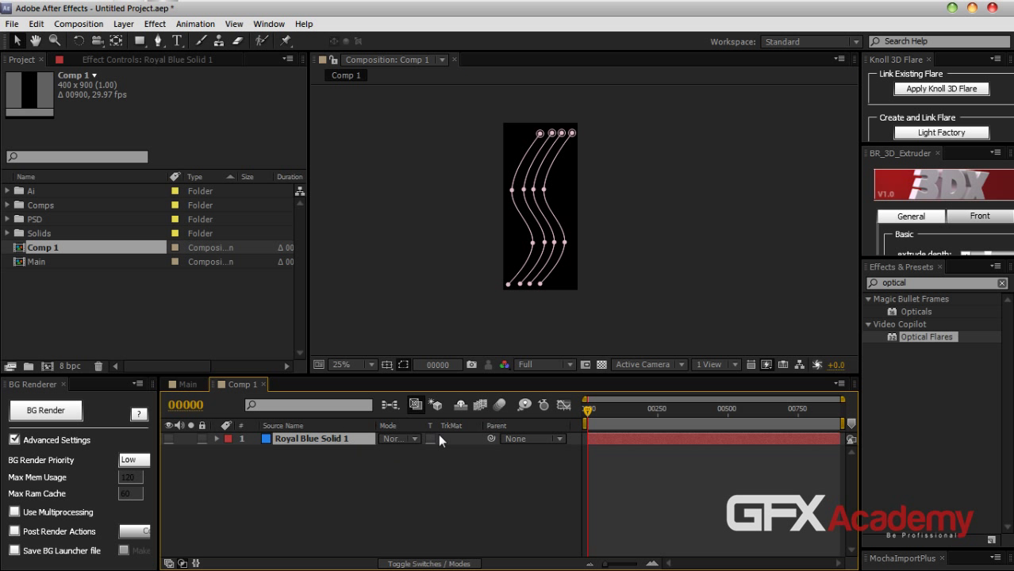
pyautogui.click(362, 463)
pyautogui.click(340, 443)
pyautogui.click(863, 285)
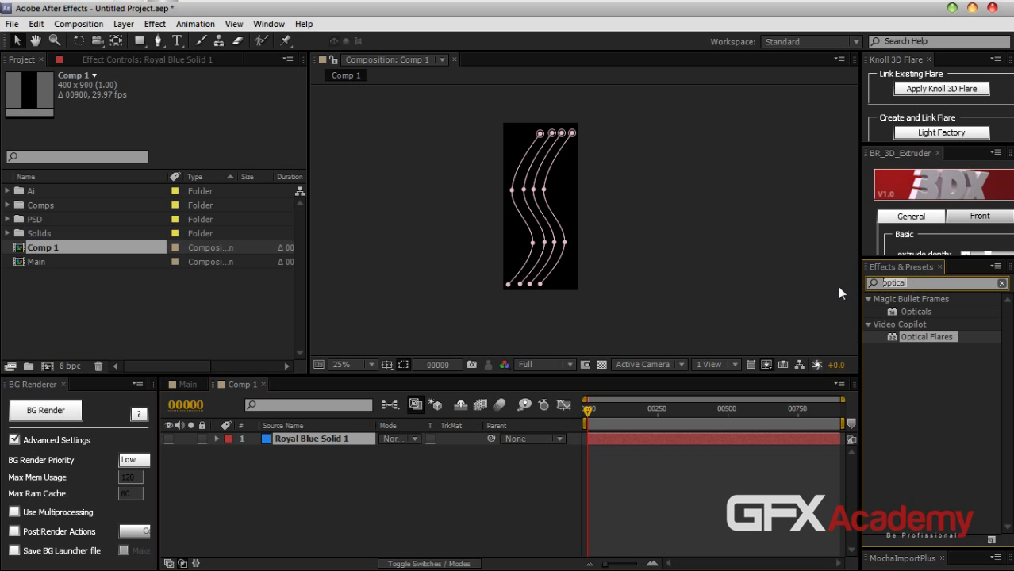
pyautogui.write('strok')
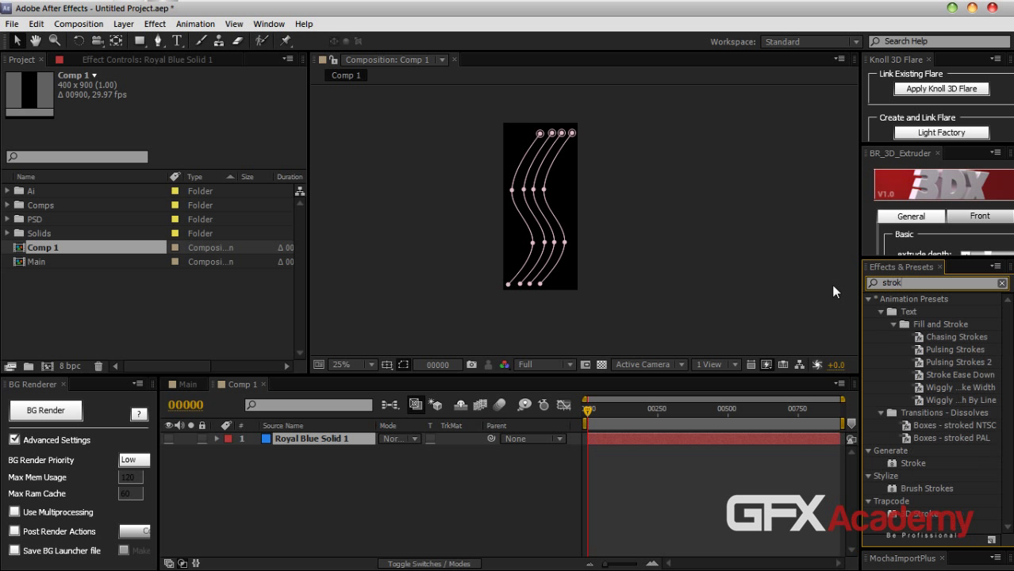
pyautogui.moveTo(911, 463)
pyautogui.mouseDown()
pyautogui.moveTo(347, 464)
pyautogui.moveTo(335, 442)
pyautogui.mouseUp()
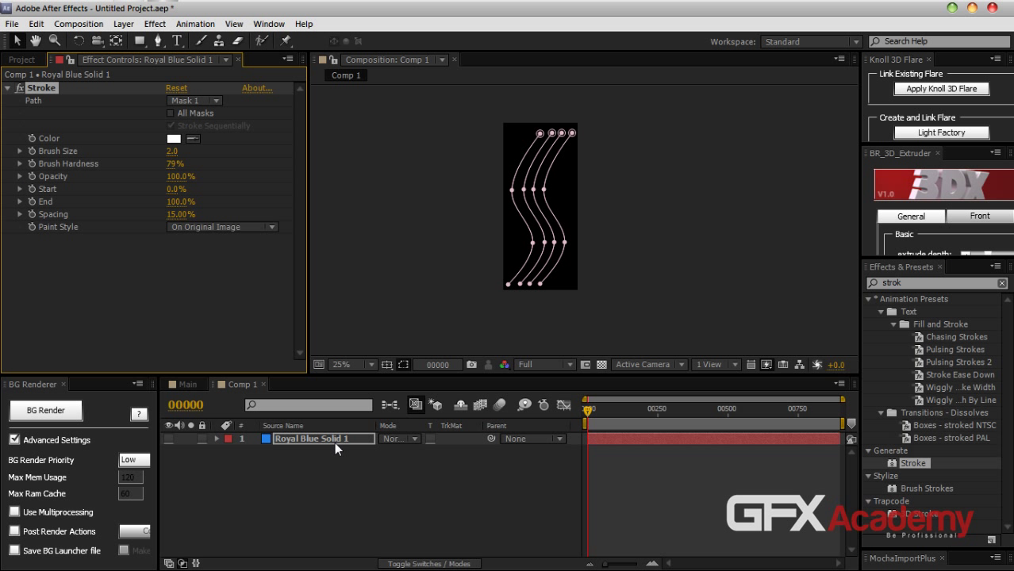
# Apply the Stroke to all masks, then hide the mask outlines and make the blue solid visible
pyautogui.click(202, 101)
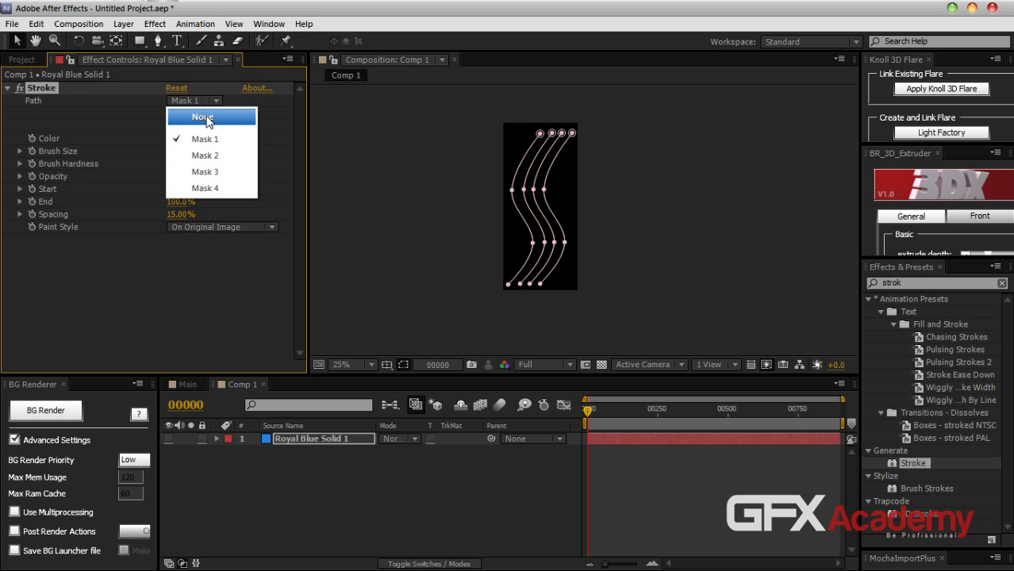
pyautogui.click(279, 194)
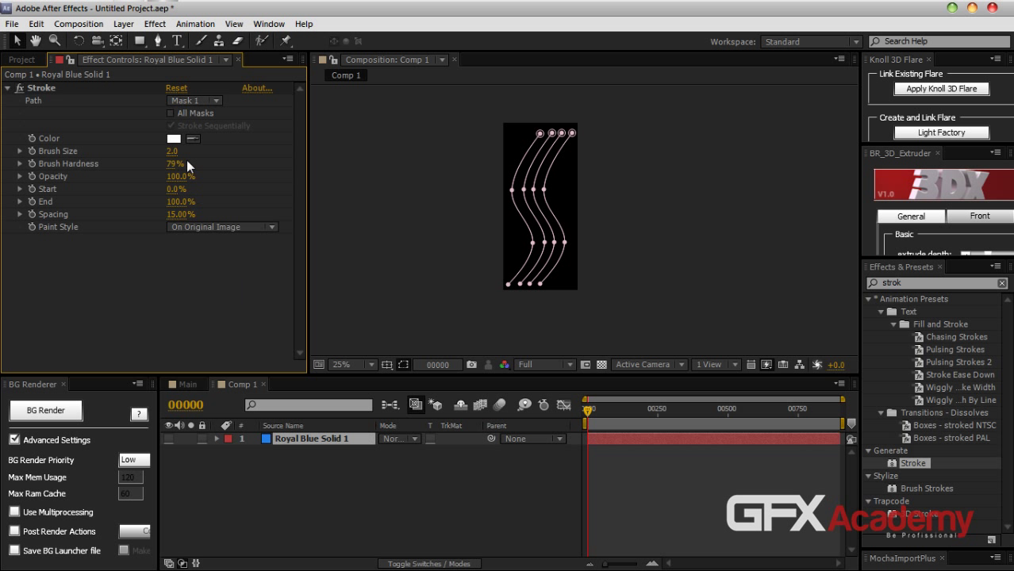
pyautogui.click(170, 113)
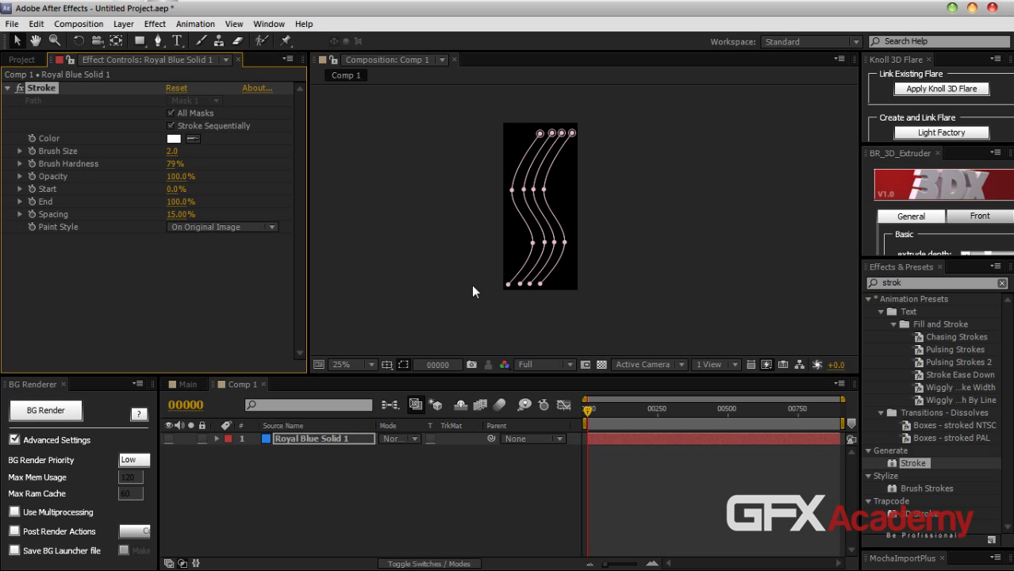
pyautogui.click(403, 365)
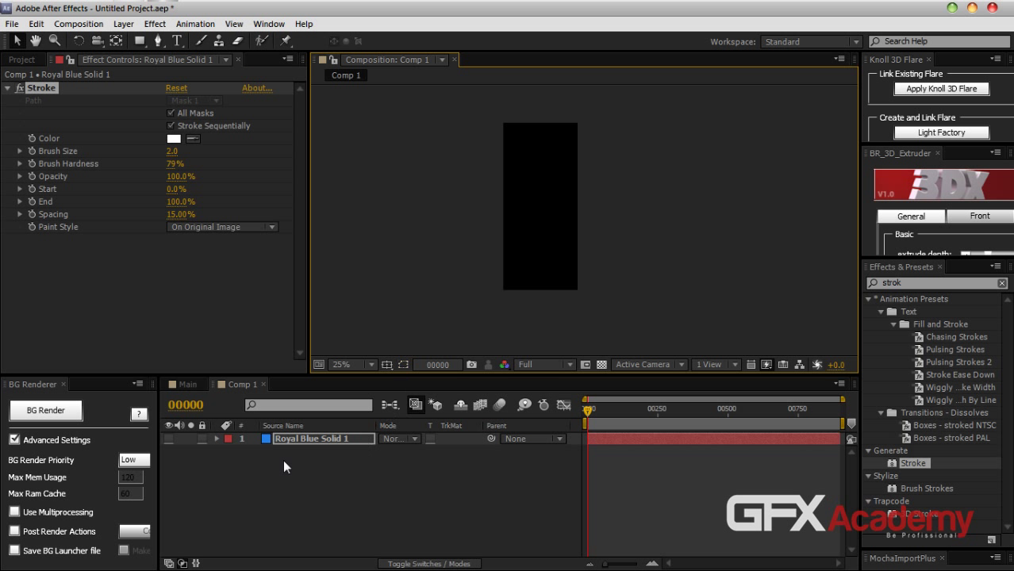
pyautogui.click(168, 439)
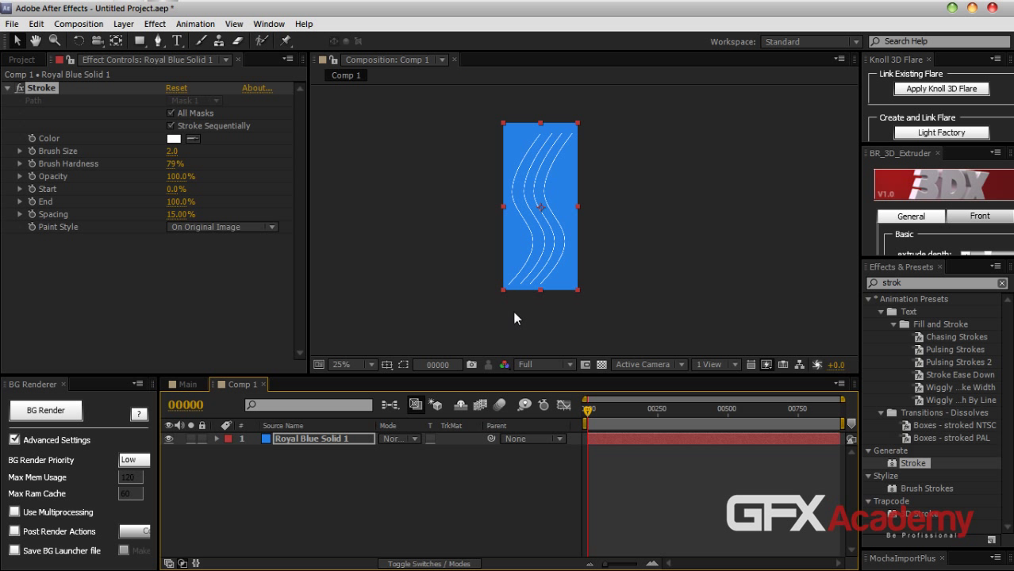
# Set the Stroke's paint style to On Transparent so only the white lines are drawn
pyautogui.press('.')
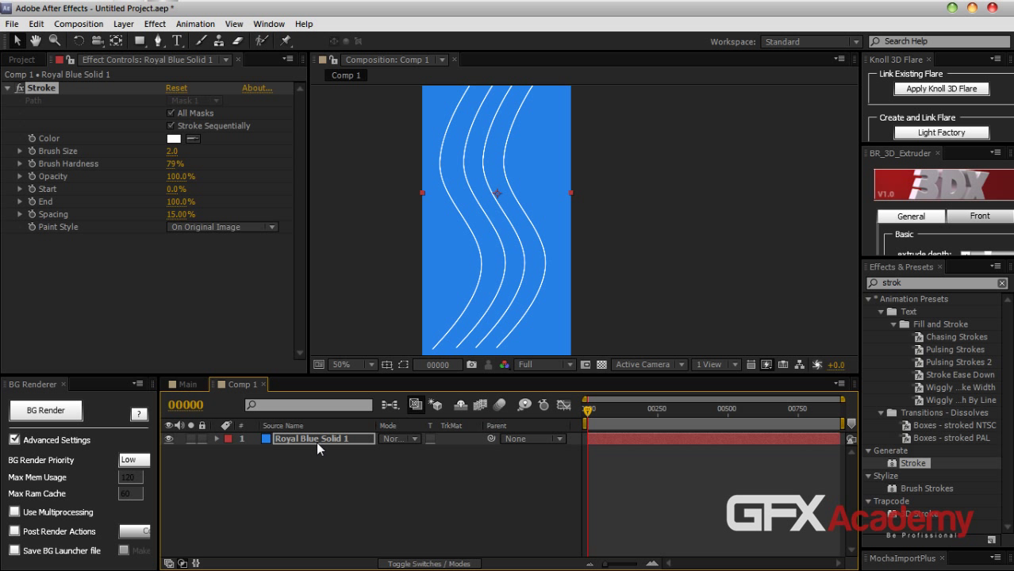
pyautogui.click(247, 228)
pyautogui.click(224, 258)
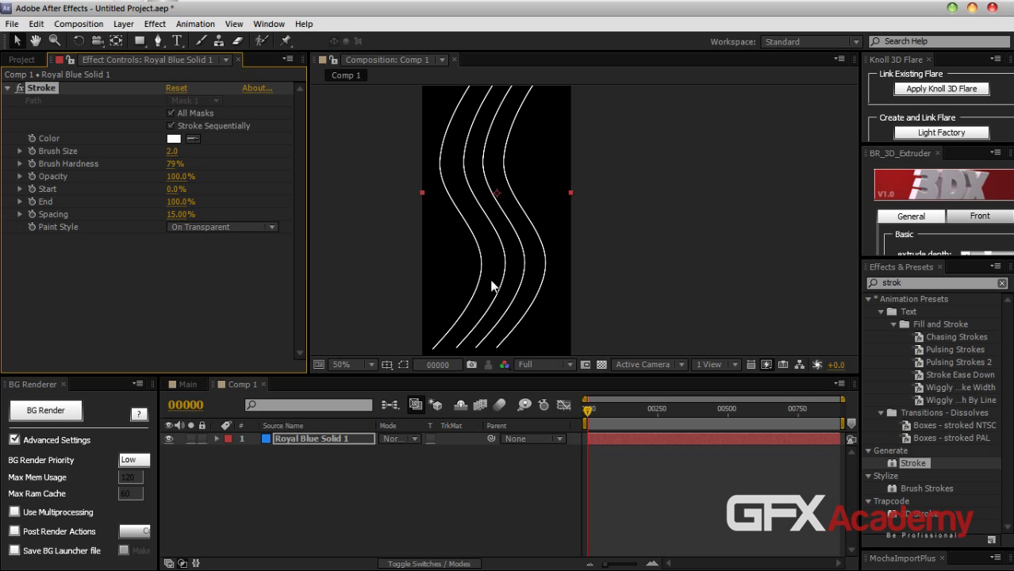
pyautogui.click(333, 467)
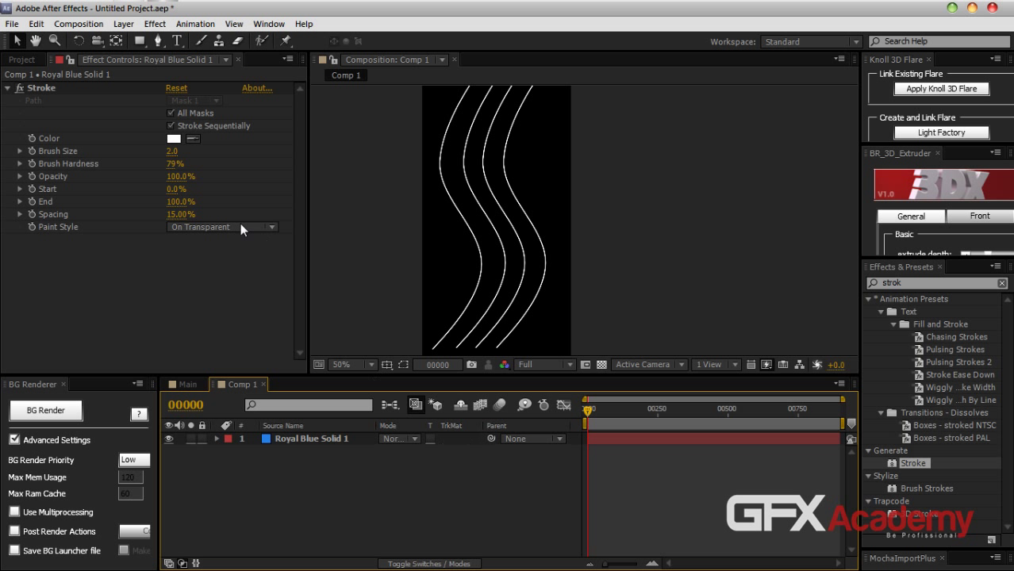
# Set the Stroke's brush size to 4.5 and its brush hardness to 5%
pyautogui.moveTo(170, 157); pyautogui.dragTo(185, 153)
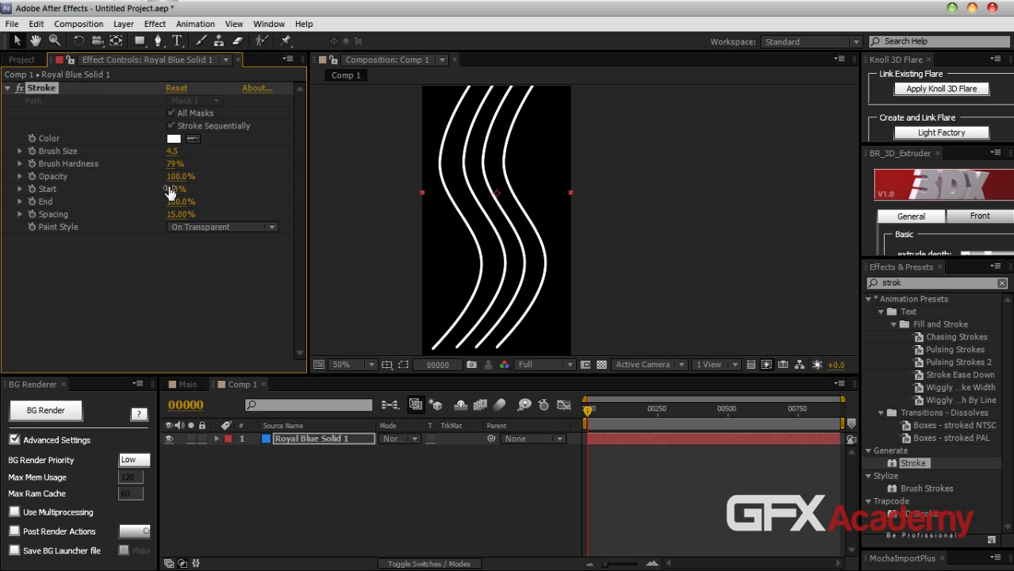
pyautogui.scroll(2, 446, 200)
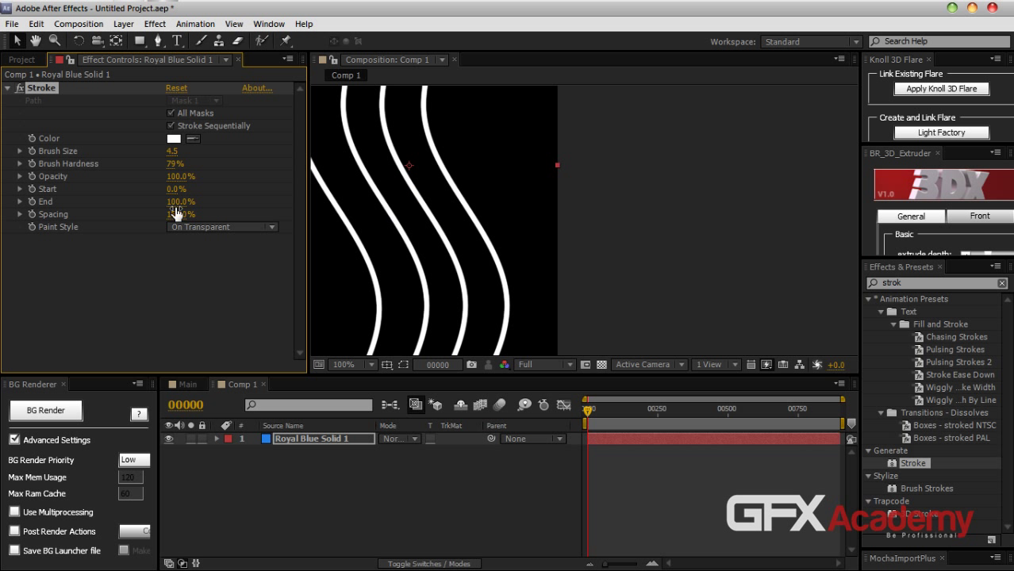
pyautogui.moveTo(173, 165); pyautogui.dragTo(17, 165)
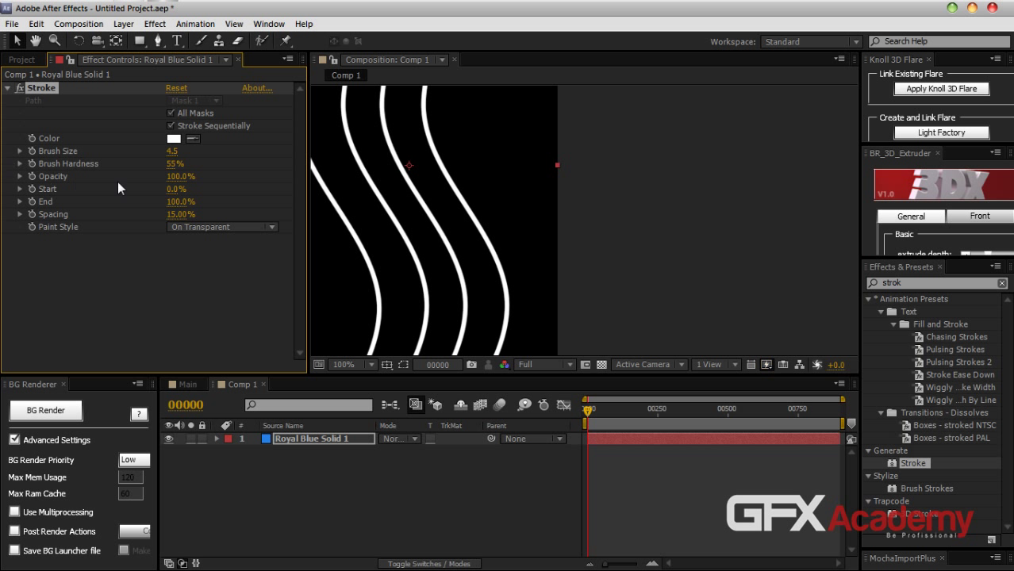
pyautogui.click(176, 165)
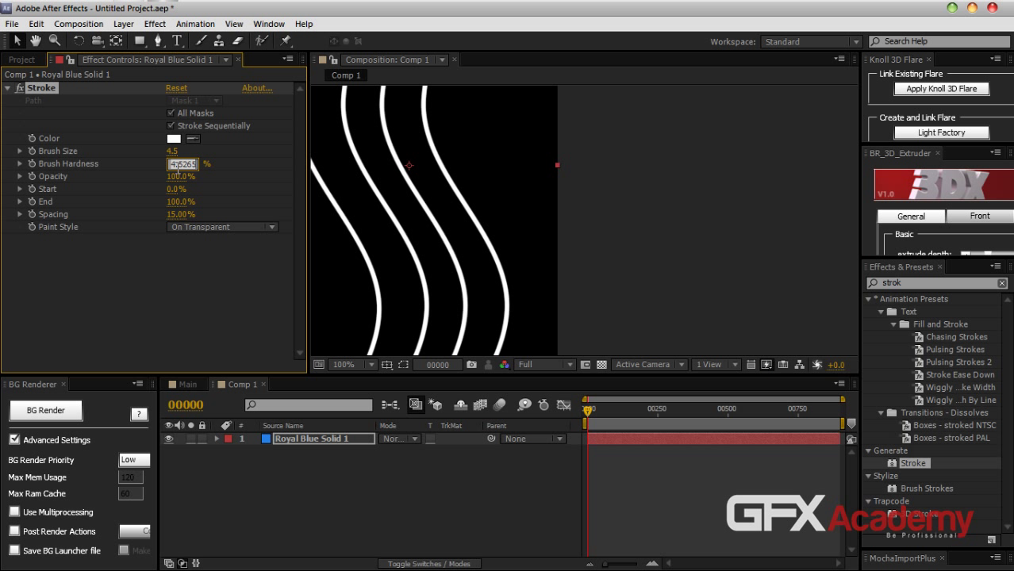
pyautogui.write('5')
pyautogui.press('Return')
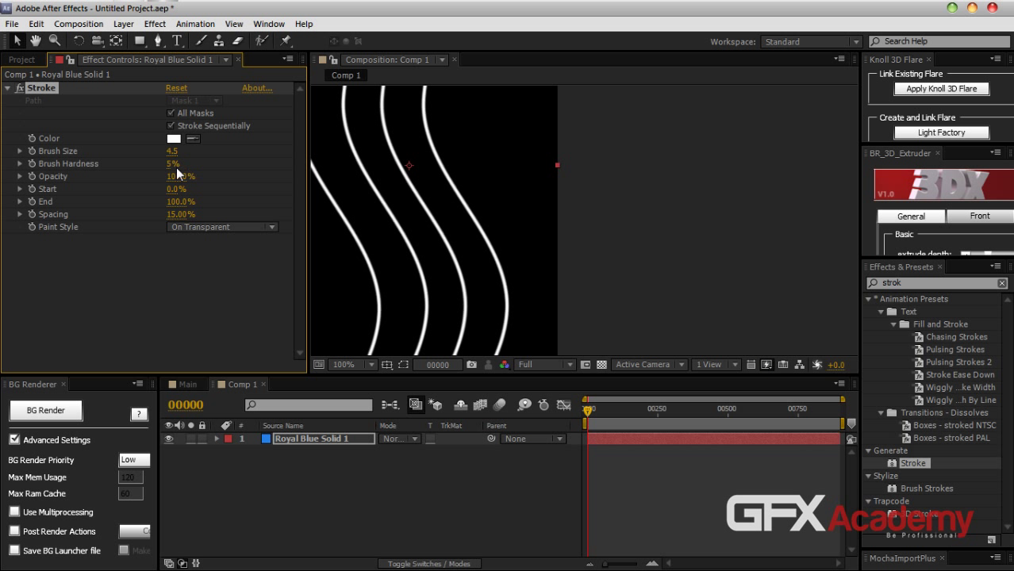
pyautogui.hotkey('shift', '/')
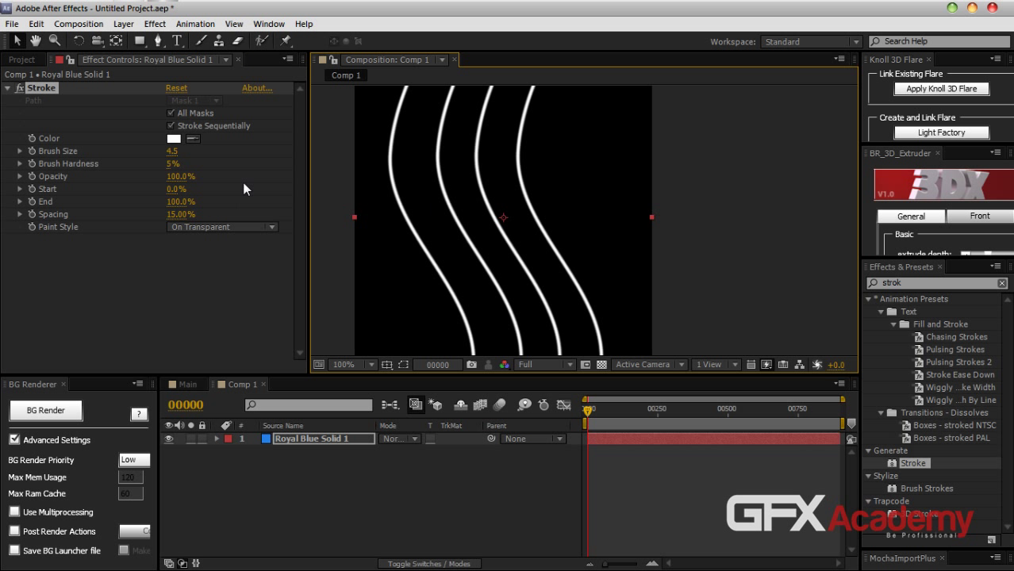
pyautogui.press(',')
pyautogui.press(',')
pyautogui.press(',')
pyautogui.press(',')
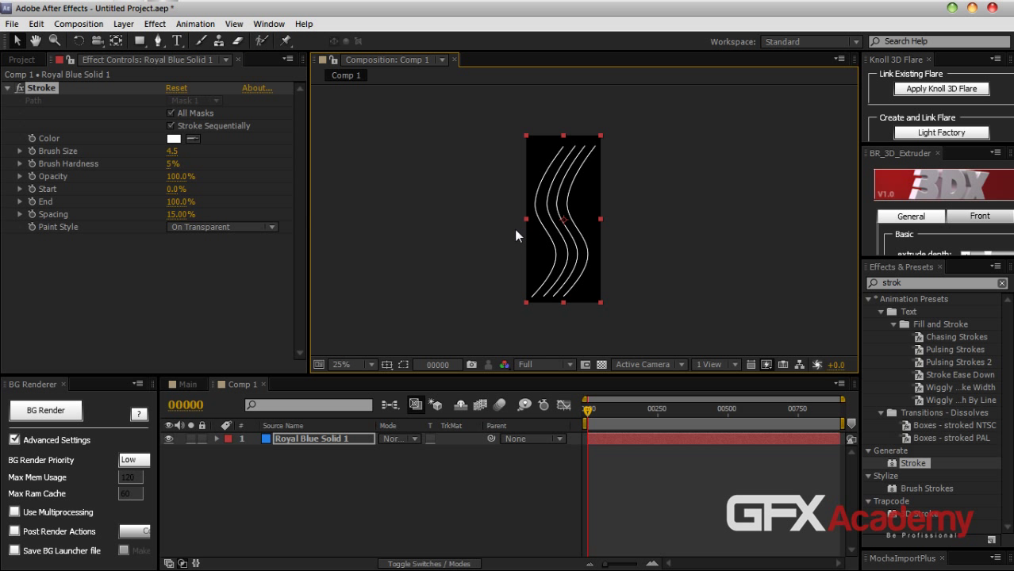
# Try out the Stroke's End value, restore it to 100%, and reduce the spacing to 0%
pyautogui.moveTo(177, 204)
pyautogui.mouseDown()
pyautogui.moveTo(87, 207)
pyautogui.moveTo(164, 208)
pyautogui.moveTo(121, 193)
pyautogui.moveTo(208, 196)
pyautogui.moveTo(137, 201)
pyautogui.mouseUp()
pyautogui.scroll(4, 575, 237)
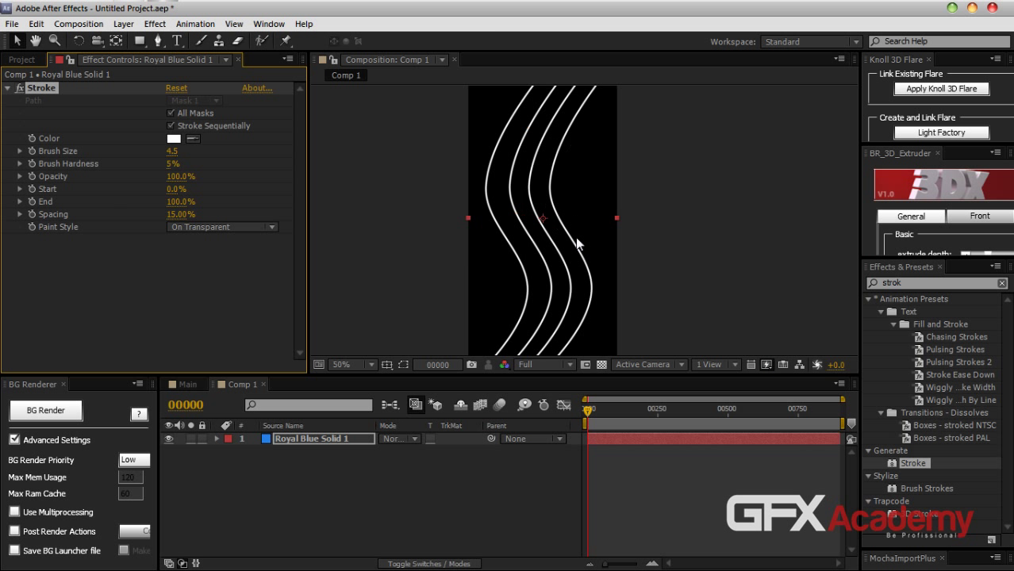
pyautogui.moveTo(181, 214); pyautogui.dragTo(116, 216)
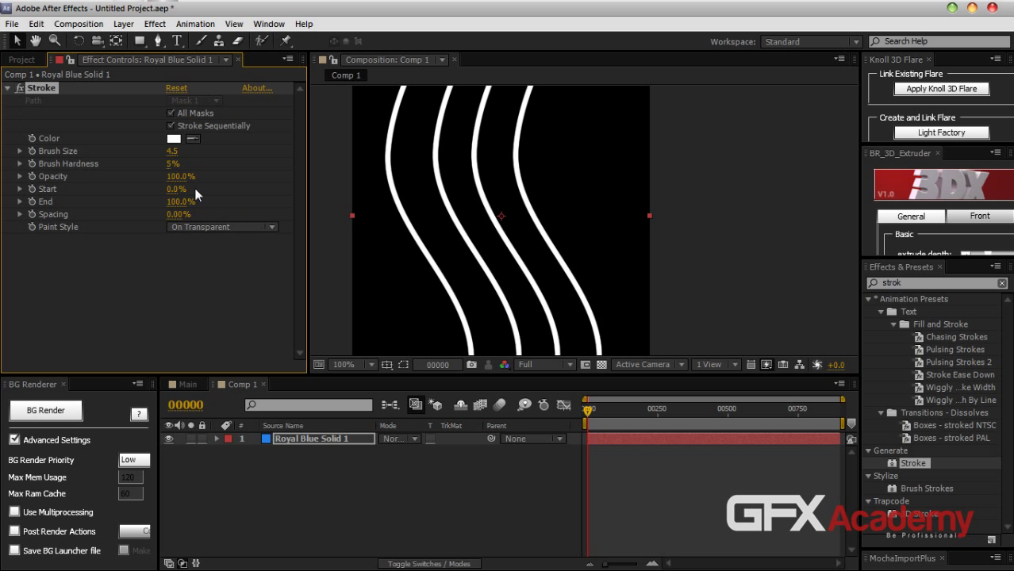
# Refine the Stroke with a brush hardness of 0%, a spacing of 9% and a brush size of 5
pyautogui.click(172, 163)
pyautogui.write('0')
pyautogui.press('Return')
pyautogui.moveTo(175, 217)
pyautogui.mouseDown()
pyautogui.moveTo(235, 217)
pyautogui.moveTo(161, 227)
pyautogui.mouseUp()
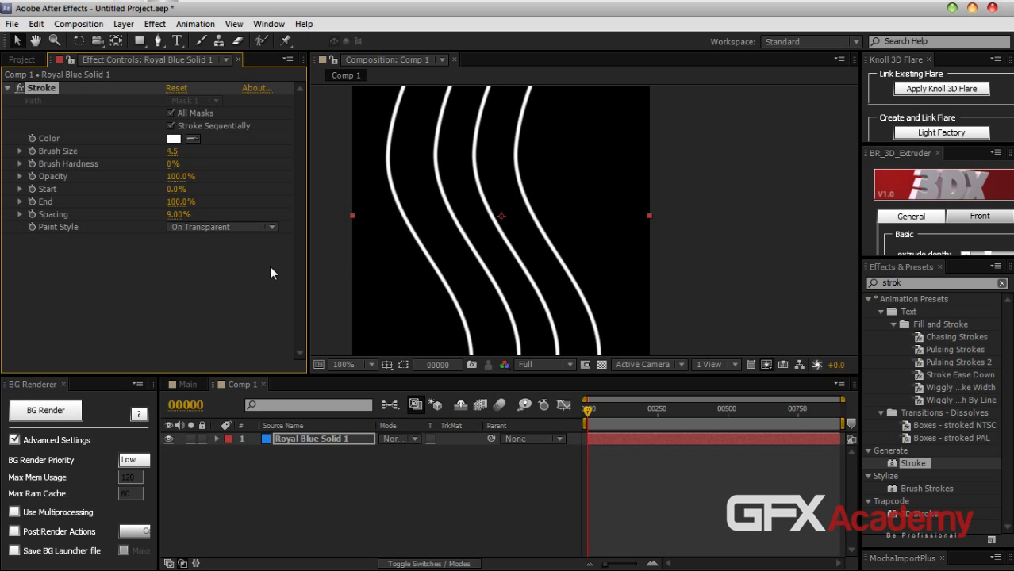
pyautogui.click(172, 151)
pyautogui.write('5')
pyautogui.press('Return')
pyautogui.press(',')
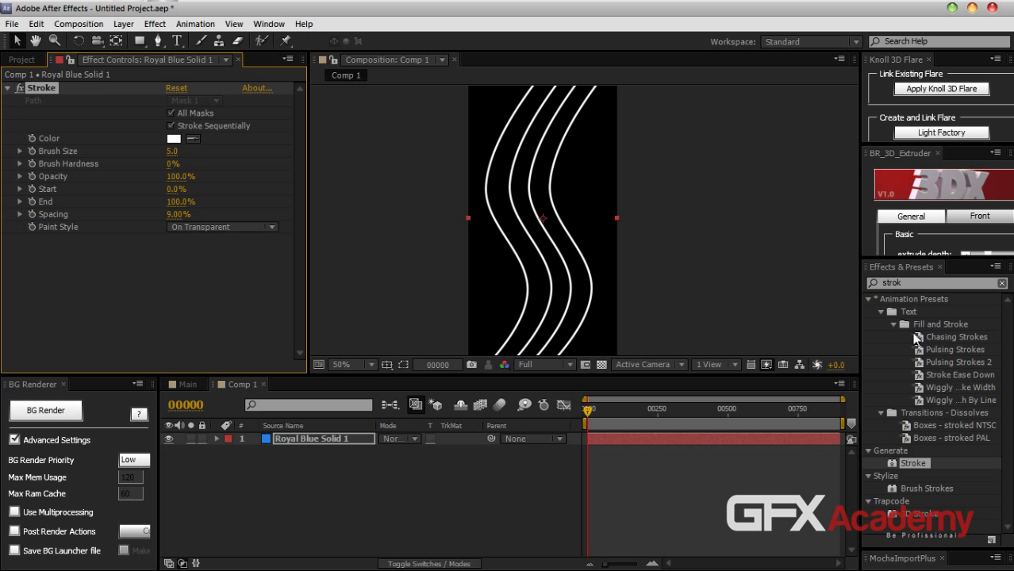
pyautogui.click(888, 283)
pyautogui.write('fill')
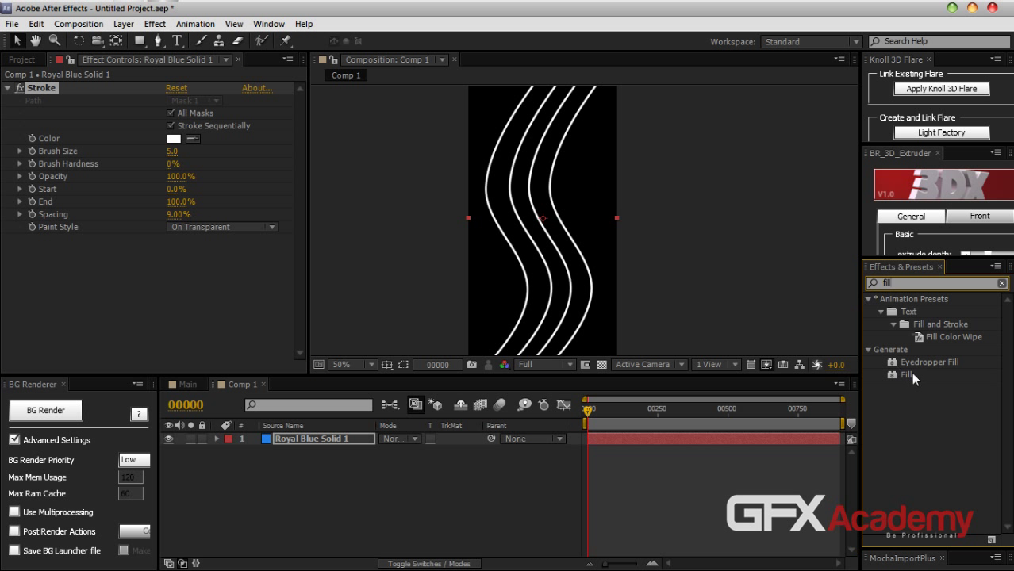
pyautogui.moveTo(911, 373)
pyautogui.mouseDown()
pyautogui.moveTo(332, 469)
pyautogui.moveTo(312, 440)
pyautogui.moveTo(591, 508)
pyautogui.moveTo(896, 370)
pyautogui.mouseUp()
# Set the Stroke's paint style to Reveal Original Image and briefly check the lines against the transparency grid
pyautogui.click(215, 227)
pyautogui.click(222, 276)
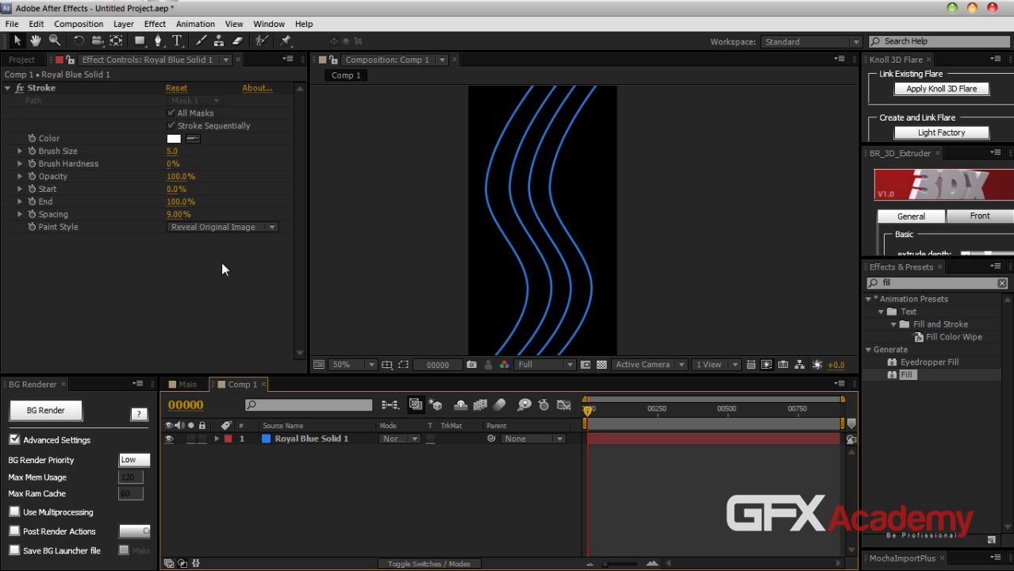
pyautogui.click(600, 364)
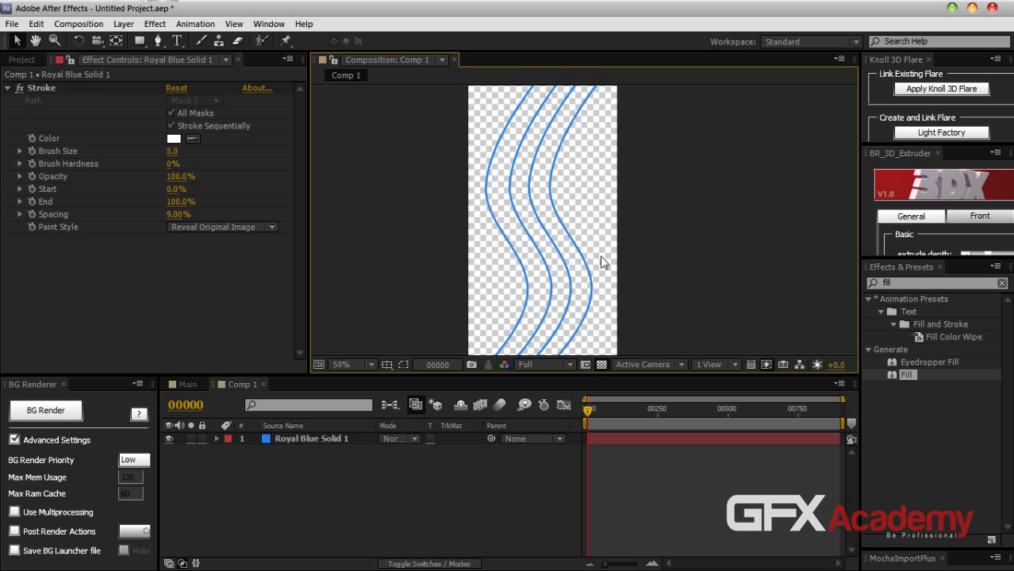
pyautogui.click(601, 364)
pyautogui.moveTo(516, 244)
pyautogui.mouseDown()
pyautogui.moveTo(544, 226)
pyautogui.moveTo(544, 295)
pyautogui.moveTo(543, 277)
pyautogui.mouseUp()
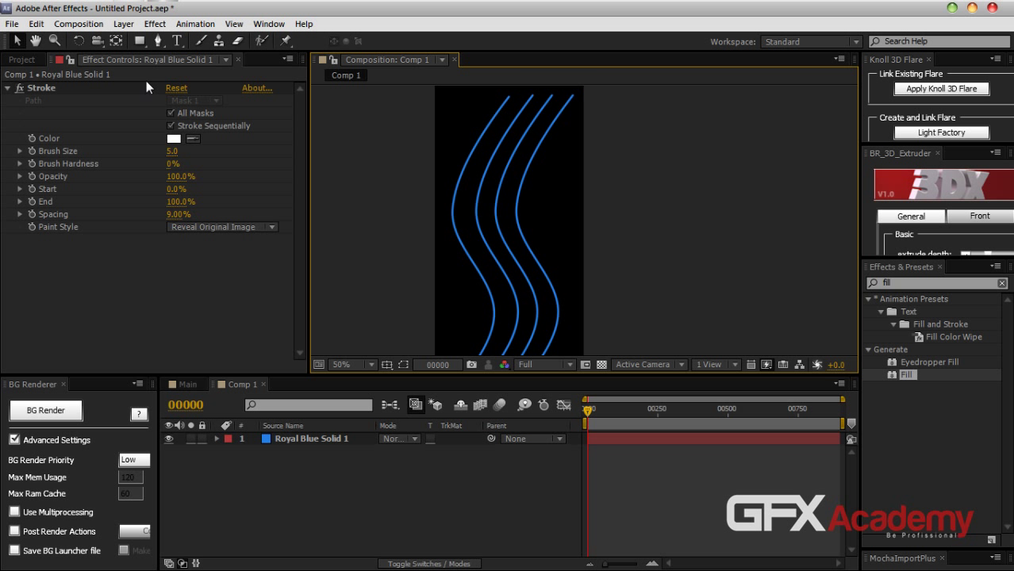
# Search the effects for "glow" and apply the Stylize Glow effect to Royal Blue Solid 1
pyautogui.hotkey('ctrl', '5')
pyautogui.write('glow')
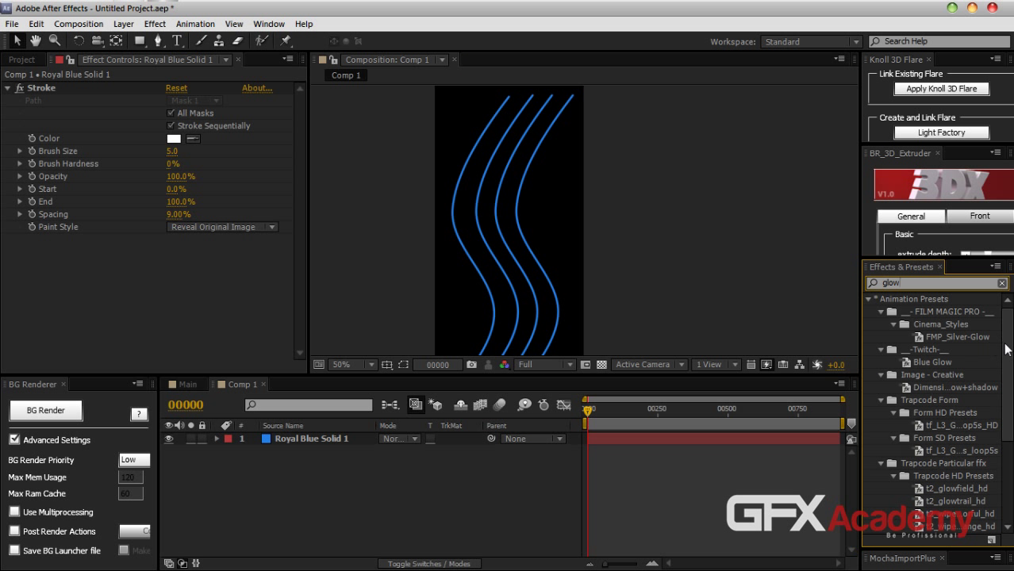
pyautogui.scroll(-5, 953, 397)
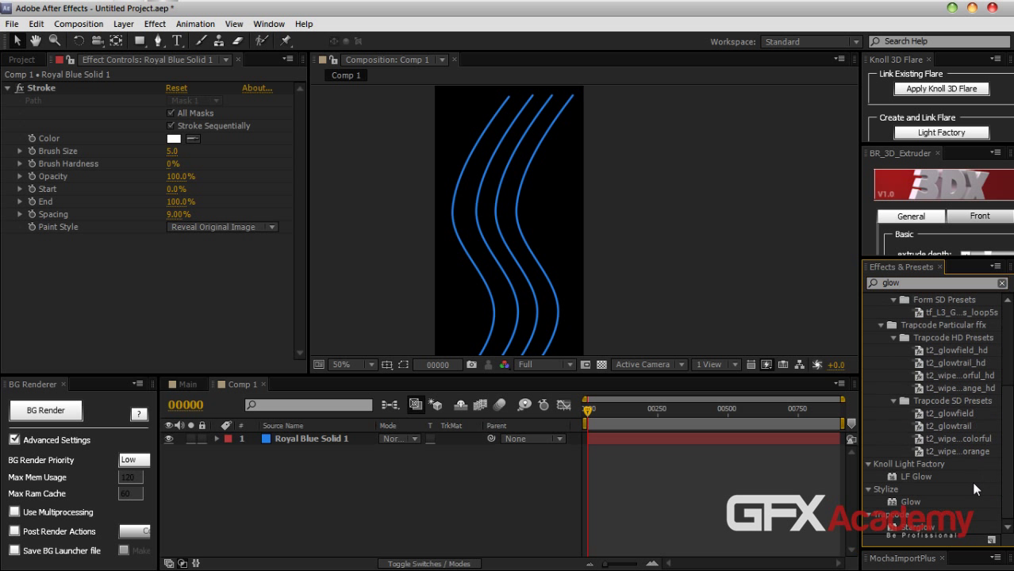
pyautogui.moveTo(911, 501)
pyautogui.mouseDown()
pyautogui.moveTo(242, 448)
pyautogui.moveTo(272, 436)
pyautogui.mouseUp()
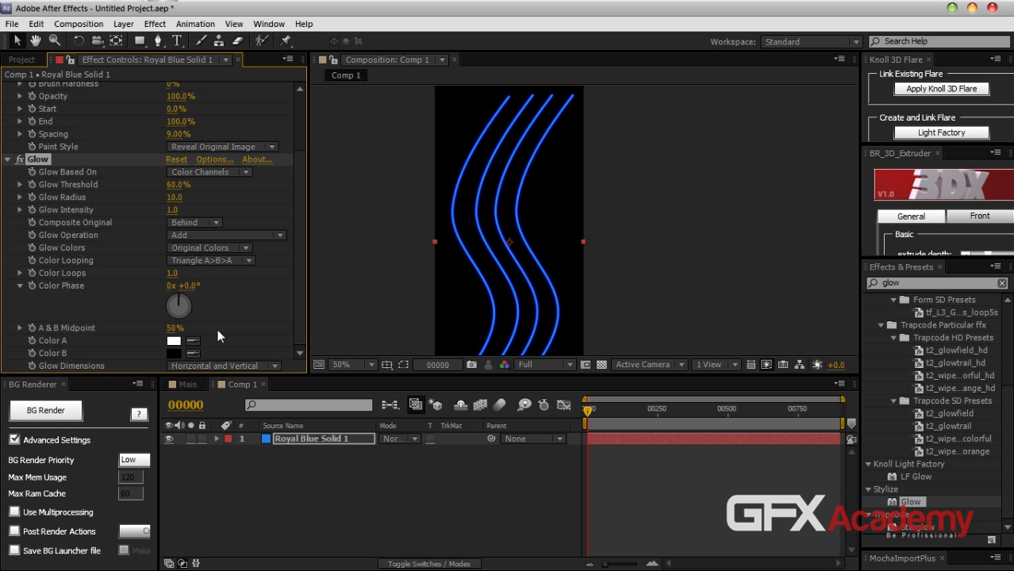
# Switch the Glow's colors to A & B Colors and set Color A to a bright light blue
pyautogui.click(234, 248)
pyautogui.click(283, 281)
pyautogui.click(174, 341)
pyautogui.moveTo(278, 381); pyautogui.dragTo(279, 360)
pyautogui.moveTo(255, 292); pyautogui.dragTo(258, 278)
pyautogui.click(366, 279)
# Set the Glow's Color B to the darker blue 0F79C3
pyautogui.click(175, 353)
pyautogui.moveTo(274, 381); pyautogui.dragTo(273, 357)
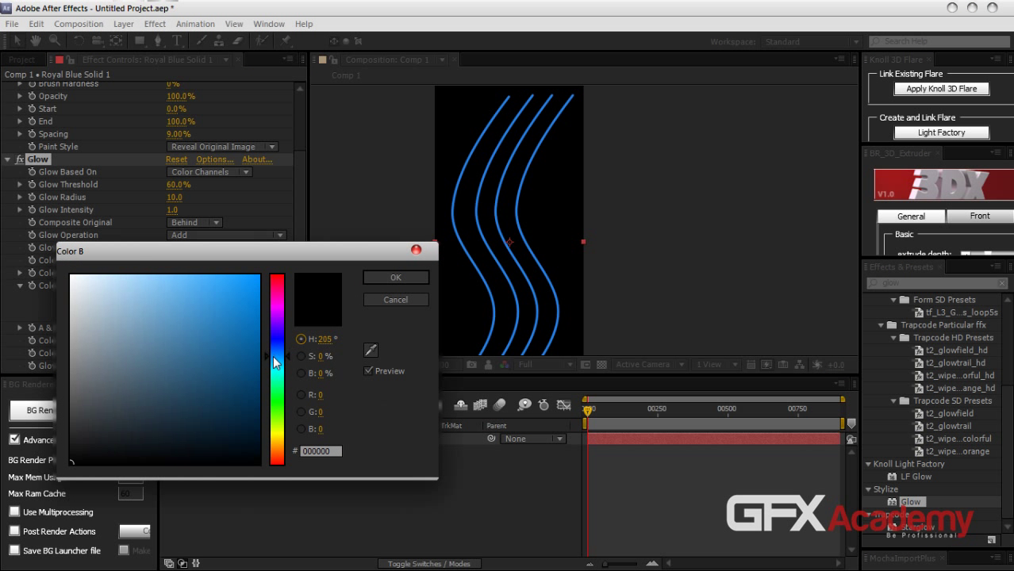
pyautogui.moveTo(235, 300); pyautogui.dragTo(245, 319)
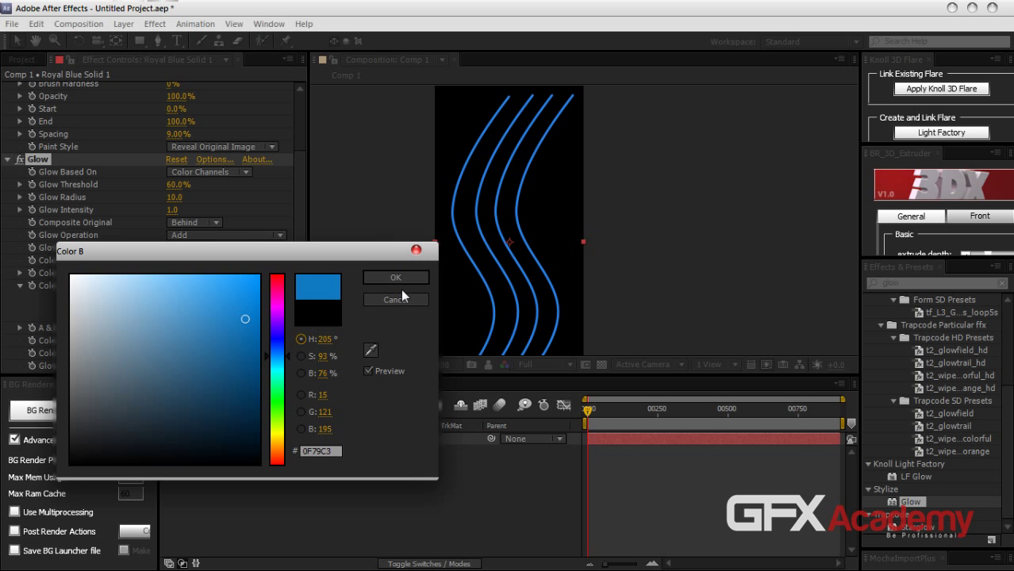
pyautogui.click(395, 277)
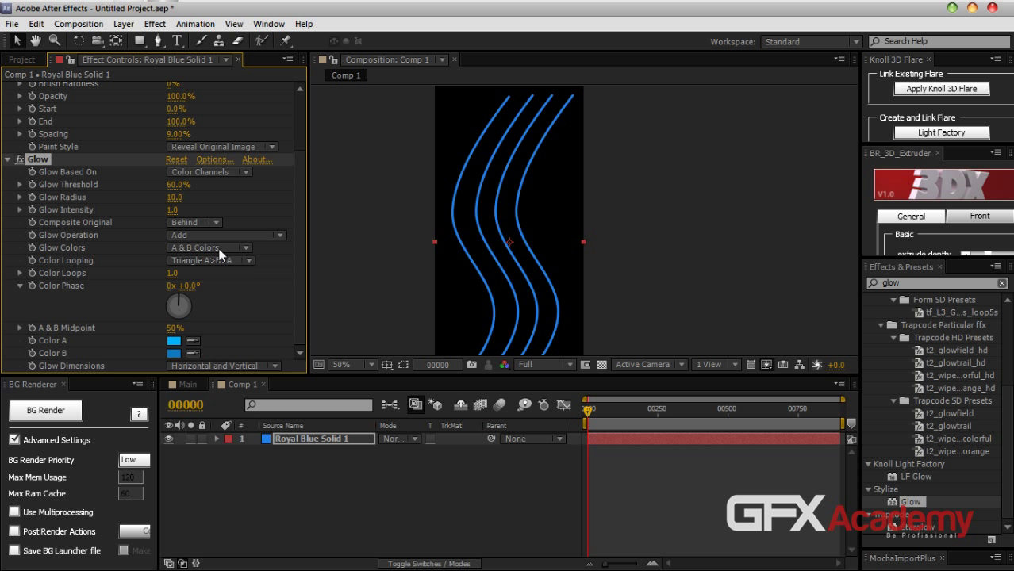
# Lower the Glow Threshold to 0% and set the Glow Radius to 5 on the blue lines
pyautogui.moveTo(181, 186); pyautogui.dragTo(87, 190)
pyautogui.moveTo(495, 230); pyautogui.dragTo(500, 194)
pyautogui.scroll(2, 498, 190)
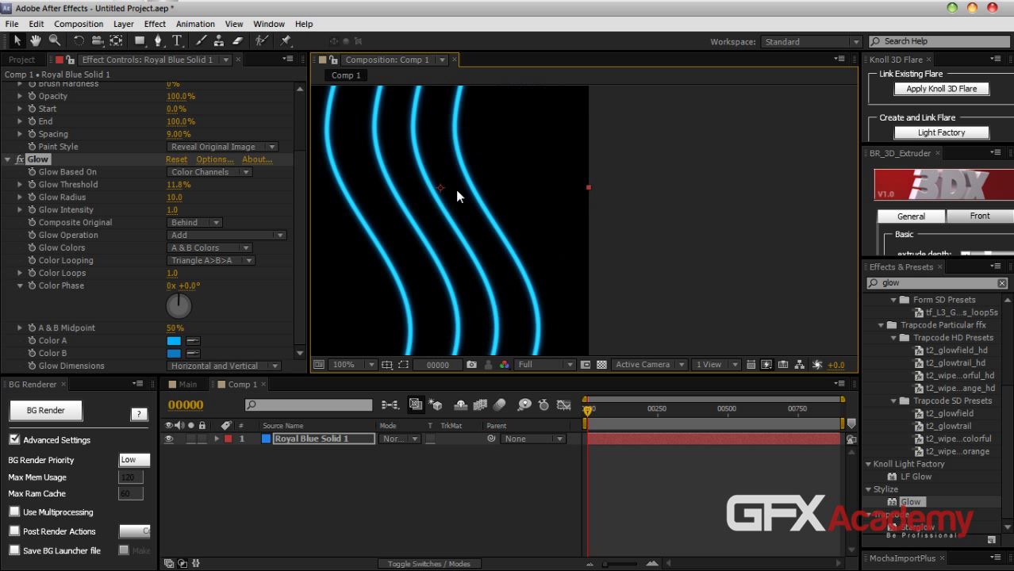
pyautogui.moveTo(174, 197); pyautogui.dragTo(117, 192)
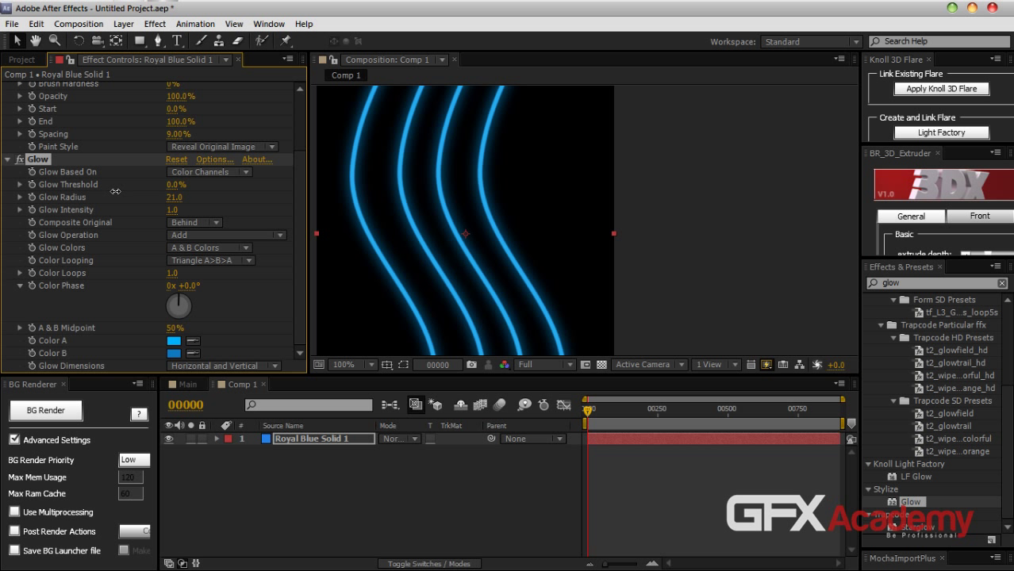
pyautogui.moveTo(178, 198); pyautogui.dragTo(161, 200)
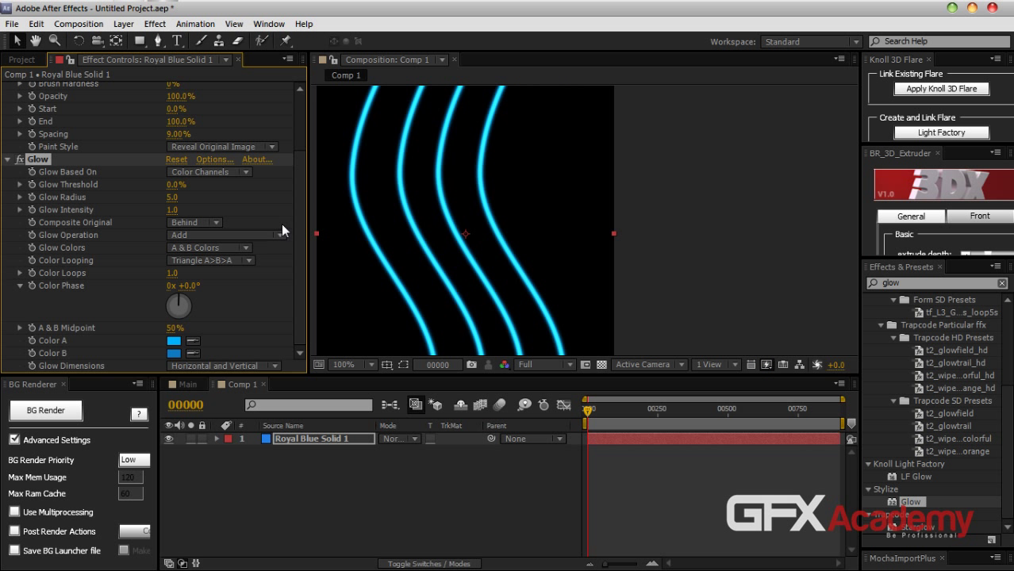
# Try compositing the original On Top of the glow, restore Behind, and set the Glow Radius to 6
pyautogui.click(183, 231)
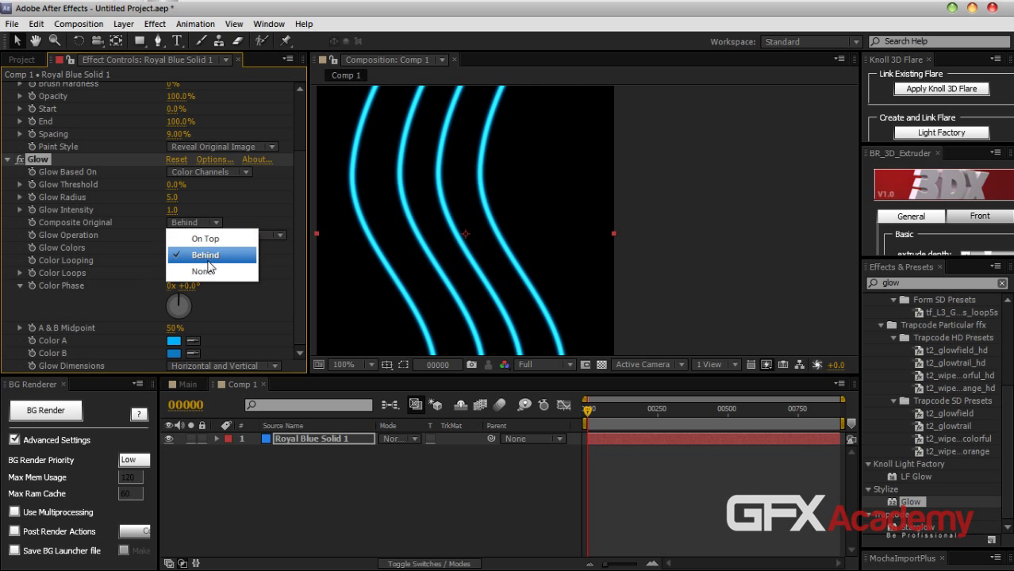
pyautogui.click(208, 235)
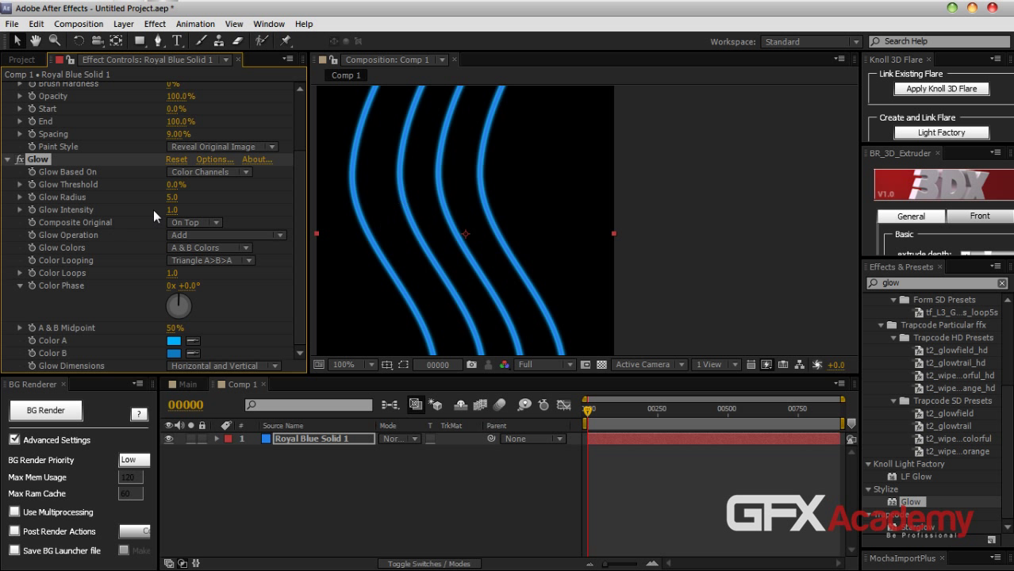
pyautogui.moveTo(172, 197); pyautogui.dragTo(171, 198)
pyautogui.click(192, 222)
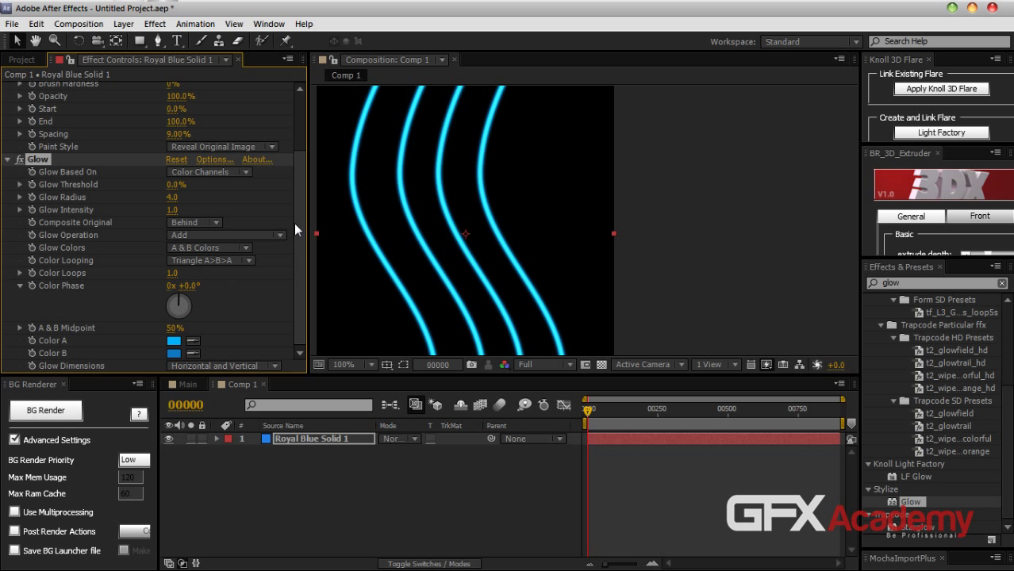
pyautogui.moveTo(172, 197); pyautogui.dragTo(200, 197)
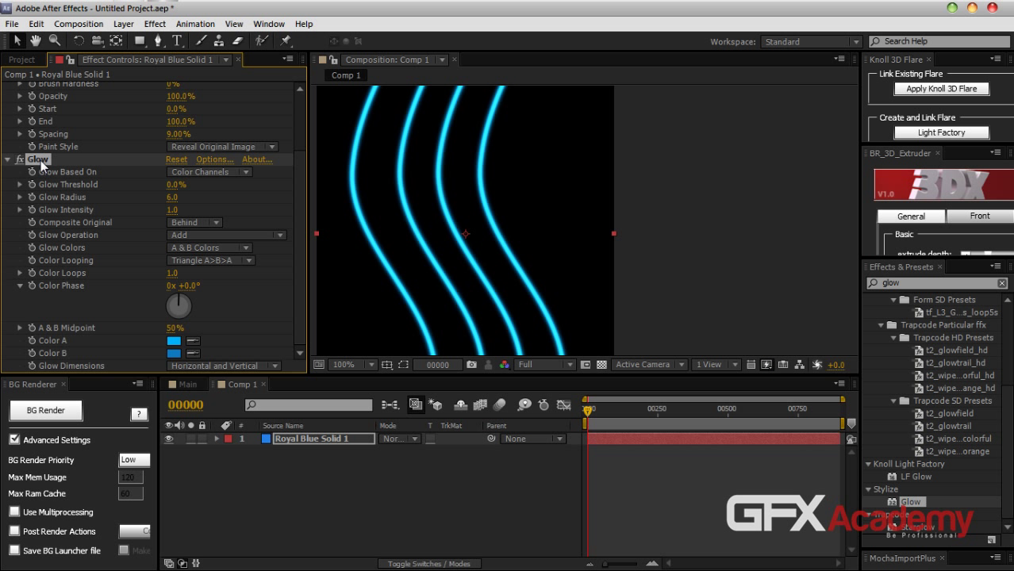
# Duplicate the Glow effect and set the copy's Glow Threshold to 26.3% and Glow Radius to 44
pyautogui.hotkey('ctrl', 'd')
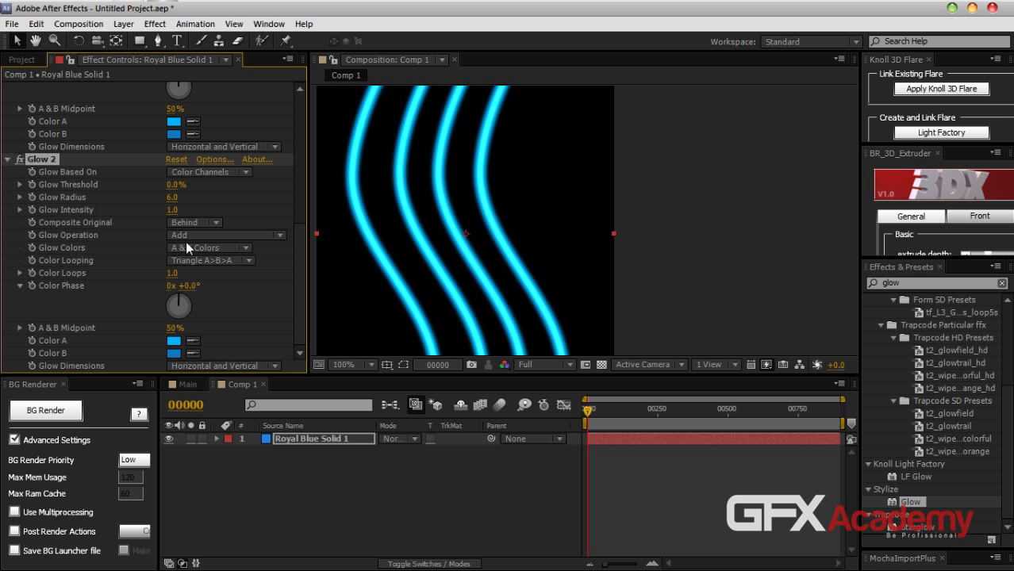
pyautogui.moveTo(174, 185)
pyautogui.mouseDown()
pyautogui.moveTo(225, 190)
pyautogui.moveTo(183, 197)
pyautogui.mouseUp()
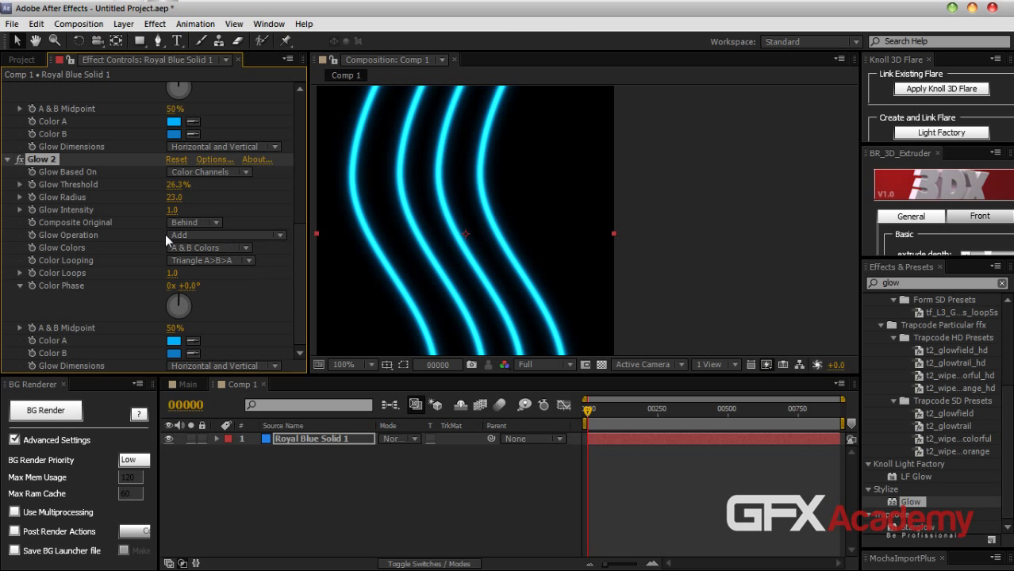
pyautogui.moveTo(169, 197); pyautogui.dragTo(184, 198)
pyautogui.scroll(-2, 513, 249)
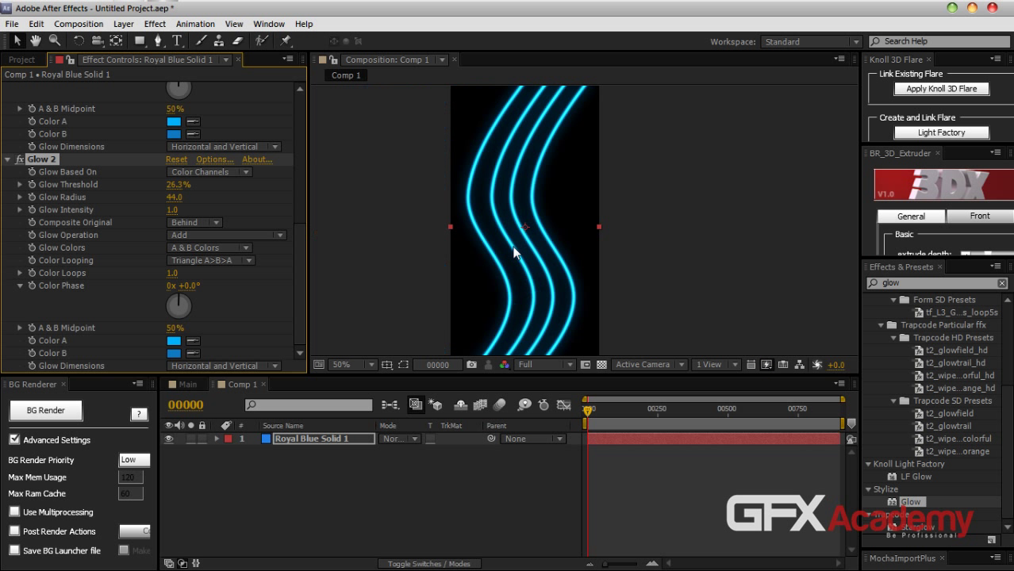
# Return to the Main composition and rename Comp 1 in the project as LightLines
pyautogui.click(185, 384)
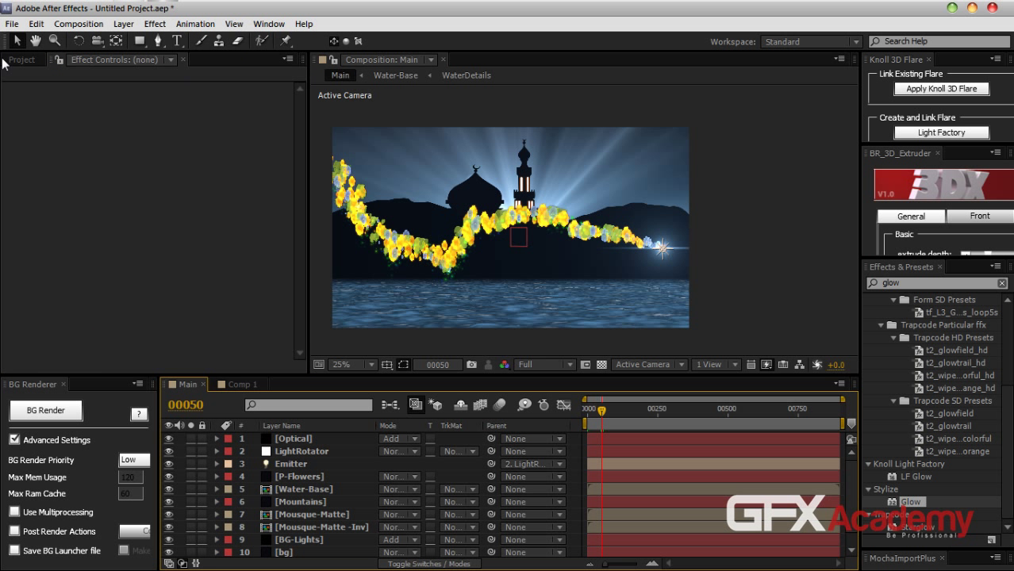
pyautogui.click(6, 60)
pyautogui.press('Return')
pyautogui.write('LightLines')
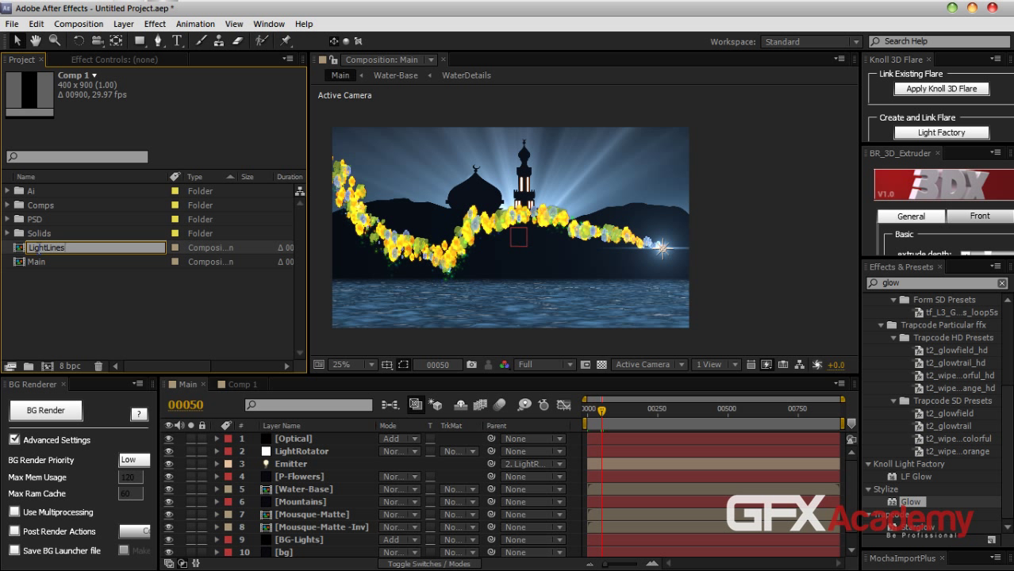
pyautogui.press('Return')
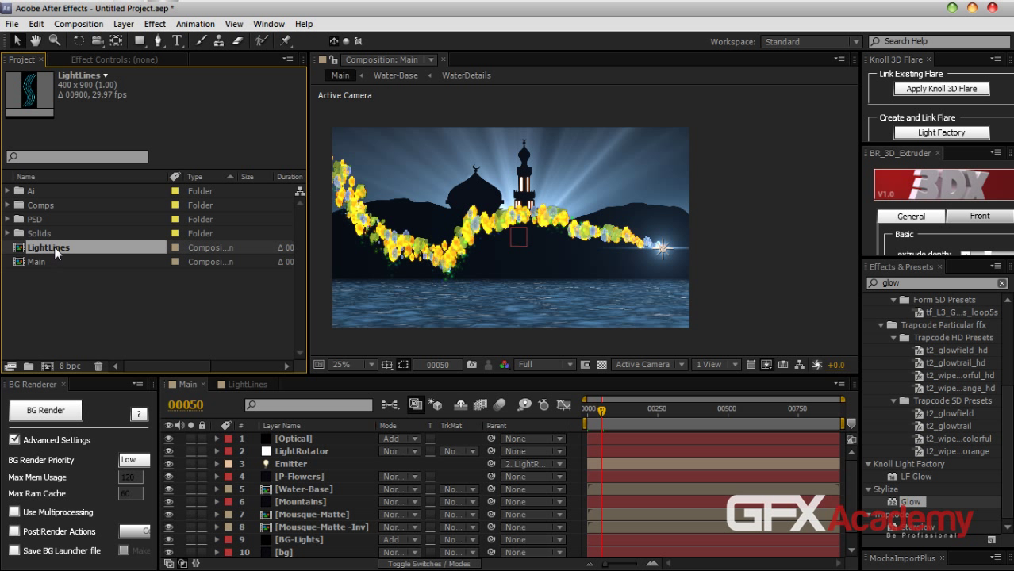
# Add LightLines to the Main composition as a layer between Mousque-Matte -Inv and BG-Lights, and enlarge the timeline area
pyautogui.moveTo(306, 431); pyautogui.dragTo(319, 447)
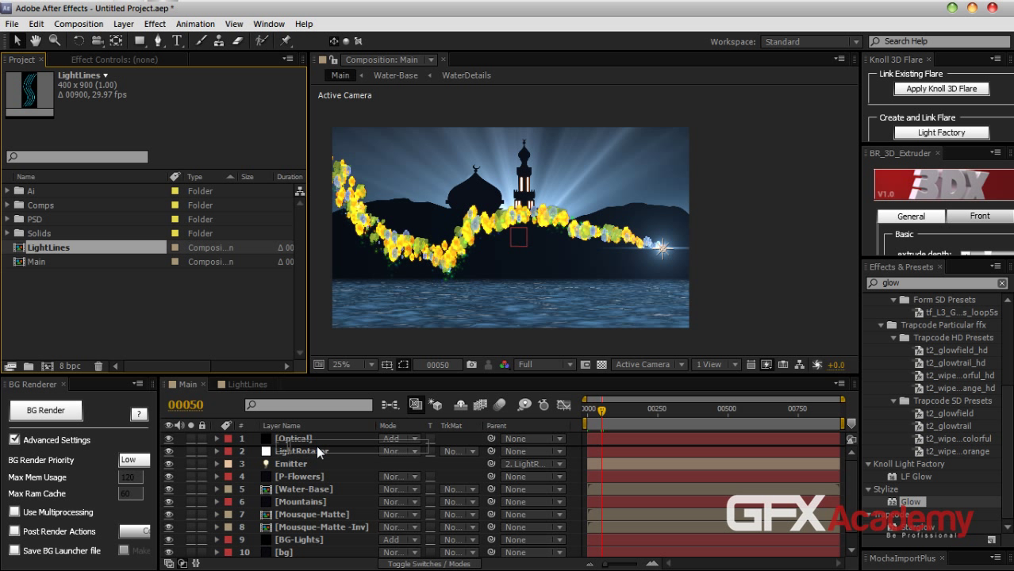
pyautogui.moveTo(316, 445); pyautogui.dragTo(309, 540)
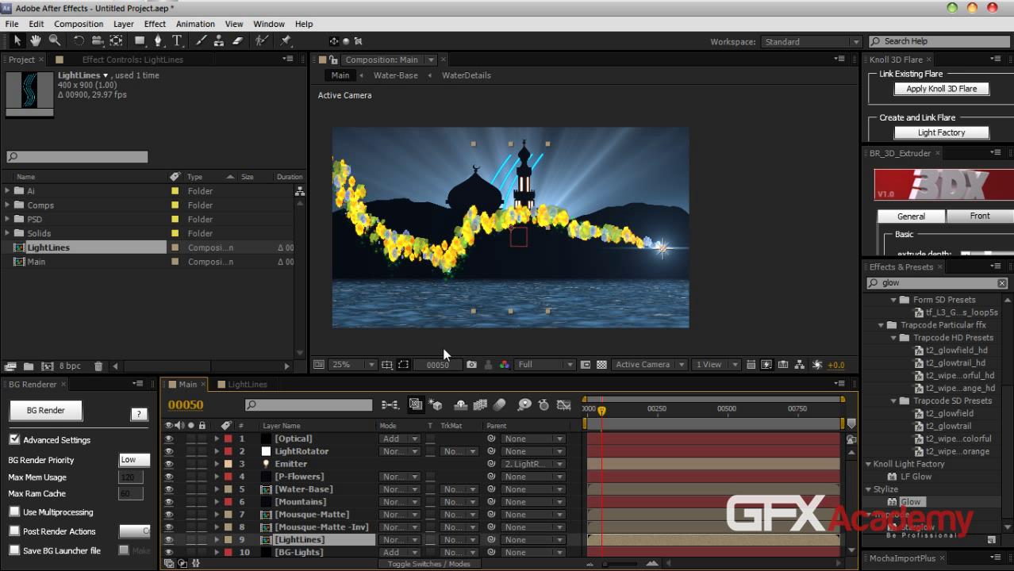
pyautogui.moveTo(437, 376); pyautogui.dragTo(428, 341)
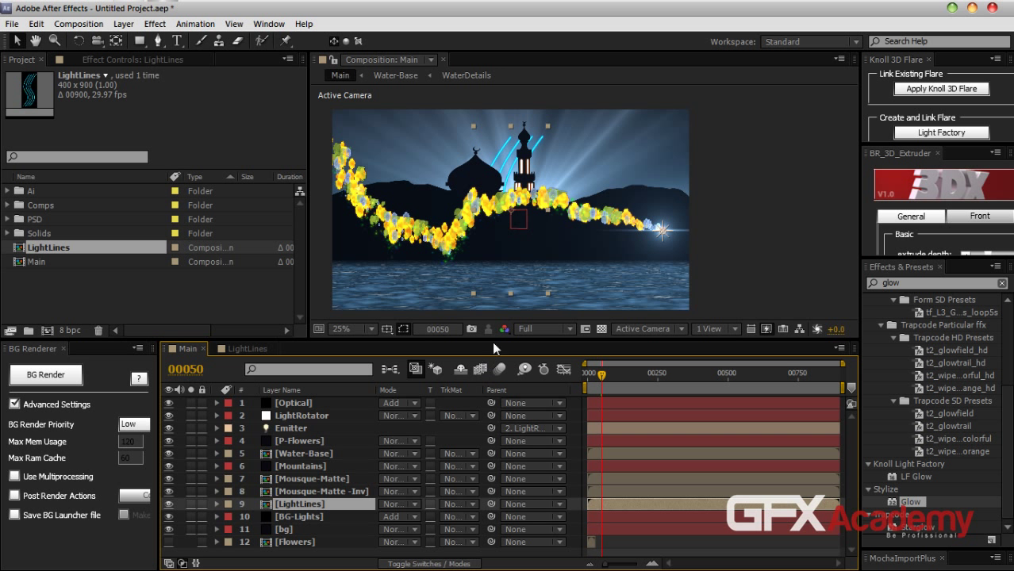
# Move the LightLines layer into the sky above the hill beyond the minaret and scale it to 64%
pyautogui.moveTo(510, 244); pyautogui.dragTo(627, 200)
pyautogui.press('s')
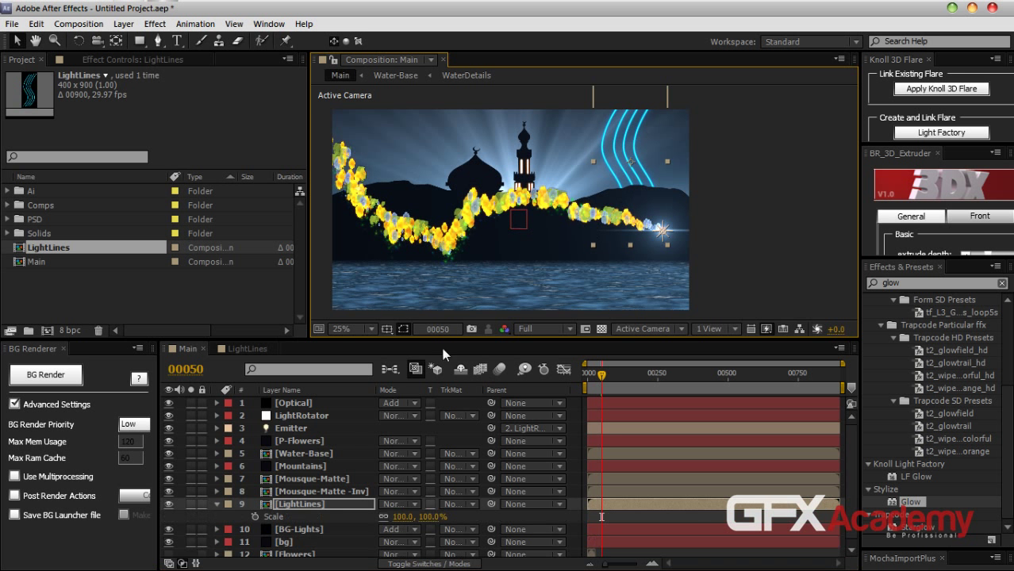
pyautogui.moveTo(405, 517); pyautogui.dragTo(403, 517)
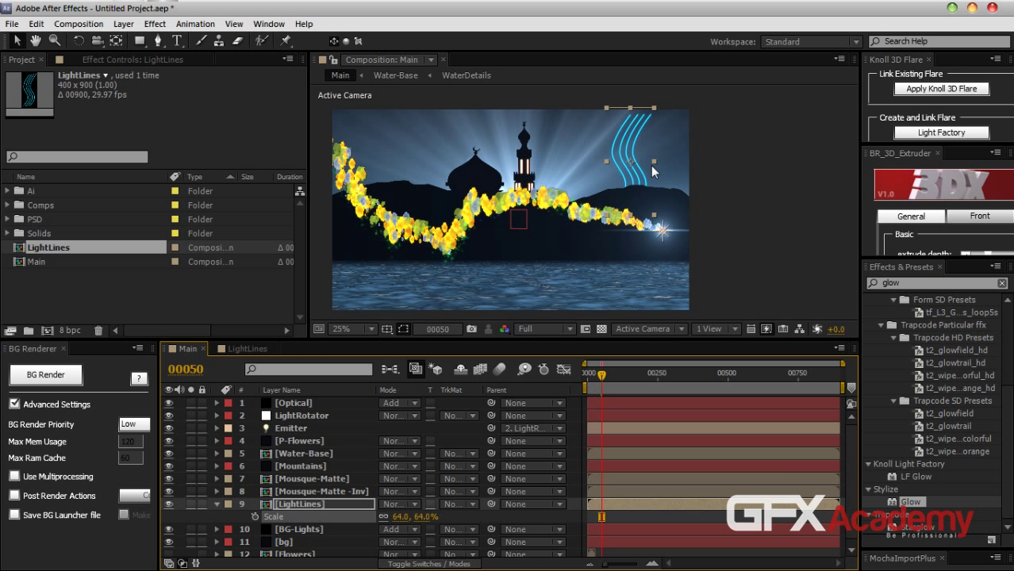
pyautogui.moveTo(641, 175); pyautogui.dragTo(639, 166)
pyautogui.scroll(2, 707, 189)
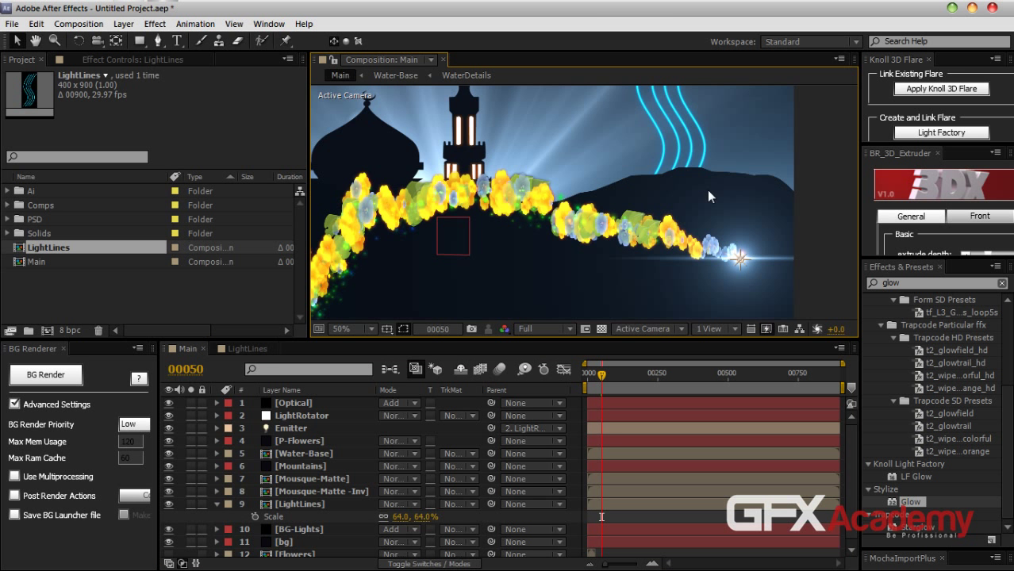
pyautogui.moveTo(587, 198); pyautogui.dragTo(610, 271)
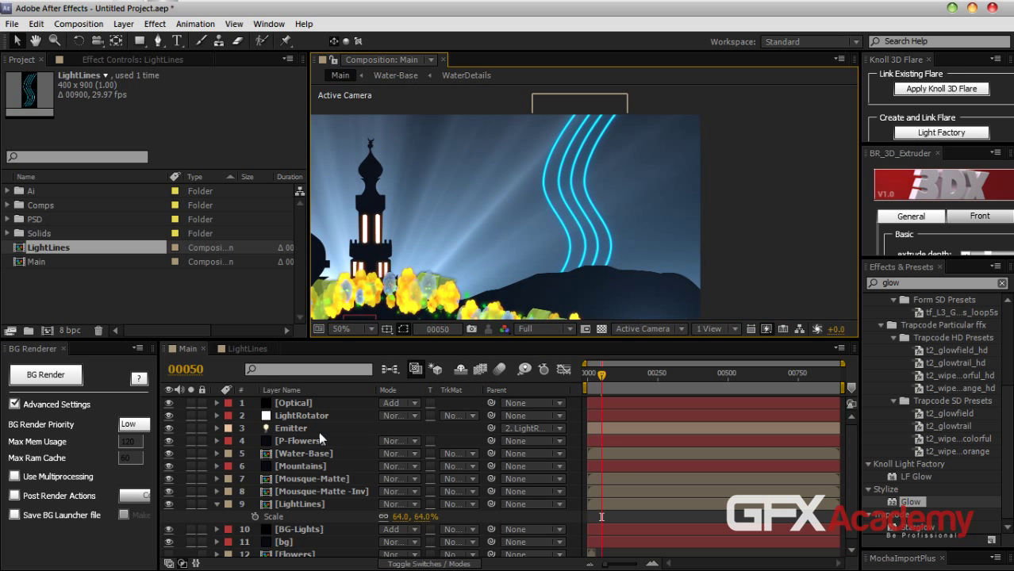
# In the LightLines composition, set the Stroke's Brush Size to 8 and check the lines in Main
pyautogui.click(251, 350)
pyautogui.click(278, 405)
pyautogui.press('F3')
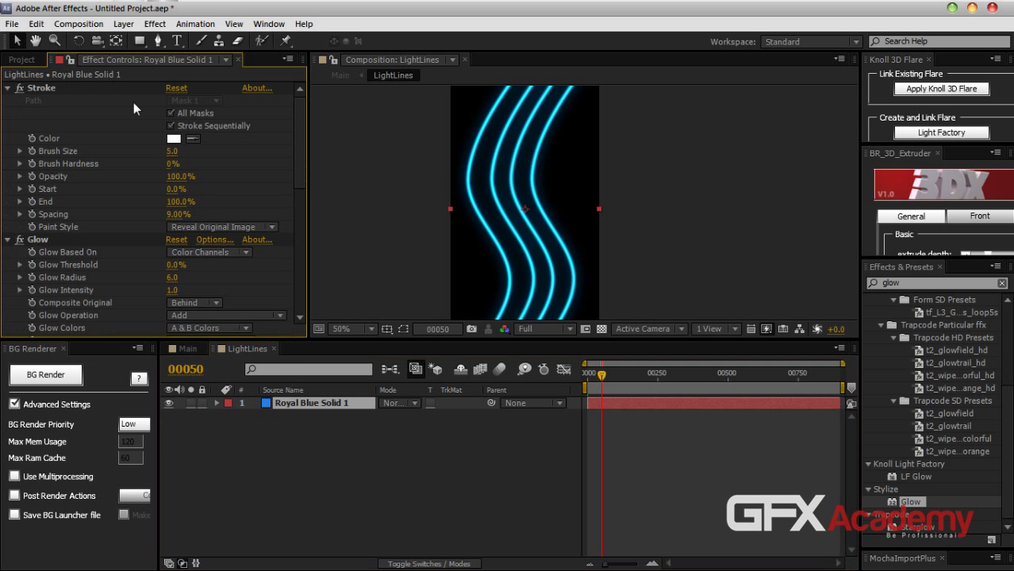
pyautogui.click(172, 151)
pyautogui.write('8')
pyautogui.press('Return')
pyautogui.click(188, 348)
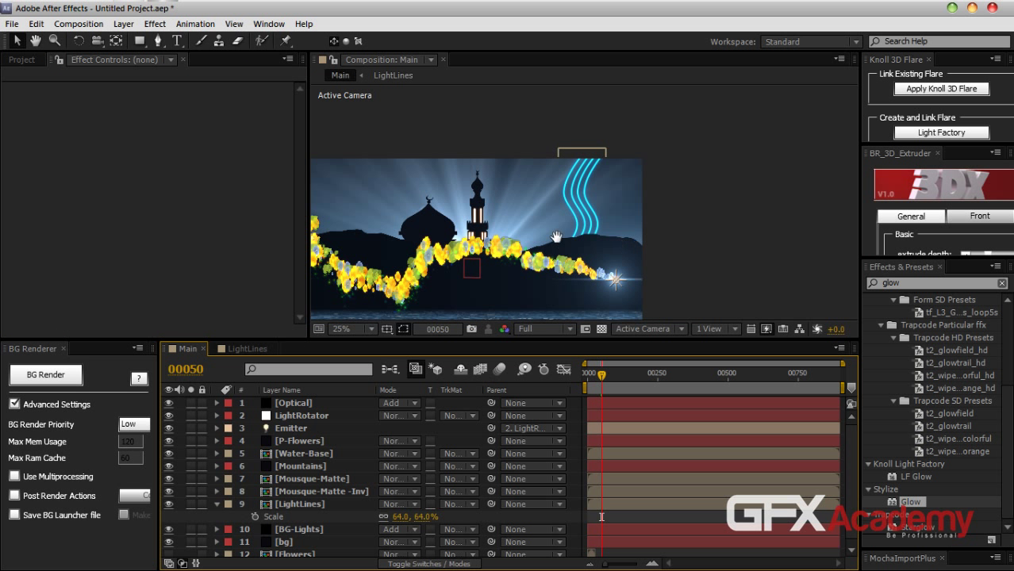
pyautogui.scroll(-2, 673, 208)
pyautogui.moveTo(673, 208); pyautogui.dragTo(652, 198)
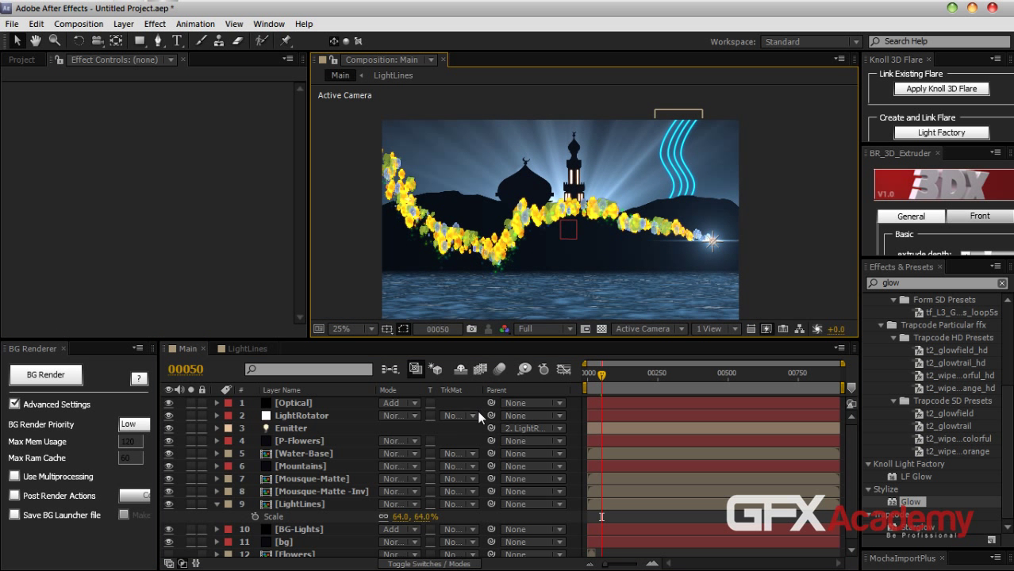
# In LightLines, keyframe the Stroke's Start at 100% on frame 0
pyautogui.click(243, 348)
pyautogui.click(302, 402)
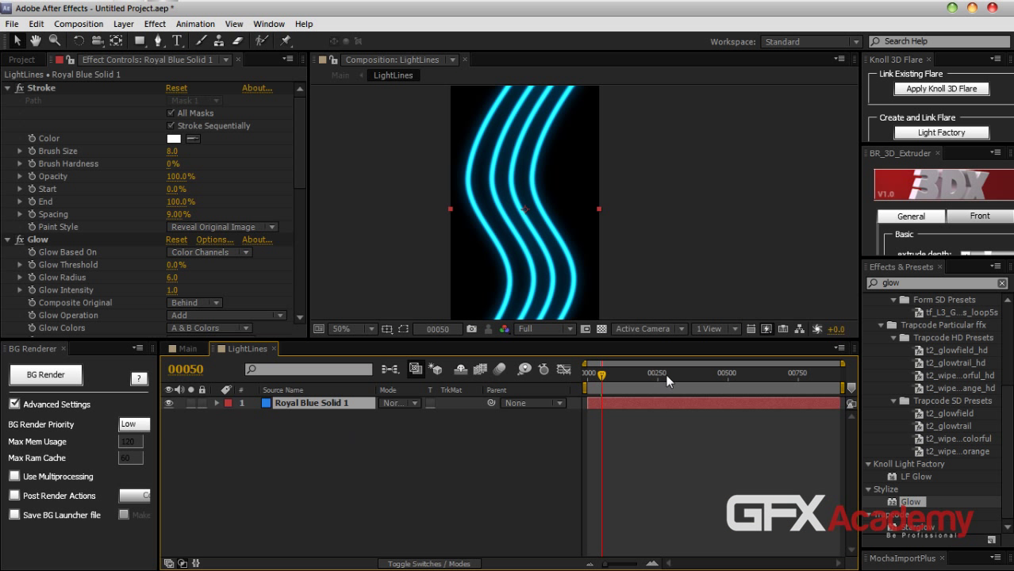
pyautogui.moveTo(603, 379); pyautogui.dragTo(573, 377)
pyautogui.moveTo(177, 189); pyautogui.dragTo(310, 189)
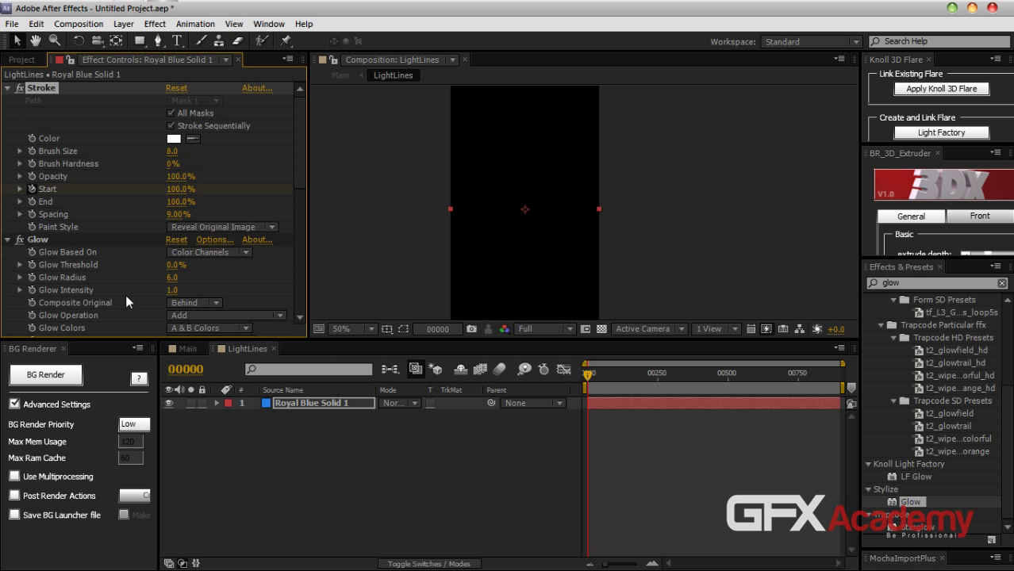
# Go to frame 30 and set the Stroke's Start to 0%
pyautogui.click(429, 331)
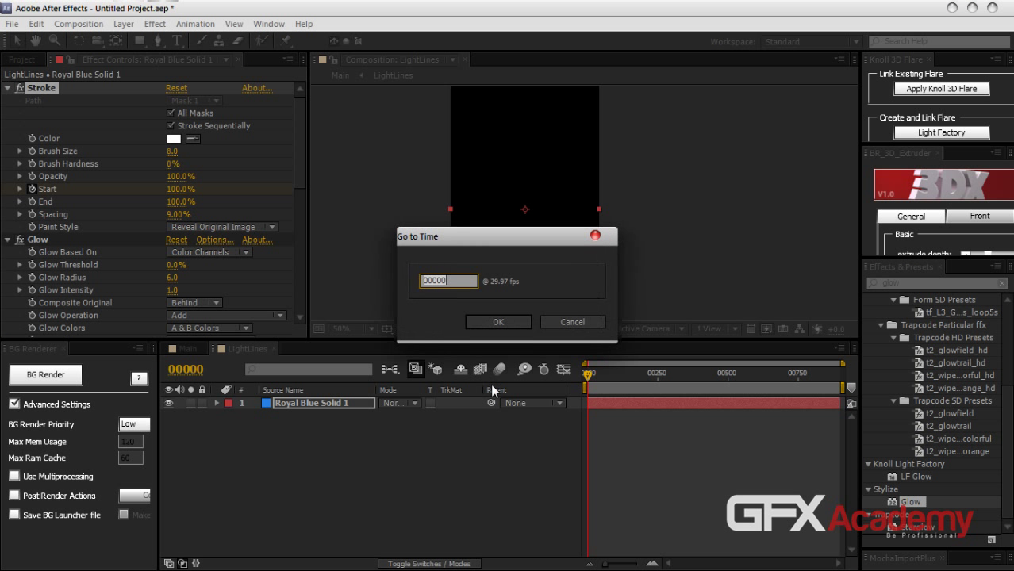
pyautogui.write('30')
pyautogui.press('Return')
pyautogui.click(180, 189)
pyautogui.write('0')
pyautogui.press('Return')
# In Main, shift the LightLines layer to start at frame 53 and preview the lines drawing on
pyautogui.click(188, 349)
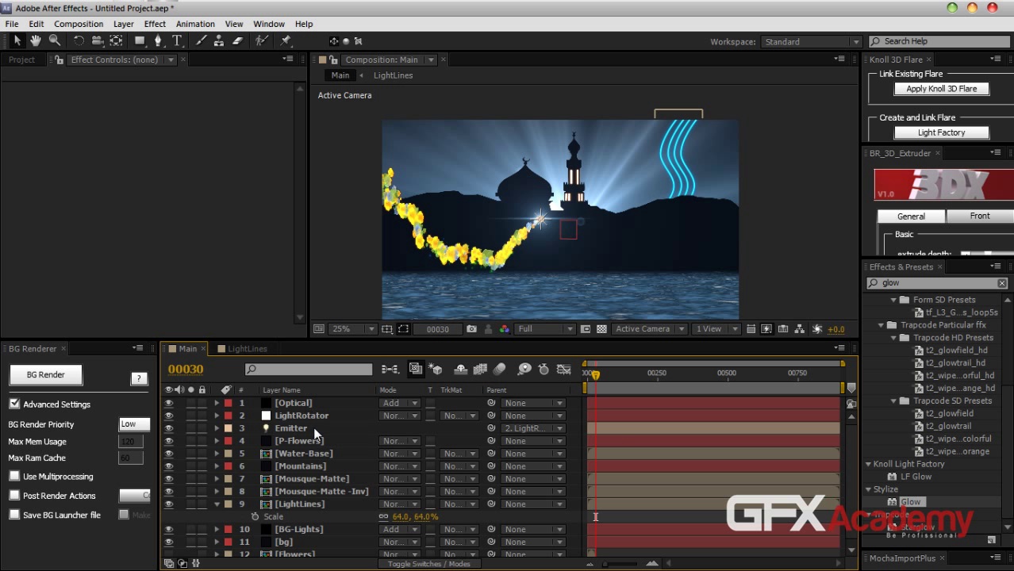
pyautogui.click(218, 504)
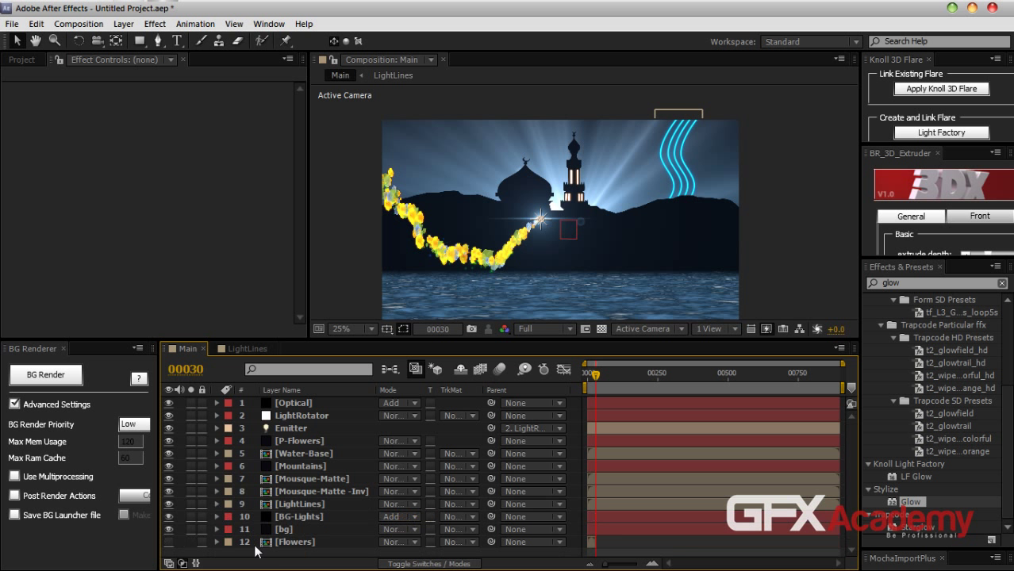
pyautogui.click(296, 504)
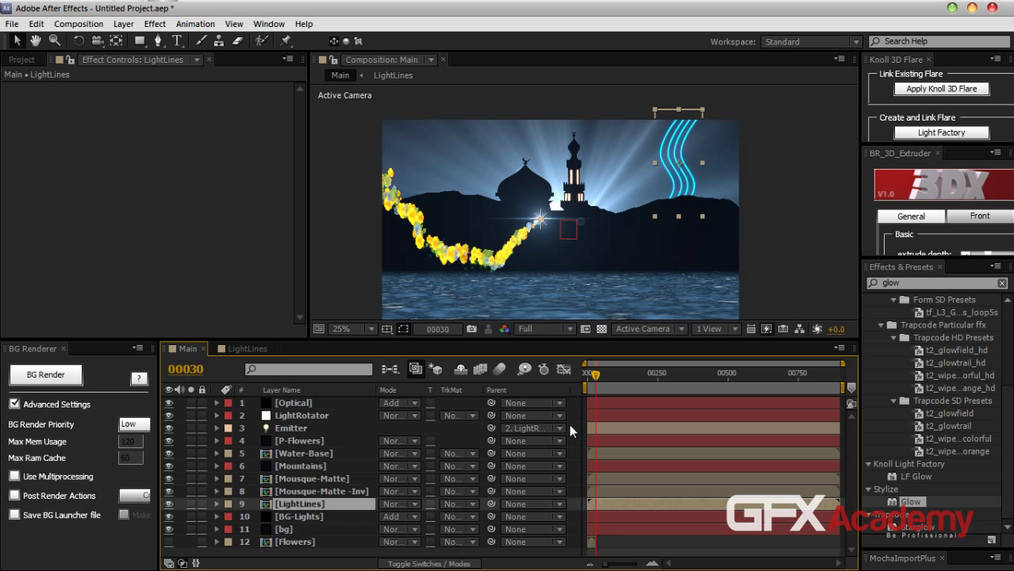
pyautogui.moveTo(596, 374); pyautogui.dragTo(602, 380)
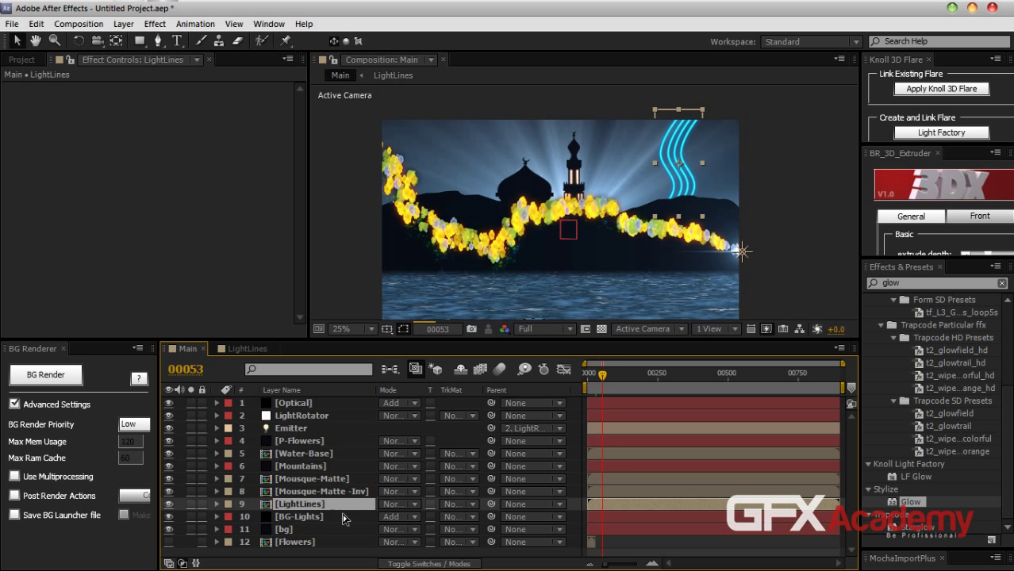
pyautogui.moveTo(592, 504); pyautogui.dragTo(612, 501)
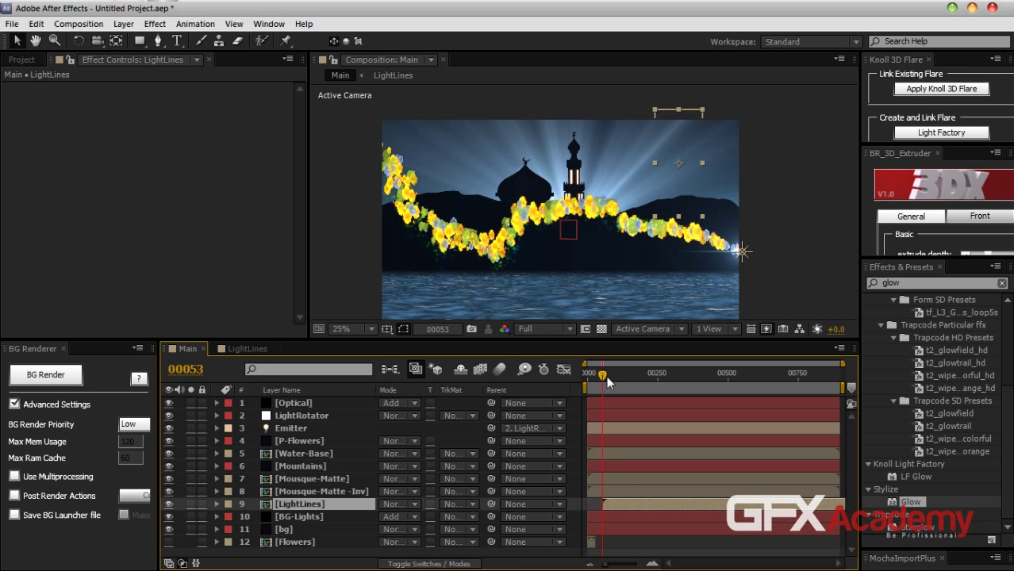
pyautogui.moveTo(603, 375); pyautogui.dragTo(609, 373)
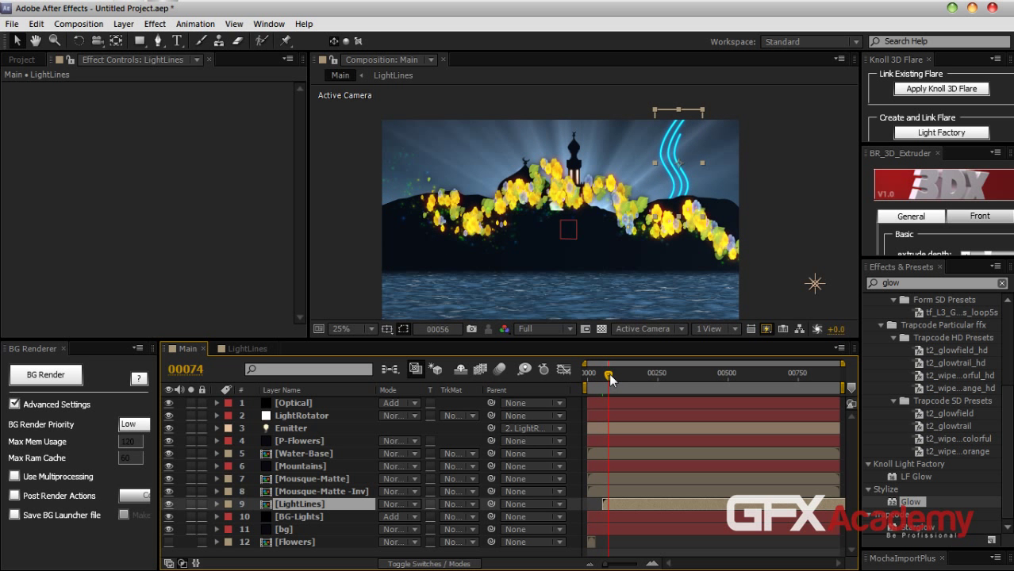
# In the LightLines composition, add an adjustment layer above the Royal Blue solid
pyautogui.click(256, 350)
pyautogui.click(274, 496)
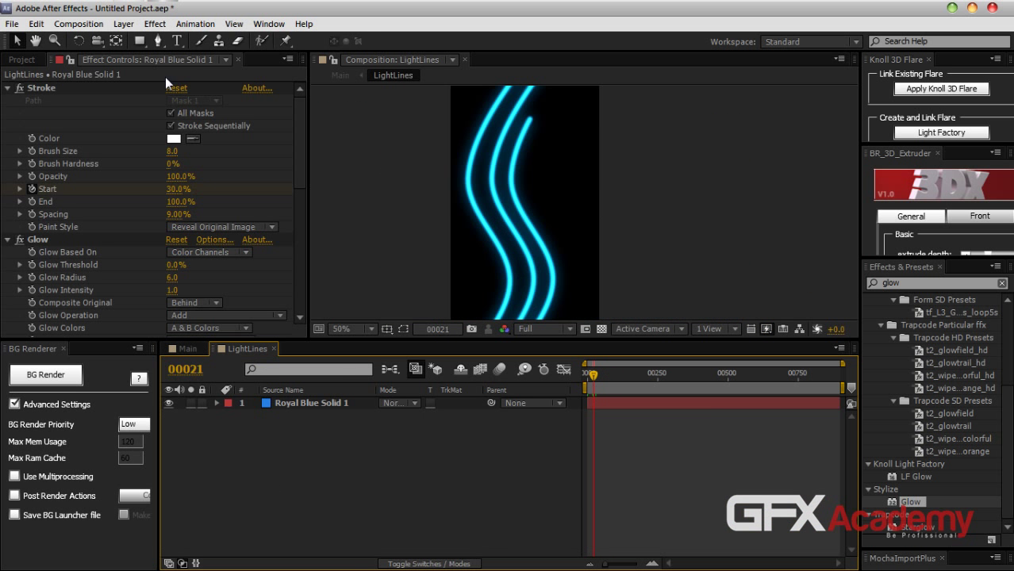
pyautogui.click(123, 24)
pyautogui.moveTo(139, 41)
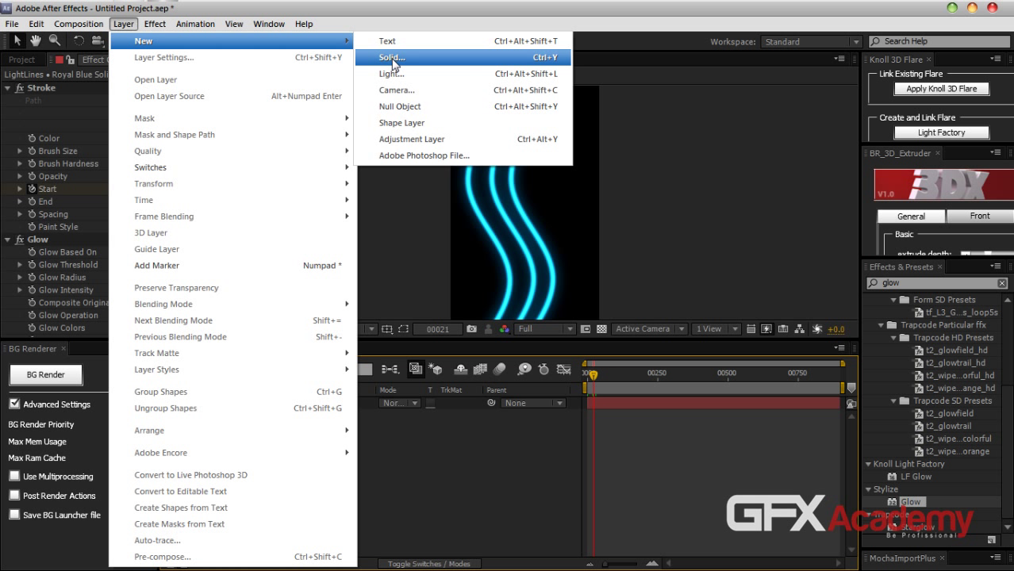
pyautogui.click(413, 140)
# Find the Turbulent Displace effect and apply it to the adjustment layer in LightLines
pyautogui.doubleClick(888, 283)
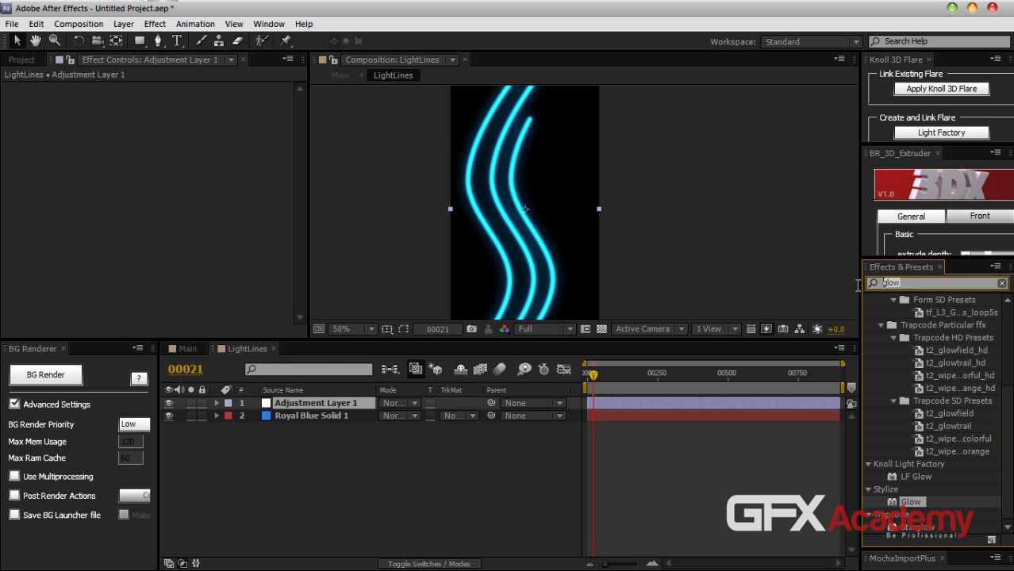
pyautogui.write('turb')
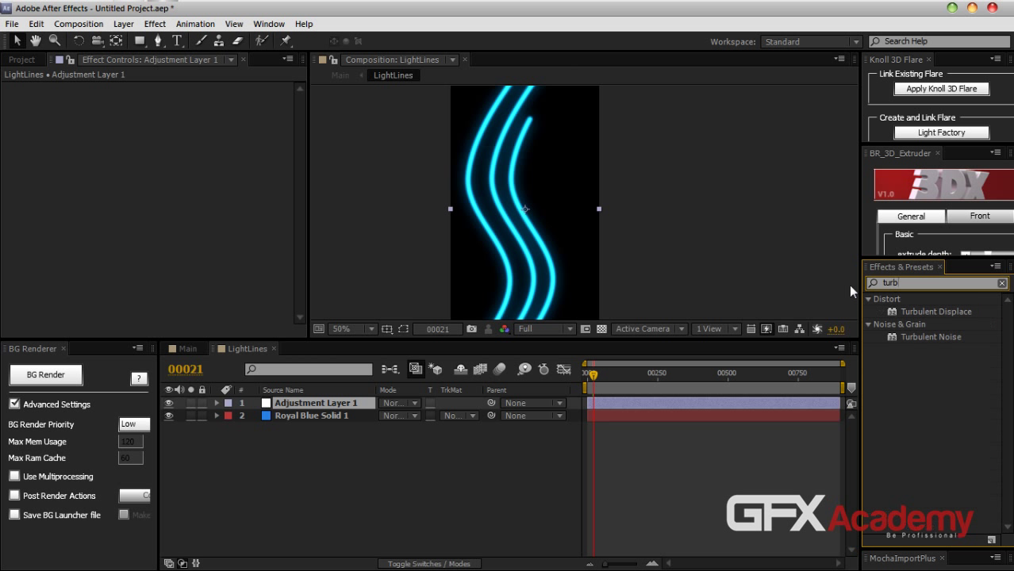
pyautogui.moveTo(918, 311); pyautogui.dragTo(317, 406)
pyautogui.scroll(-2, 547, 222)
pyautogui.click(601, 329)
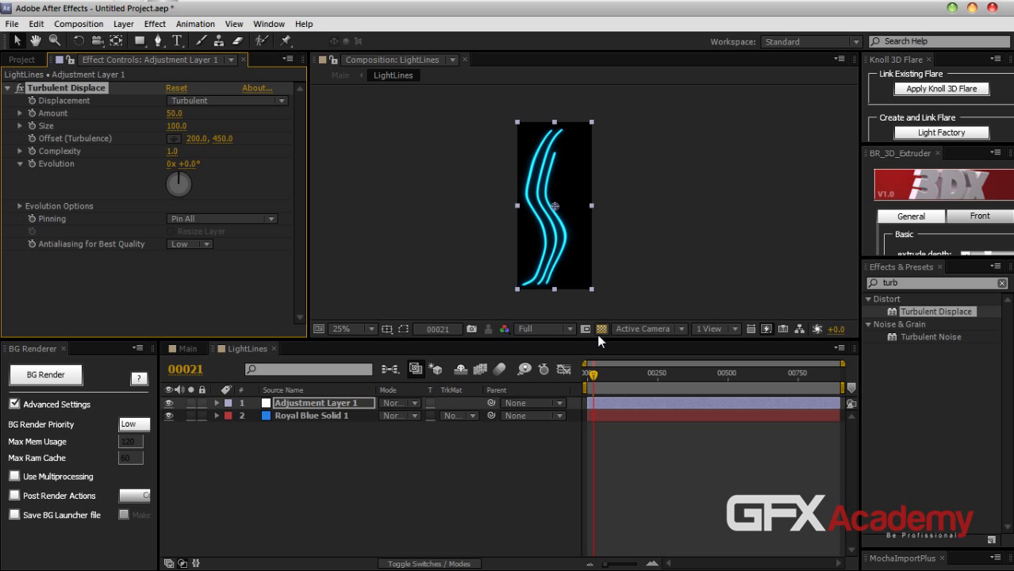
pyautogui.moveTo(592, 339); pyautogui.dragTo(587, 358)
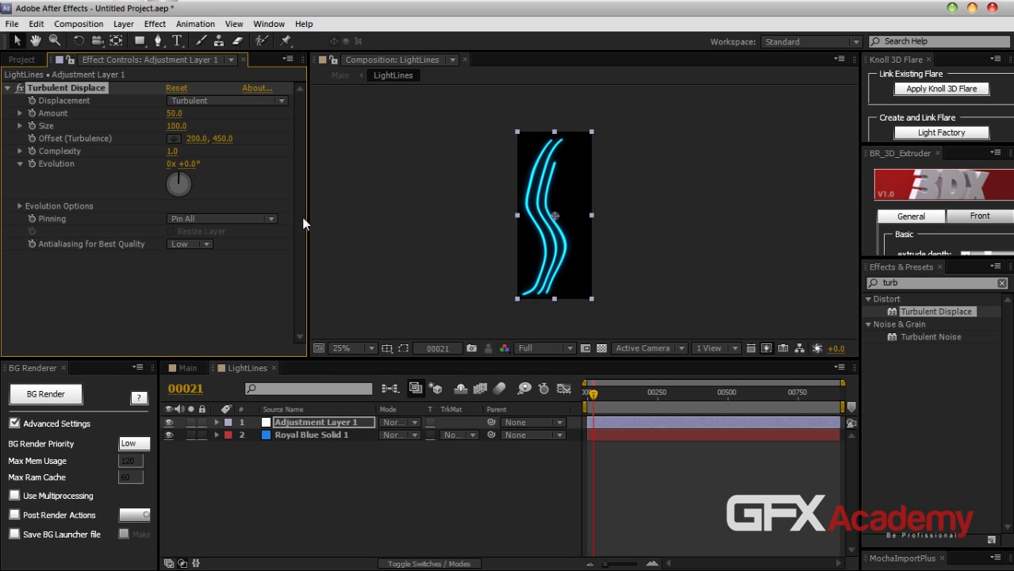
# Set Turbulent Displace's Amount to 26, Size to 40 and Complexity to 2.3, and preview the lines in Main
pyautogui.moveTo(176, 125); pyautogui.dragTo(272, 155)
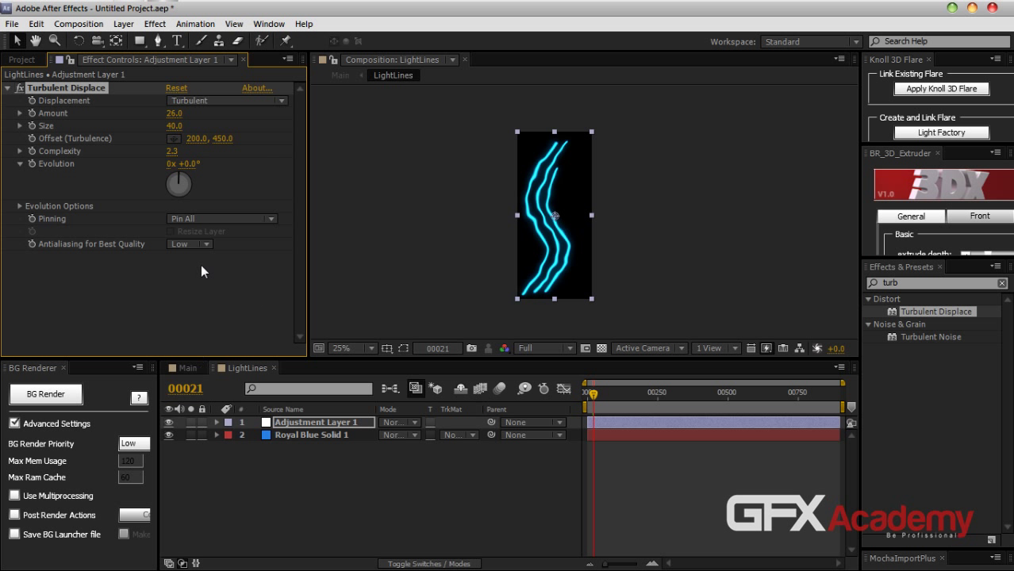
pyautogui.click(184, 367)
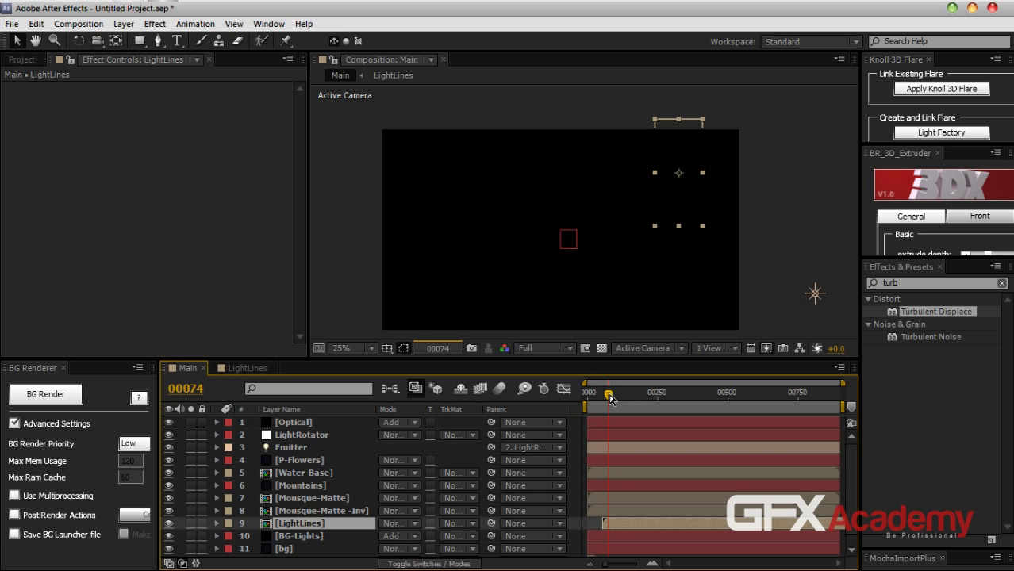
pyautogui.moveTo(610, 397)
pyautogui.mouseDown()
pyautogui.moveTo(596, 392)
pyautogui.moveTo(613, 395)
pyautogui.mouseUp()
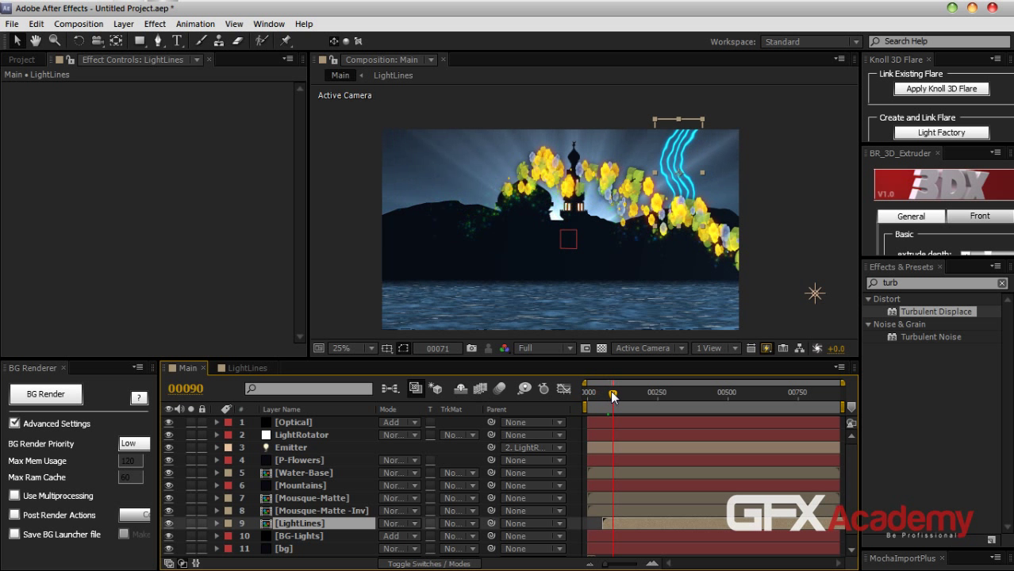
# In LightLines, raise the Turbulent Displace Size to 173
pyautogui.click(237, 368)
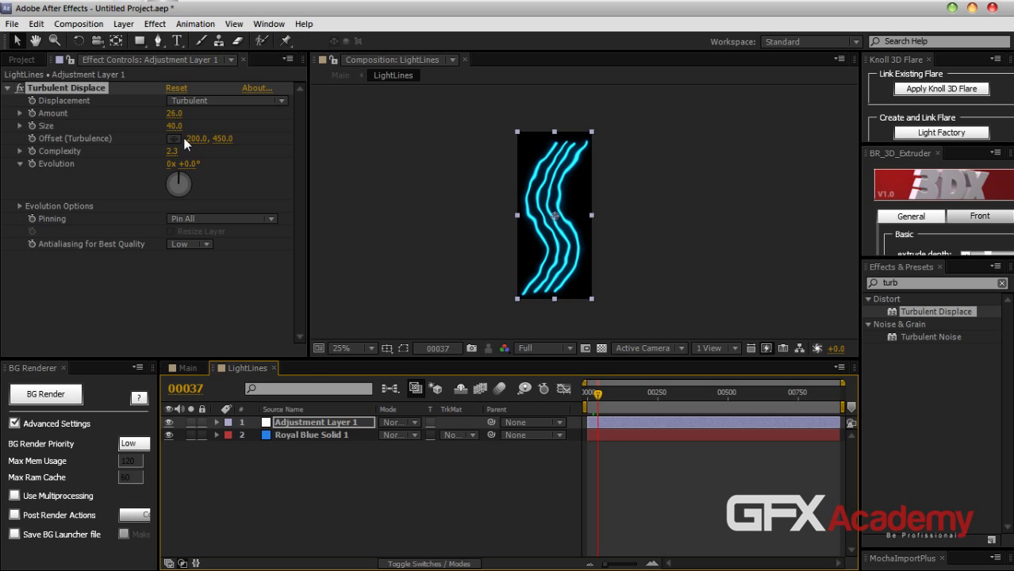
pyautogui.moveTo(174, 126); pyautogui.dragTo(263, 124)
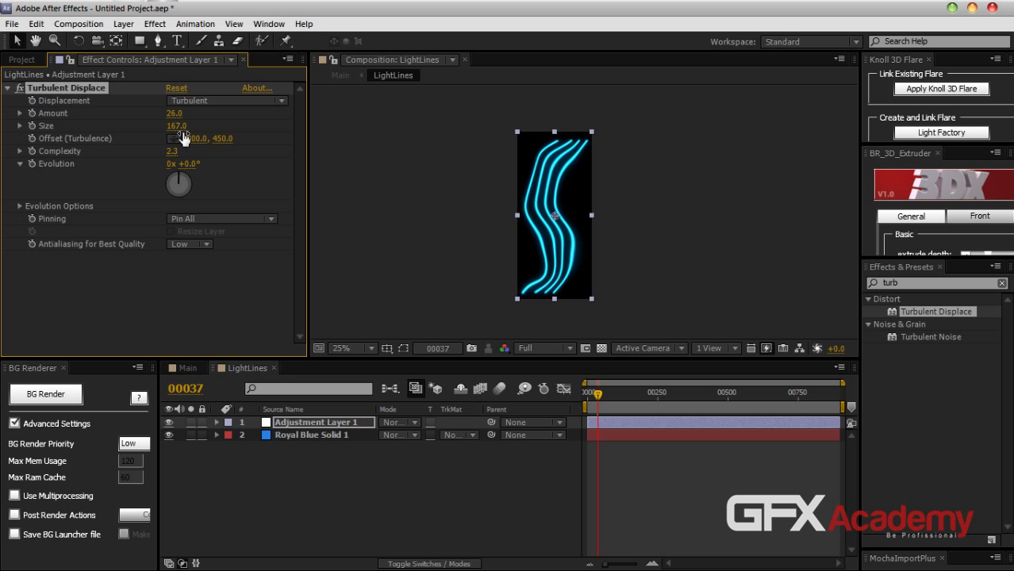
pyautogui.moveTo(176, 127); pyautogui.dragTo(188, 130)
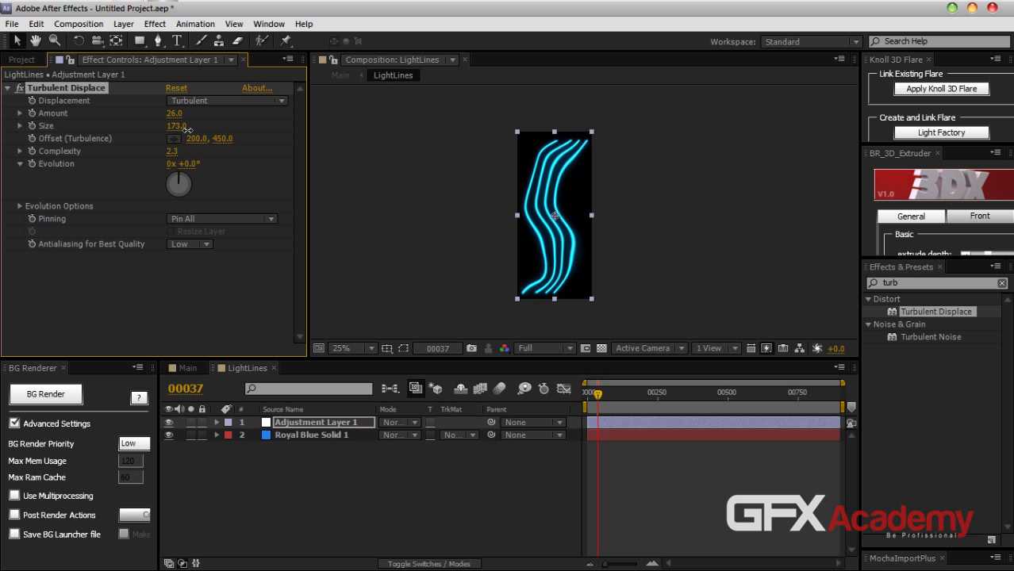
# Set the Turbulent Displace Displacement type to Turbulent Smoother after trying Twist, and check the lines in Main around frame 82
pyautogui.click(225, 97)
pyautogui.click(218, 150)
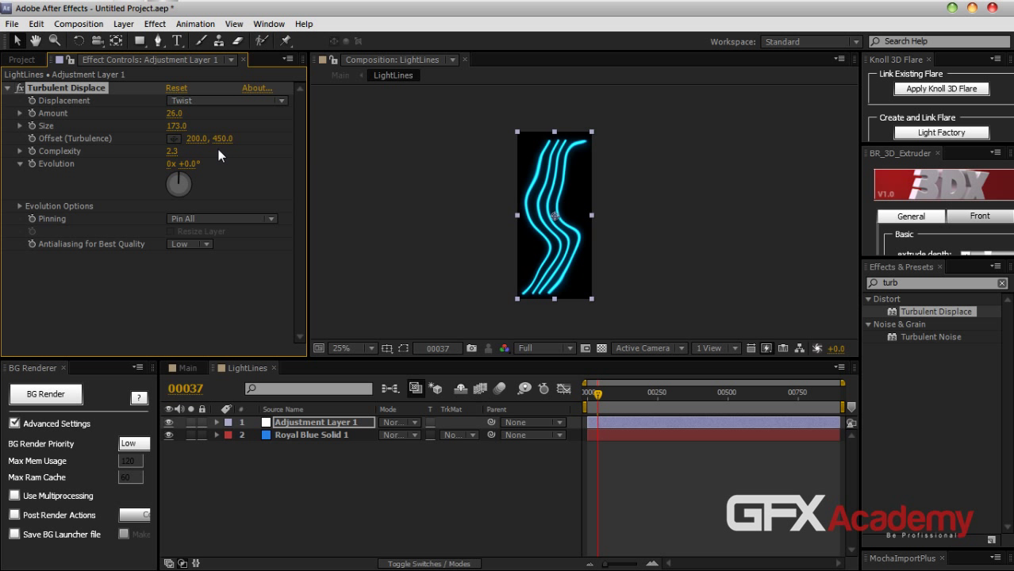
pyautogui.click(227, 101)
pyautogui.click(232, 171)
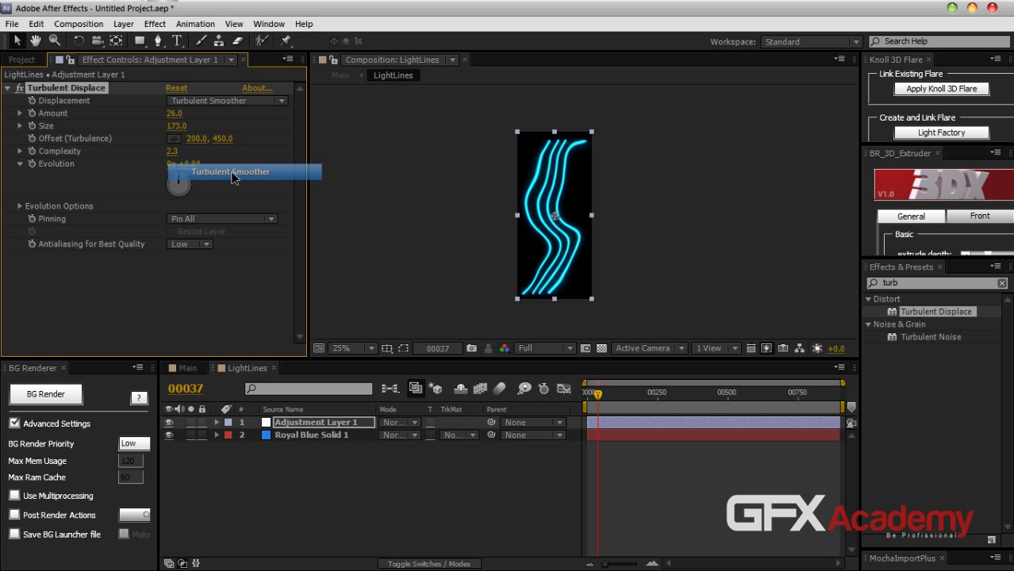
pyautogui.click(188, 368)
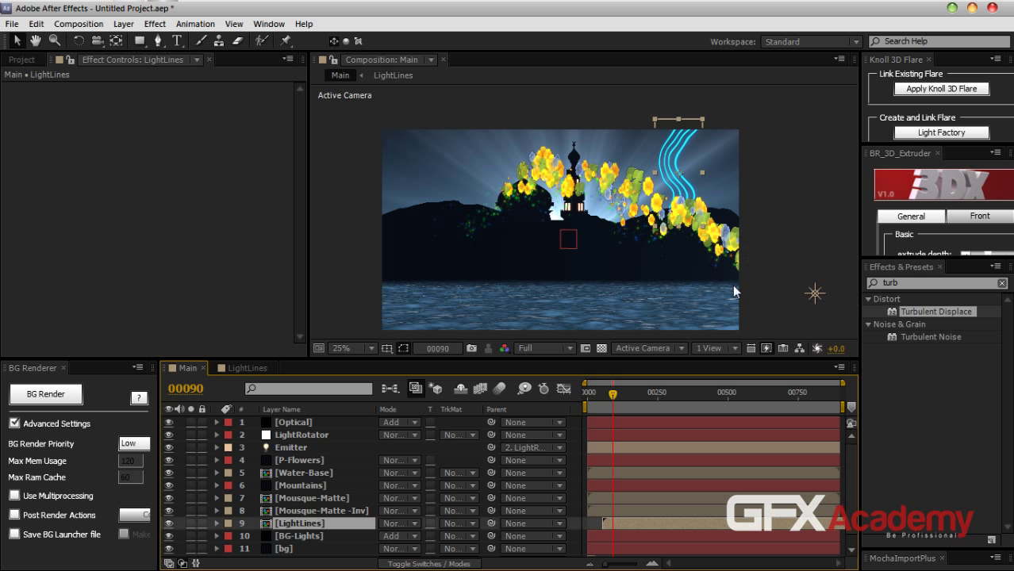
pyautogui.moveTo(620, 393)
pyautogui.mouseDown()
pyautogui.moveTo(596, 396)
pyautogui.moveTo(611, 400)
pyautogui.mouseUp()
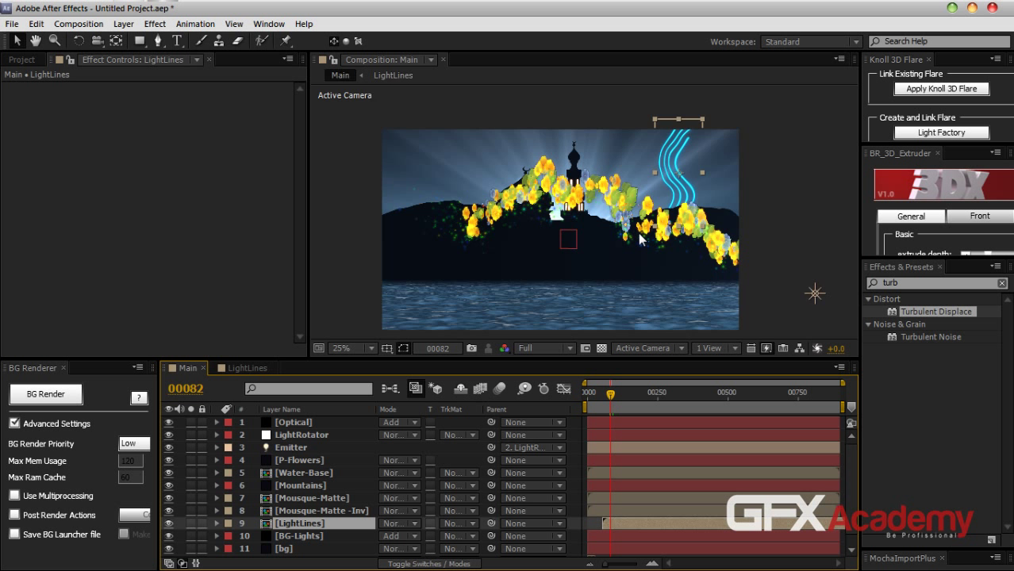
pyautogui.press('.')
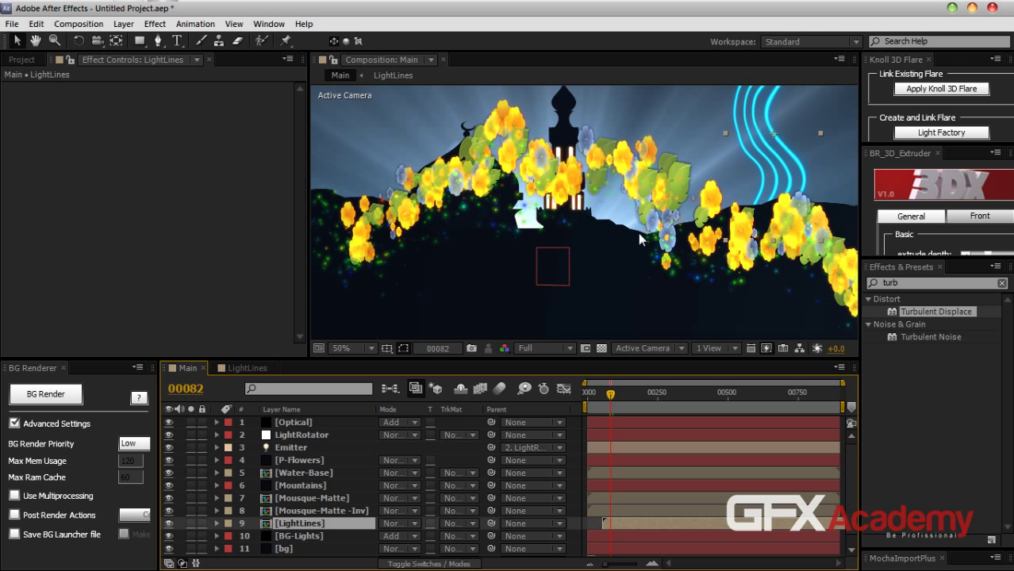
pyautogui.press(',')
pyautogui.moveTo(673, 222); pyautogui.dragTo(683, 240)
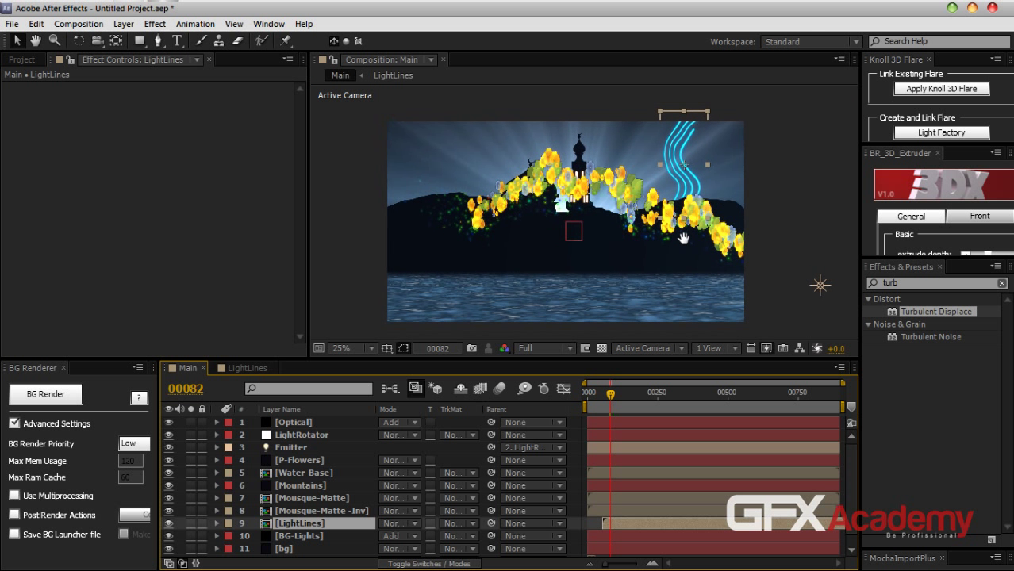
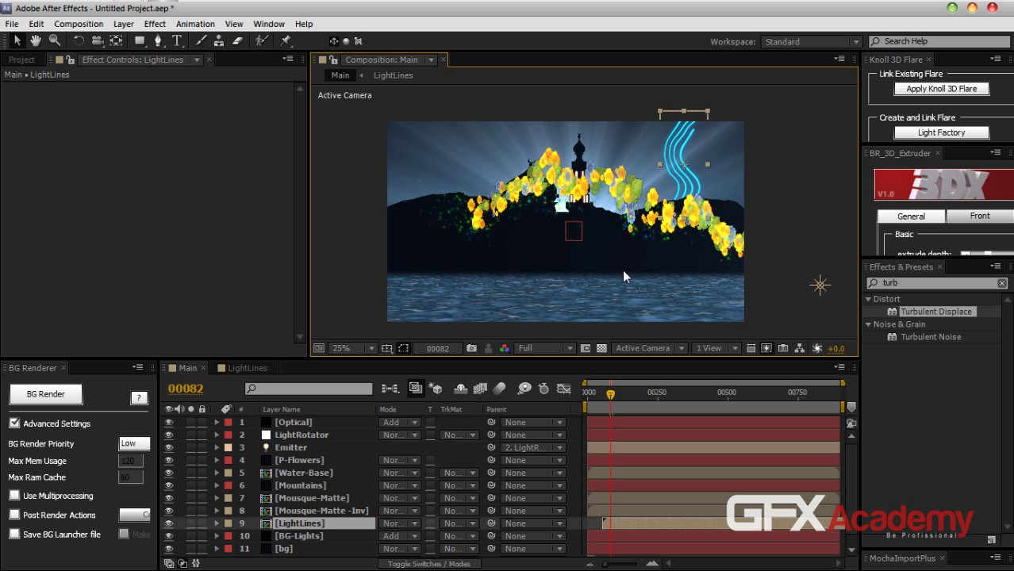
# Add an adjustment layer at the top of the Main composition and apply Box Blur to it
pyautogui.click(123, 23)
pyautogui.moveTo(131, 36)
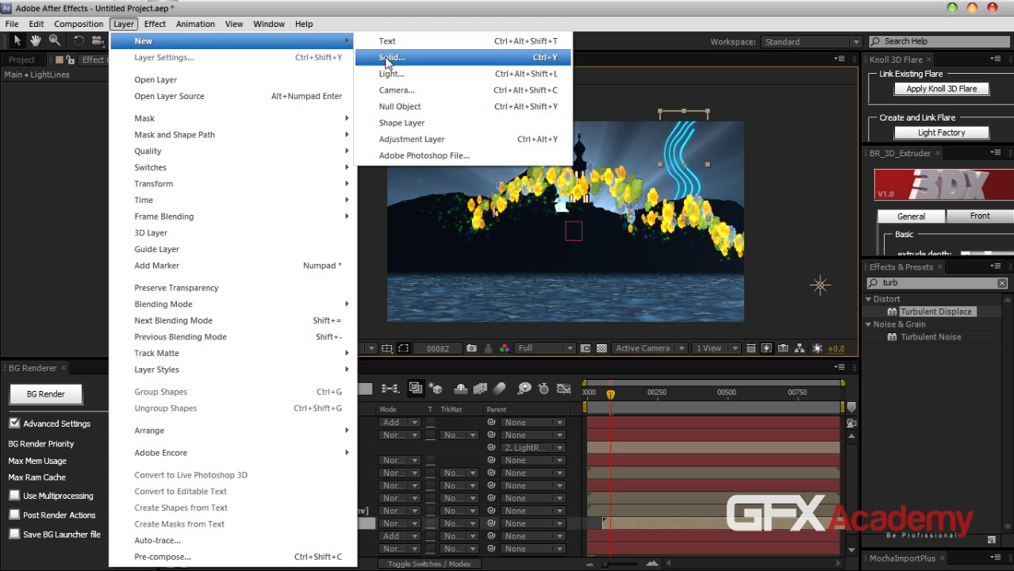
pyautogui.click(413, 138)
pyautogui.click(910, 283)
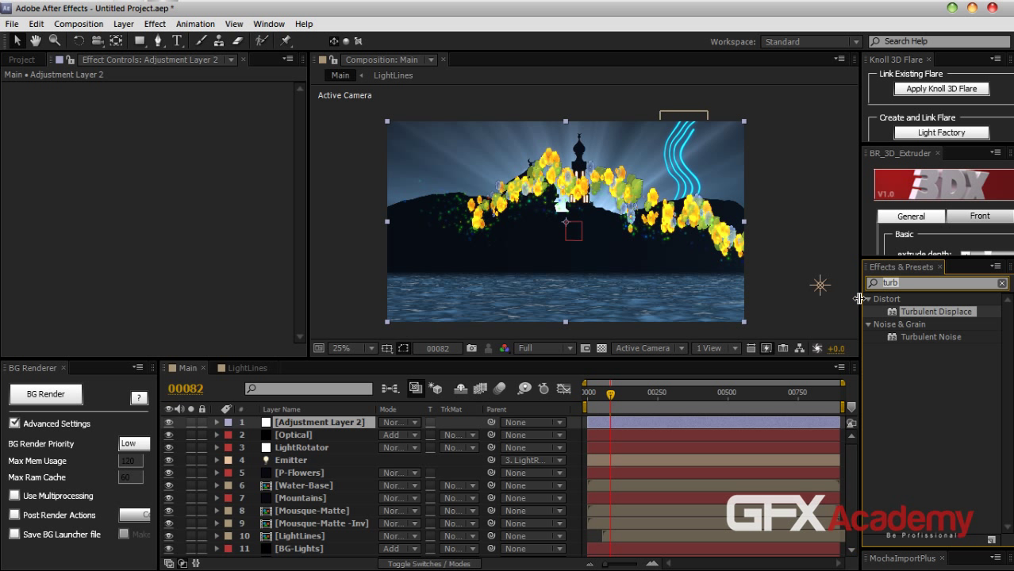
pyautogui.write('box')
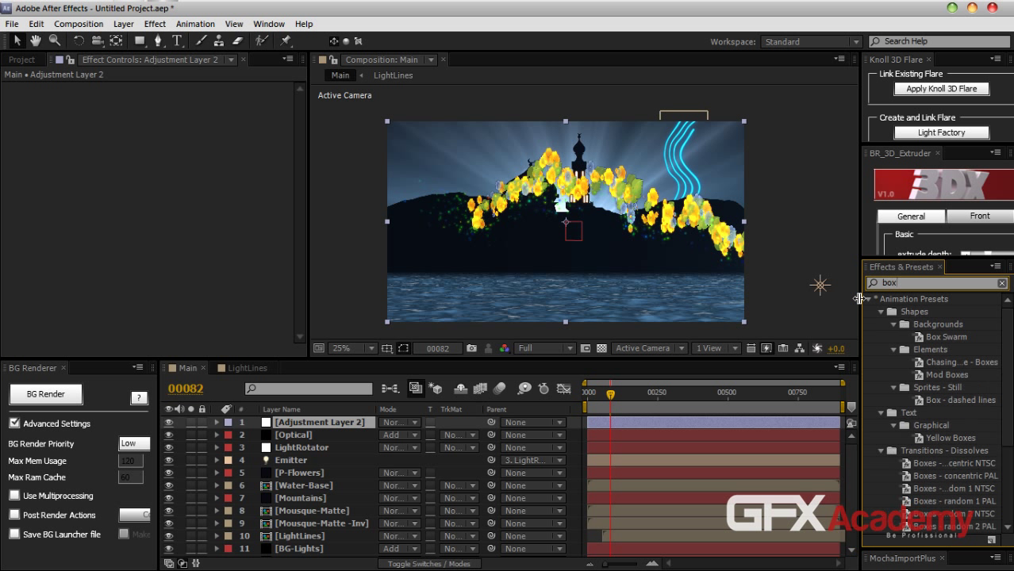
pyautogui.scroll(-5, 985, 381)
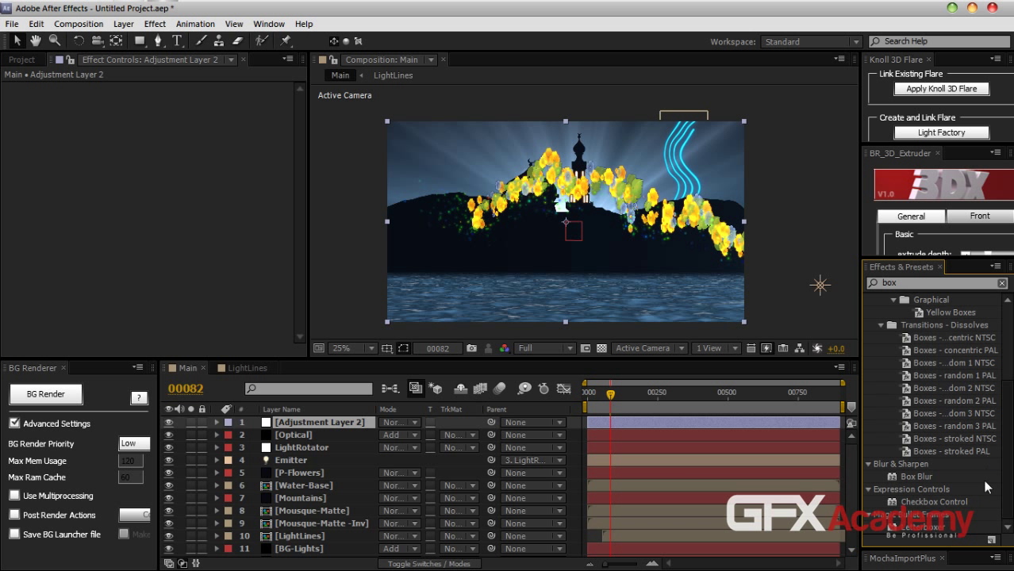
pyautogui.click(919, 477)
pyautogui.moveTo(918, 477); pyautogui.dragTo(310, 421)
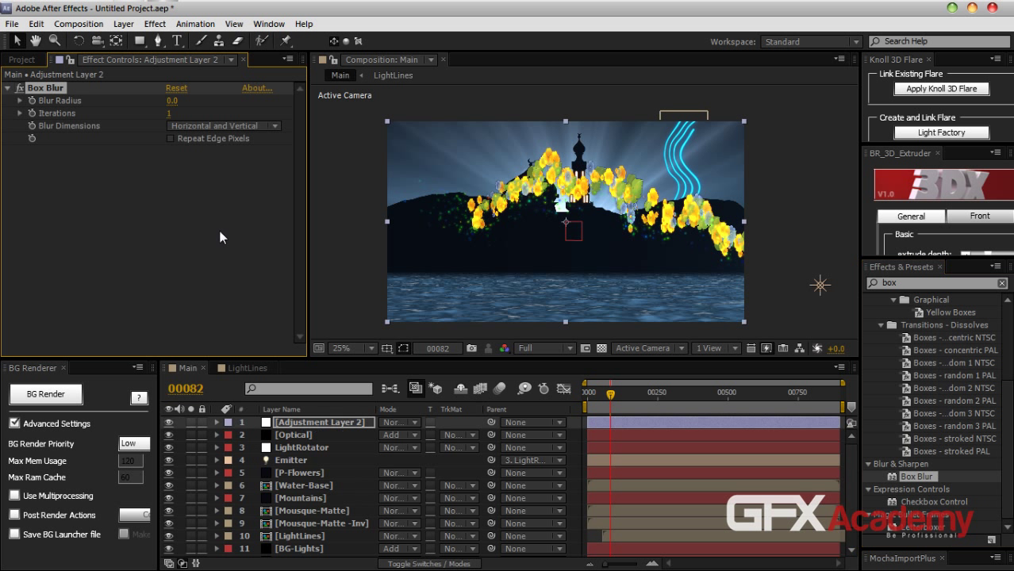
# Set the Box Blur's Blur Radius to 2 and turn on Repeat Edge Pixels
pyautogui.click(170, 101)
pyautogui.write('2')
pyautogui.press('Return')
pyautogui.click(171, 139)
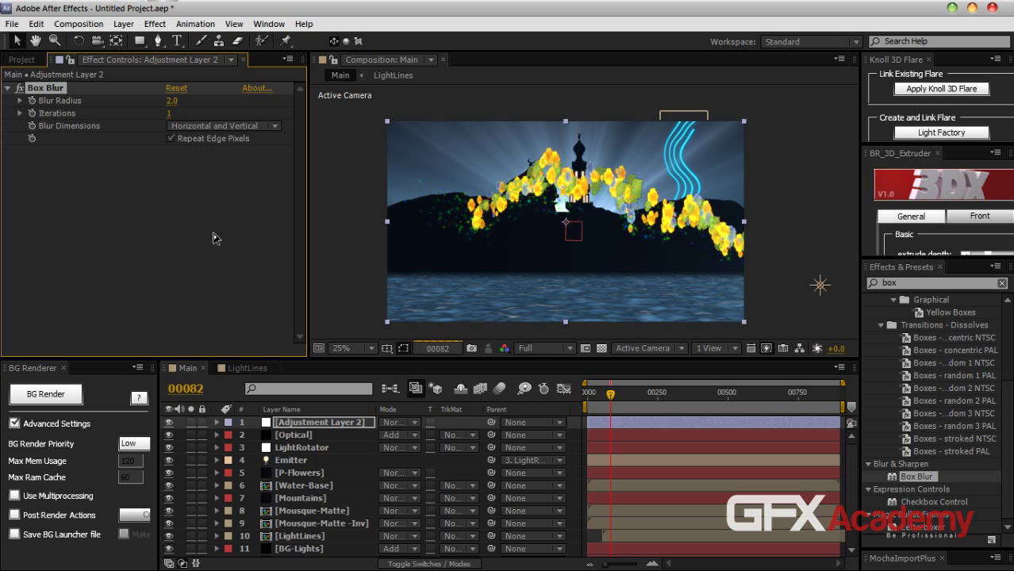
# Try the Overlay blending mode on the Box Blur adjustment layer
pyautogui.click(392, 426)
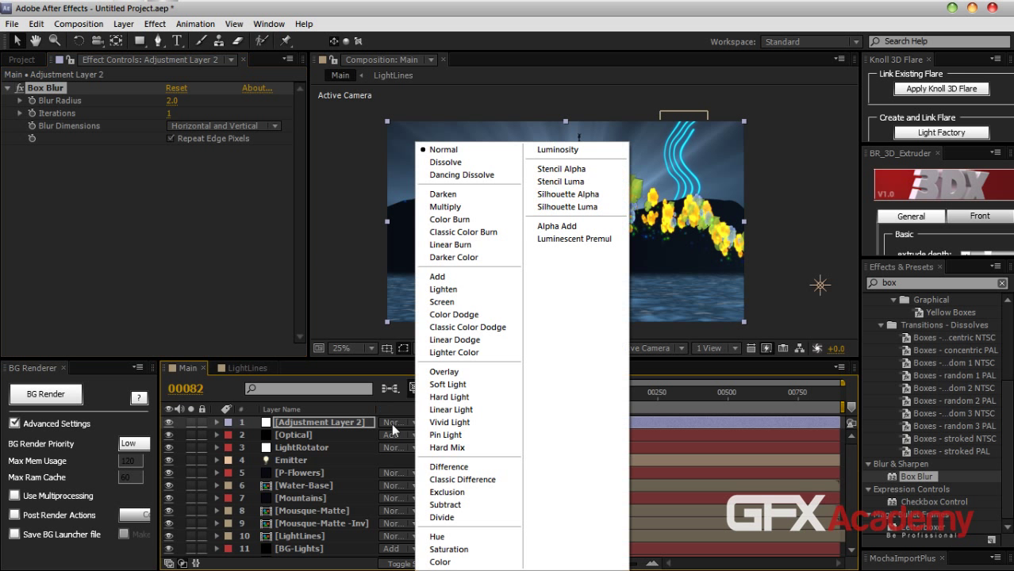
pyautogui.click(441, 369)
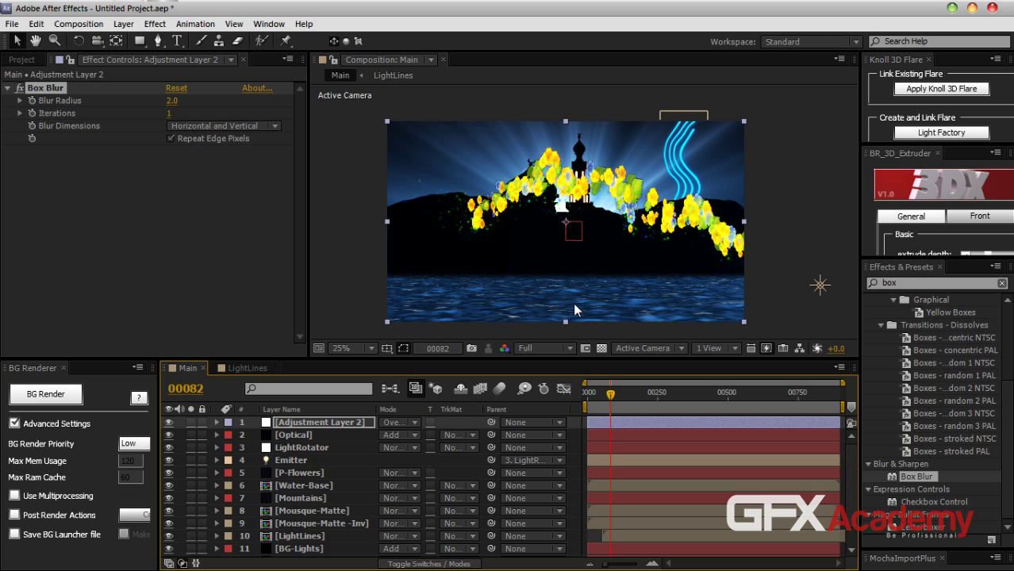
pyautogui.moveTo(648, 289); pyautogui.dragTo(627, 290)
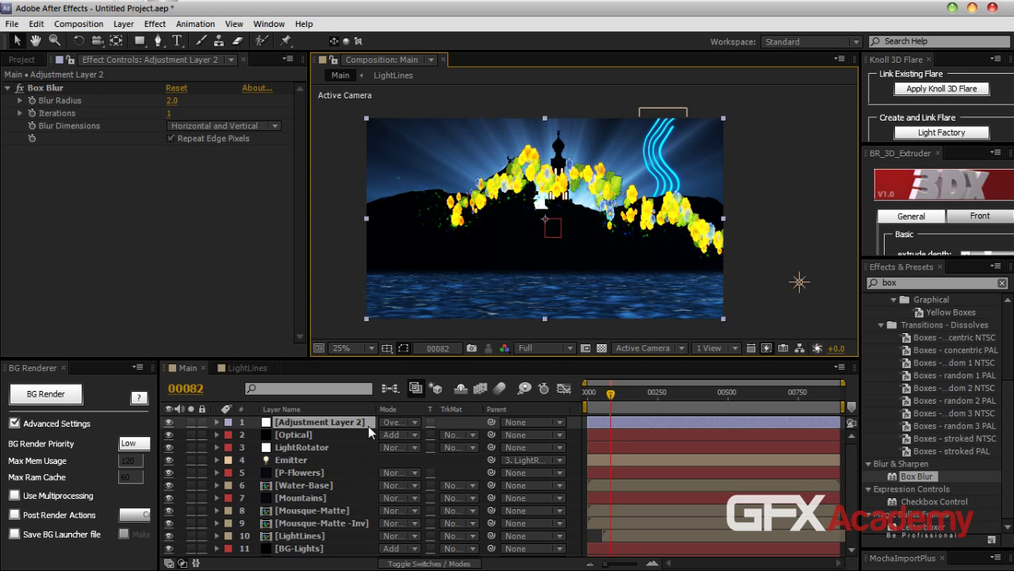
# Set the Box Blur adjustment layer's blending mode to Soft Light and the blur's Iterations to 2
pyautogui.click(395, 422)
pyautogui.click(441, 384)
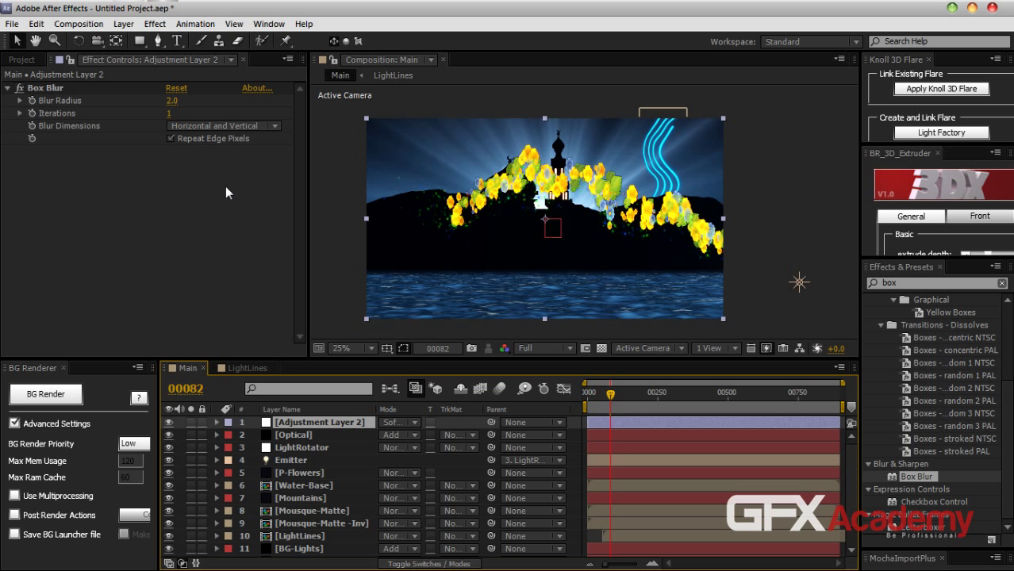
pyautogui.click(171, 138)
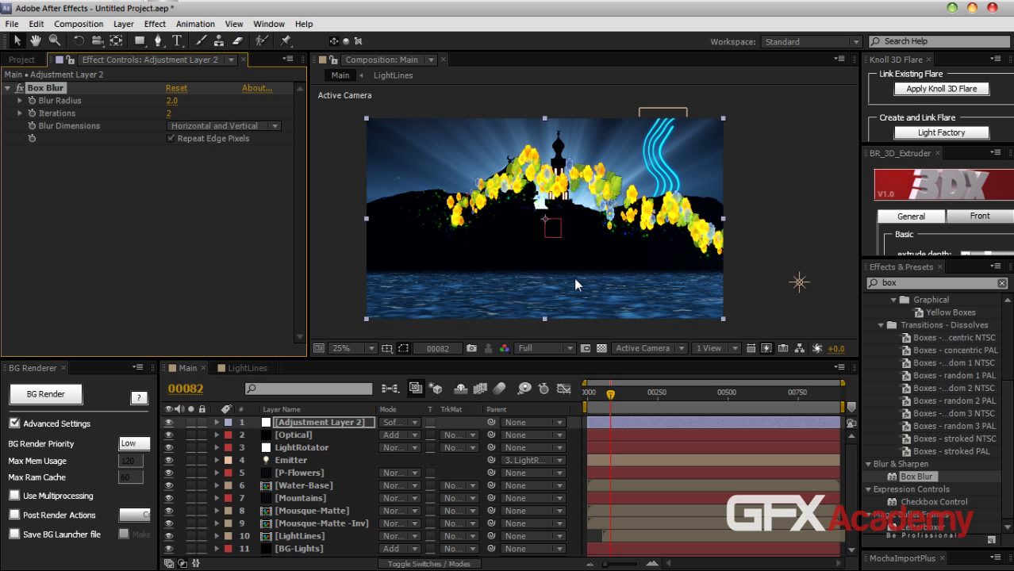
# Add another adjustment layer at the top of the Main composition
pyautogui.click(123, 23)
pyautogui.moveTo(167, 41)
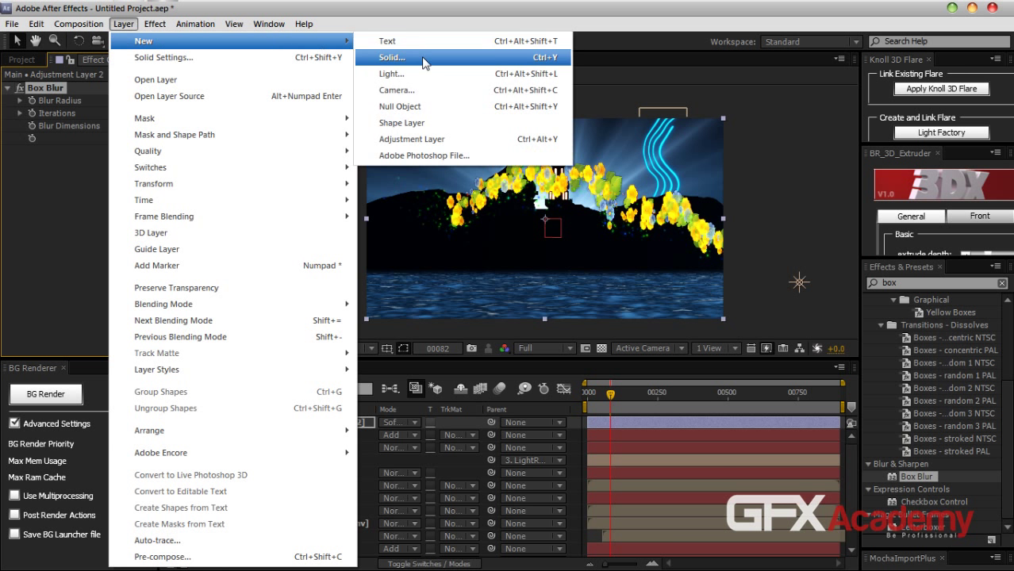
pyautogui.click(423, 141)
# Apply Curves to the new top adjustment layer and bend the RGB curve upward slightly to brighten the scene
pyautogui.click(913, 289)
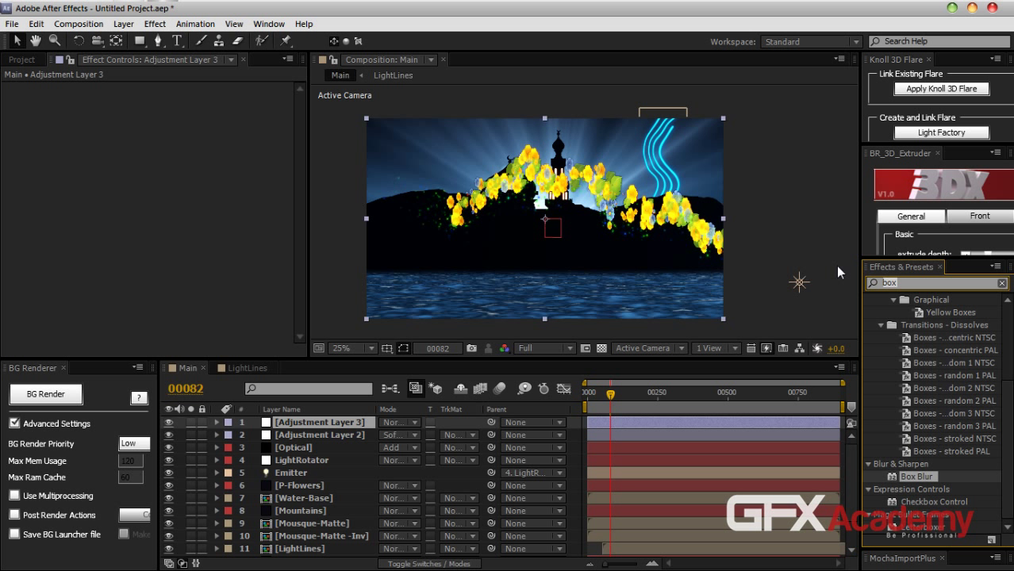
pyautogui.write('curv')
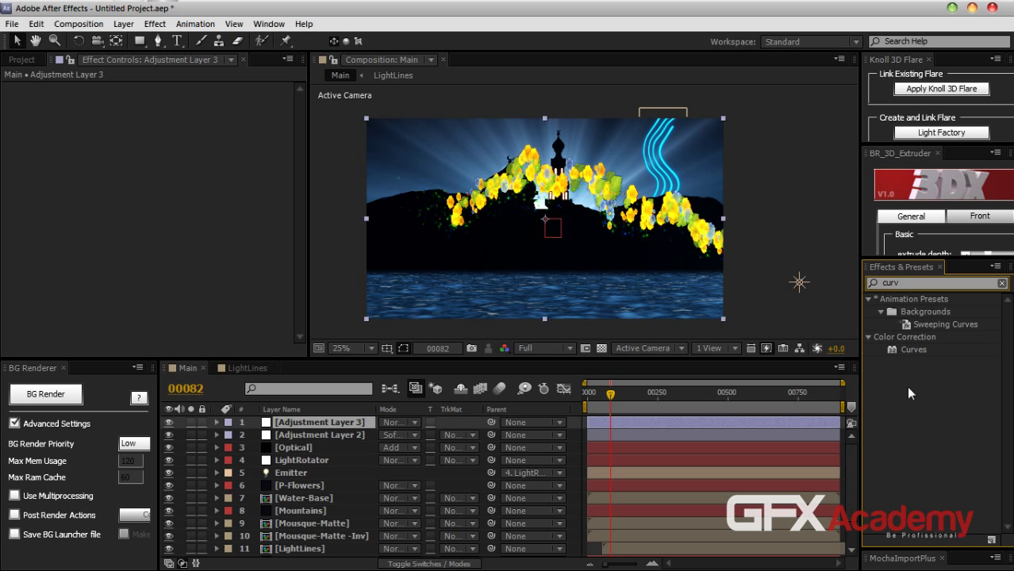
pyautogui.moveTo(916, 355); pyautogui.dragTo(306, 423)
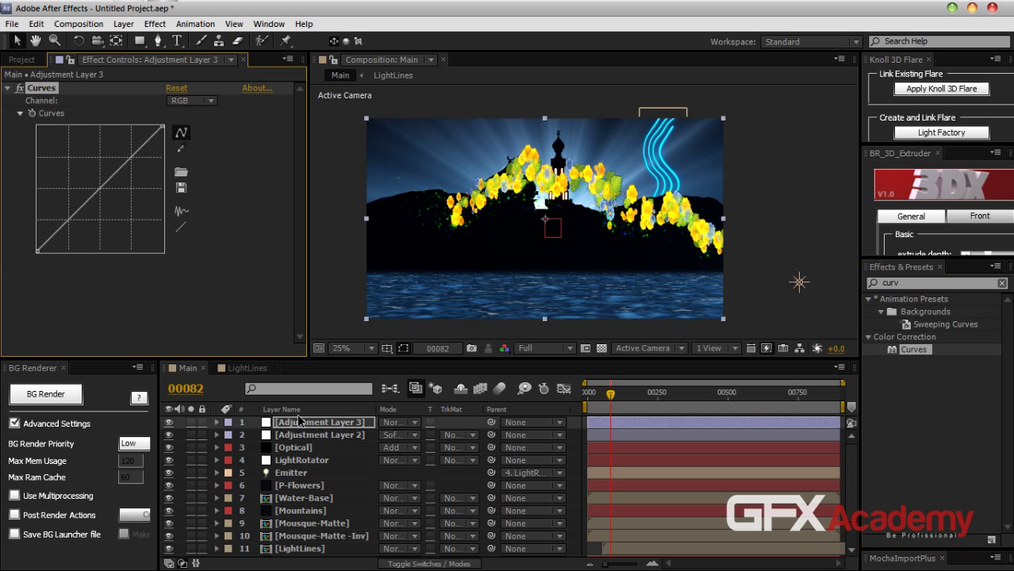
pyautogui.moveTo(132, 158); pyautogui.dragTo(122, 147)
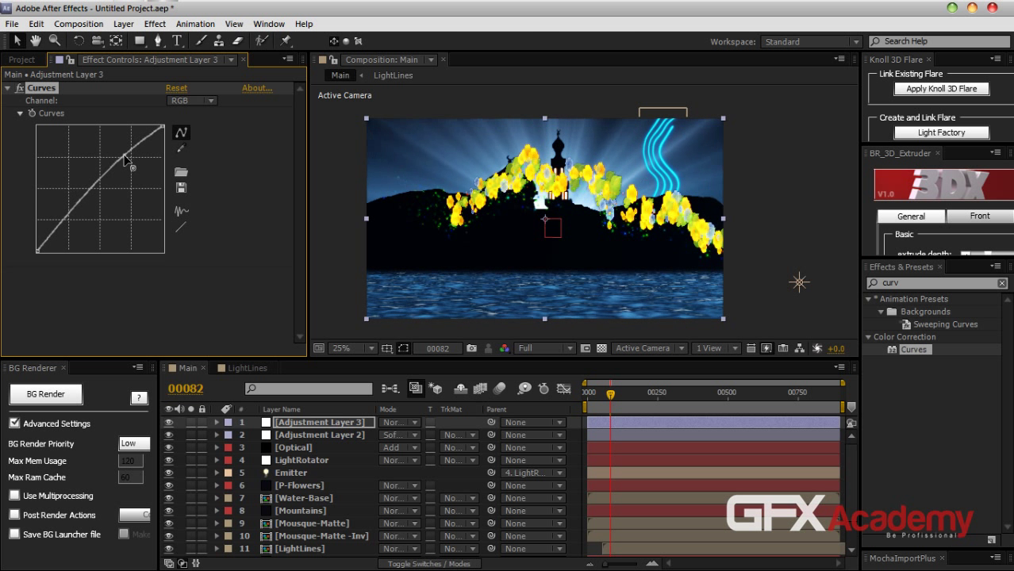
# Pull the lower part of the RGB curve down for contrast, and move Adjustment Layer 3 below Adjustment Layer 2
pyautogui.moveTo(52, 240); pyautogui.dragTo(62, 226)
pyautogui.moveTo(302, 423); pyautogui.dragTo(303, 441)
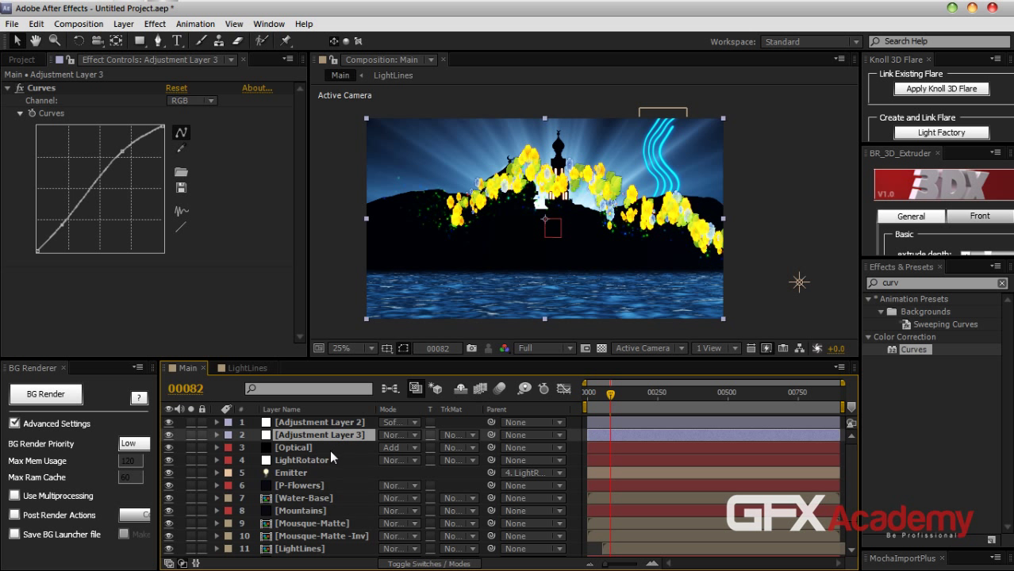
pyautogui.click(343, 423)
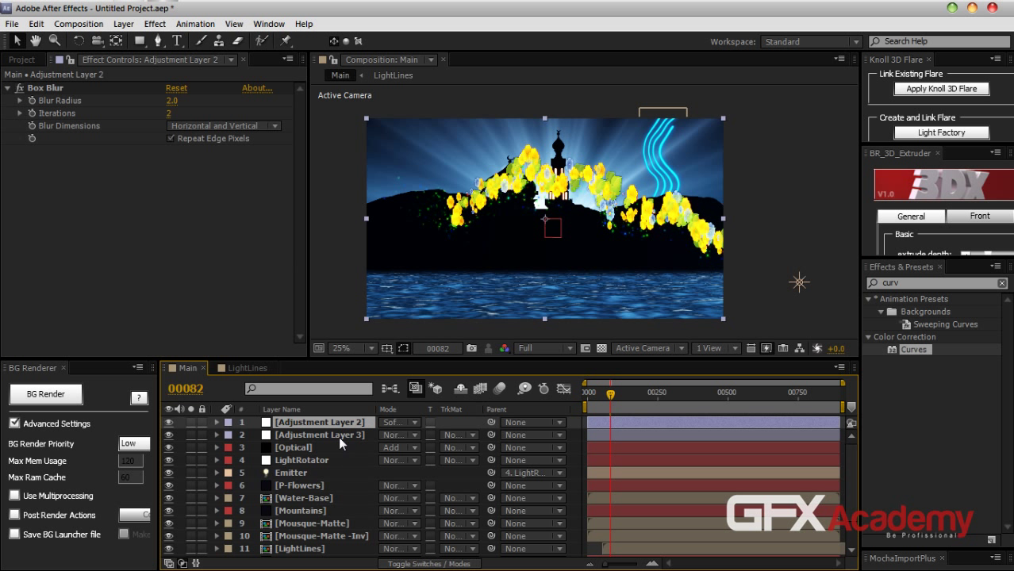
# Soften the Curves effect on Adjustment Layer 3 by bringing both RGB curve points back close to the straight diagonal
pyautogui.click(338, 435)
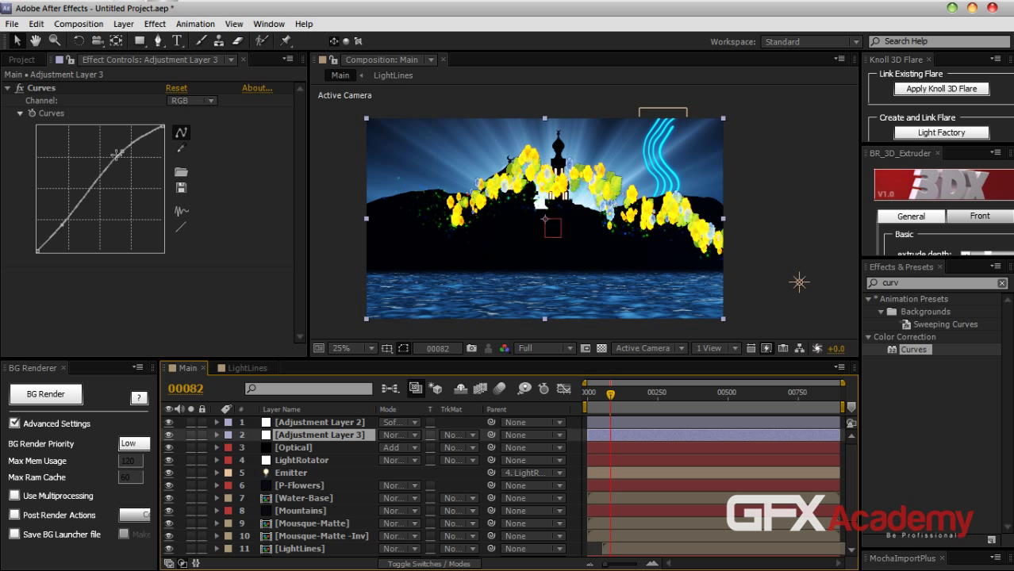
pyautogui.moveTo(120, 156)
pyautogui.mouseDown()
pyautogui.moveTo(132, 169)
pyautogui.moveTo(127, 162)
pyautogui.mouseUp()
pyautogui.moveTo(61, 225)
pyautogui.mouseDown()
pyautogui.moveTo(63, 233)
pyautogui.moveTo(62, 224)
pyautogui.mouseUp()
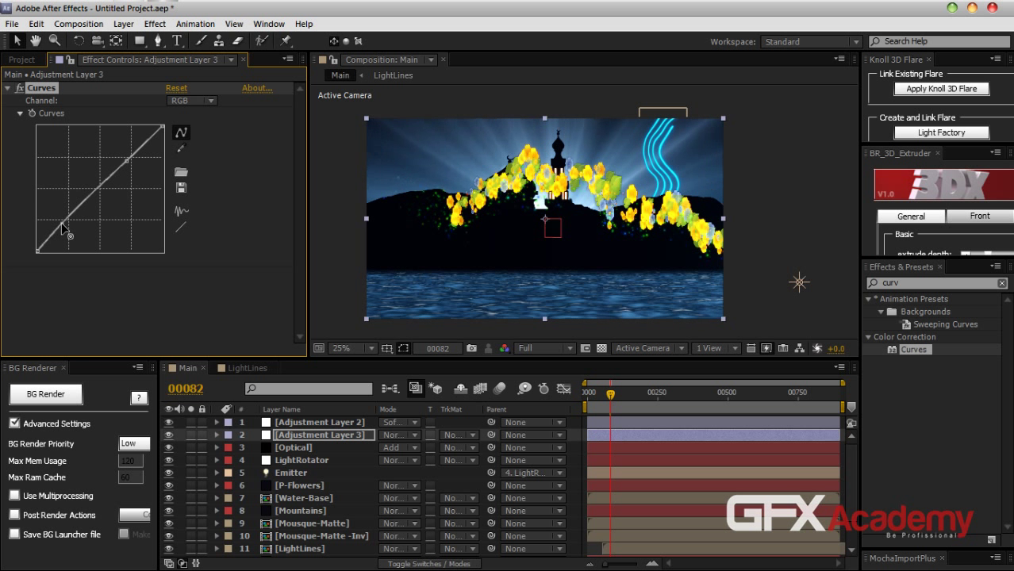
pyautogui.click(744, 188)
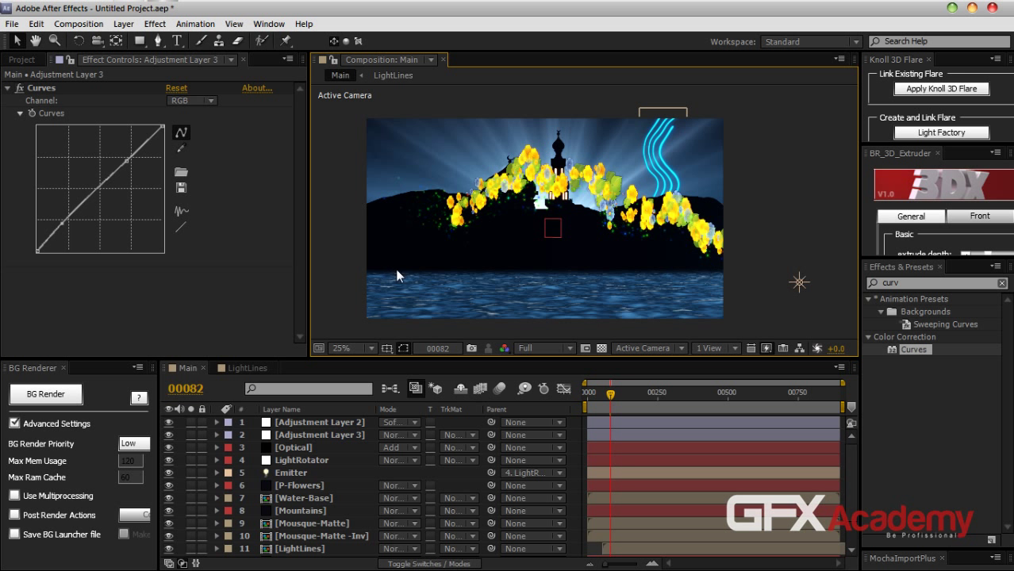
# Duplicate the LightLines layer in the Main composition at frame 191 and rename the copy Ref
pyautogui.moveTo(611, 394)
pyautogui.mouseDown()
pyautogui.moveTo(588, 398)
pyautogui.moveTo(612, 404)
pyautogui.moveTo(596, 399)
pyautogui.moveTo(610, 405)
pyautogui.moveTo(589, 410)
pyautogui.moveTo(597, 404)
pyautogui.mouseUp()
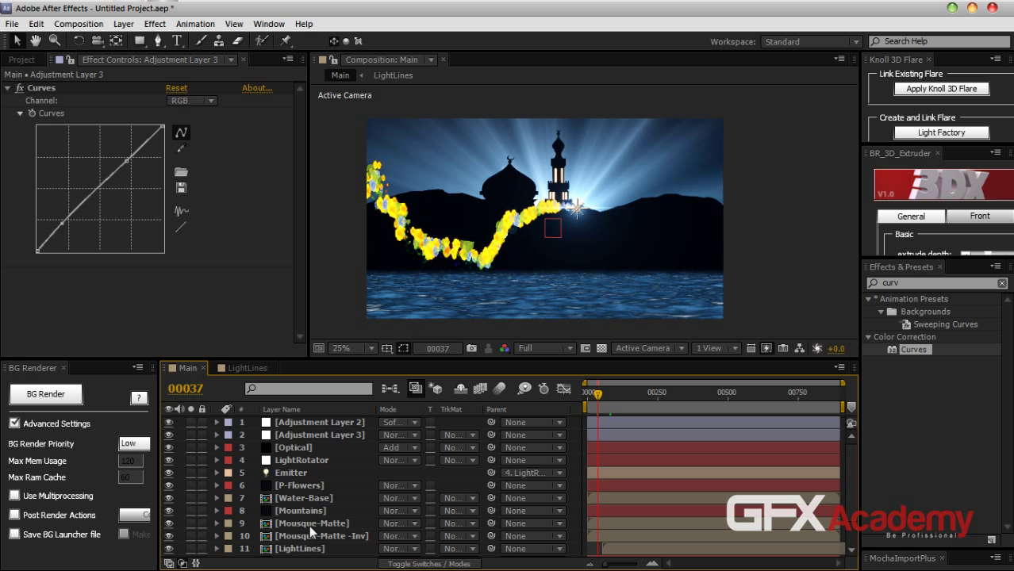
pyautogui.click(299, 549)
pyautogui.click(641, 393)
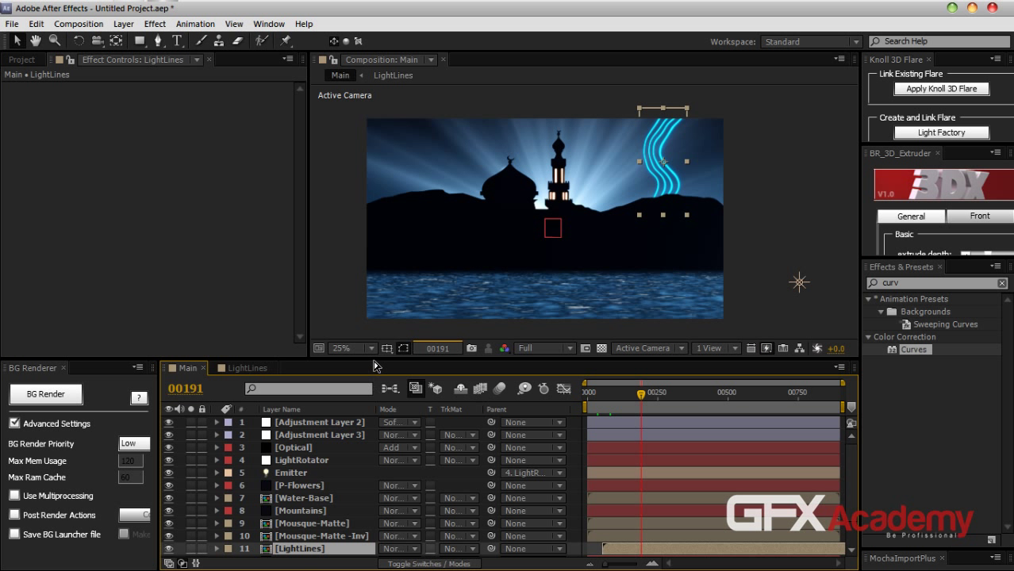
pyautogui.moveTo(375, 364); pyautogui.dragTo(371, 307)
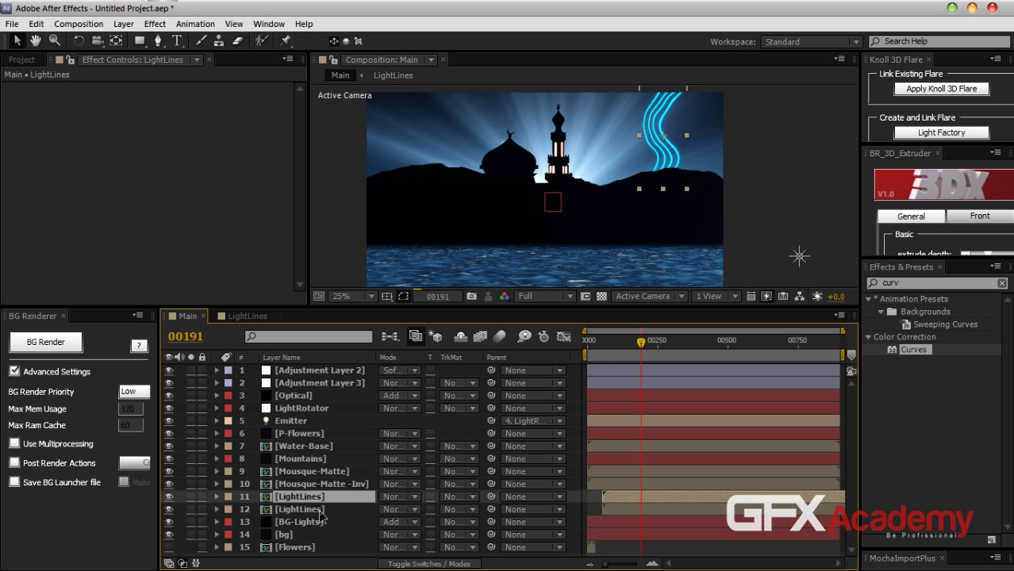
pyautogui.hotkey('ctrl', 'd')
pyautogui.press('Return')
pyautogui.write('Ref')
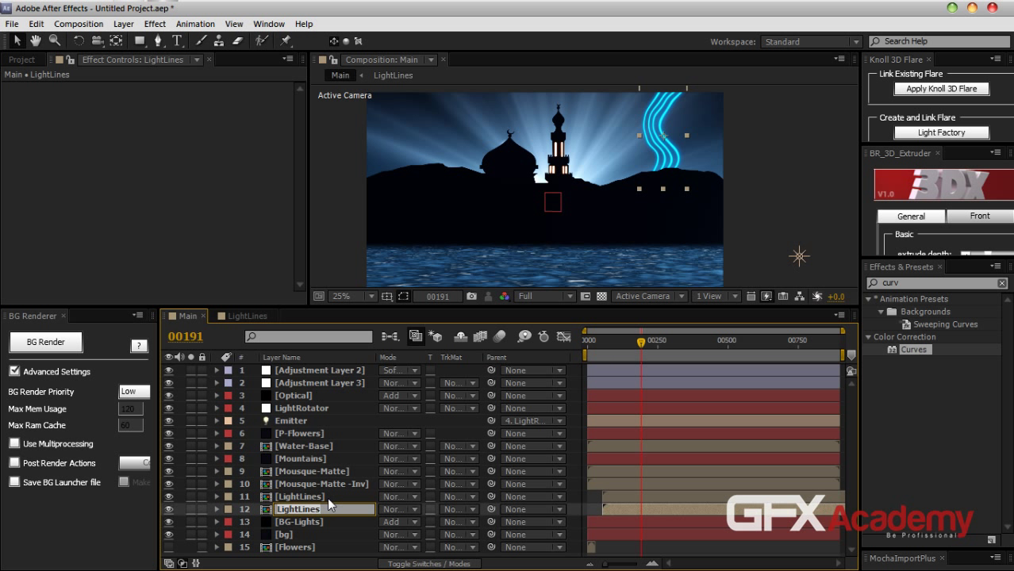
pyautogui.press('Return')
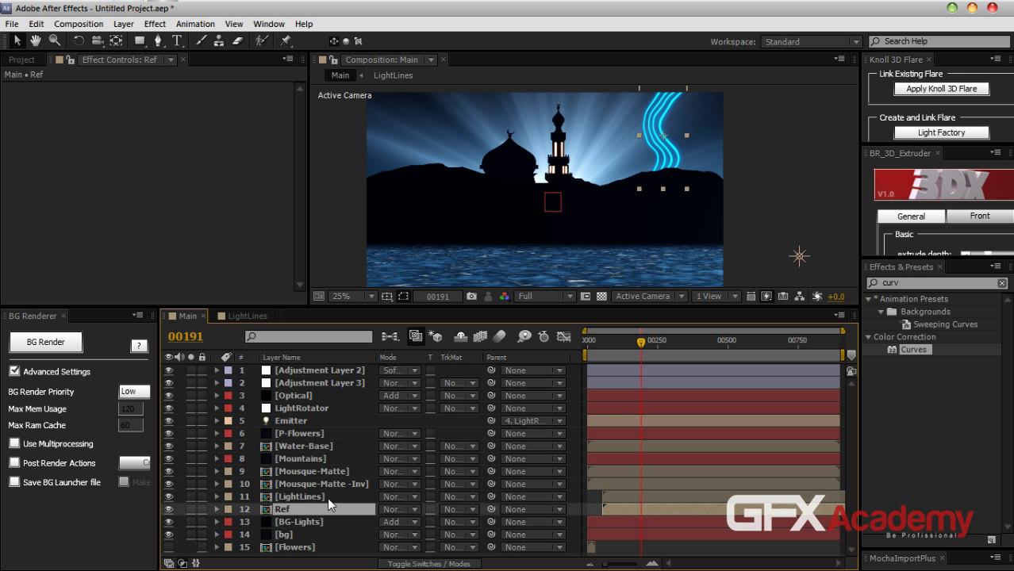
# Flip the Ref layer vertically by setting its Scale to 64, -64%, and move it below the original light lines
pyautogui.press('s')
pyautogui.click(424, 523)
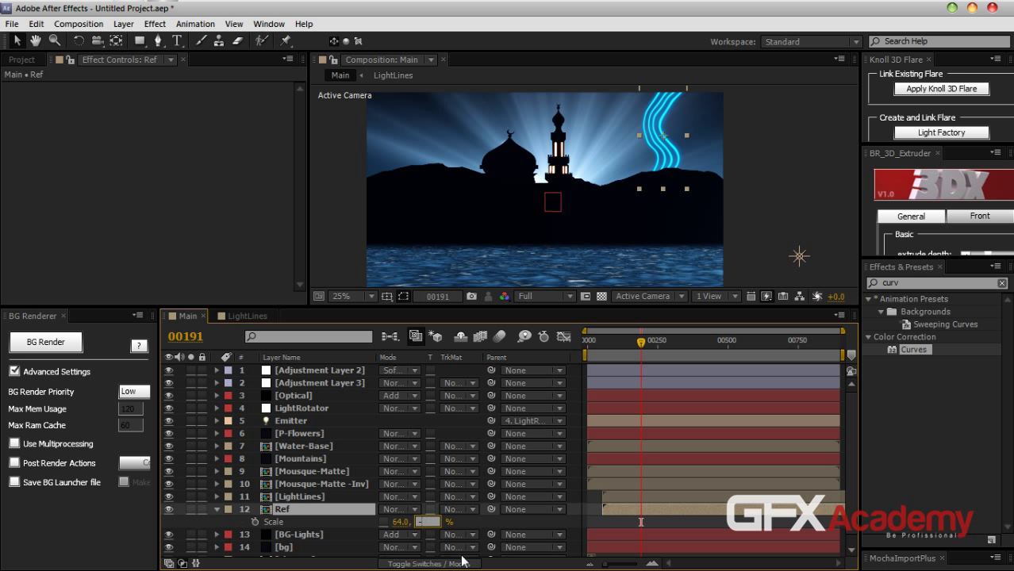
pyautogui.press('Return')
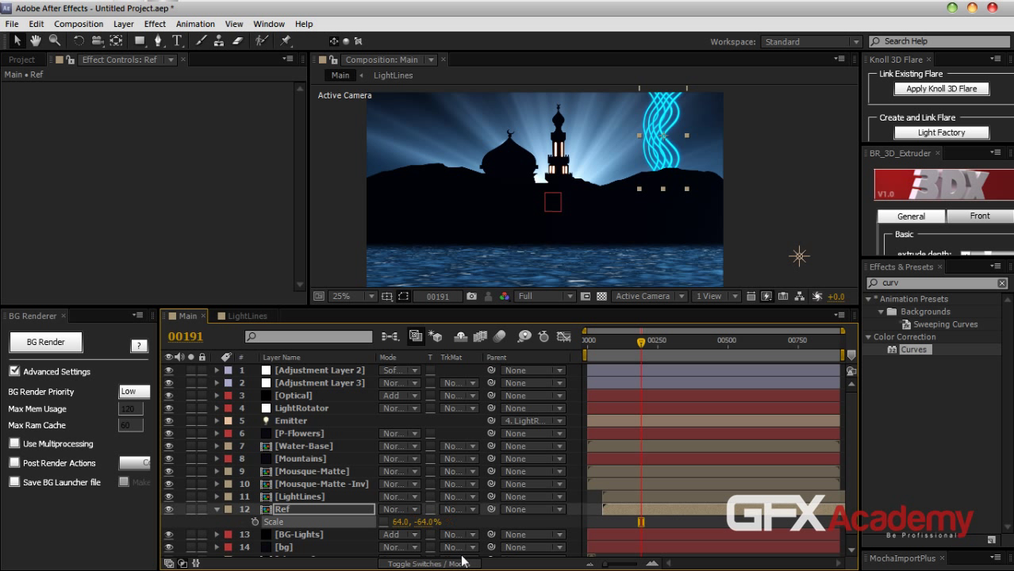
pyautogui.moveTo(653, 173); pyautogui.dragTo(671, 259)
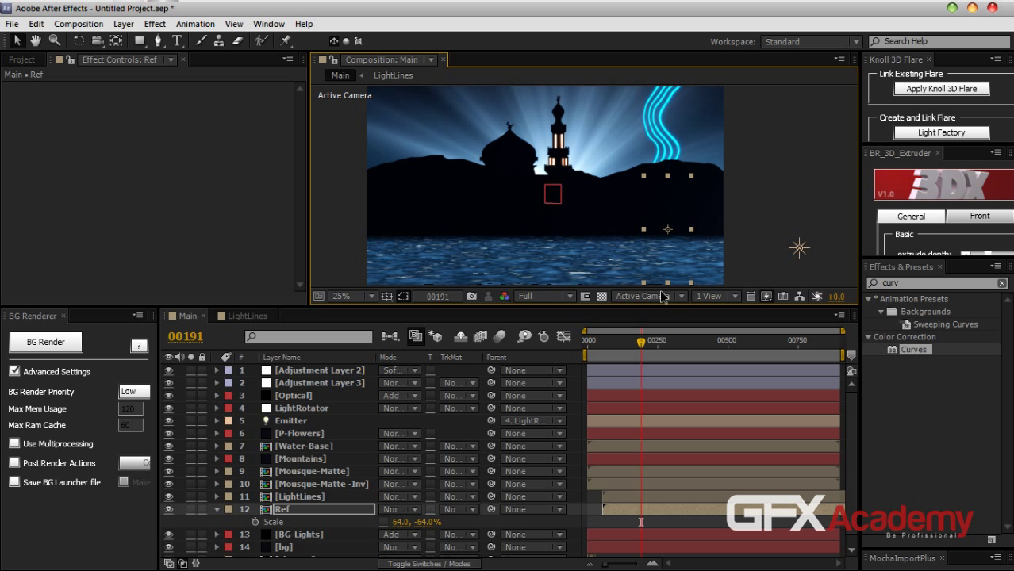
pyautogui.click(217, 510)
# Place the Ref layer directly above Water-Base in the layer order and move the flipped lines down onto the water
pyautogui.moveTo(296, 512); pyautogui.dragTo(297, 459)
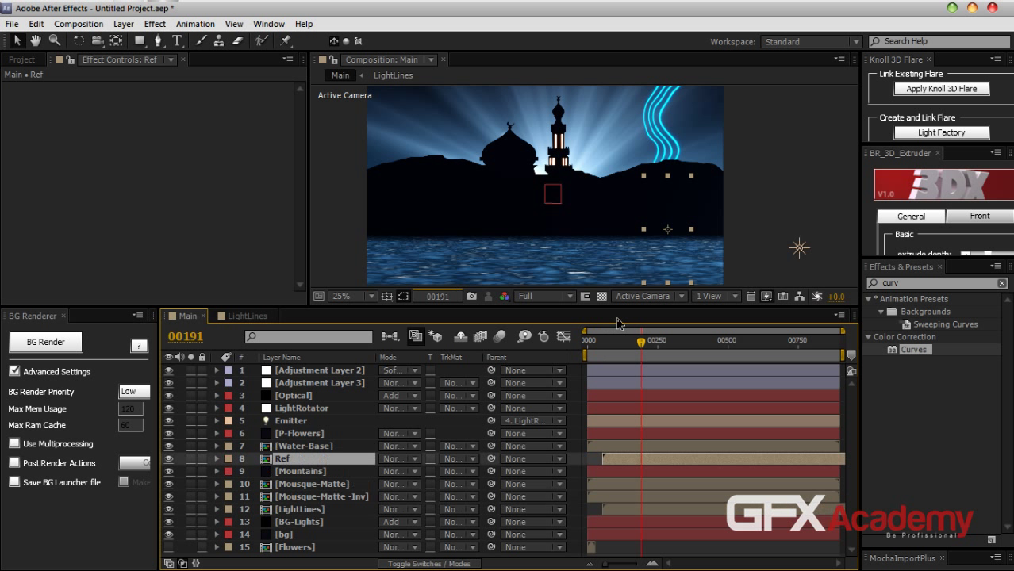
pyautogui.moveTo(316, 464); pyautogui.dragTo(316, 443)
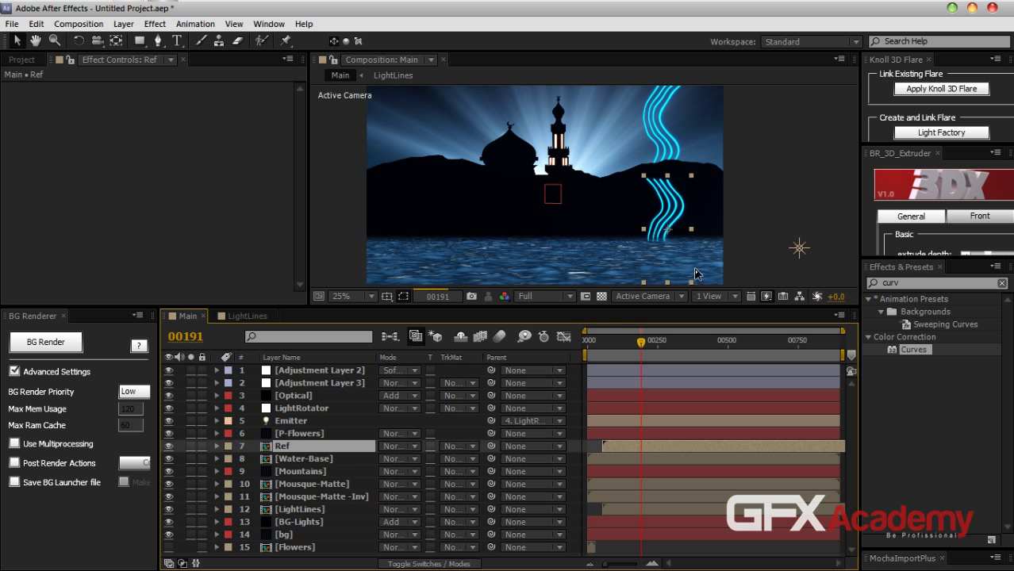
pyautogui.moveTo(674, 251)
pyautogui.mouseDown()
pyautogui.moveTo(679, 297)
pyautogui.moveTo(680, 264)
pyautogui.mouseUp()
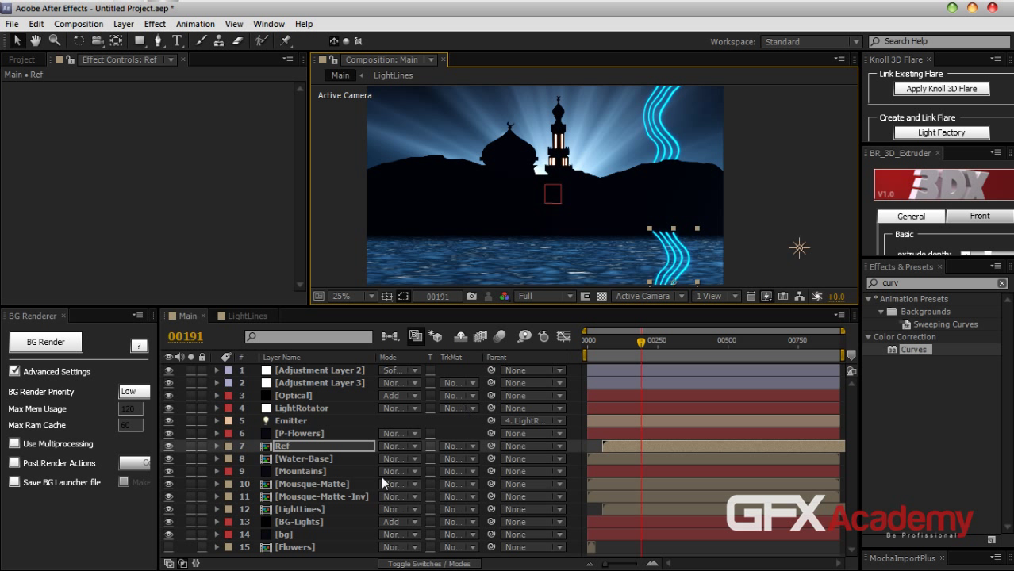
pyautogui.click(316, 446)
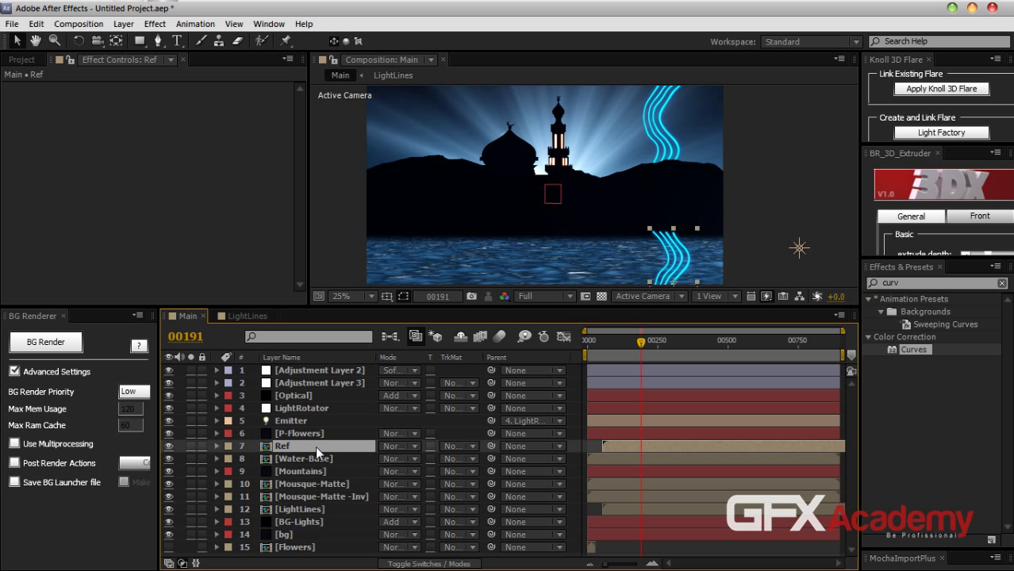
pyautogui.moveTo(316, 446)
pyautogui.mouseDown()
pyautogui.moveTo(317, 476)
pyautogui.moveTo(306, 439)
pyautogui.mouseUp()
# Apply Linear Wipe to the Ref layer with Wipe Angle 0°, Transition Completion 10% and Feather 26
pyautogui.scroll(-2, 670, 274)
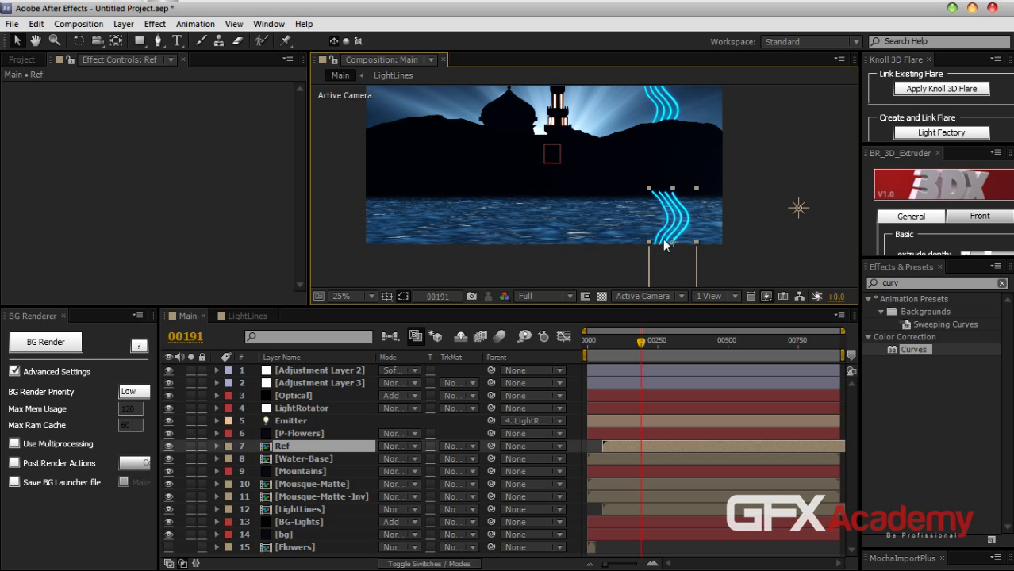
pyautogui.hotkey('ctrl', '5')
pyautogui.write('linear')
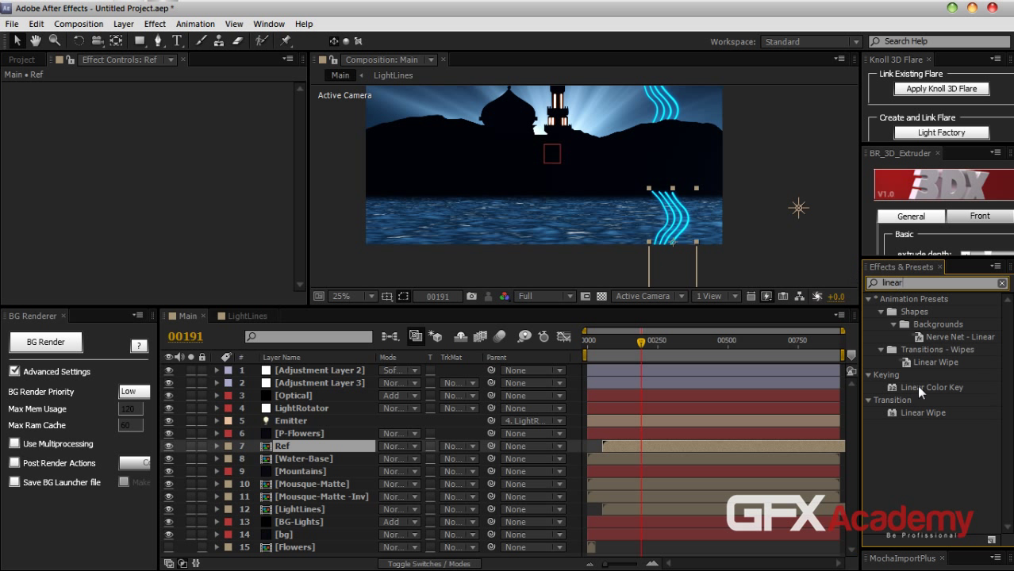
pyautogui.moveTo(920, 409); pyautogui.dragTo(309, 443)
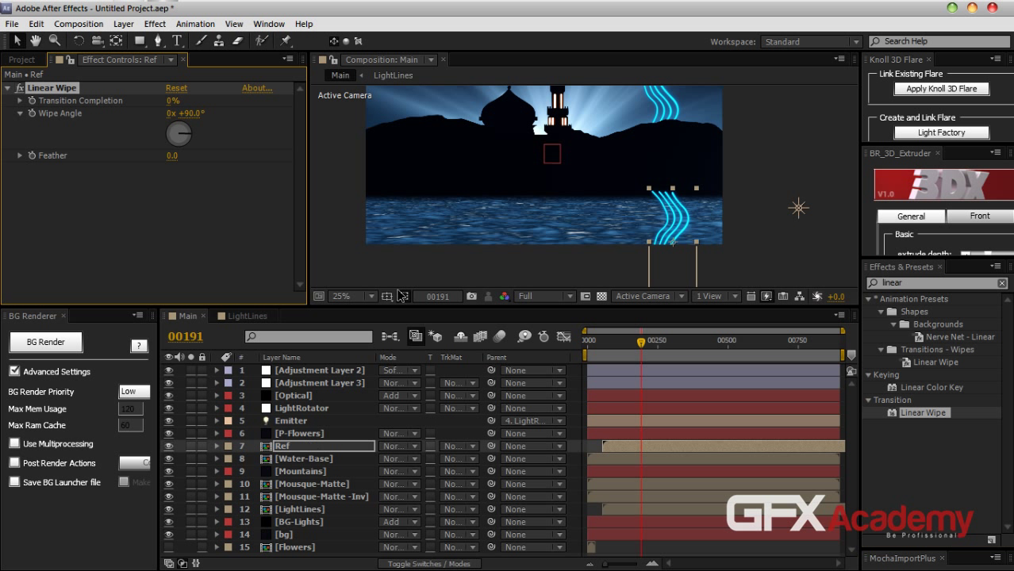
pyautogui.moveTo(197, 129); pyautogui.dragTo(175, 104)
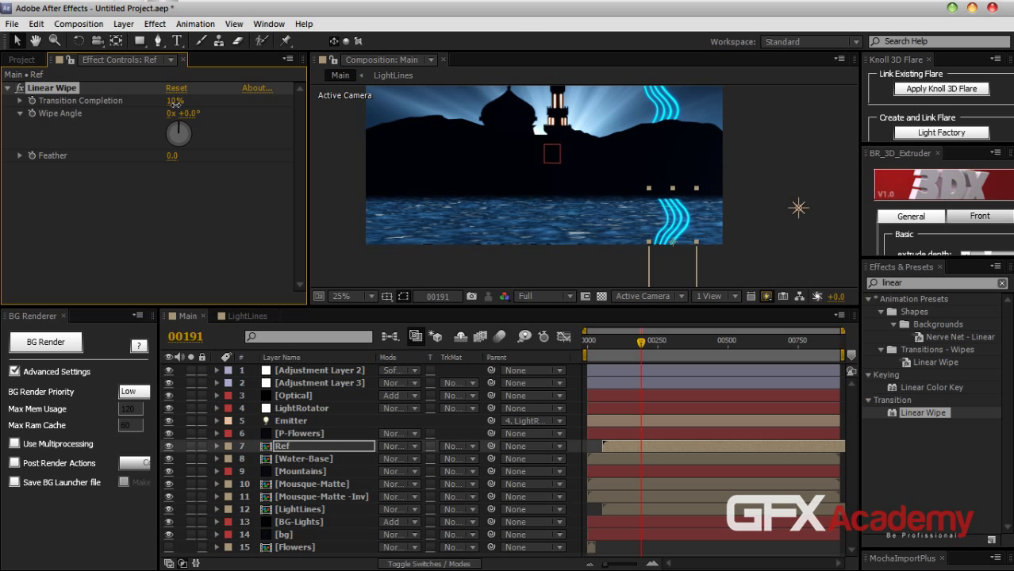
pyautogui.moveTo(172, 156); pyautogui.dragTo(184, 156)
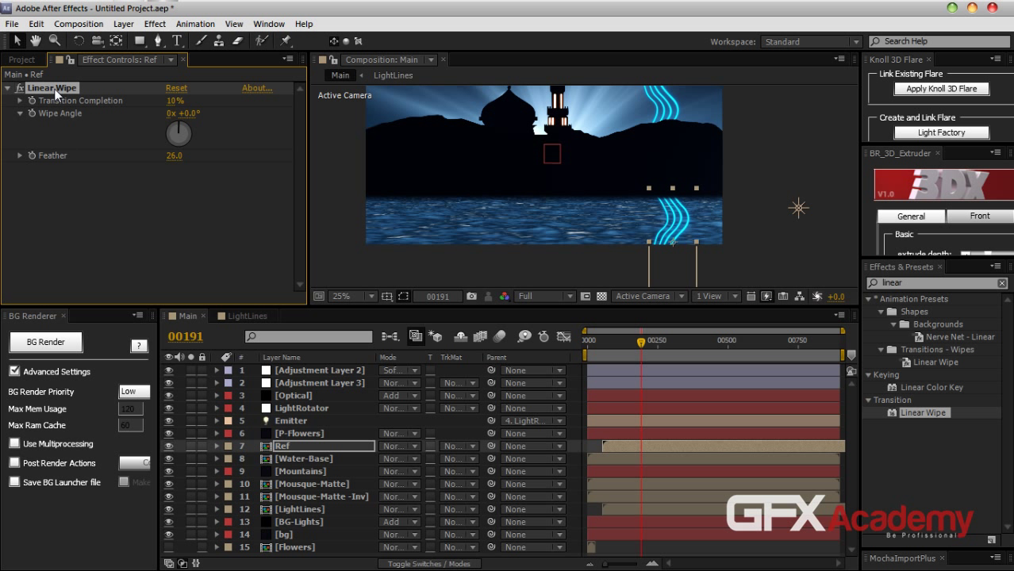
# Duplicate the Linear Wipe on Ref and set the copy's Wipe Angle to 180°, Transition Completion to 79% and Feather to 234
pyautogui.hotkey('ctrl', 'd')
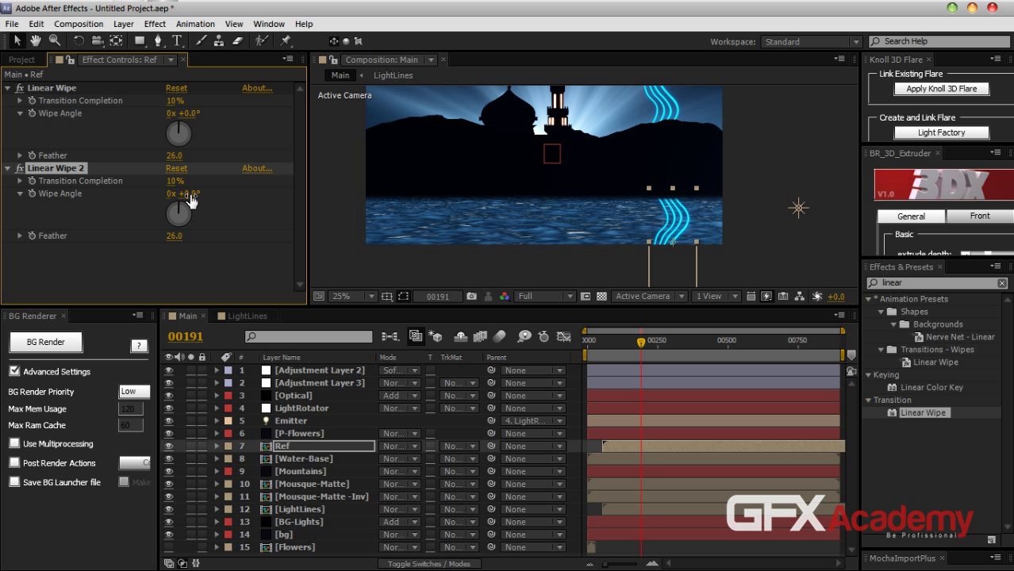
pyautogui.click(189, 195)
pyautogui.write('180')
pyautogui.moveTo(172, 181); pyautogui.dragTo(220, 179)
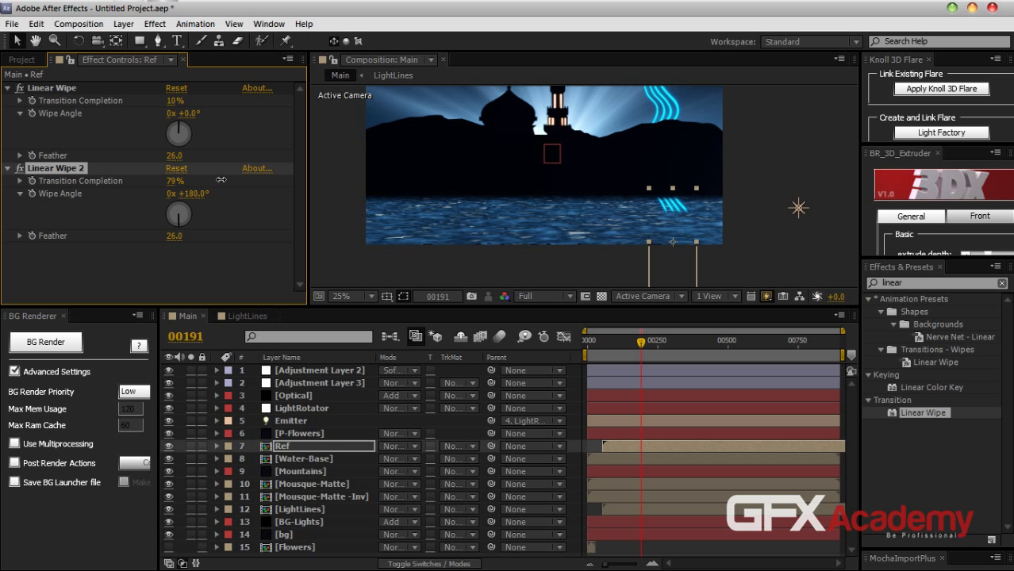
pyautogui.moveTo(174, 237); pyautogui.dragTo(321, 234)
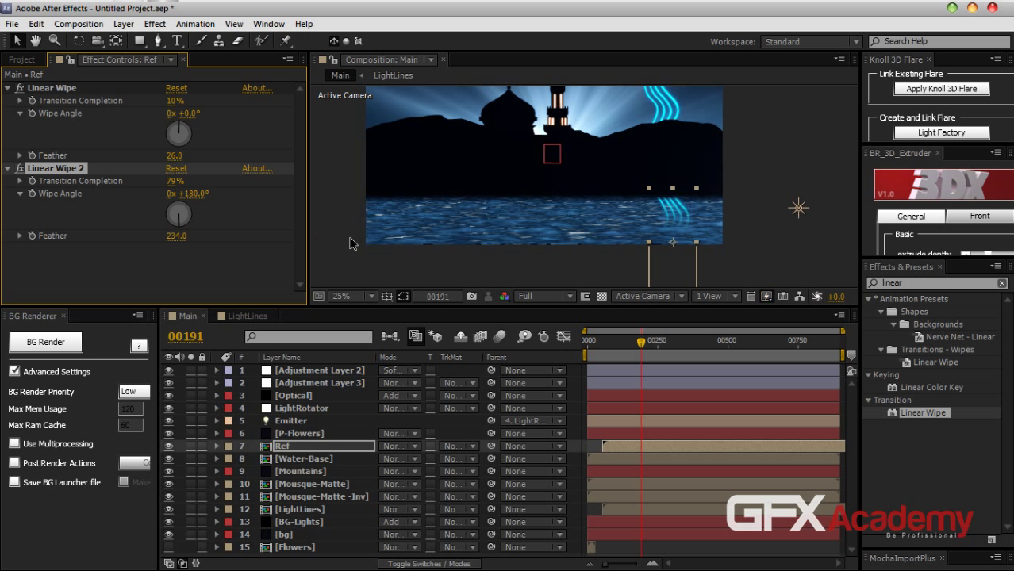
# Set the Ref layer's Opacity to 60%
pyautogui.click(344, 446)
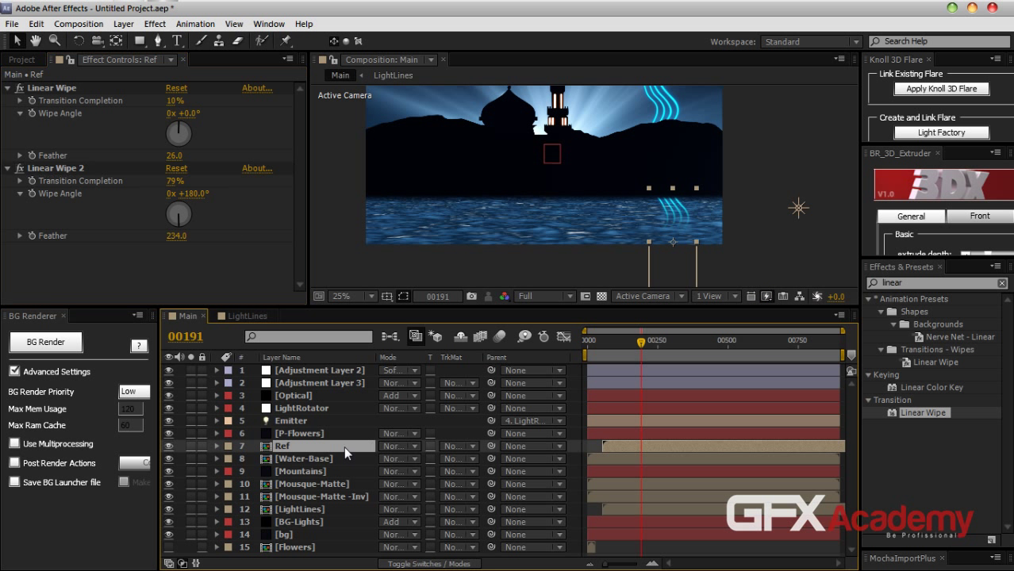
pyautogui.press('t')
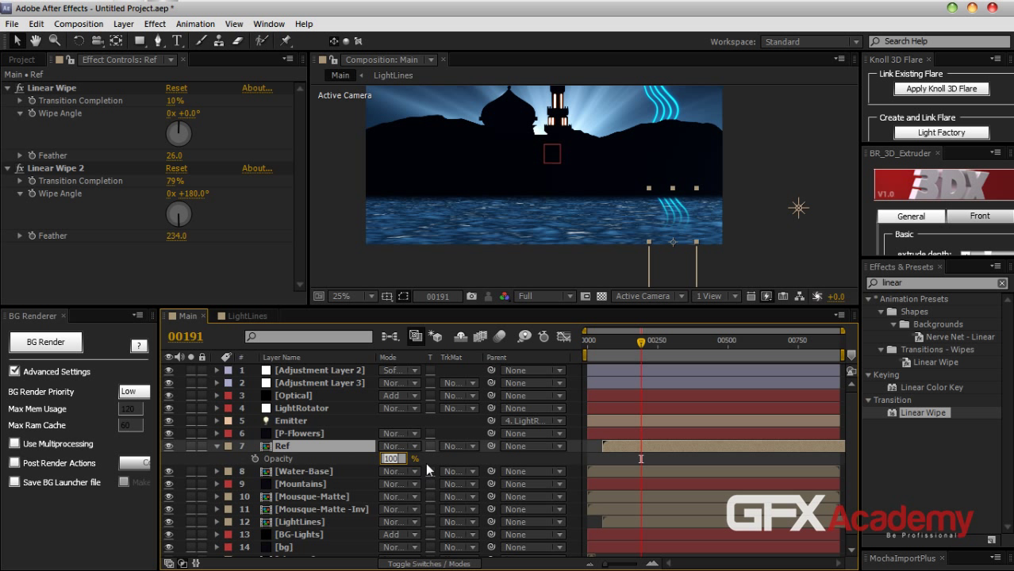
pyautogui.write('60')
pyautogui.press('Return')
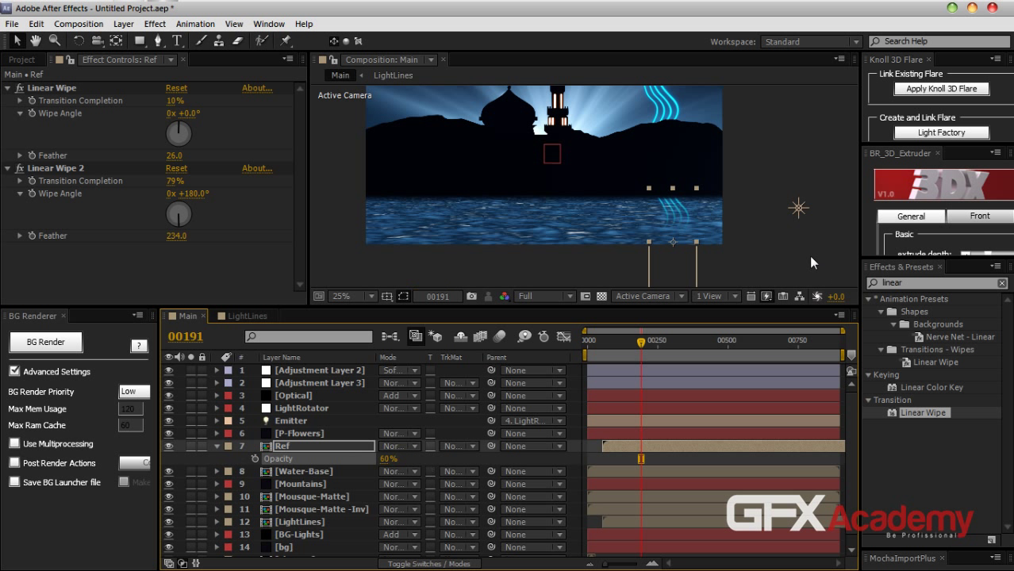
pyautogui.click(816, 255)
pyautogui.moveTo(685, 179); pyautogui.dragTo(673, 234)
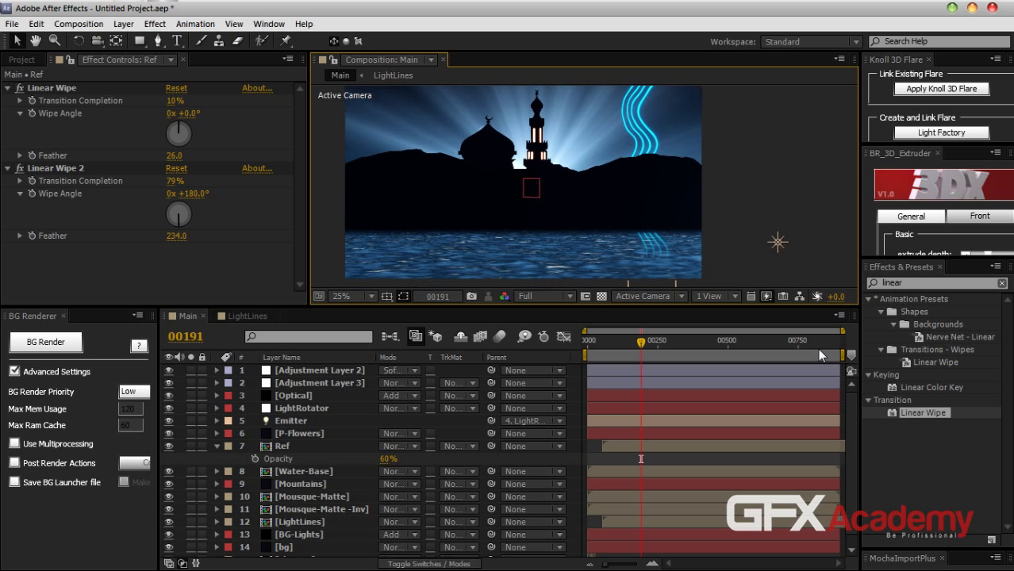
# Apply Fast Blur to the Ref layer with Blurriness 10 and Repeat Edge Pixels enabled
pyautogui.click(905, 285)
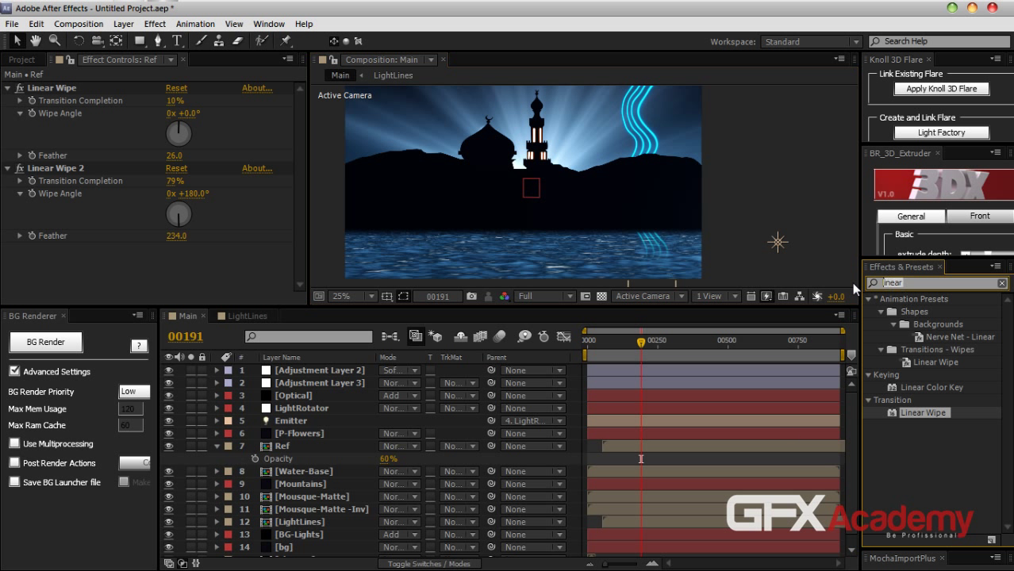
pyautogui.write('fast b')
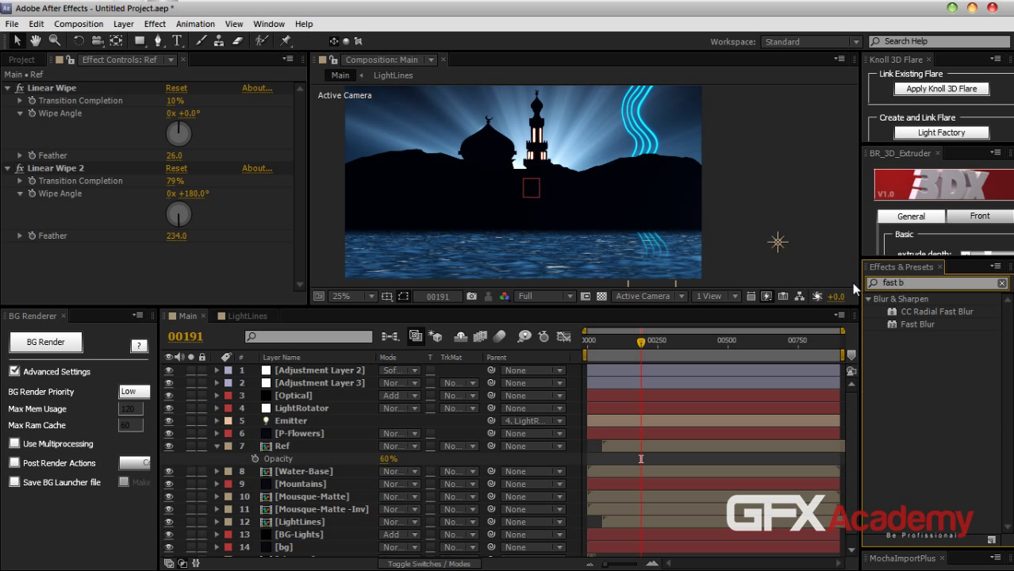
pyautogui.moveTo(914, 326); pyautogui.dragTo(321, 447)
pyautogui.click(172, 261)
pyautogui.write('3')
pyautogui.press('Return')
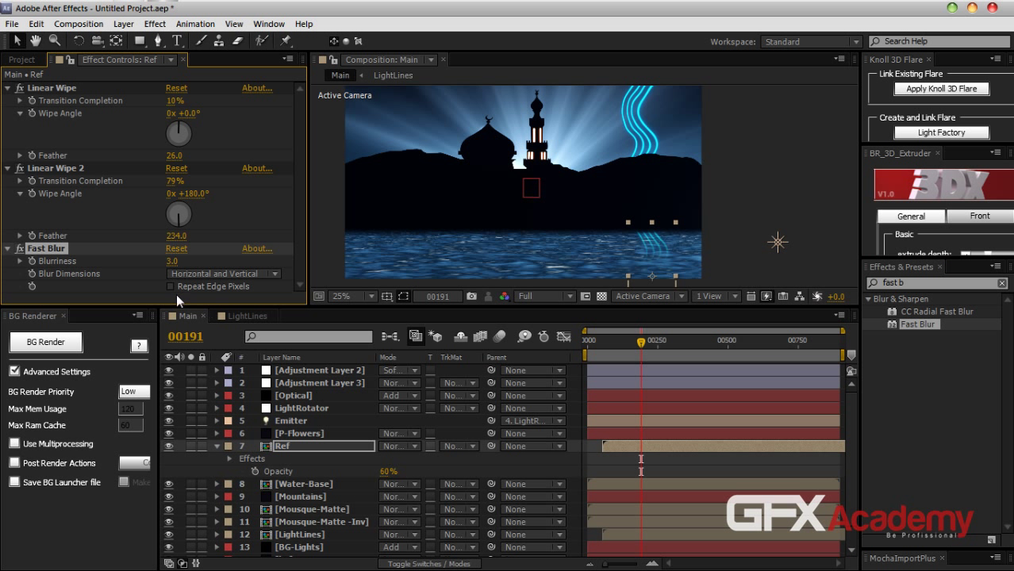
pyautogui.click(173, 261)
pyautogui.write('10')
pyautogui.press('Return')
# Go to frame 114 and examine the light lines' reflection on the water up close
pyautogui.moveTo(647, 213); pyautogui.dragTo(655, 214)
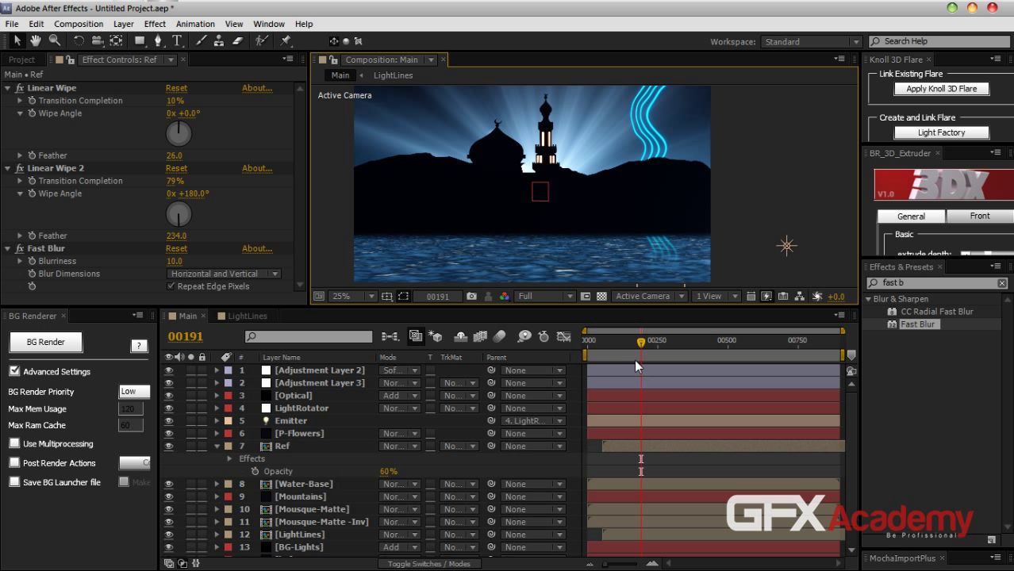
pyautogui.moveTo(639, 344); pyautogui.dragTo(619, 357)
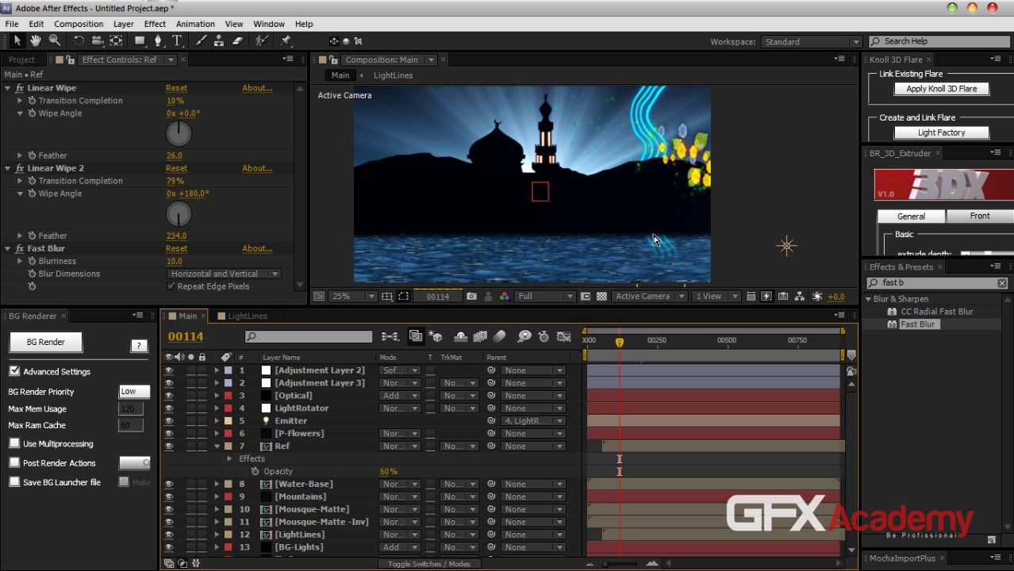
pyautogui.press('.')
pyautogui.press('.')
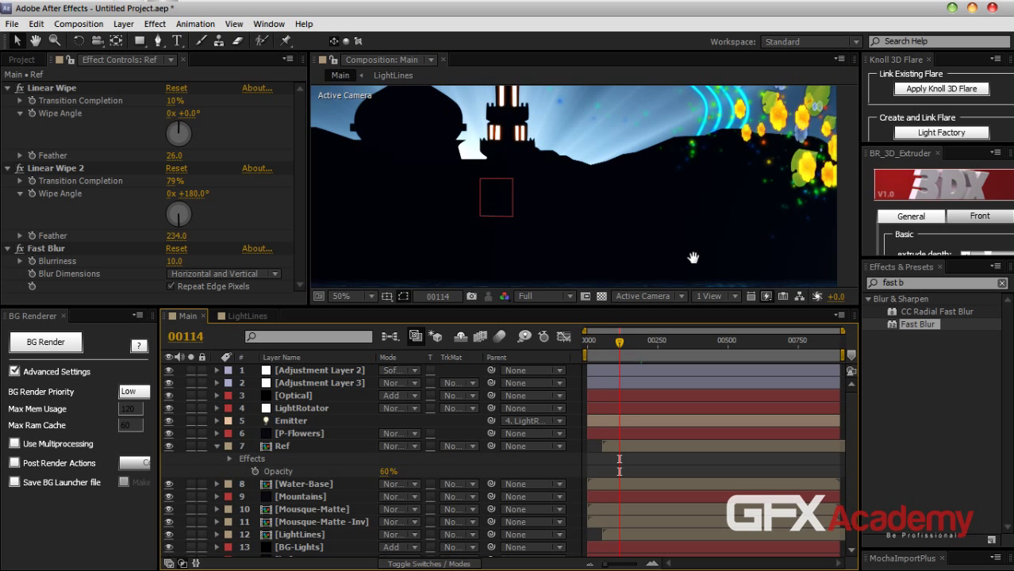
# Set the Ref layer's blending mode to Add and collapse its properties
pyautogui.moveTo(693, 257); pyautogui.dragTo(577, 160)
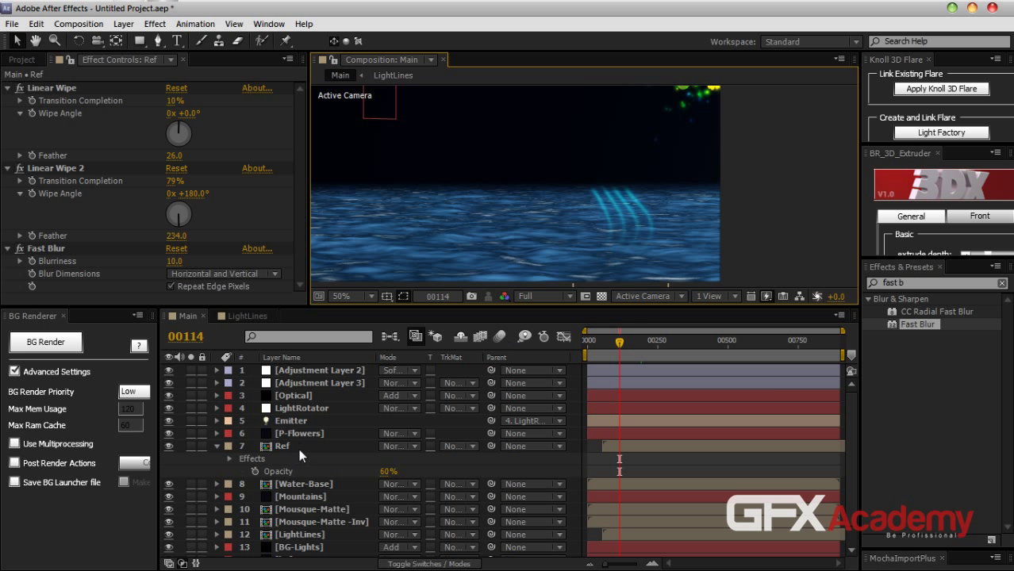
pyautogui.click(412, 446)
pyautogui.click(429, 146)
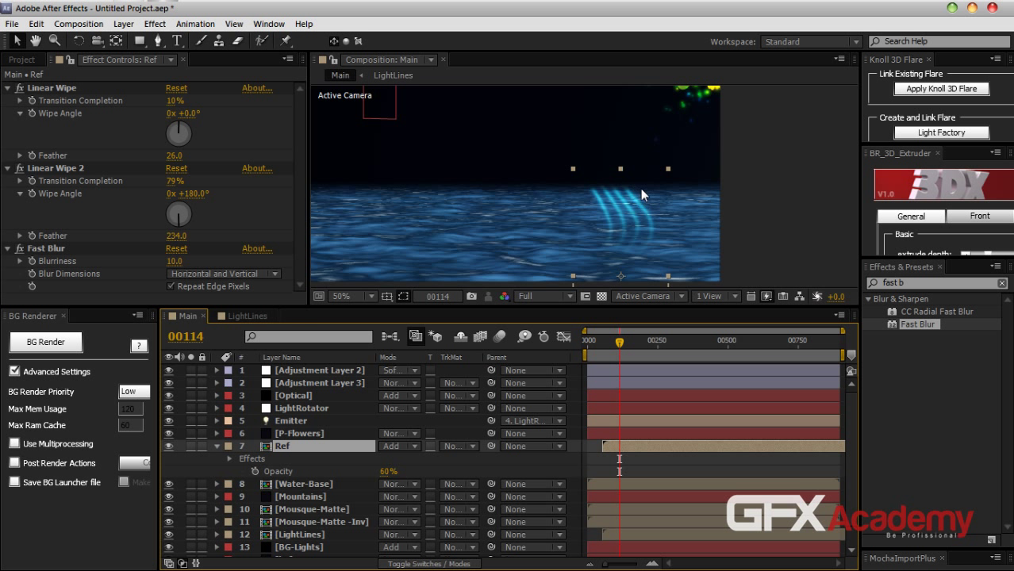
pyautogui.press(',')
pyautogui.scroll(3, 611, 169)
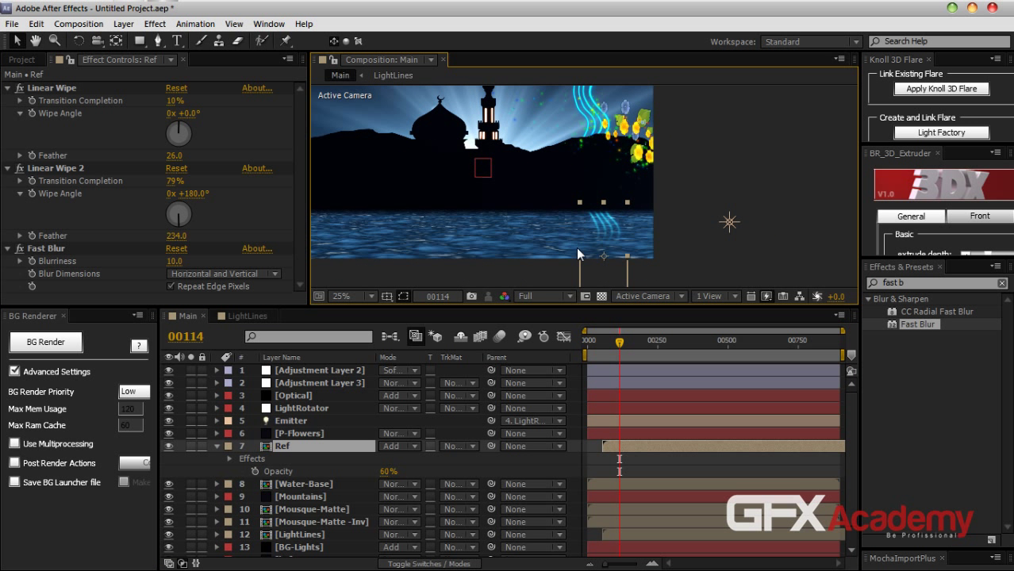
pyautogui.click(217, 446)
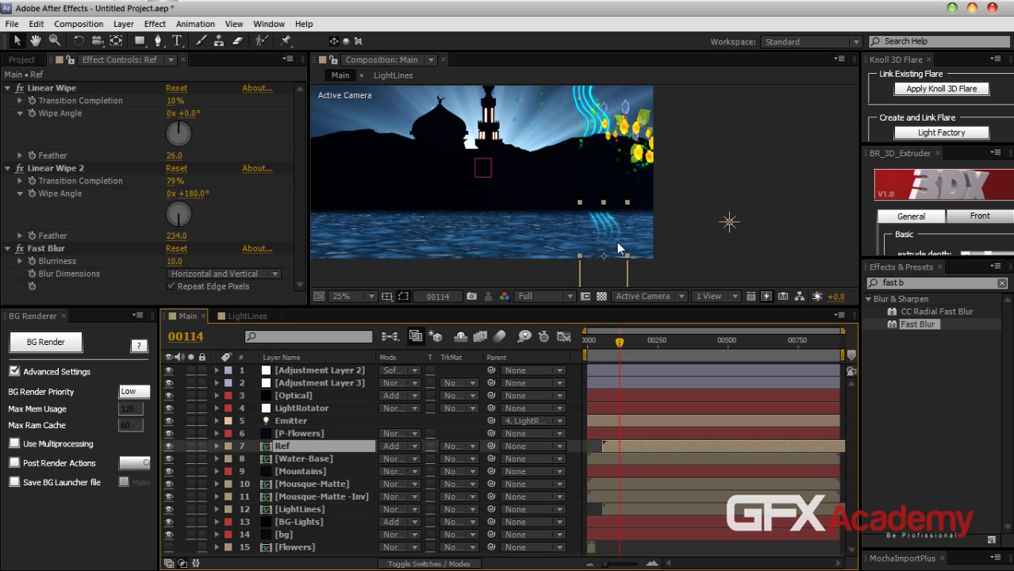
# Duplicate the Water-Base layer and rename the copy Ref-Move
pyautogui.press('.')
pyautogui.moveTo(666, 257); pyautogui.dragTo(685, 207)
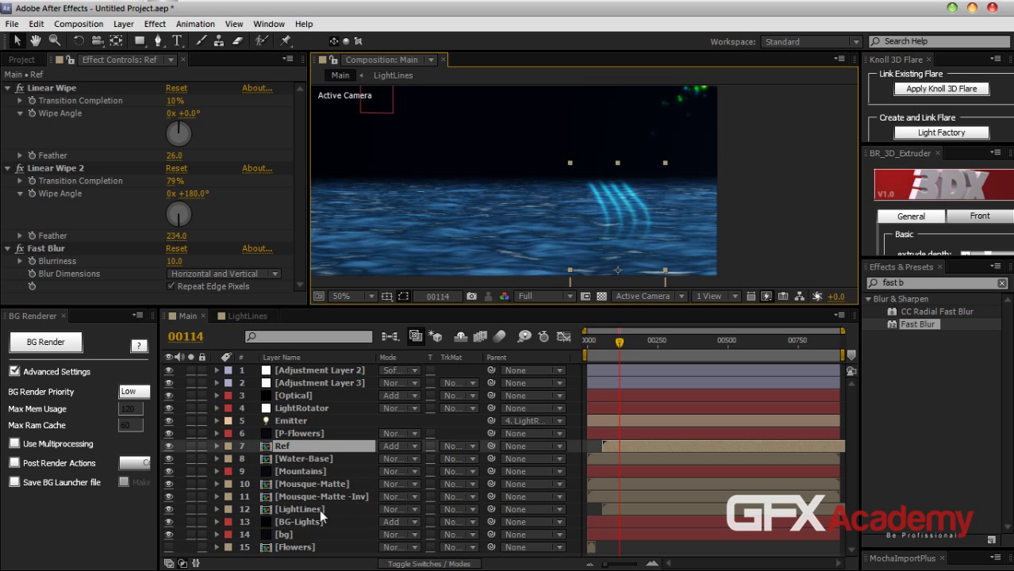
pyautogui.click(303, 457)
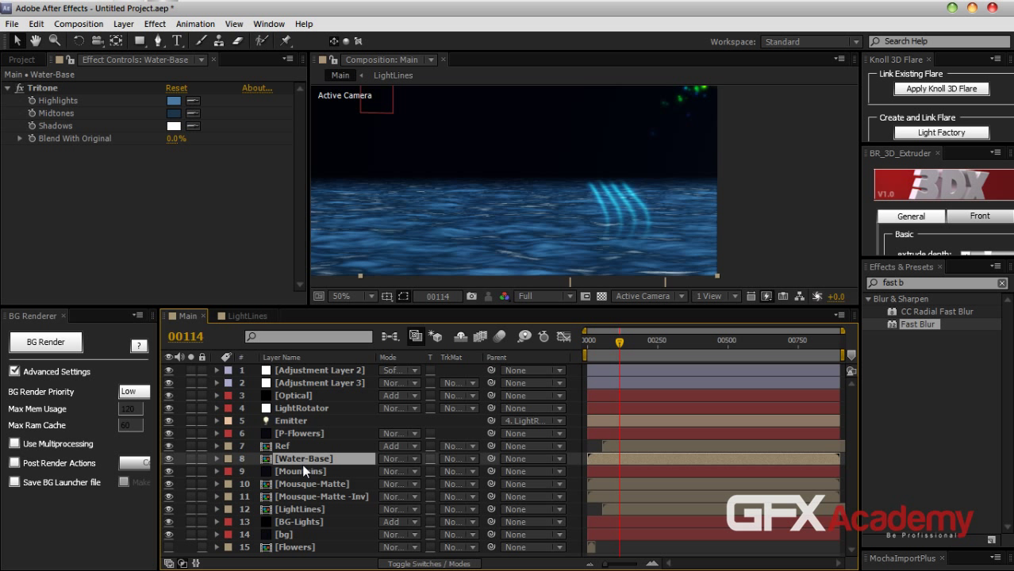
pyautogui.hotkey('ctrl', 'd')
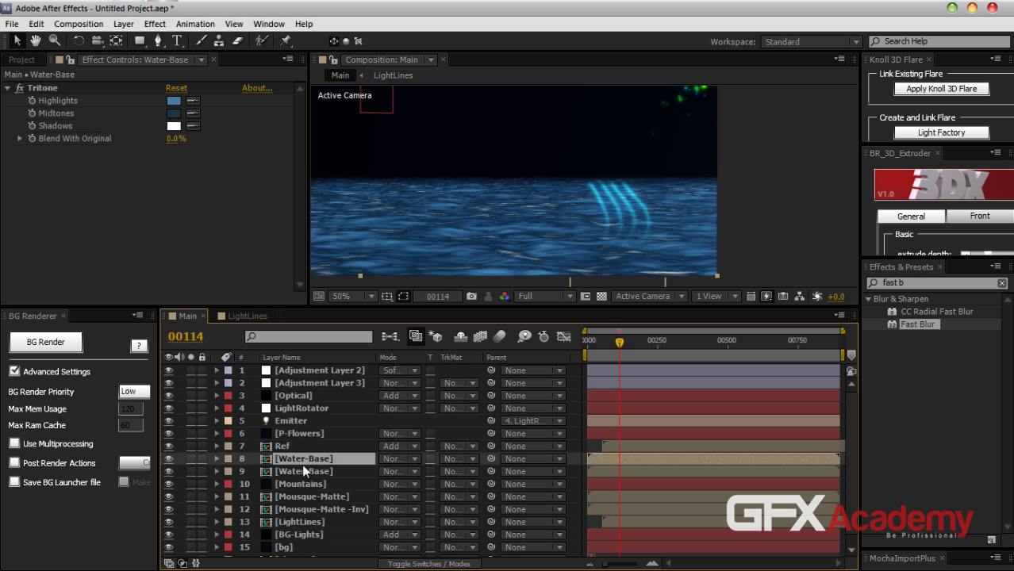
pyautogui.press('Return')
pyautogui.write('Ref-Move')
pyautogui.press('Return')
# Remove the Tritone effect from the Ref-Move layer and hide that layer
pyautogui.click(49, 89)
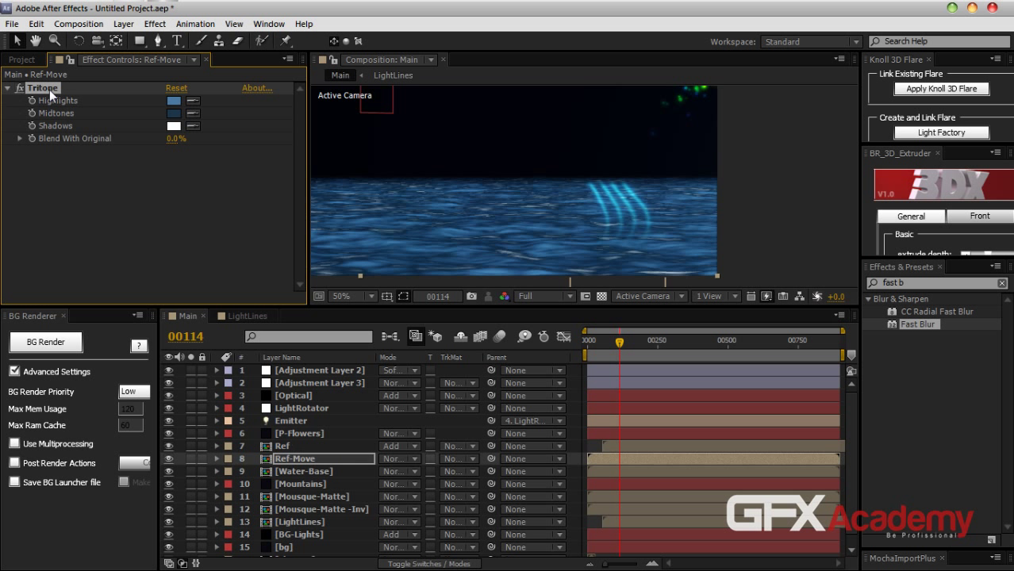
pyautogui.press('Delete')
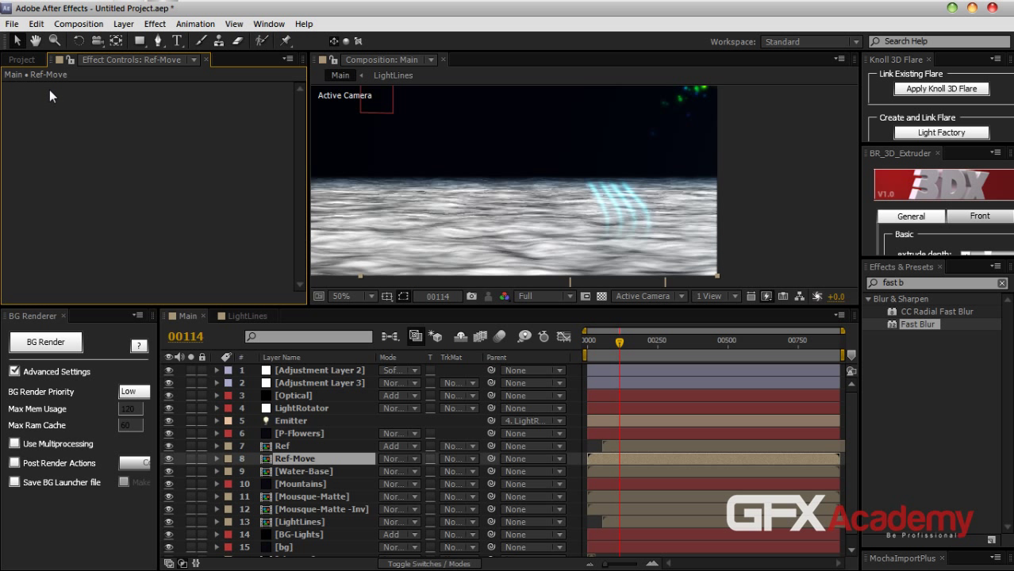
pyautogui.click(169, 459)
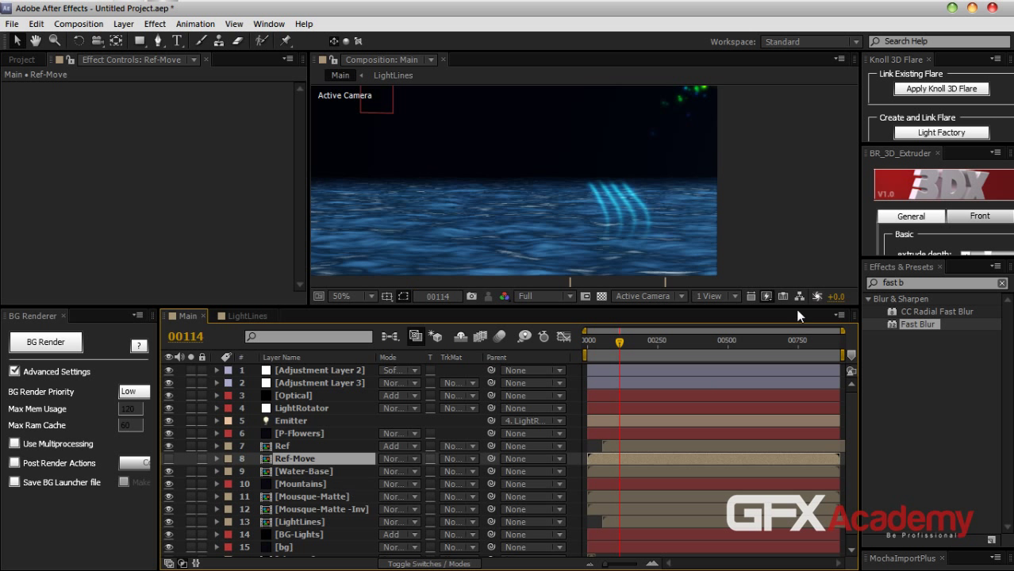
# Apply Displacement Map to the Ref layer and collapse its two Linear Wipe effects and Fast Blur
pyautogui.click(293, 446)
pyautogui.click(919, 282)
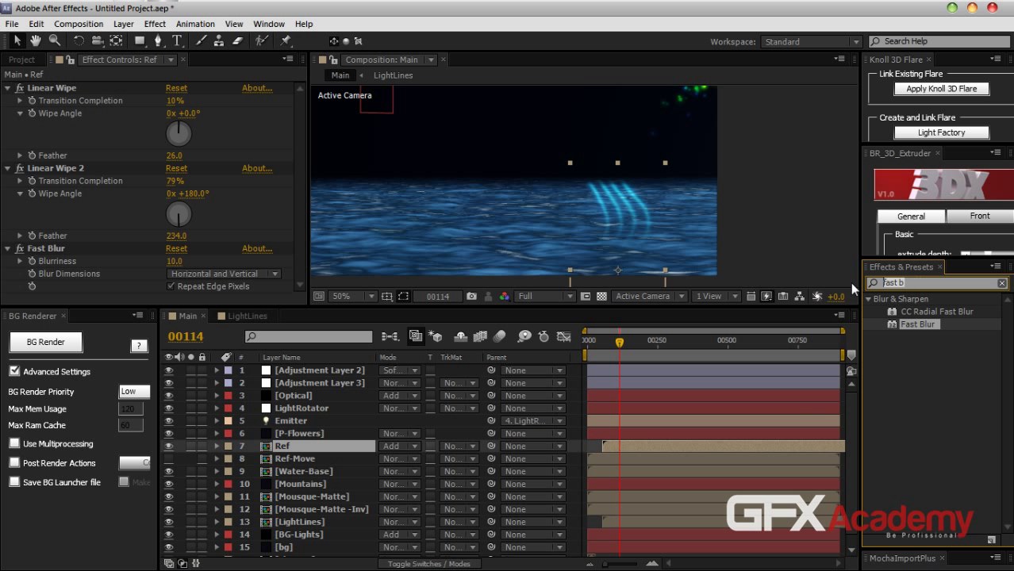
pyautogui.write('displa')
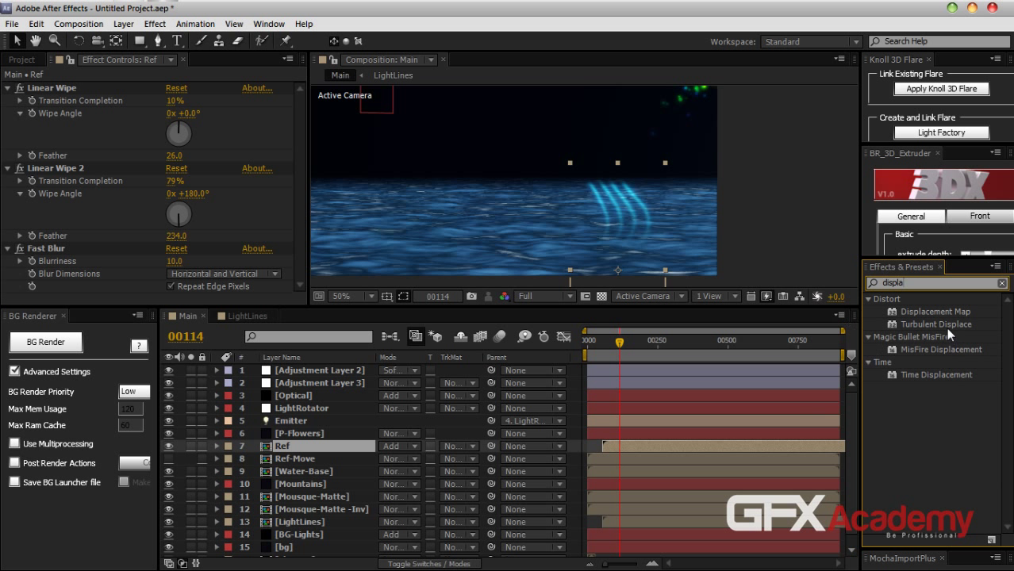
pyautogui.moveTo(935, 312); pyautogui.dragTo(265, 450)
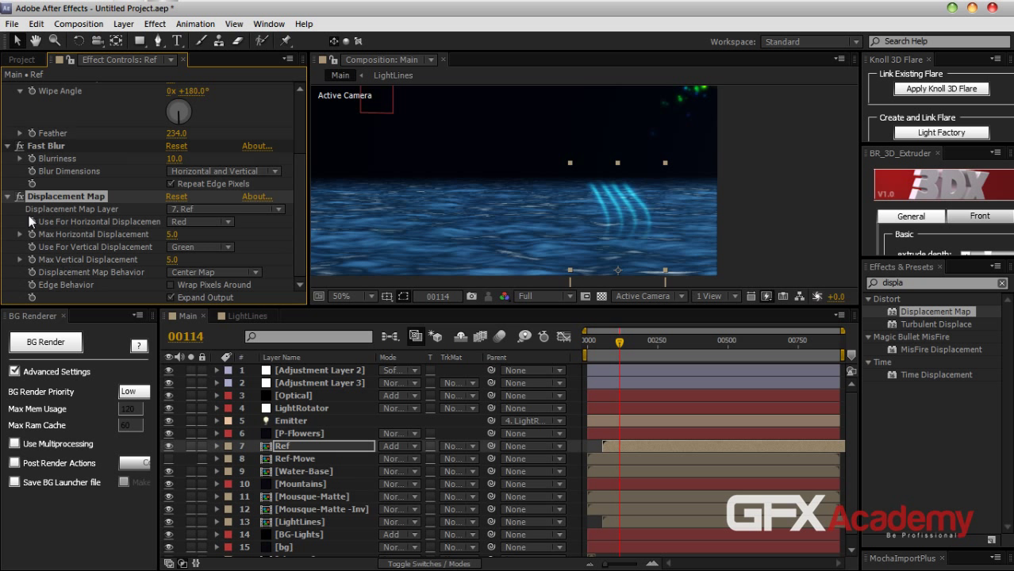
pyautogui.click(8, 147)
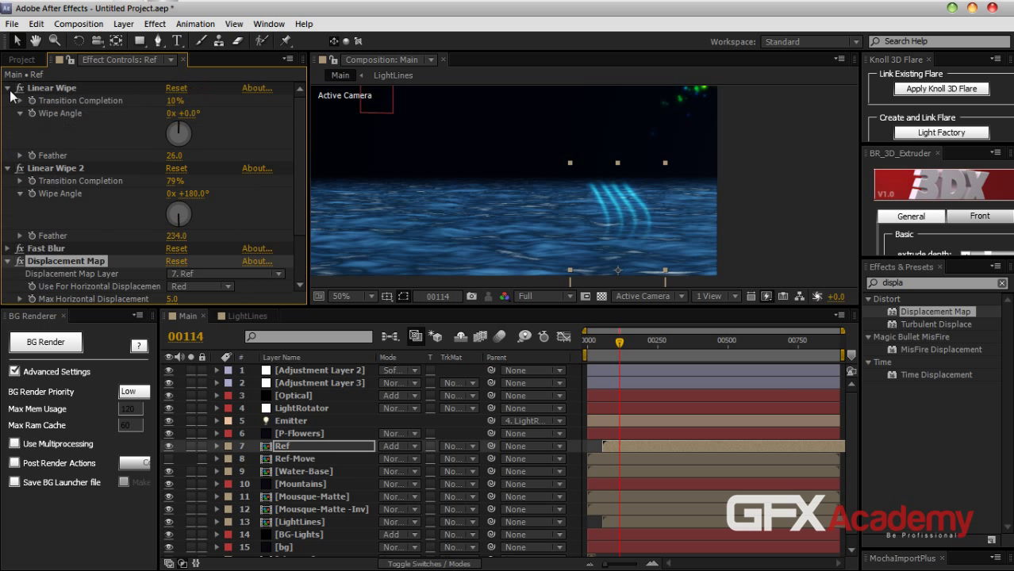
pyautogui.click(8, 93)
pyautogui.click(8, 101)
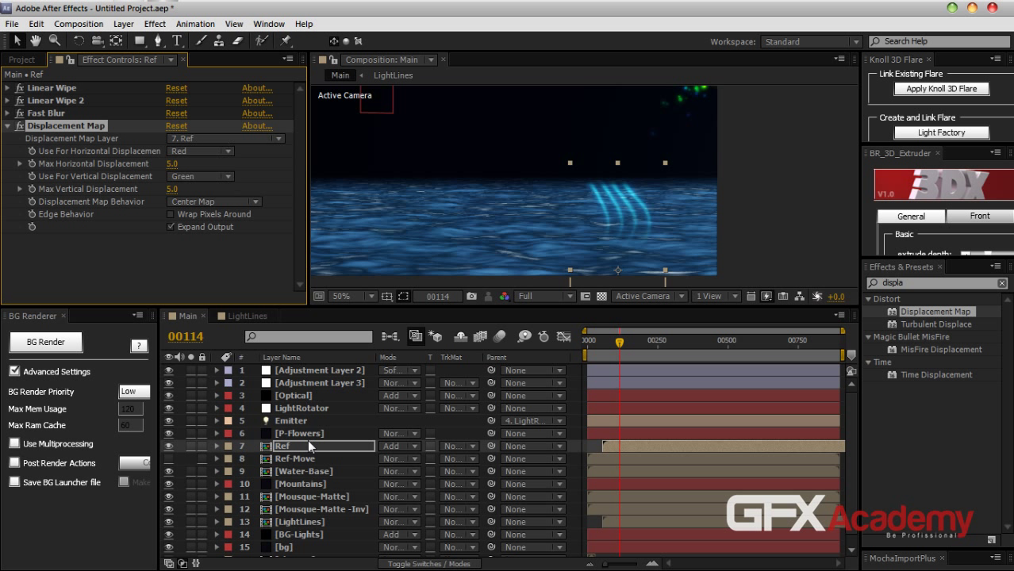
# Use Ref-Move as Ref's Displacement Map Layer with Max Vertical Displacement 145, and check the ripple at frame 111
pyautogui.click(230, 140)
pyautogui.click(223, 275)
pyautogui.moveTo(171, 189); pyautogui.dragTo(270, 198)
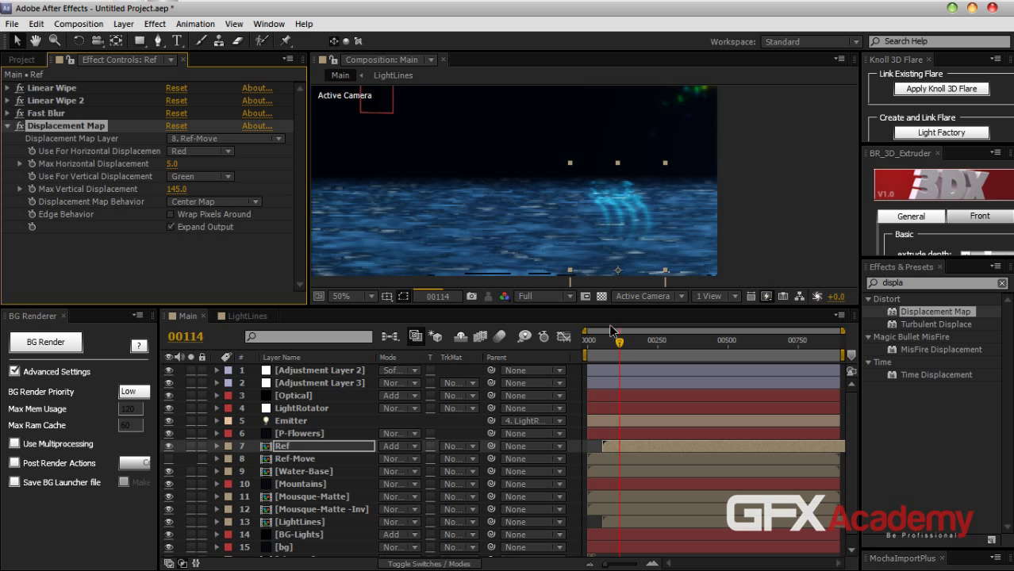
pyautogui.moveTo(619, 343)
pyautogui.mouseDown()
pyautogui.moveTo(600, 343)
pyautogui.moveTo(620, 346)
pyautogui.mouseUp()
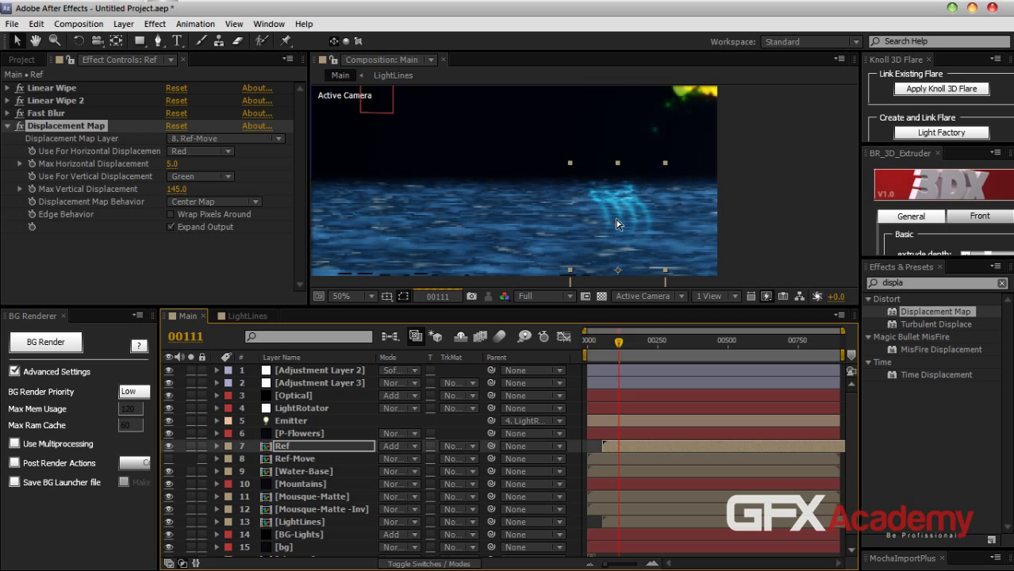
pyautogui.moveTo(627, 226); pyautogui.dragTo(597, 254)
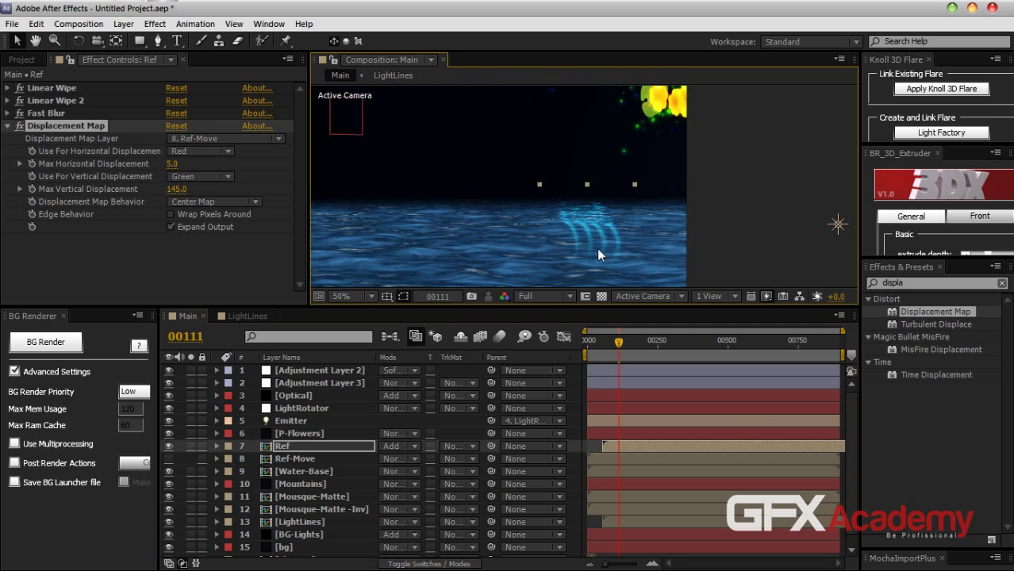
# Try the Ref layer's Opacity at 75%, 80%, 100% and 90%
pyautogui.click(310, 446)
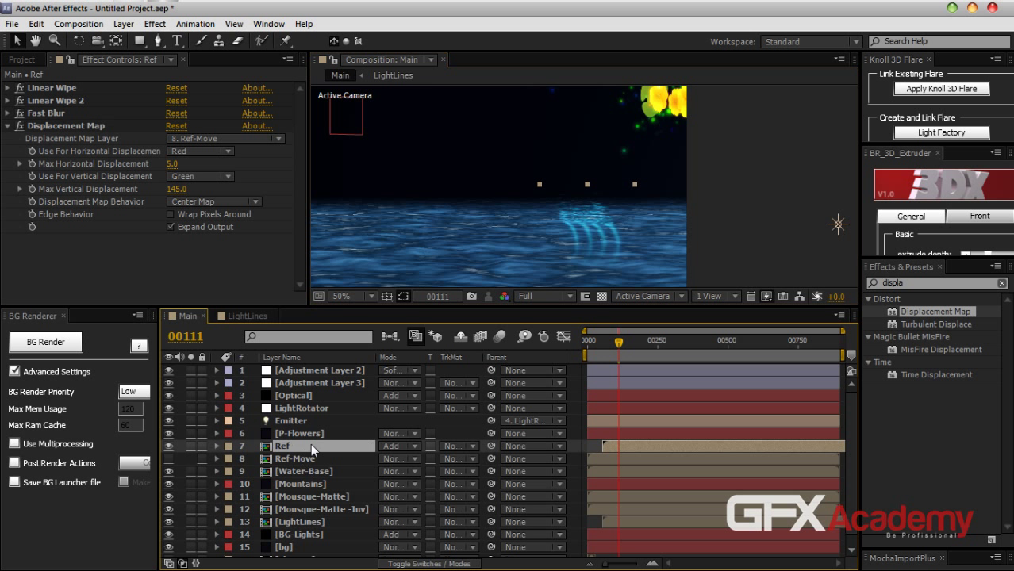
pyautogui.press('t')
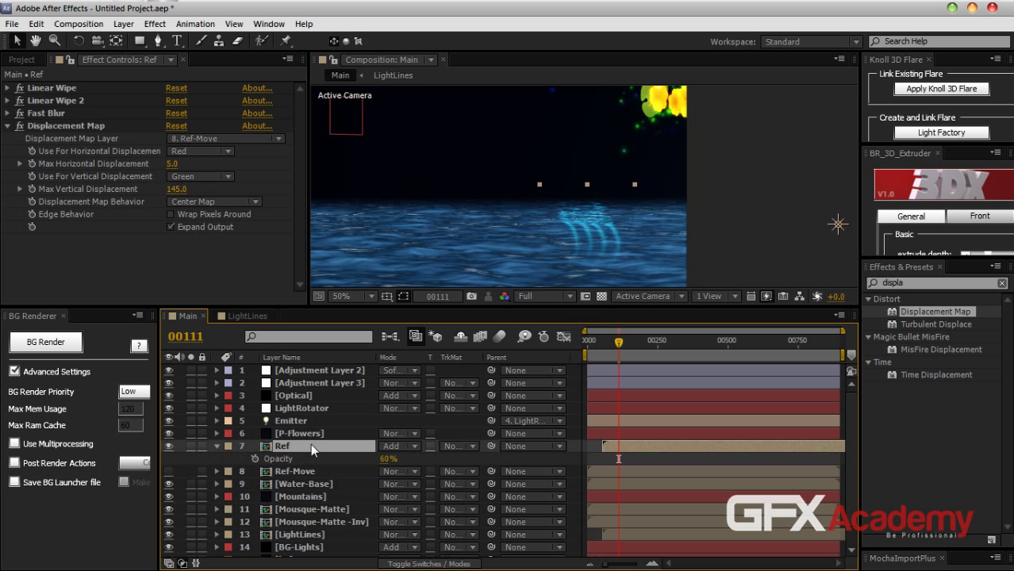
pyautogui.click(384, 461)
pyautogui.write('75')
pyautogui.press('Return')
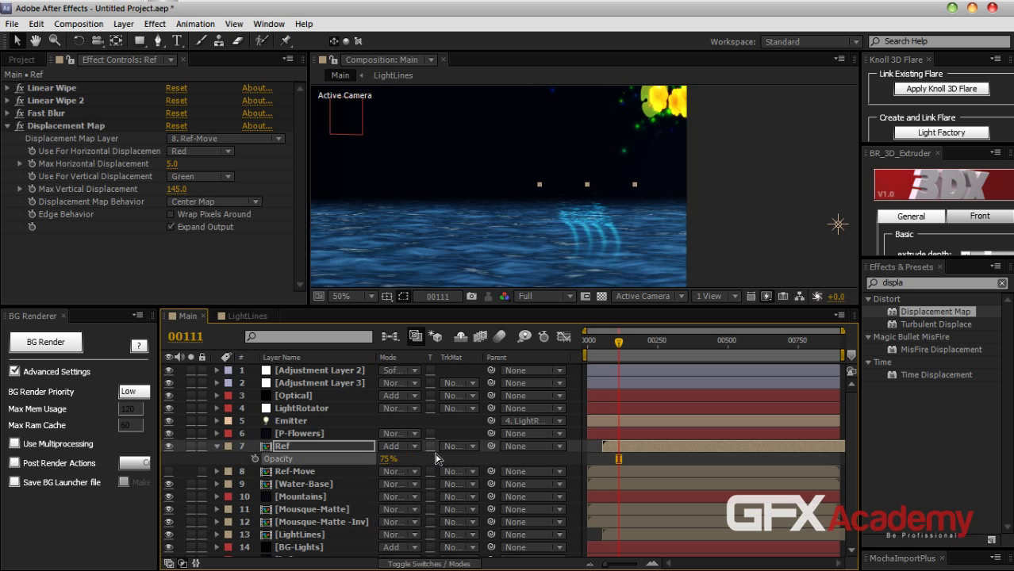
pyautogui.moveTo(402, 459); pyautogui.dragTo(434, 469)
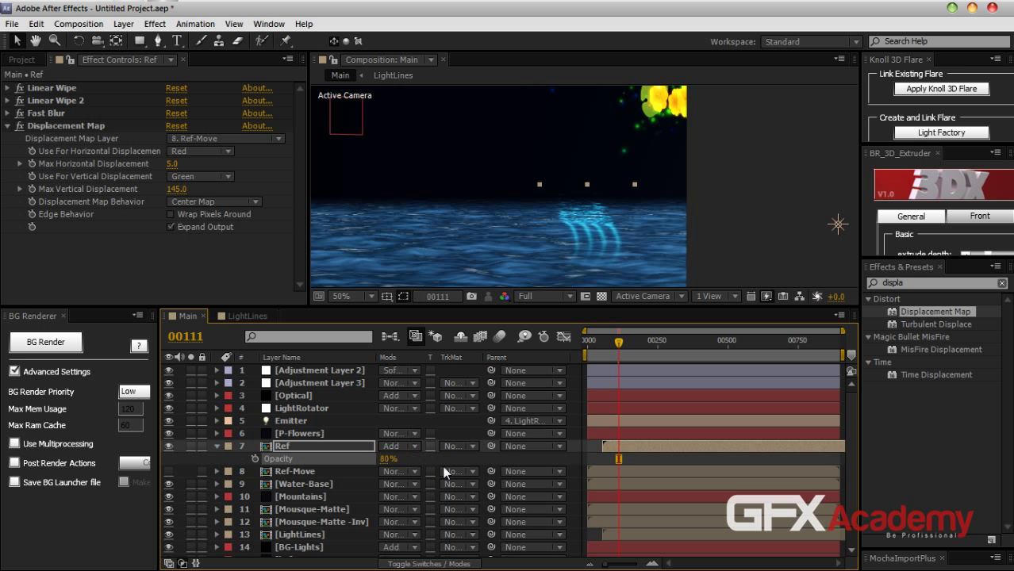
pyautogui.click(388, 459)
pyautogui.write('100')
pyautogui.press('Return')
pyautogui.scroll(-2, 562, 251)
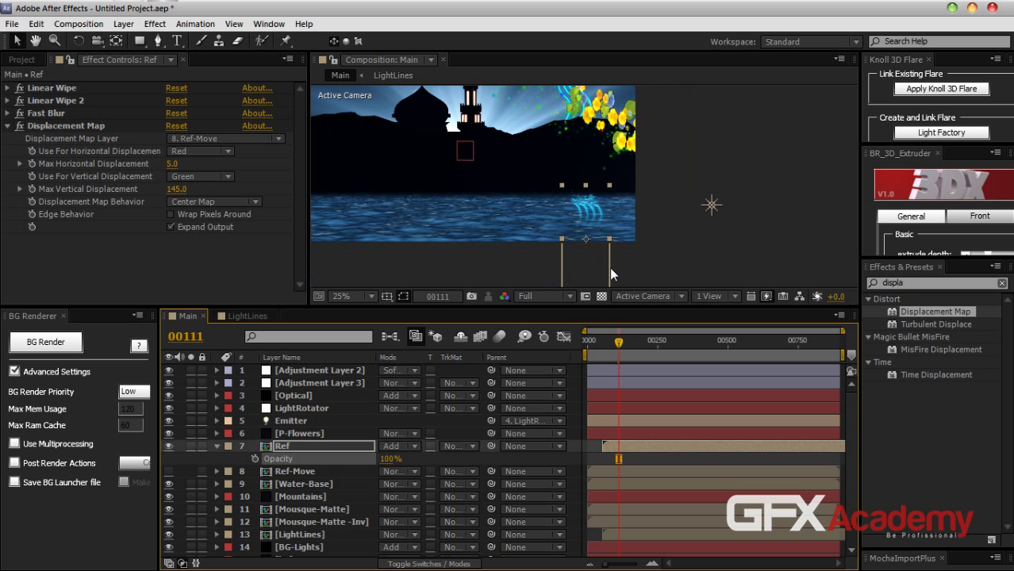
pyautogui.click(391, 458)
pyautogui.write('90')
pyautogui.press('Return')
# Set the Fast Blur Blurriness on the Ref layer to 25
pyautogui.click(15, 114)
pyautogui.click(174, 127)
pyautogui.write('25')
pyautogui.press('Return')
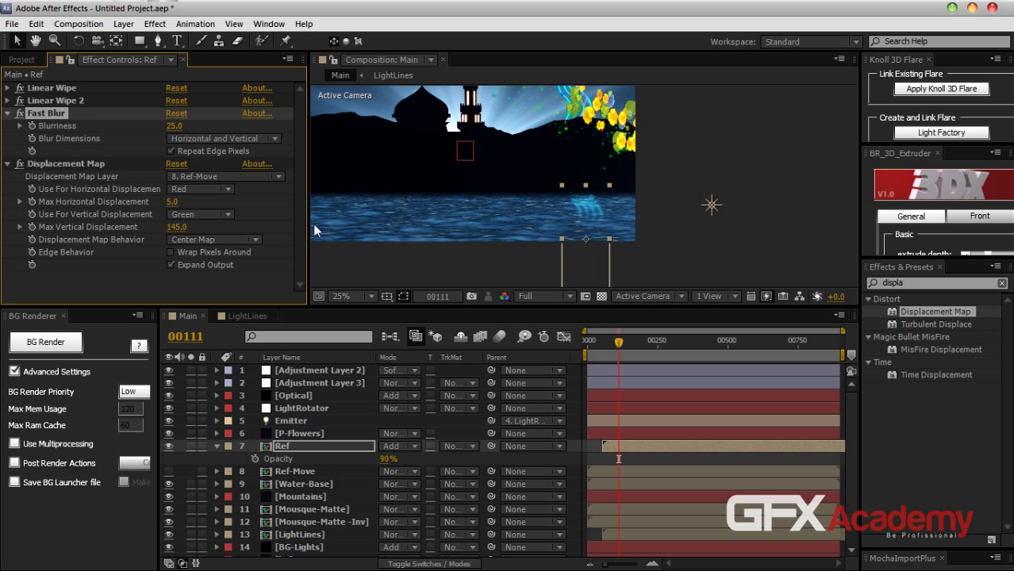
# Set the Ref layer's Opacity to 100% and collapse its properties
pyautogui.click(393, 459)
pyautogui.write('100')
pyautogui.press('Return')
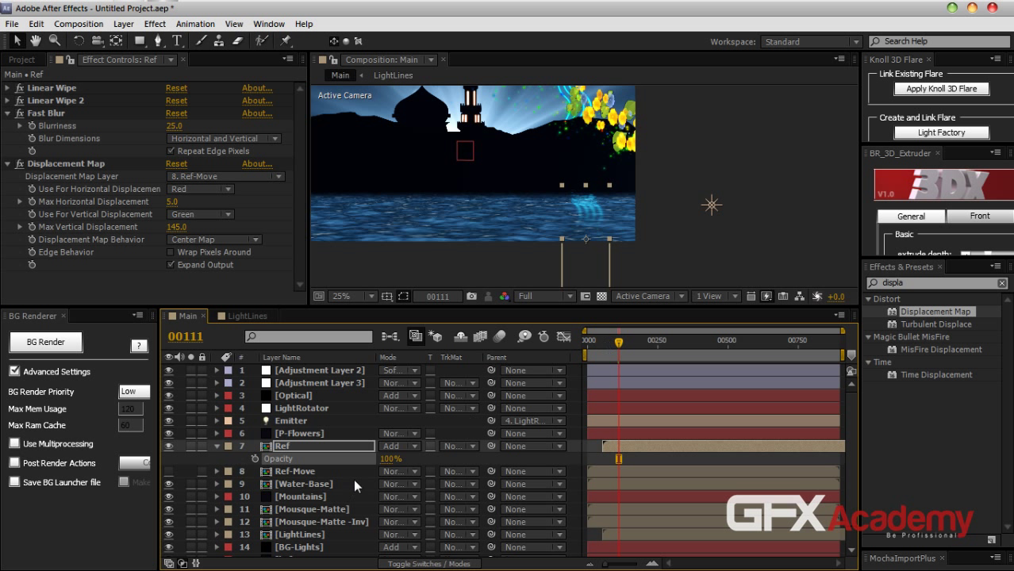
pyautogui.click(217, 447)
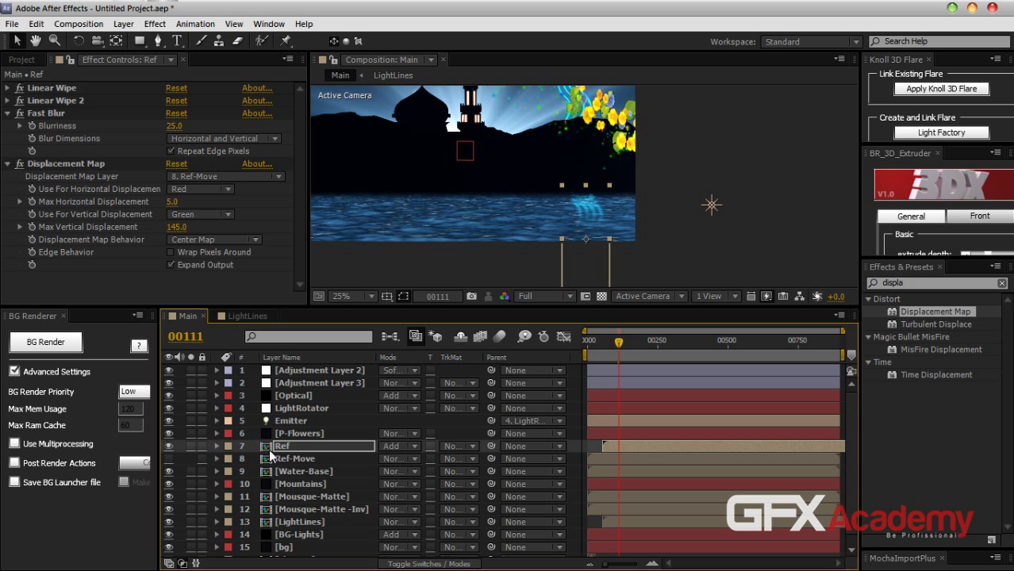
# Solo the Ref and Water-Base layers and examine the displaced reflection on the water up close
pyautogui.click(274, 450)
pyautogui.click(191, 446)
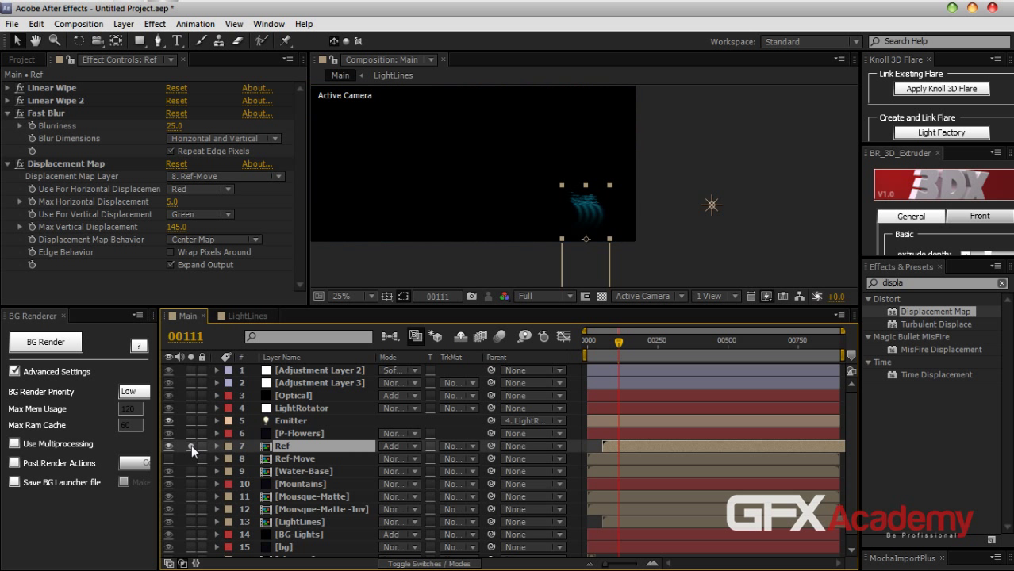
pyautogui.click(193, 471)
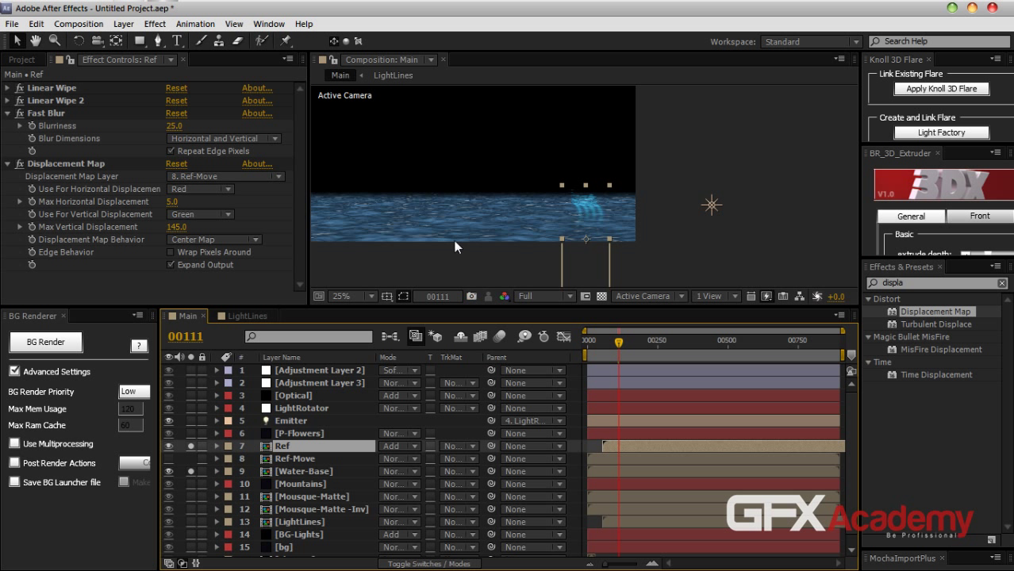
pyautogui.click(638, 245)
pyautogui.scroll(1, 649, 245)
pyautogui.moveTo(648, 245); pyautogui.dragTo(651, 230)
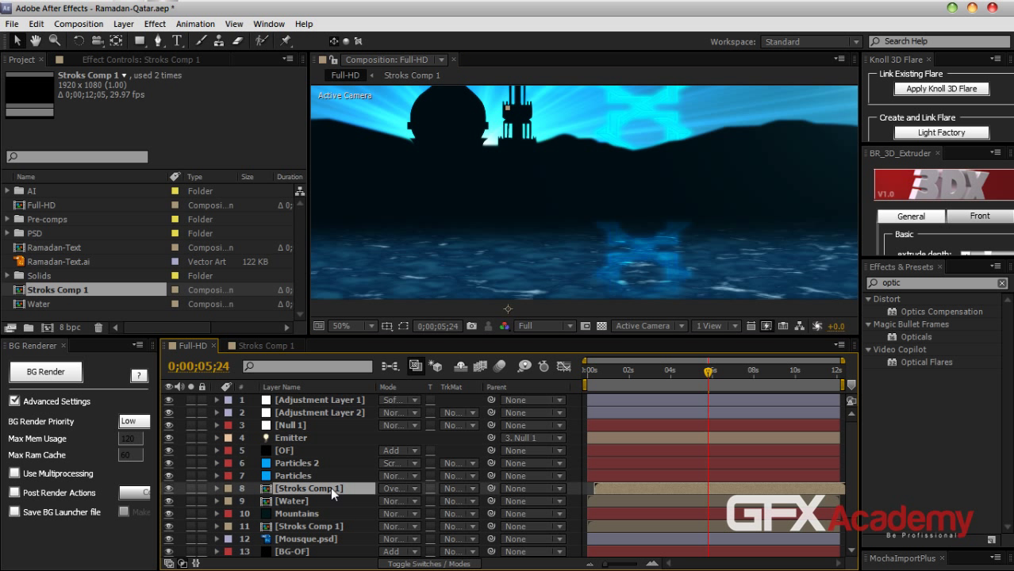
# In the Full-HD composition of the Ramadan-Qatar project, duplicate the Water layer and rename the copy Water-map
pyautogui.click(304, 502)
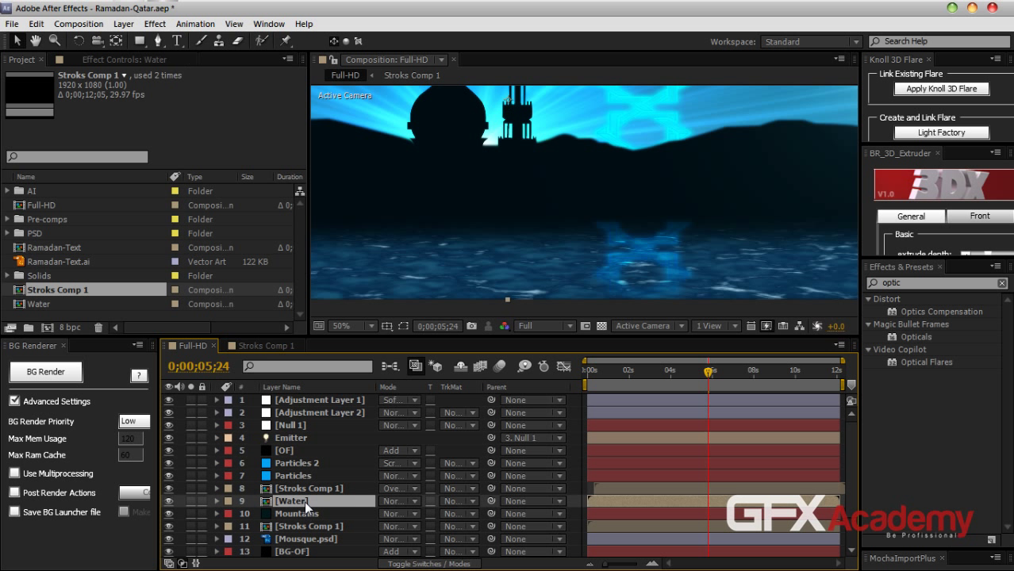
pyautogui.hotkey('ctrl', 'd')
pyautogui.press('Return')
pyautogui.write('Water')
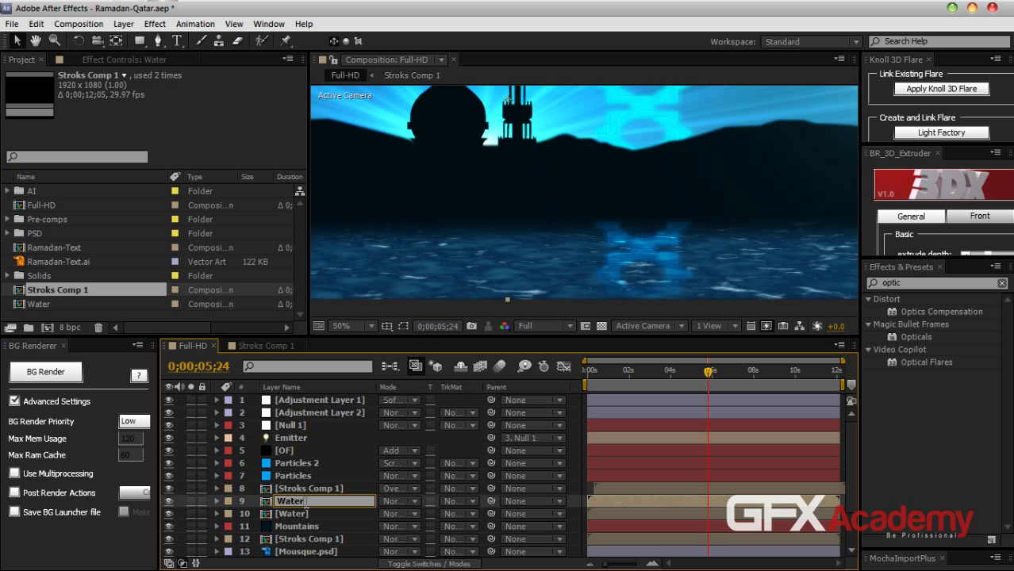
pyautogui.write('-map')
pyautogui.press('Return')
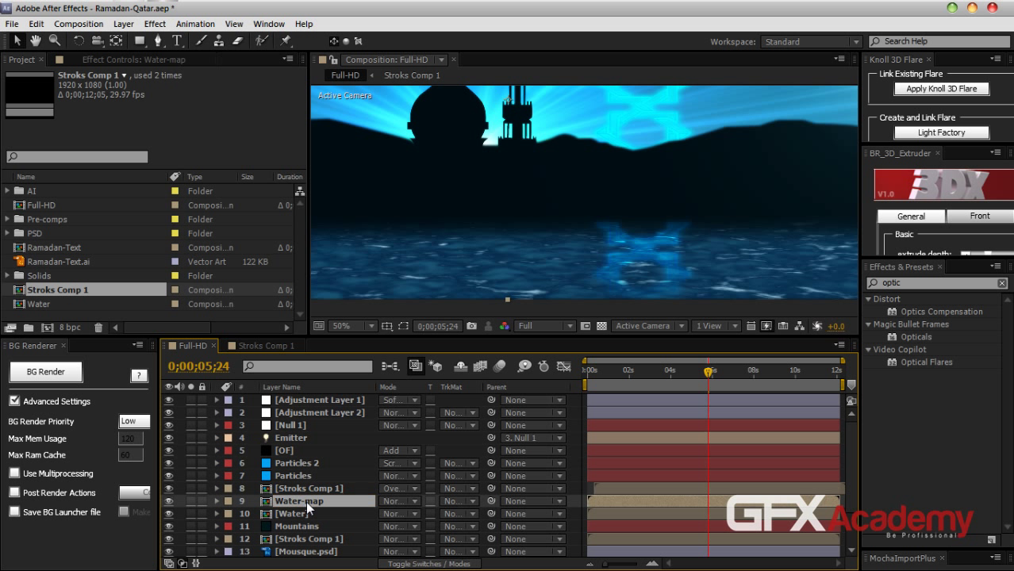
# Delete the first effect on the Water-map layer and hide that layer
pyautogui.click(111, 59)
pyautogui.click(43, 88)
pyautogui.press('Delete')
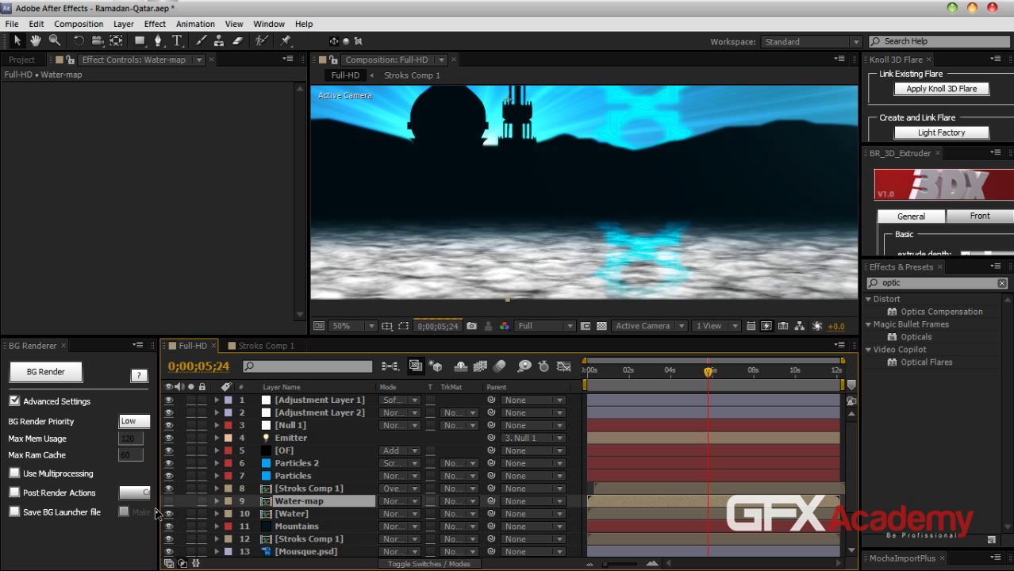
# Apply a Displacement Map effect to the Stroks Comp 1 reflection layer above Water-map, using Water-map as its displacement map layer
pyautogui.click(304, 489)
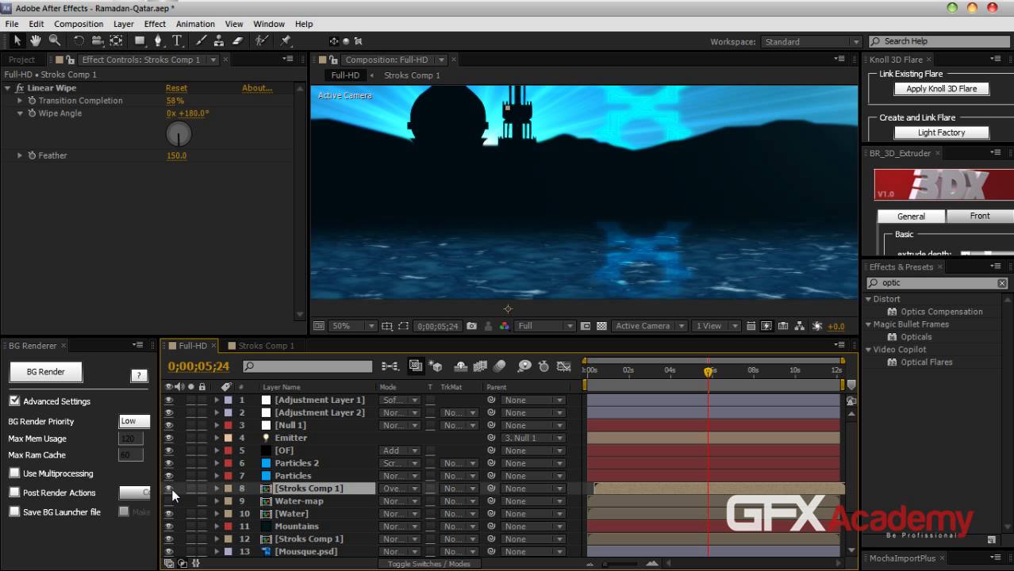
pyautogui.click(909, 282)
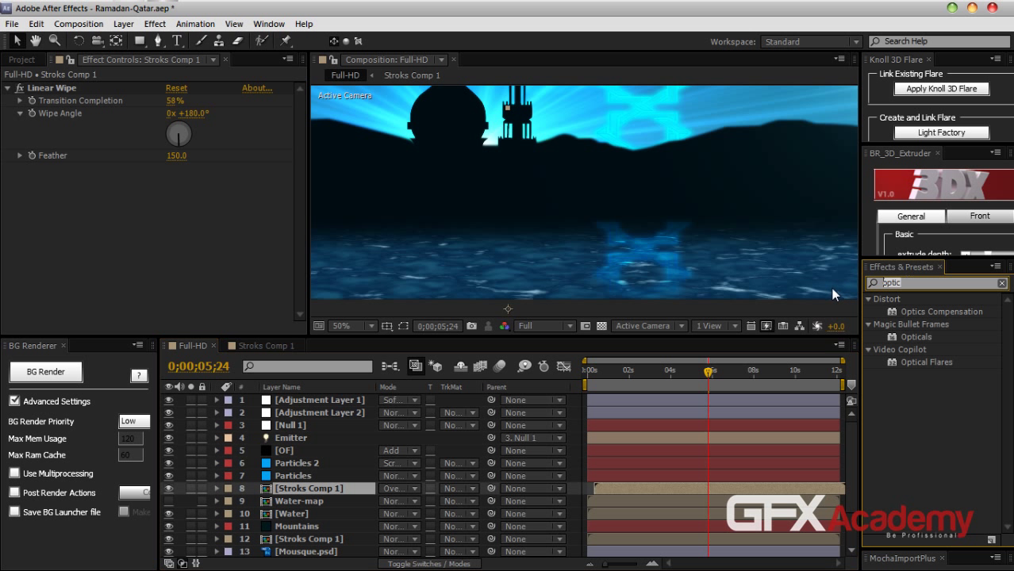
pyautogui.write('displ')
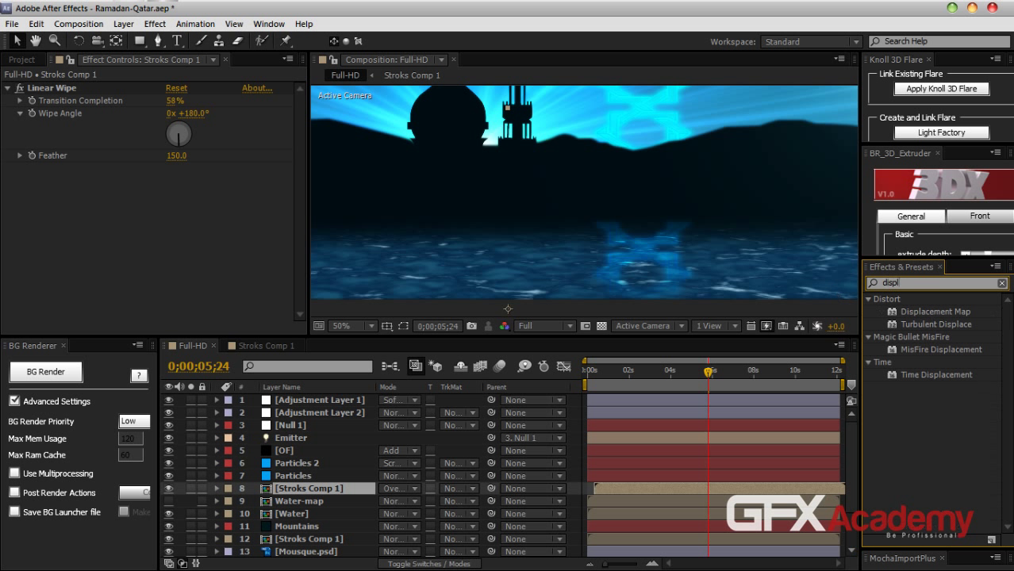
pyautogui.moveTo(919, 311); pyautogui.dragTo(357, 487)
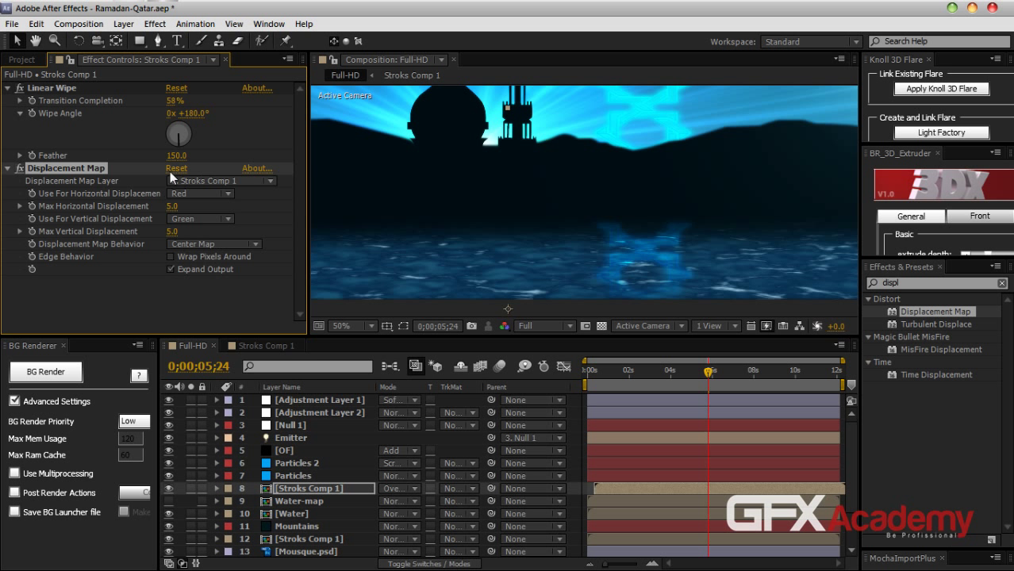
pyautogui.click(213, 181)
pyautogui.click(252, 335)
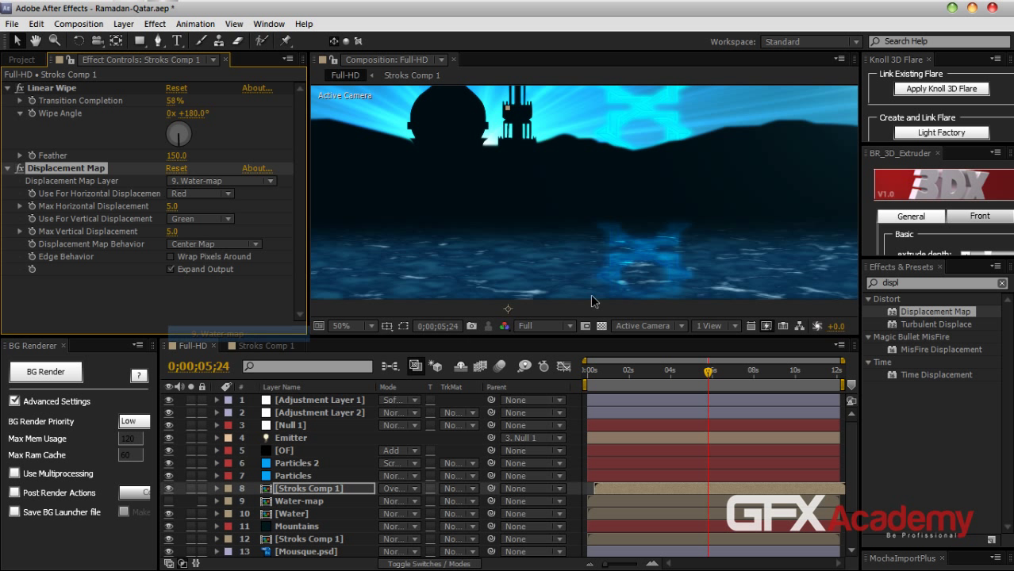
# Set the Displacement Map's Max Horizontal Displacement to 84 and Max Vertical Displacement to 112, with the reflection and Water layers soloed
pyautogui.moveTo(175, 211); pyautogui.dragTo(232, 211)
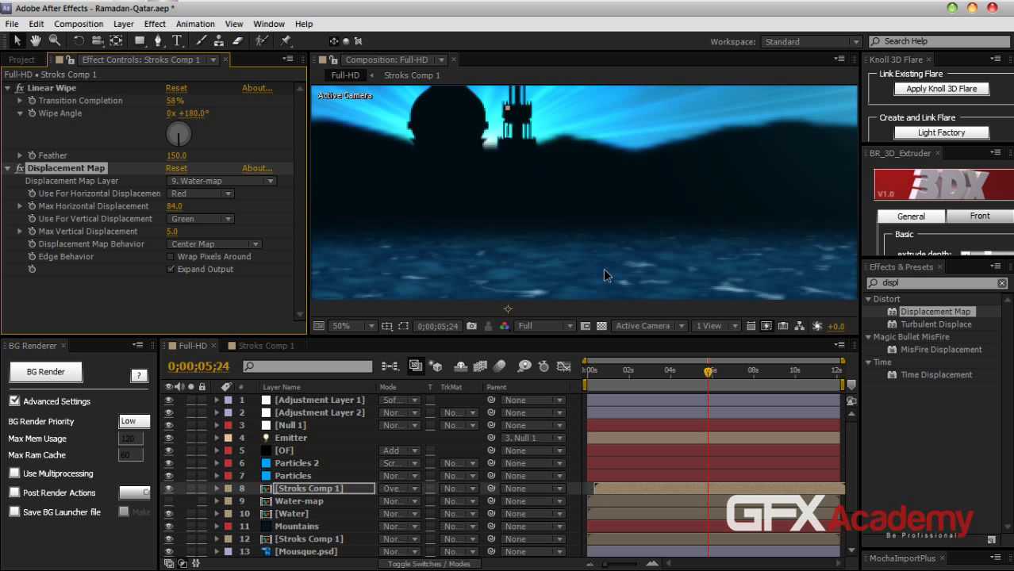
pyautogui.click(191, 489)
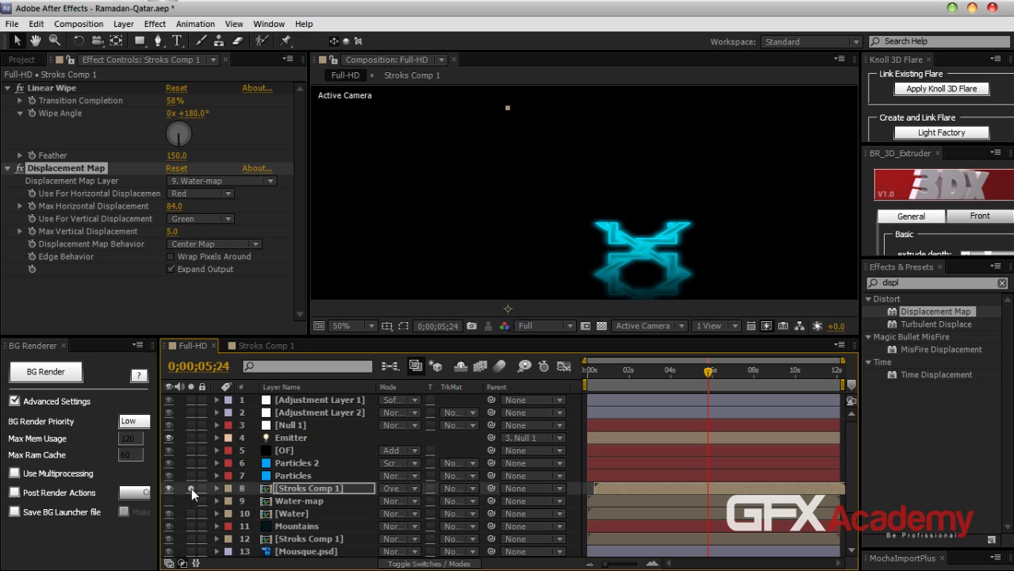
pyautogui.click(190, 514)
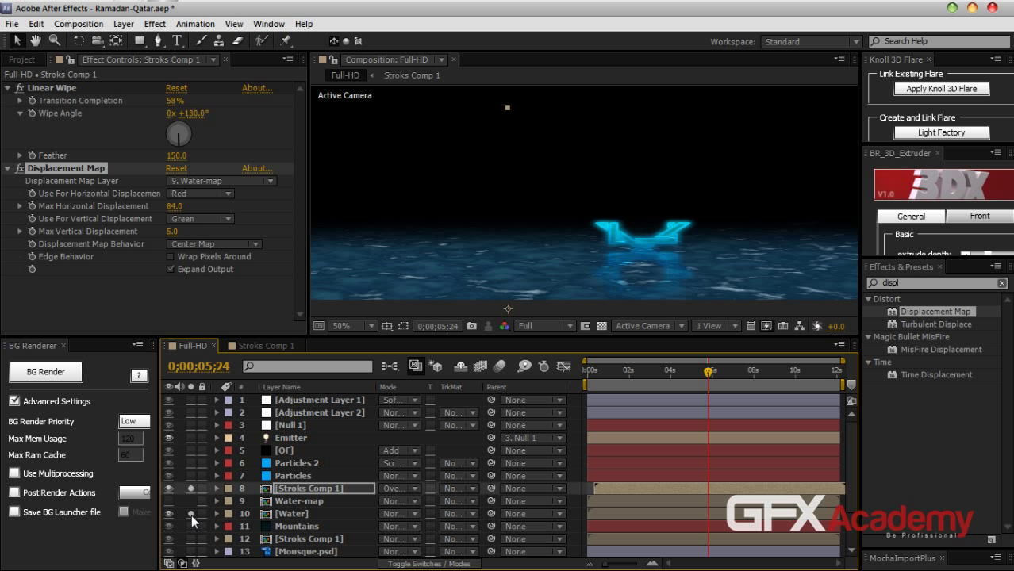
pyautogui.moveTo(172, 231)
pyautogui.mouseDown()
pyautogui.moveTo(262, 231)
pyautogui.moveTo(239, 231)
pyautogui.moveTo(255, 237)
pyautogui.mouseUp()
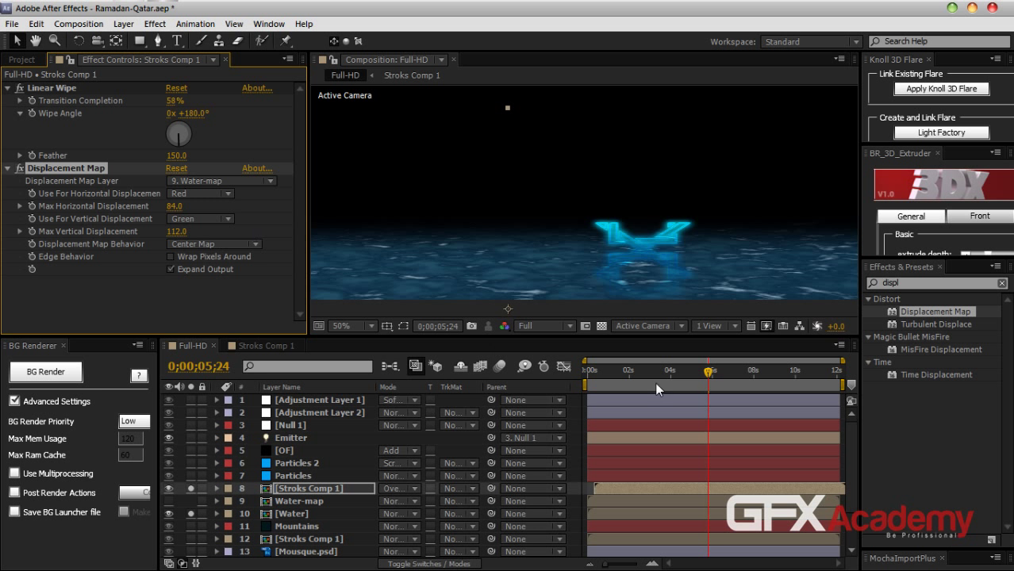
# Examine the displaced reflection at several times between about 4 and 6 seconds, with the Water layer soloed and unsoloed
pyautogui.moveTo(711, 381); pyautogui.dragTo(678, 380)
pyautogui.press('space')
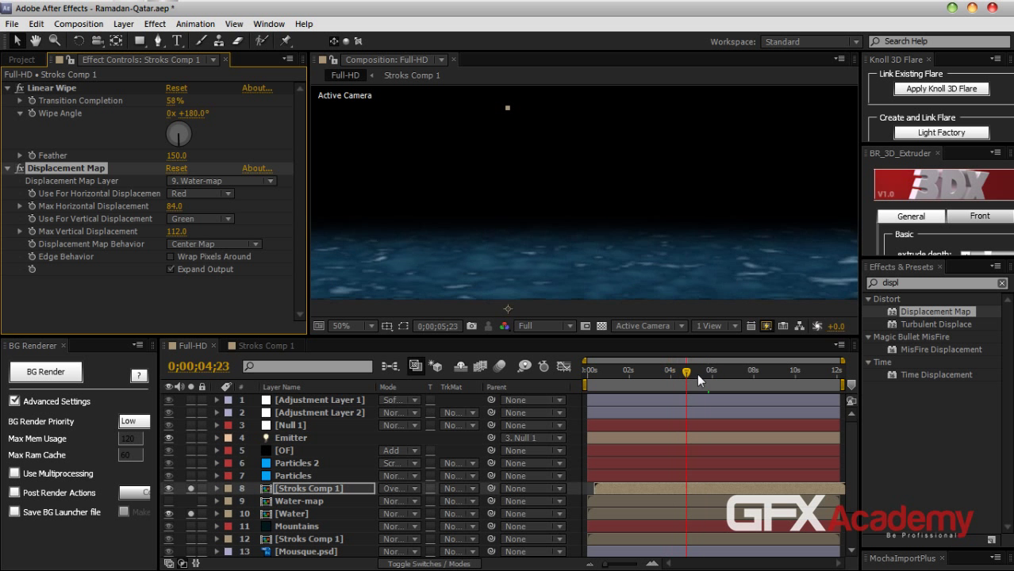
pyautogui.press('space')
pyautogui.click(766, 326)
pyautogui.click(826, 381)
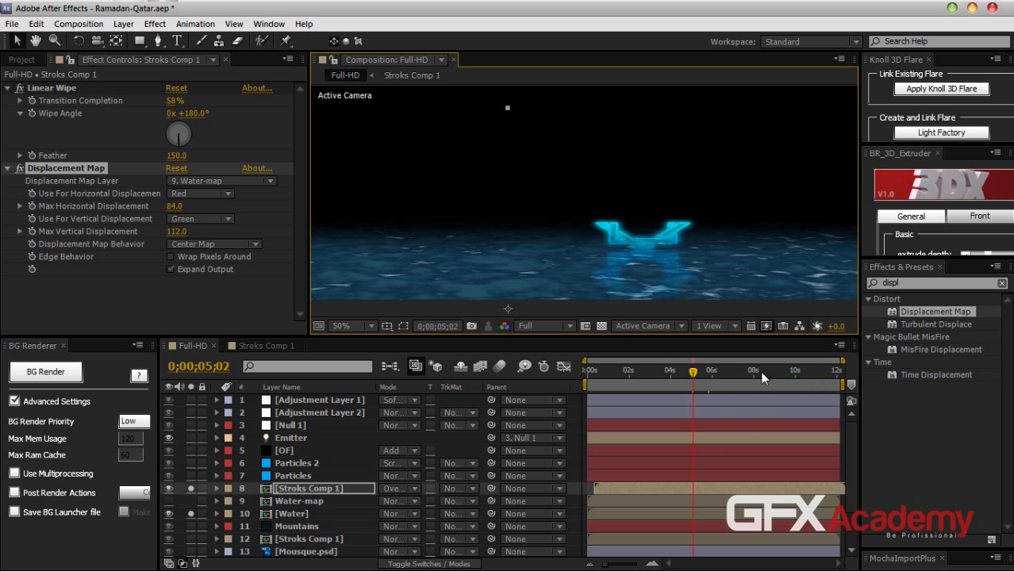
pyautogui.moveTo(694, 373); pyautogui.dragTo(685, 377)
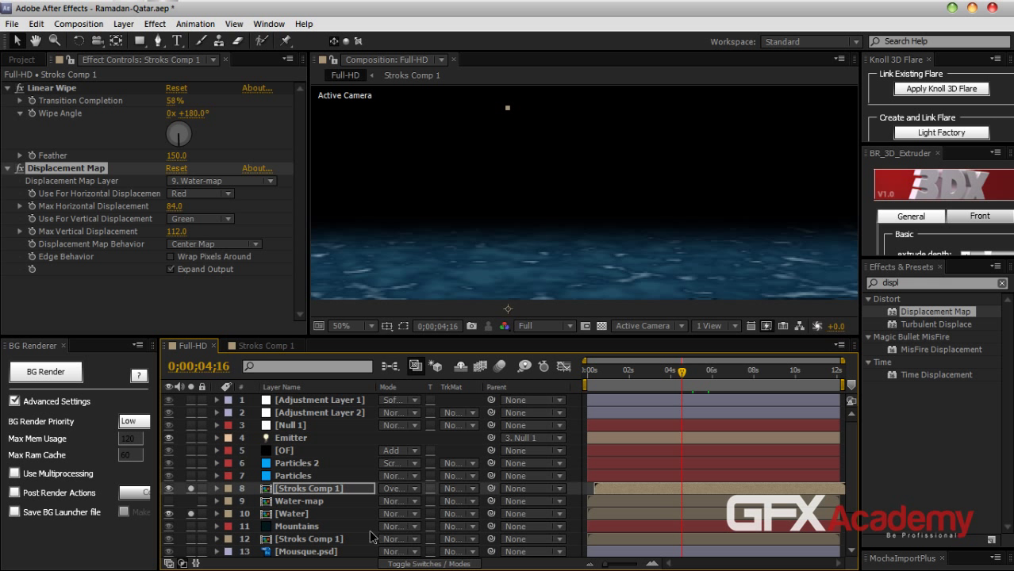
pyautogui.click(191, 515)
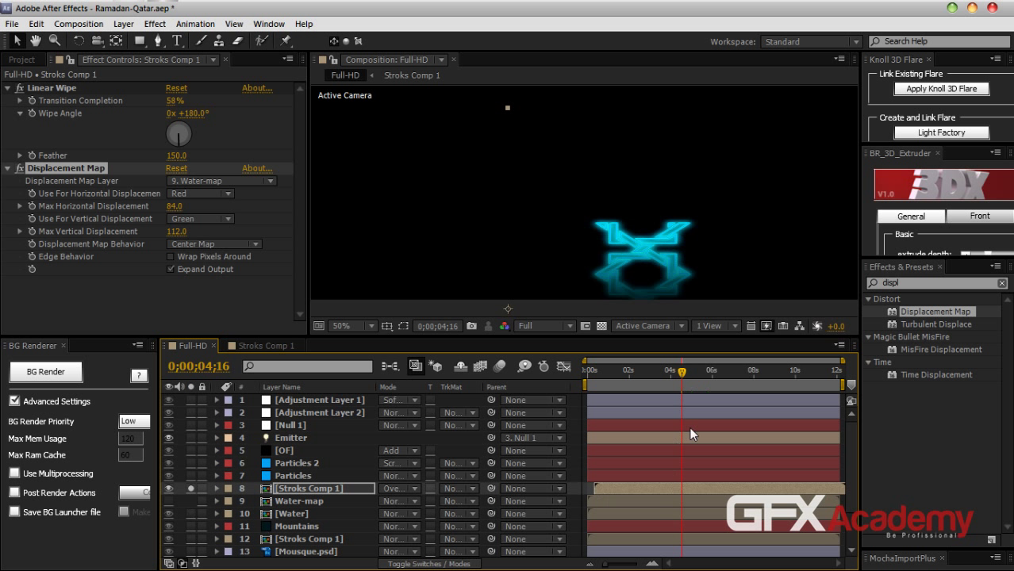
pyautogui.moveTo(684, 375)
pyautogui.mouseDown()
pyautogui.moveTo(618, 378)
pyautogui.moveTo(670, 379)
pyautogui.mouseUp()
pyautogui.click(404, 329)
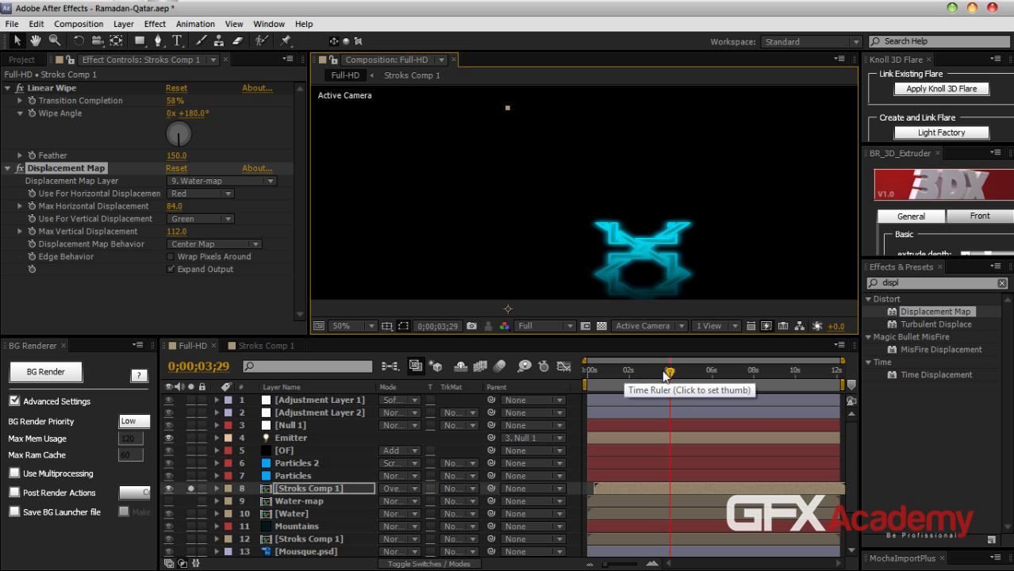
# Move the work area start to about 0;00;03;02 and preview the soloed reflection
pyautogui.click(651, 378)
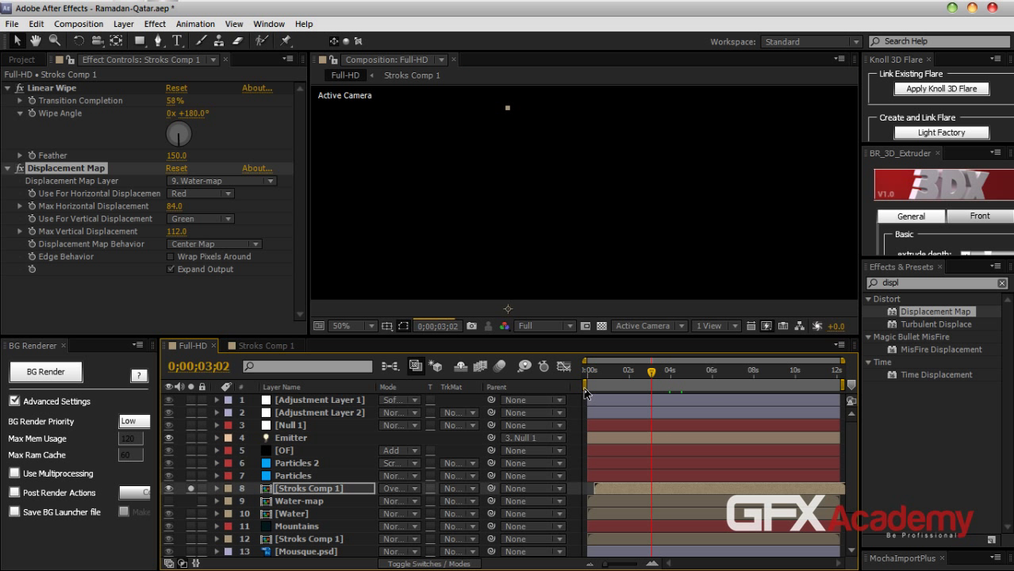
pyautogui.moveTo(585, 385); pyautogui.dragTo(638, 387)
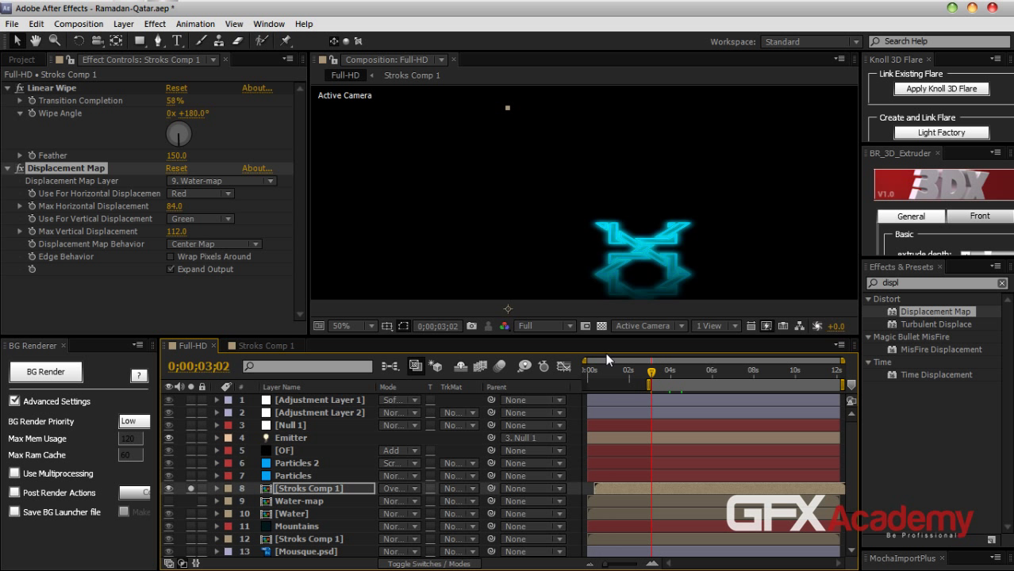
pyautogui.press('KP_0')
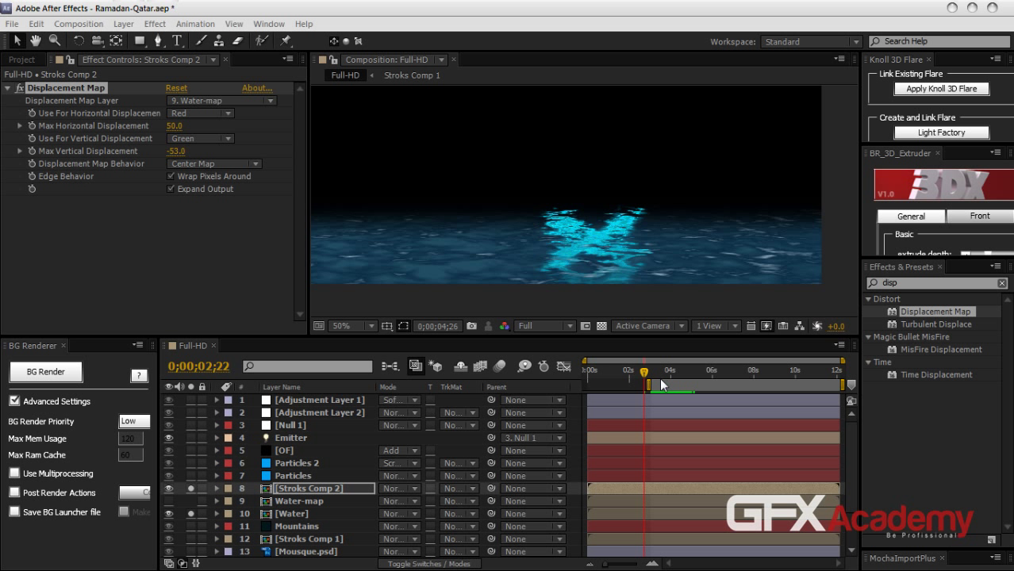
# Preview the displaced Stroks Comp 2 reflection over the soloed water and view the whole frame at 25% magnification
pyautogui.press('KP_0')
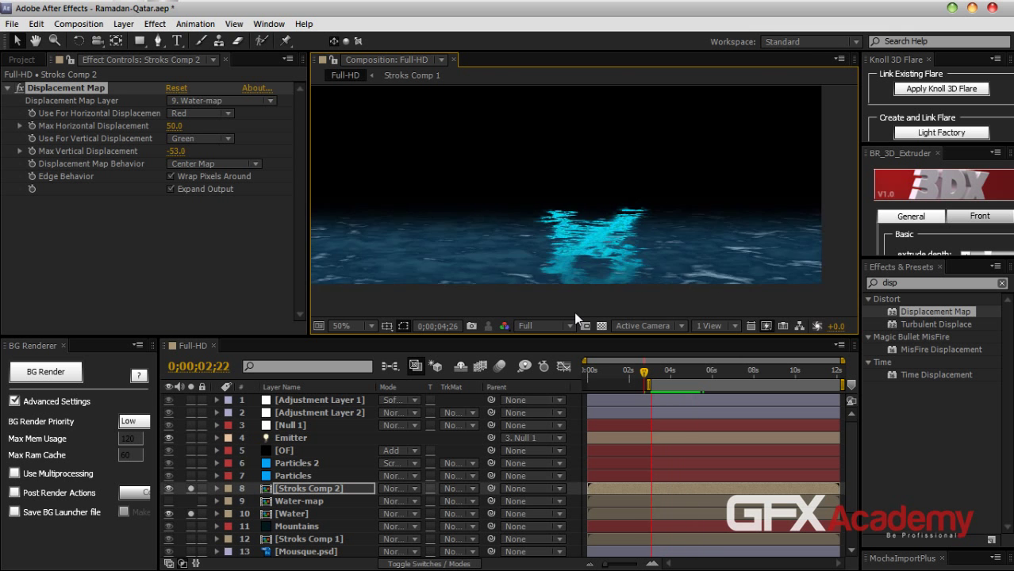
pyautogui.press('space')
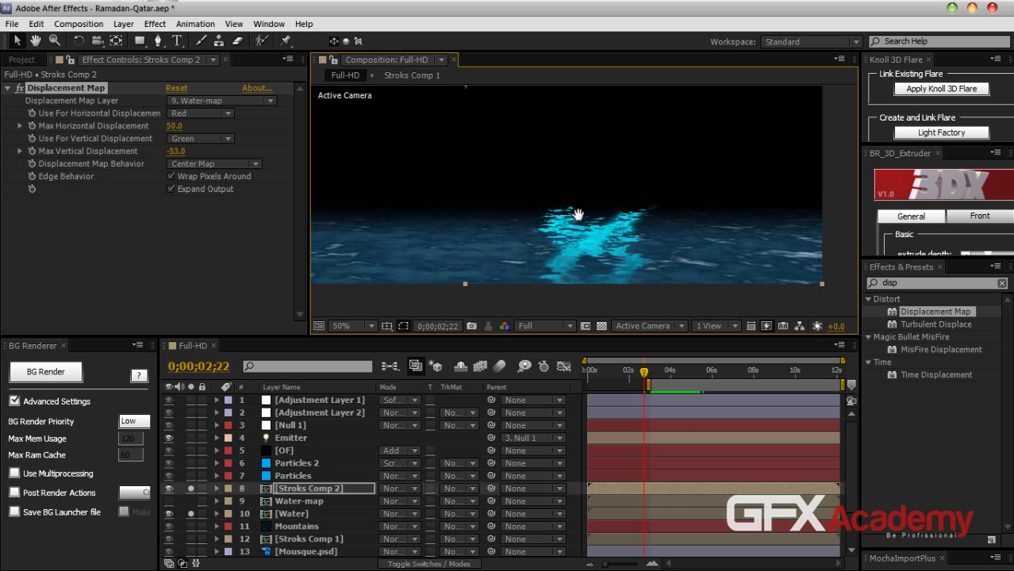
pyautogui.scroll(-2, 577, 215)
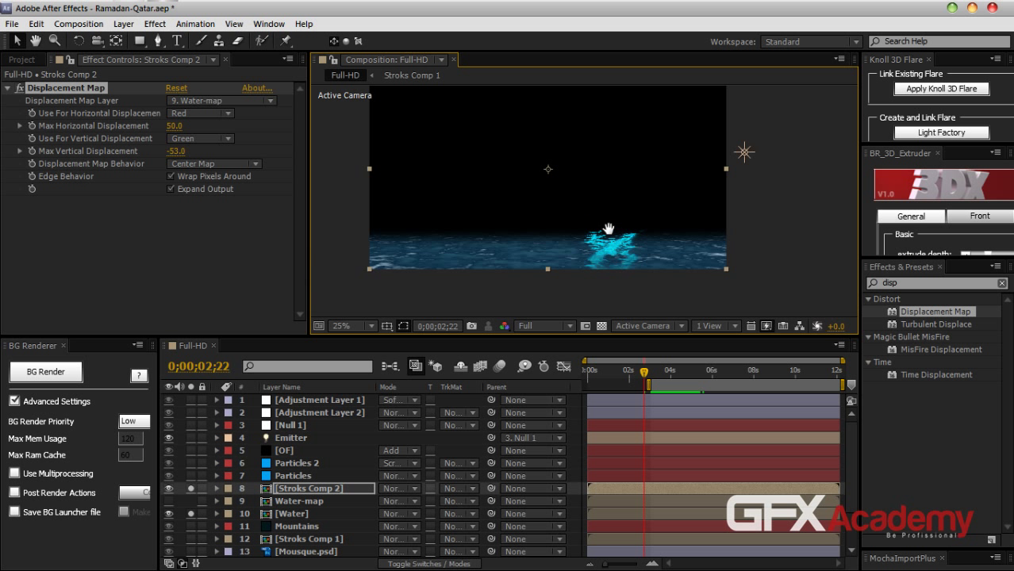
pyautogui.moveTo(609, 229); pyautogui.dragTo(625, 261)
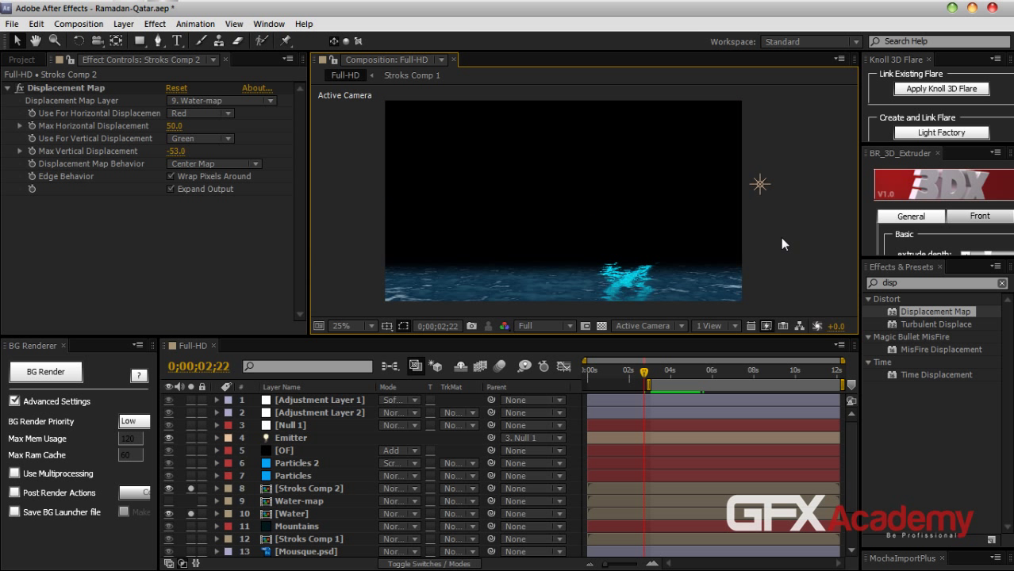